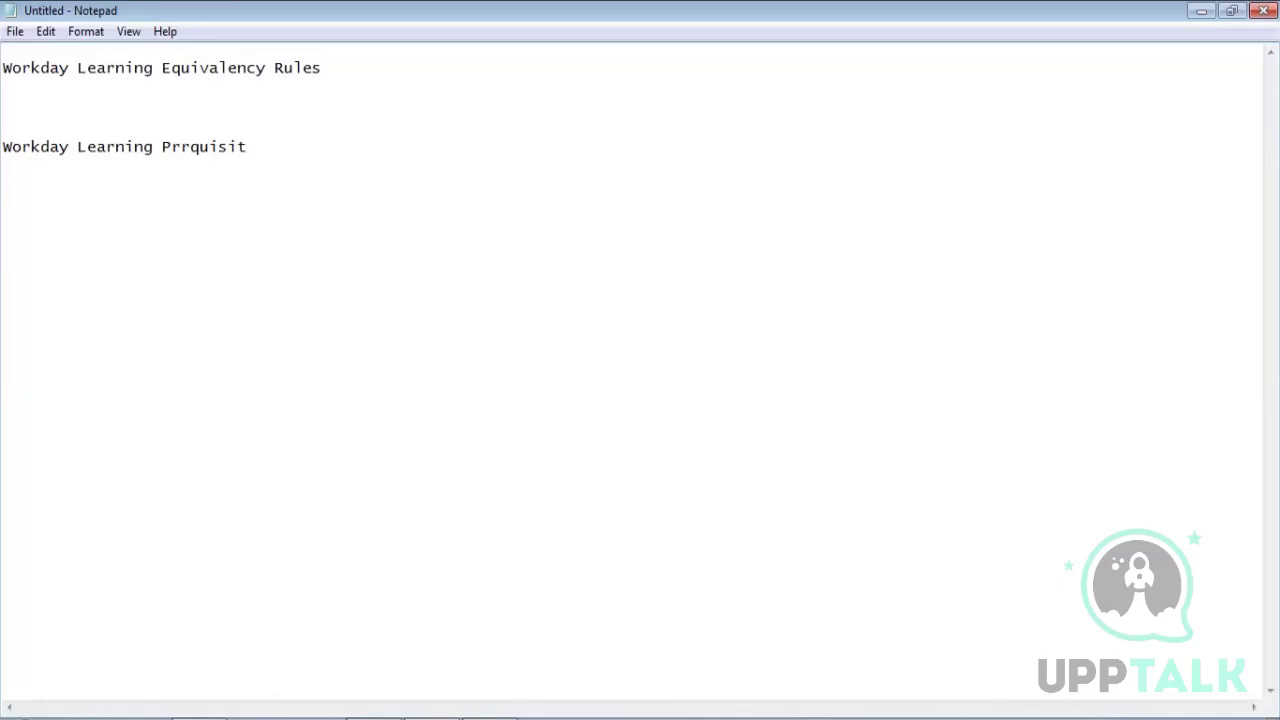
- Correct the spelling of the second heading in the note to "Workday Learning Prerequisite"
text(e)
click(180, 148)
text(e)
click(199, 148)
text(e)
click(287, 149)
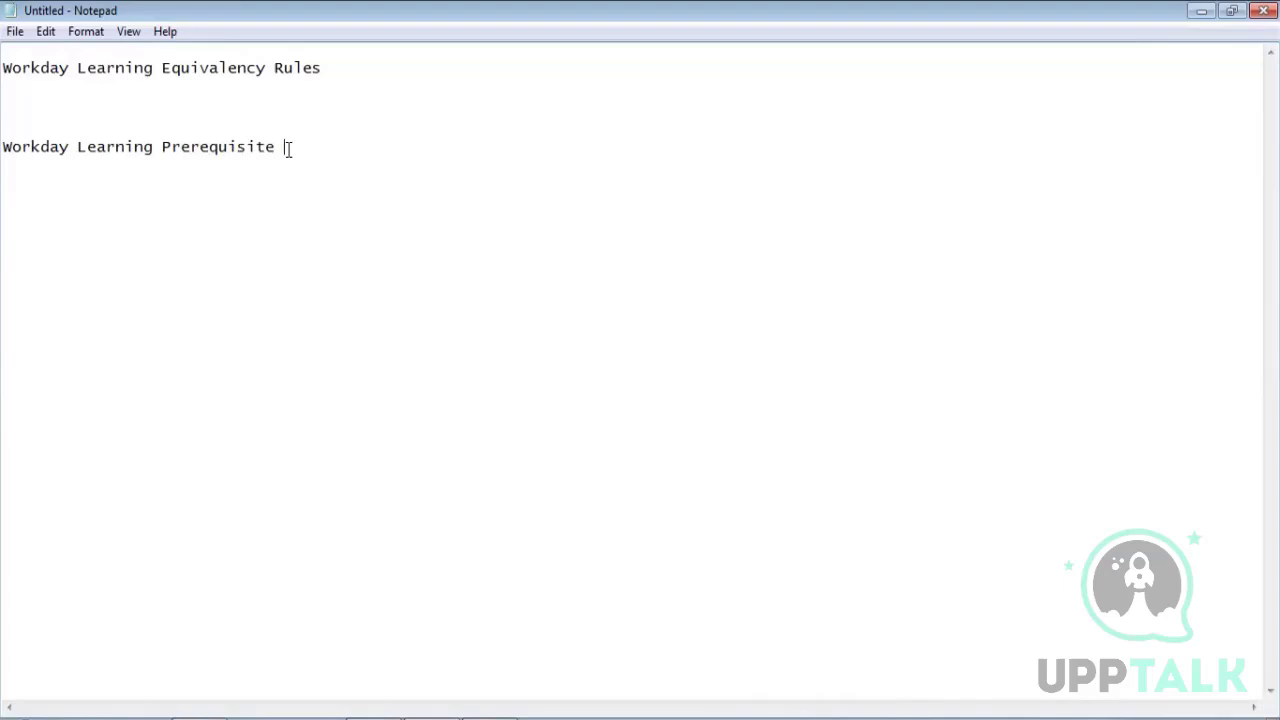
- Change the second heading to "Workday Learning Pre-requisite Rules" and insert blank lines beneath the "Workday Learning Equivalency Rules" heading
click(193, 148)
text(-)
text( Rules)
key(Return)
click(322, 68)
key(Return)
key(Return)
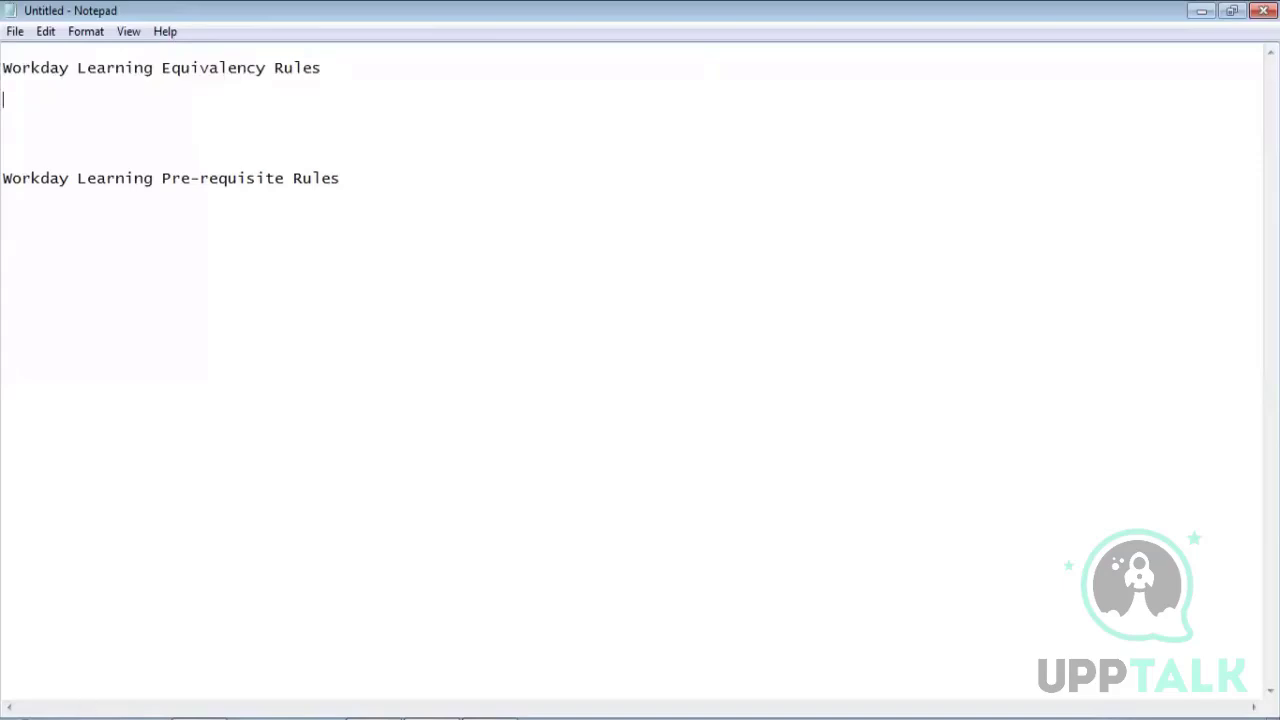
- Switch to the Workday home page with the global search ready for entry
key(super)
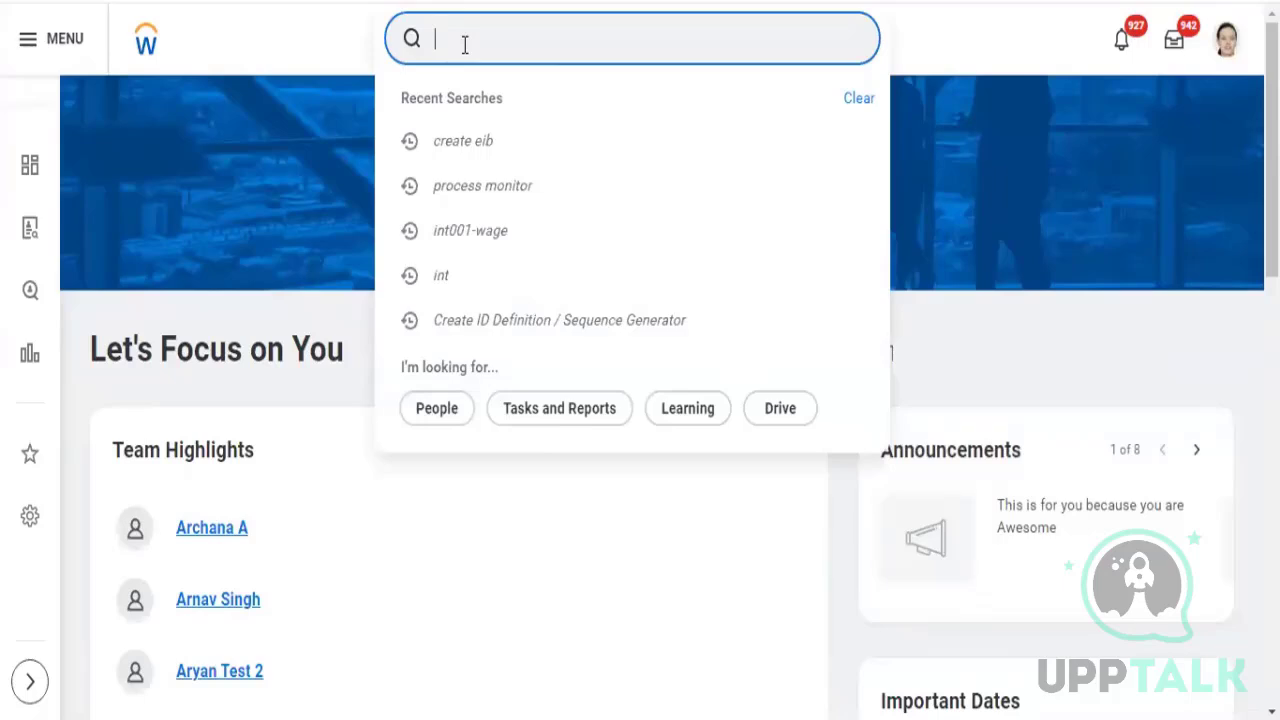
text(create)
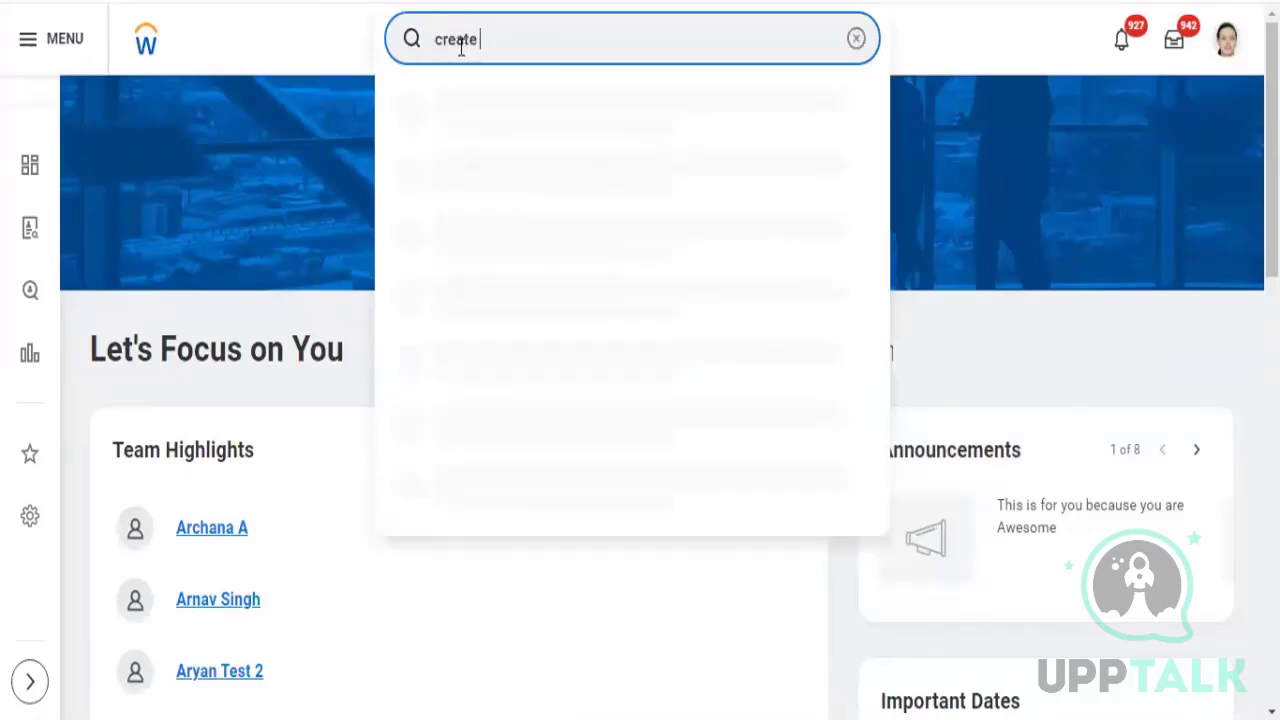
text( cccc)
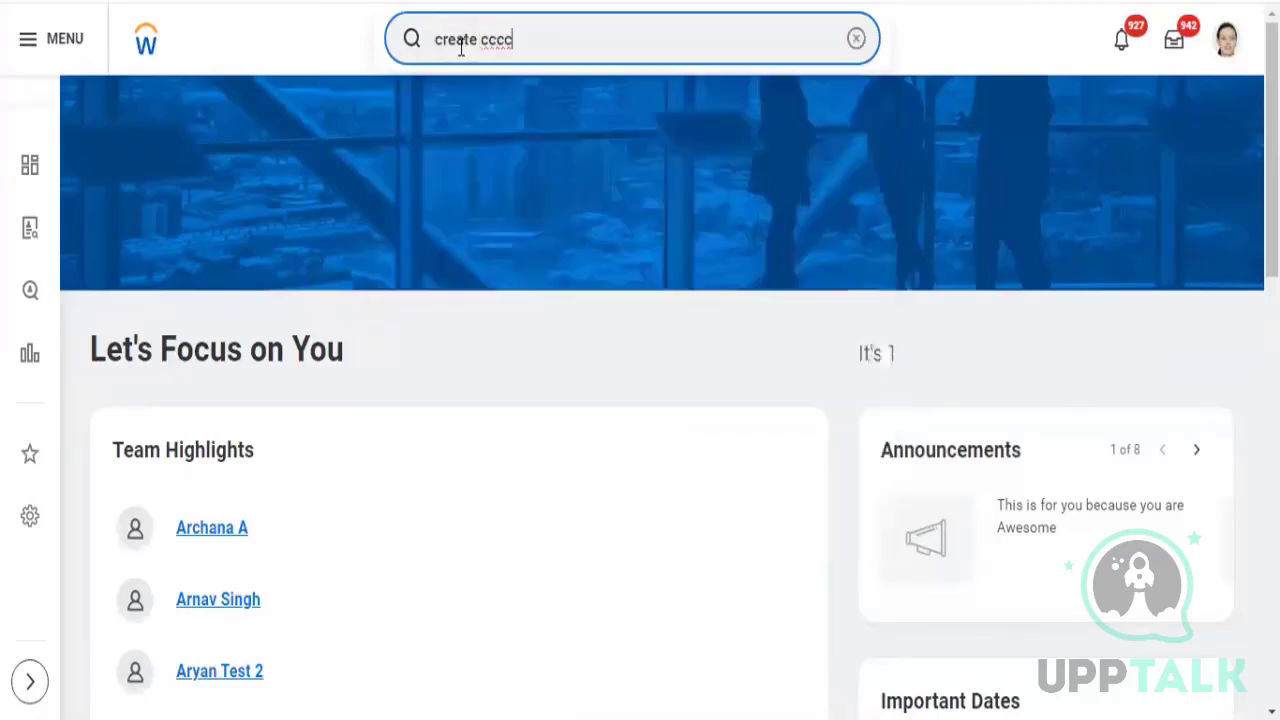
click(461, 40)
key(BackSpace)
key(BackSpace)
key(BackSpace)
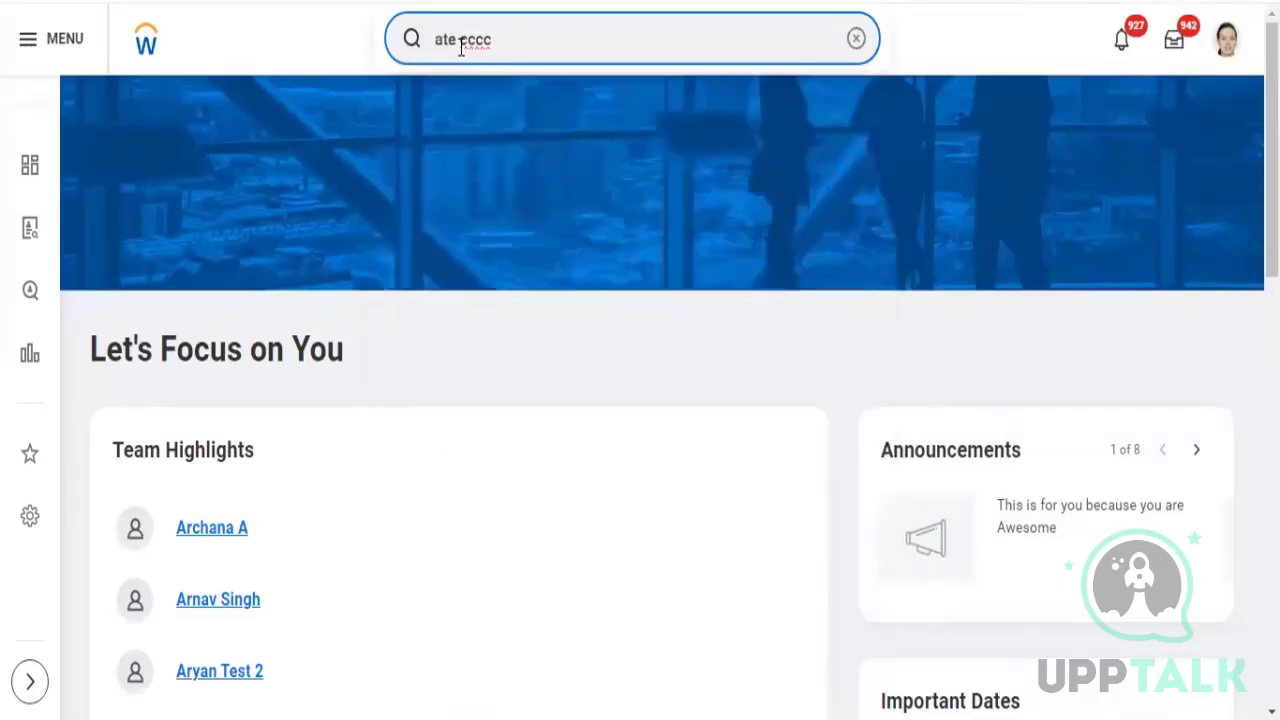
key(Delete)
key(Delete)
key(Delete)
key(Delete)
key(Delete)
key(Delete)
key(Delete)
key(Delete)
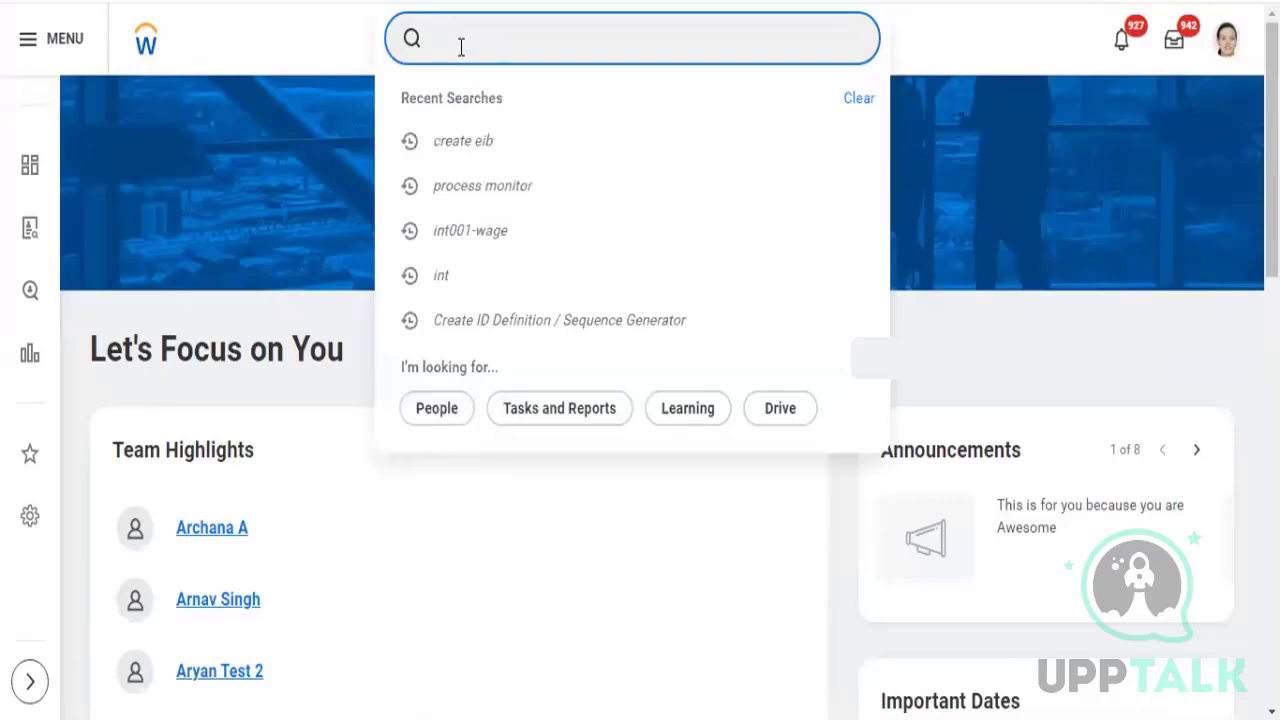
- Search Workday for "create learning eq" and open the Create Learning Equivalency Rule task
text(create)
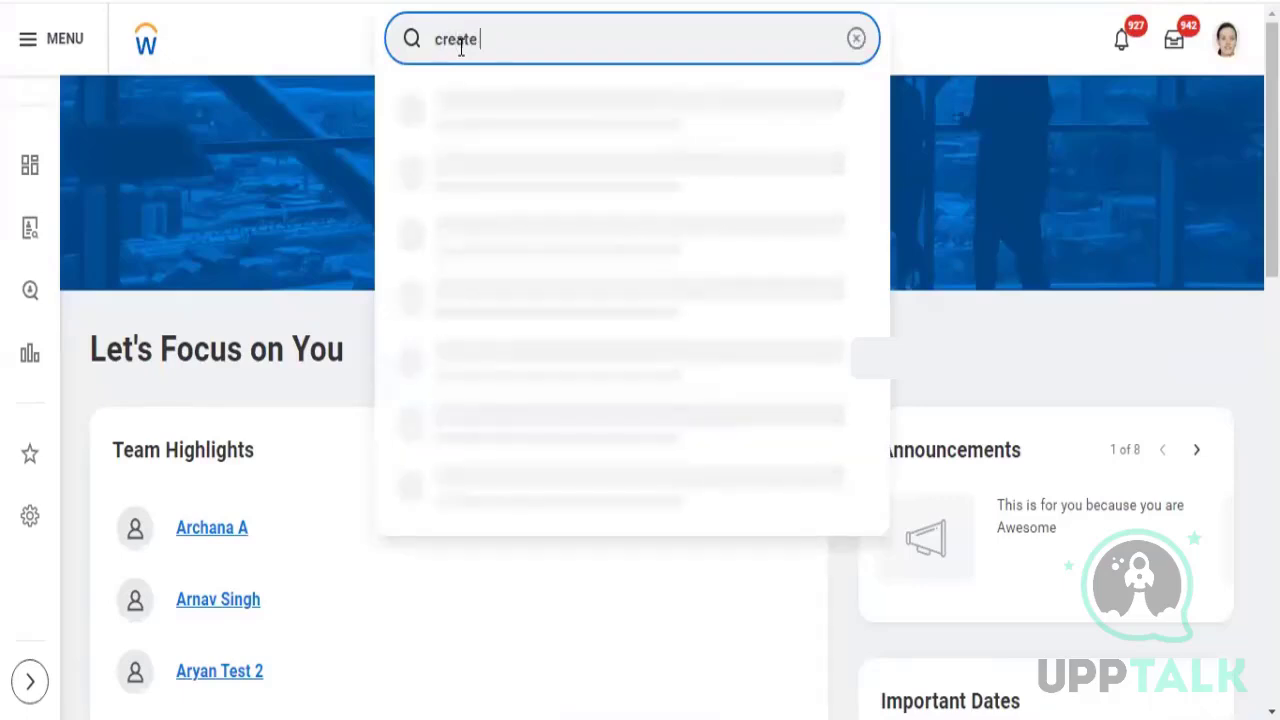
text( learning )
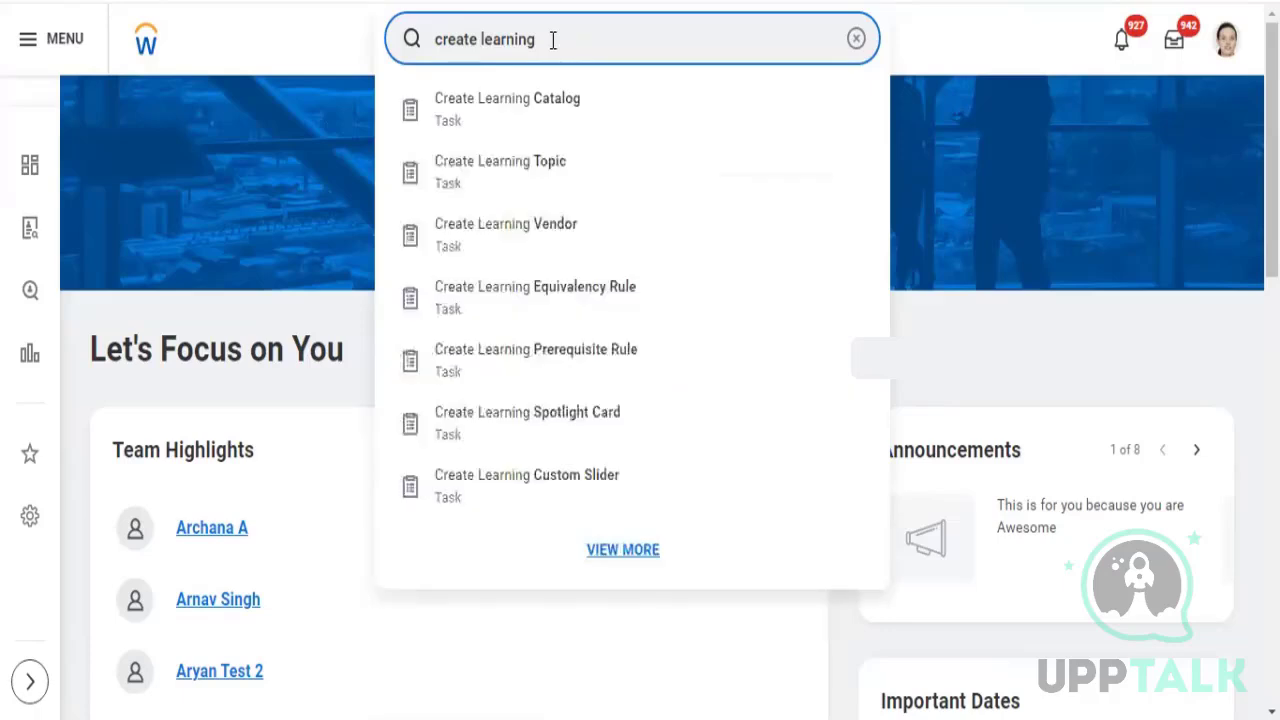
text(ed)
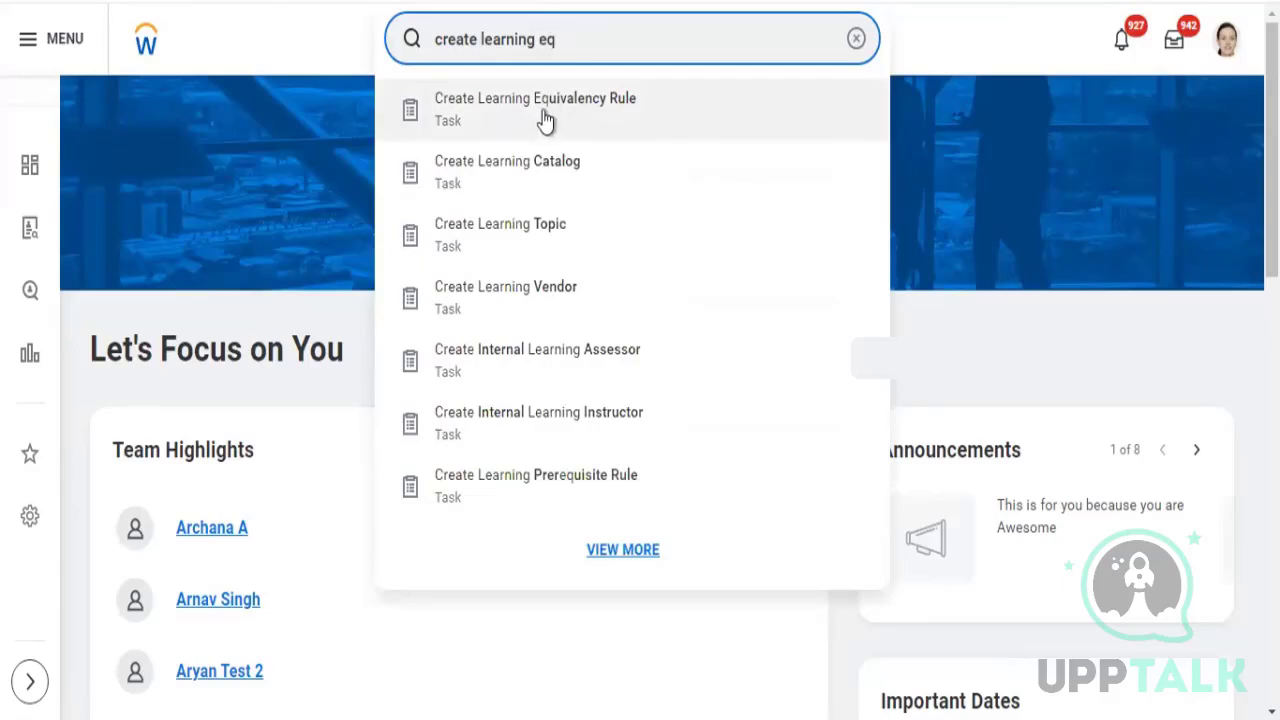
click(545, 110)
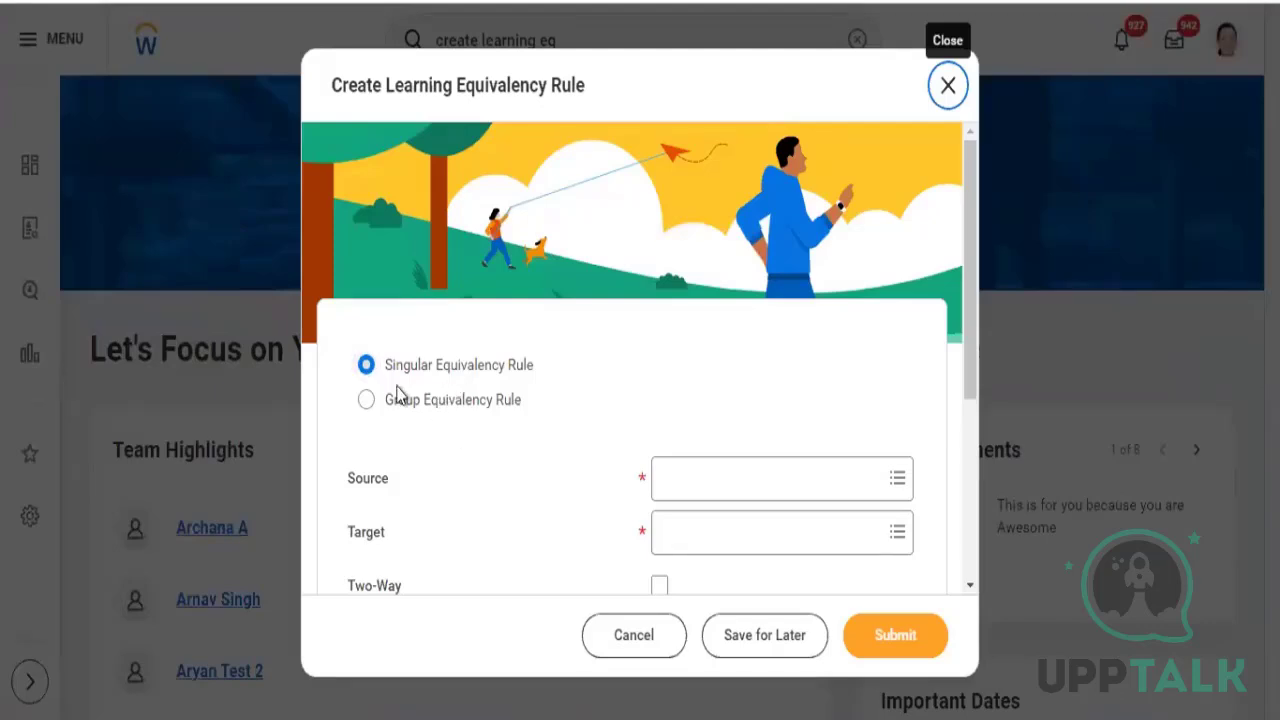
- View the fields for a Group Equivalency Rule and return to Singular Equivalency Rule
click(417, 402)
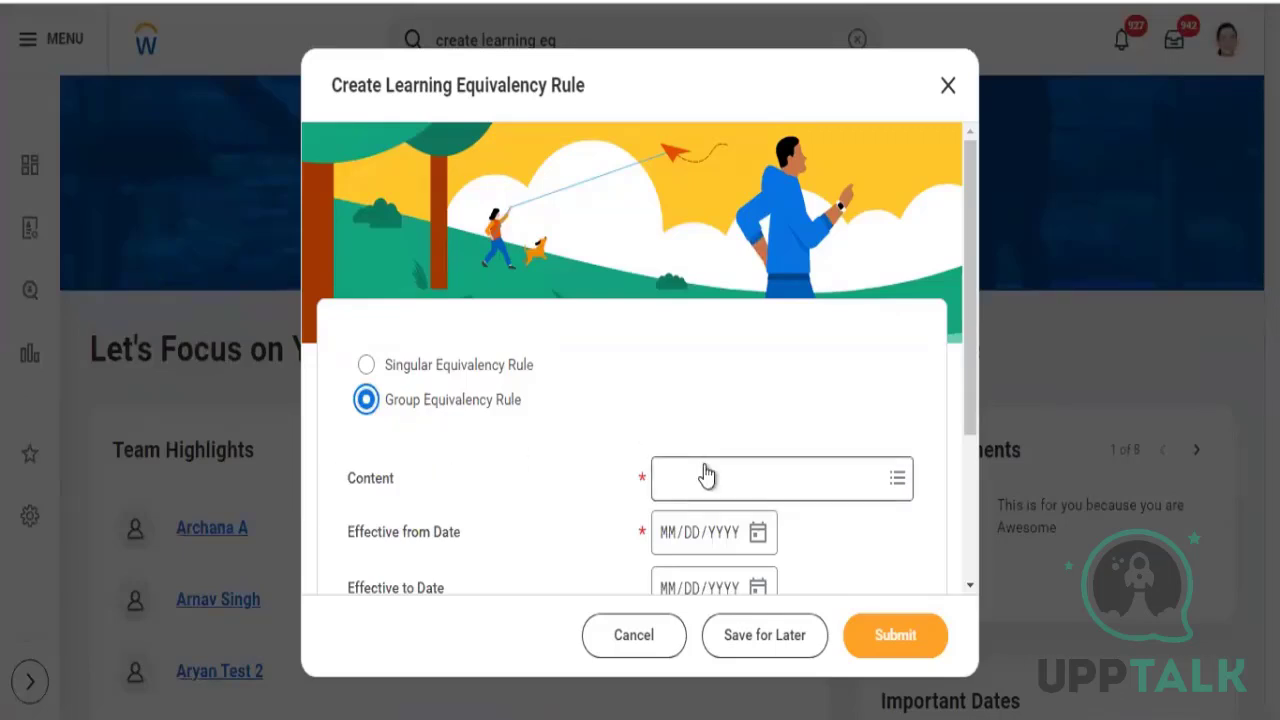
click(460, 375)
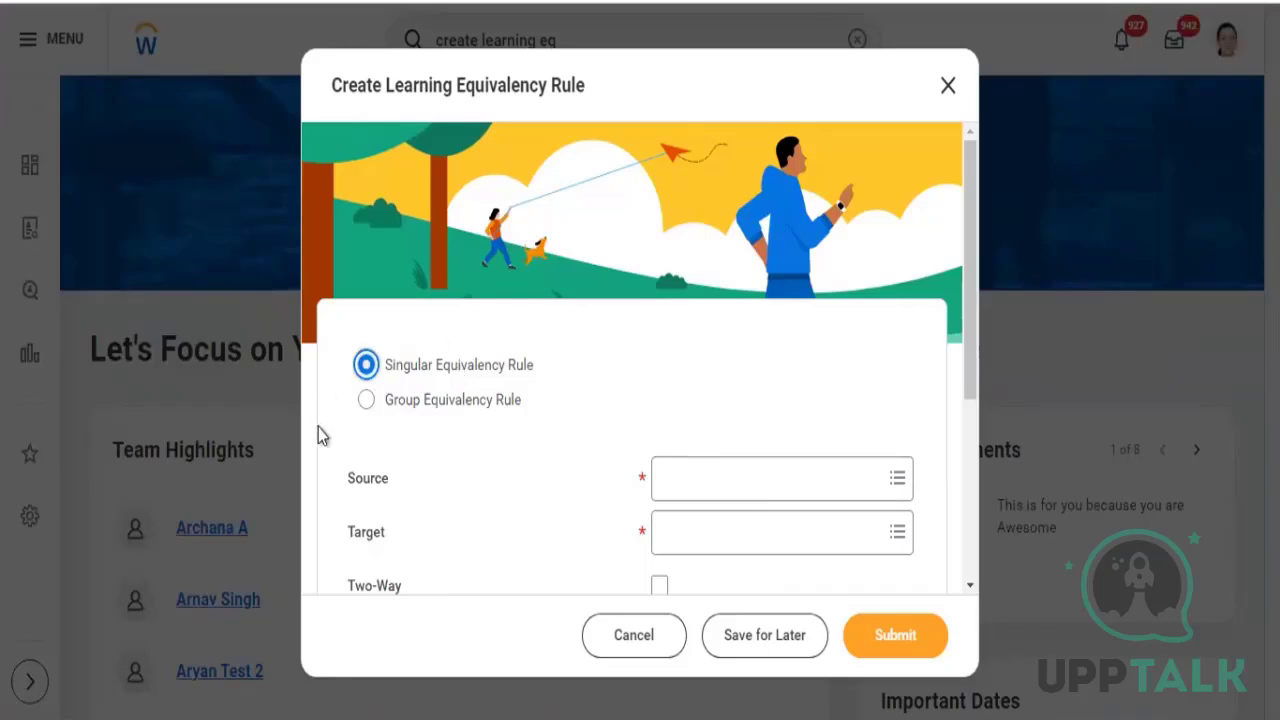
- Search the source courses for "Workday learning" and select Introduction to Workday Learning as the rule's source
click(684, 478)
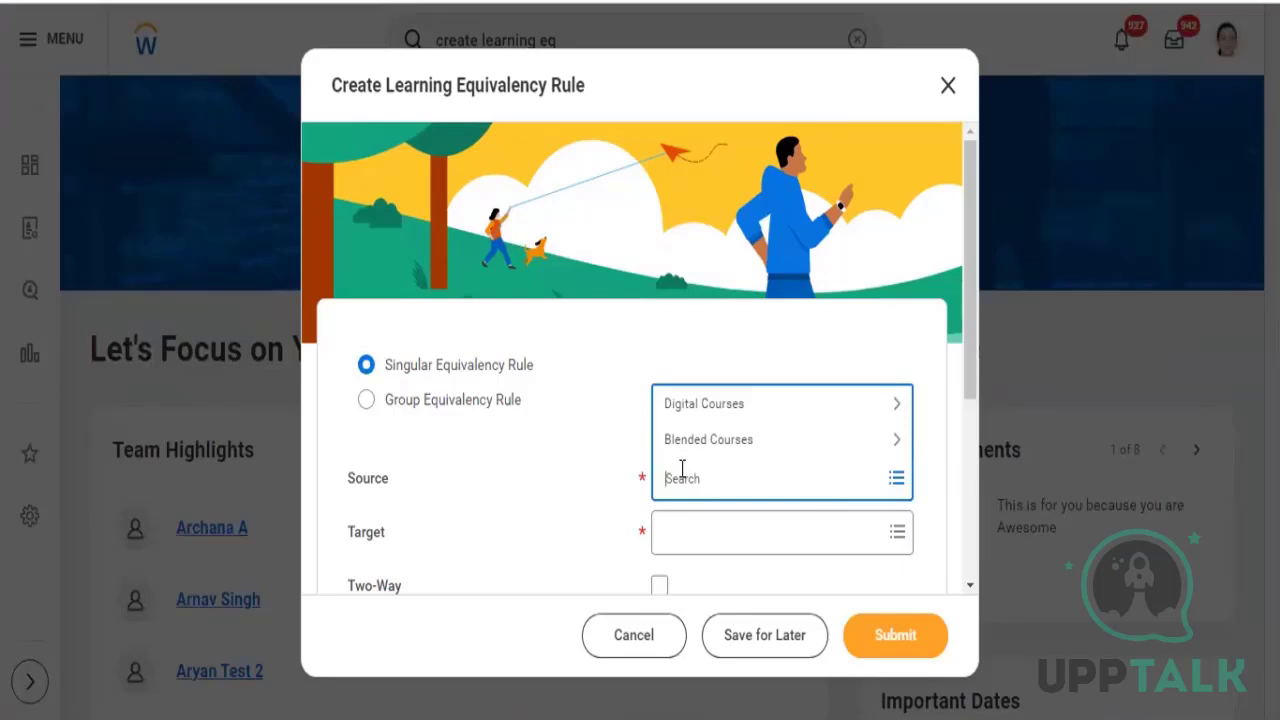
click(731, 408)
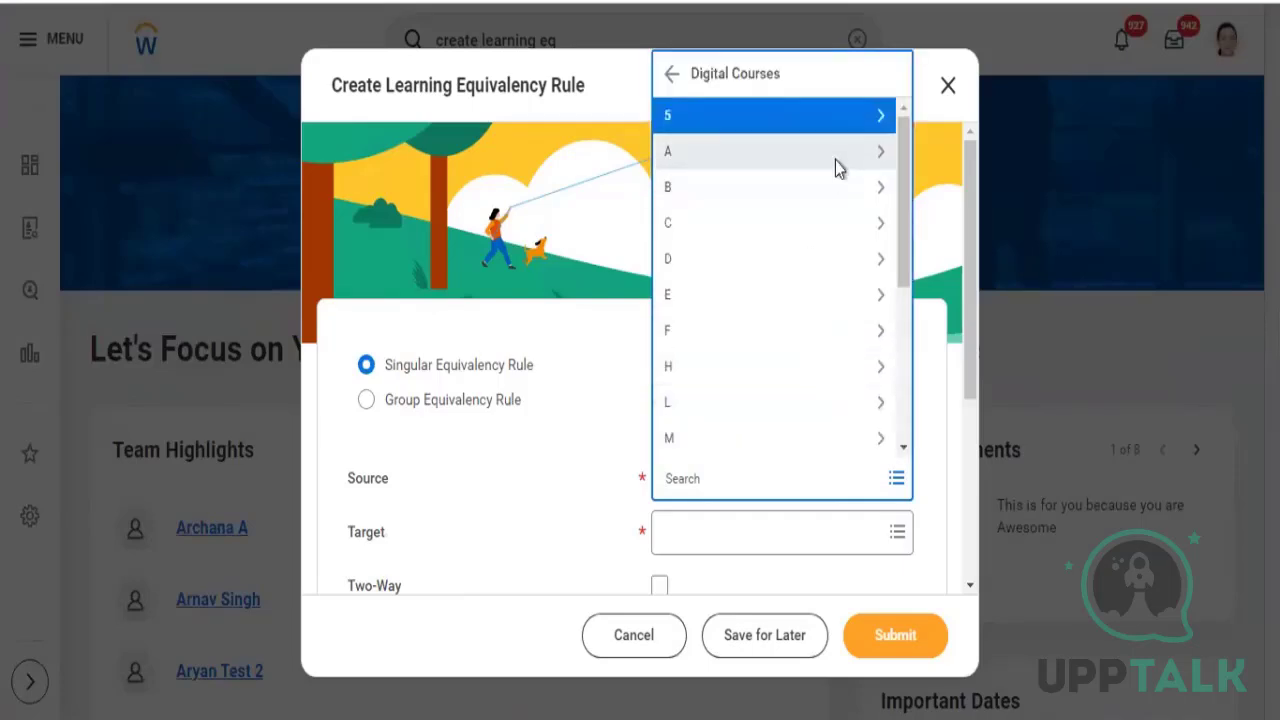
click(835, 160)
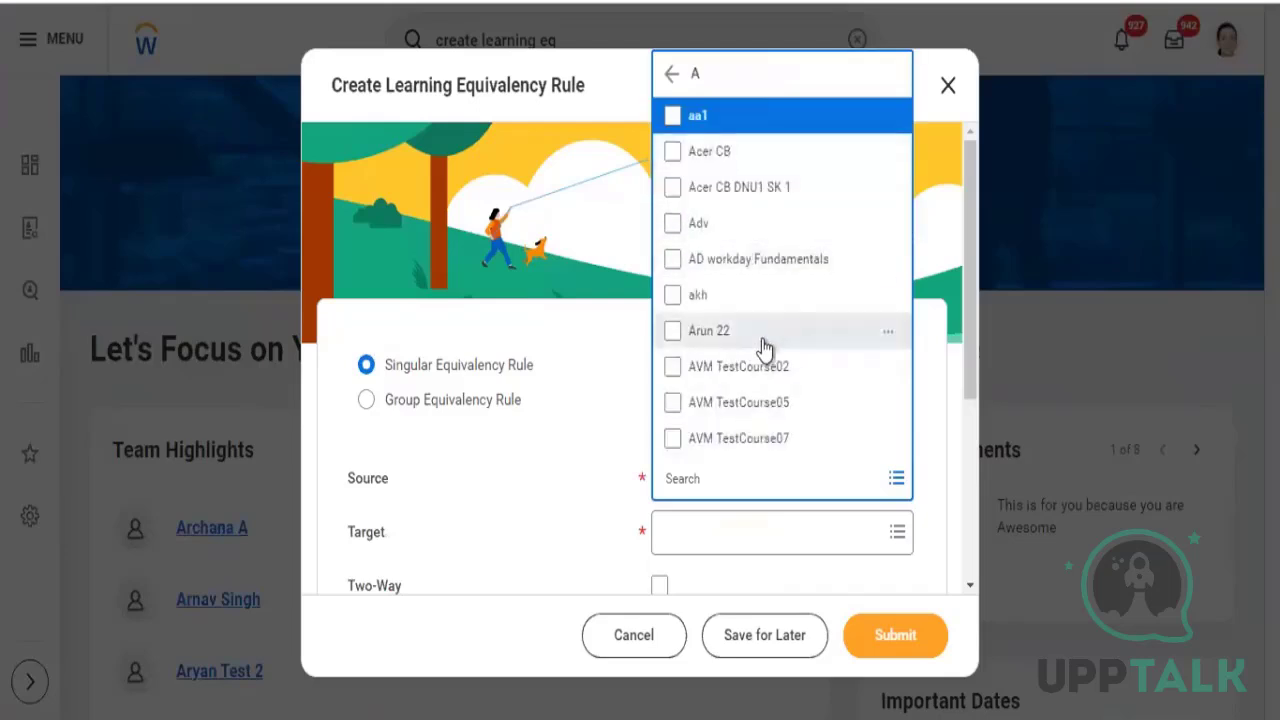
click(708, 480)
text(W)
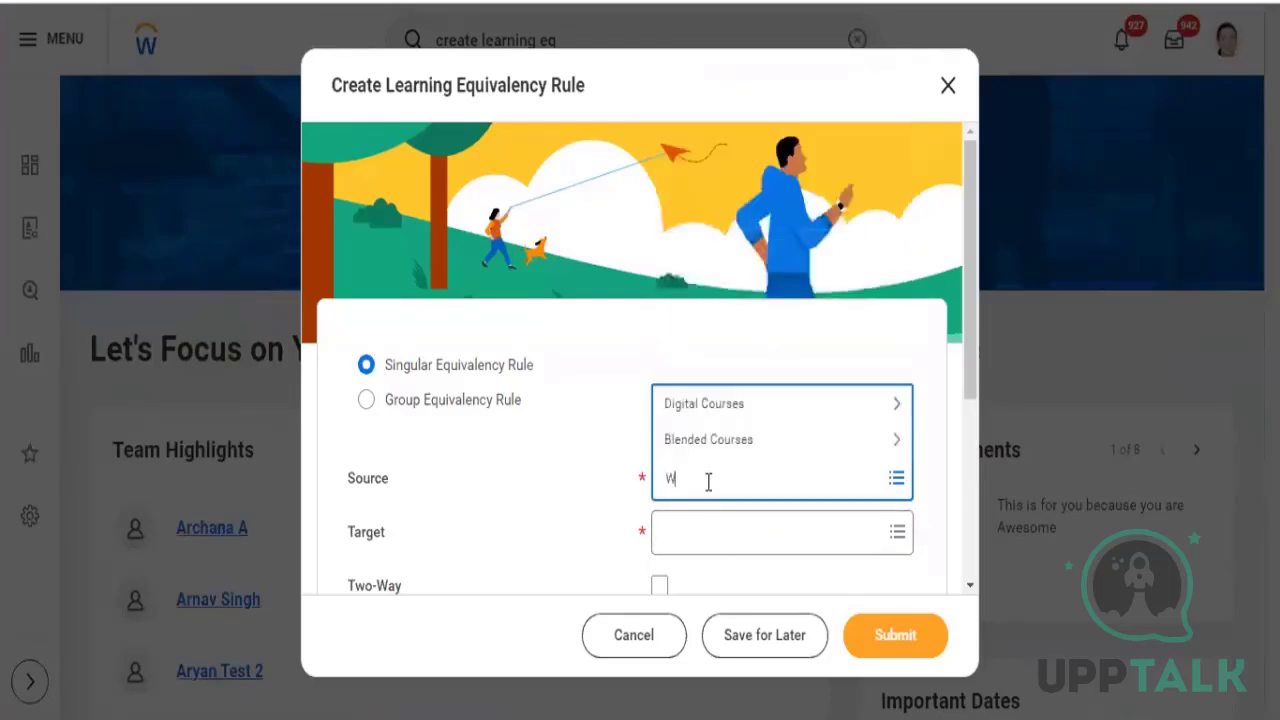
text(orkday)
key(Return)
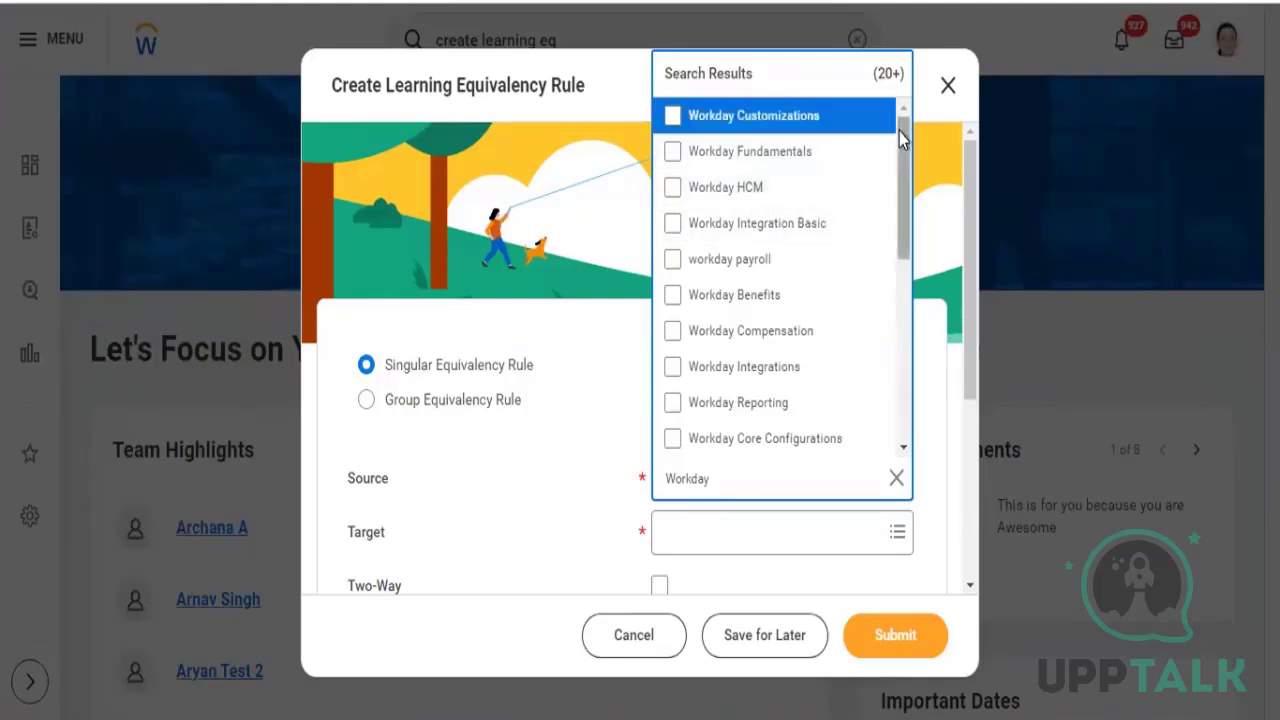
scroll(752, 443, down, 1)
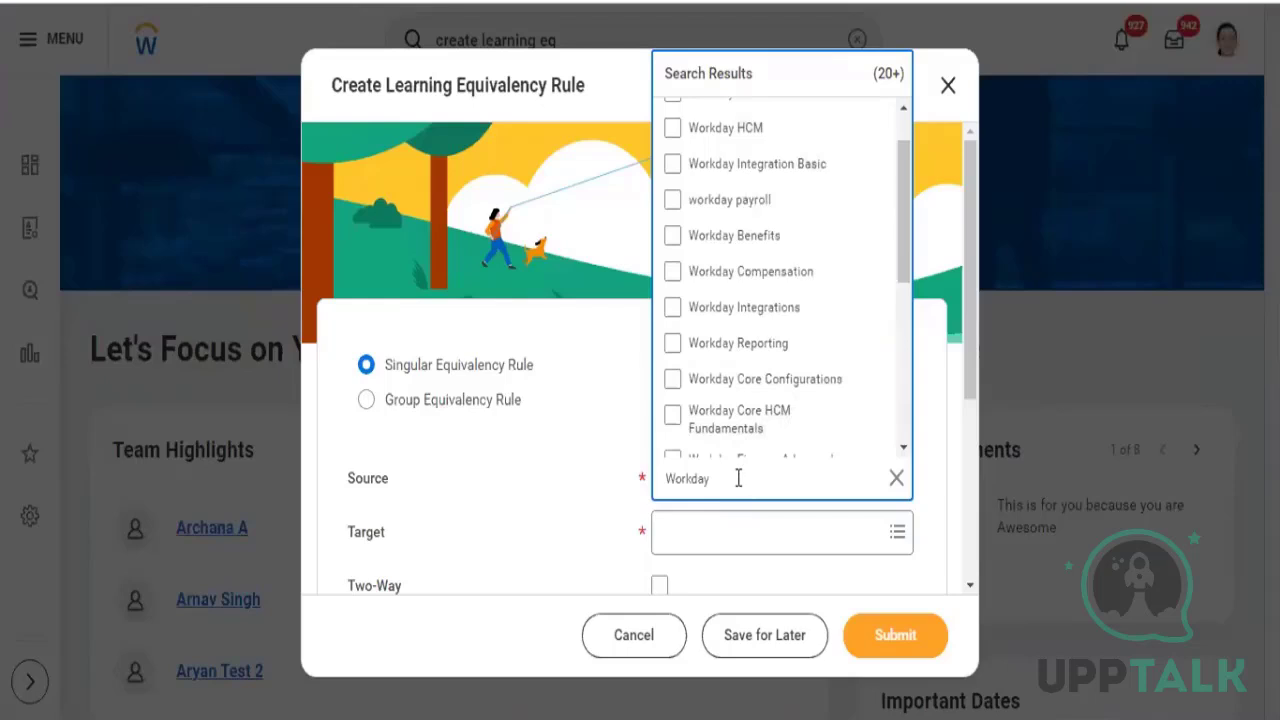
click(738, 478)
text(learning)
key(Return)
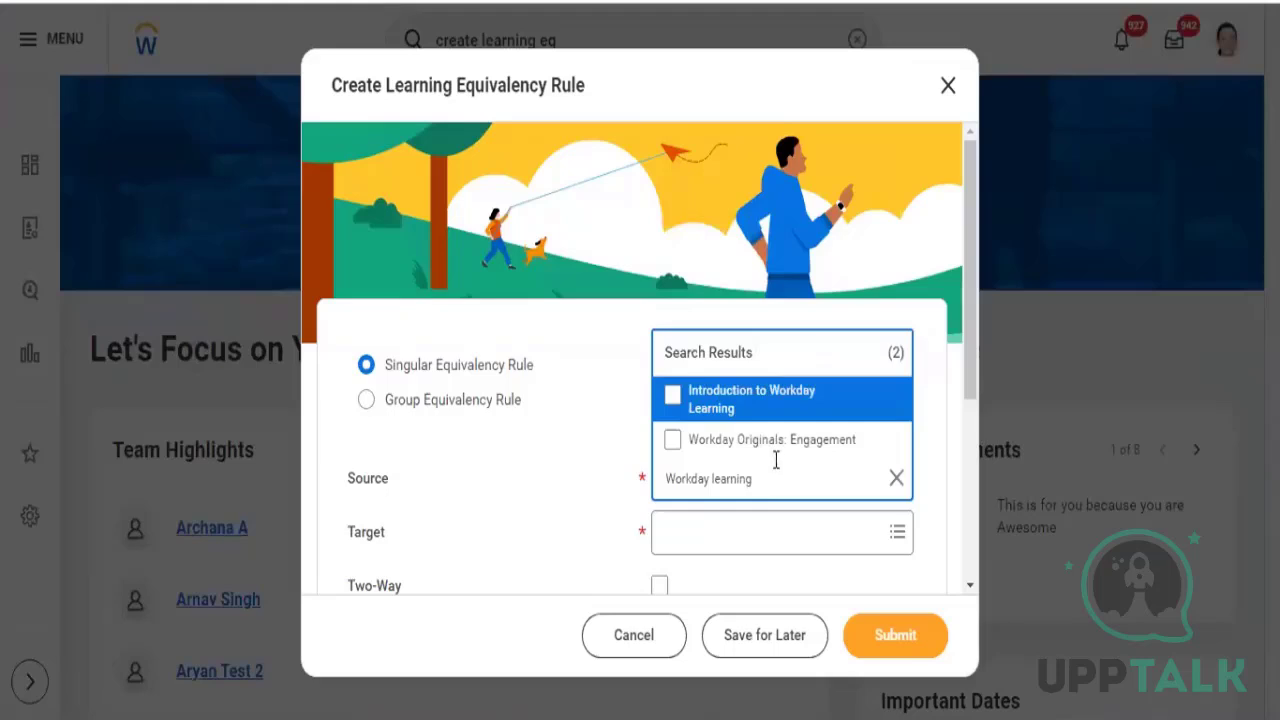
click(735, 416)
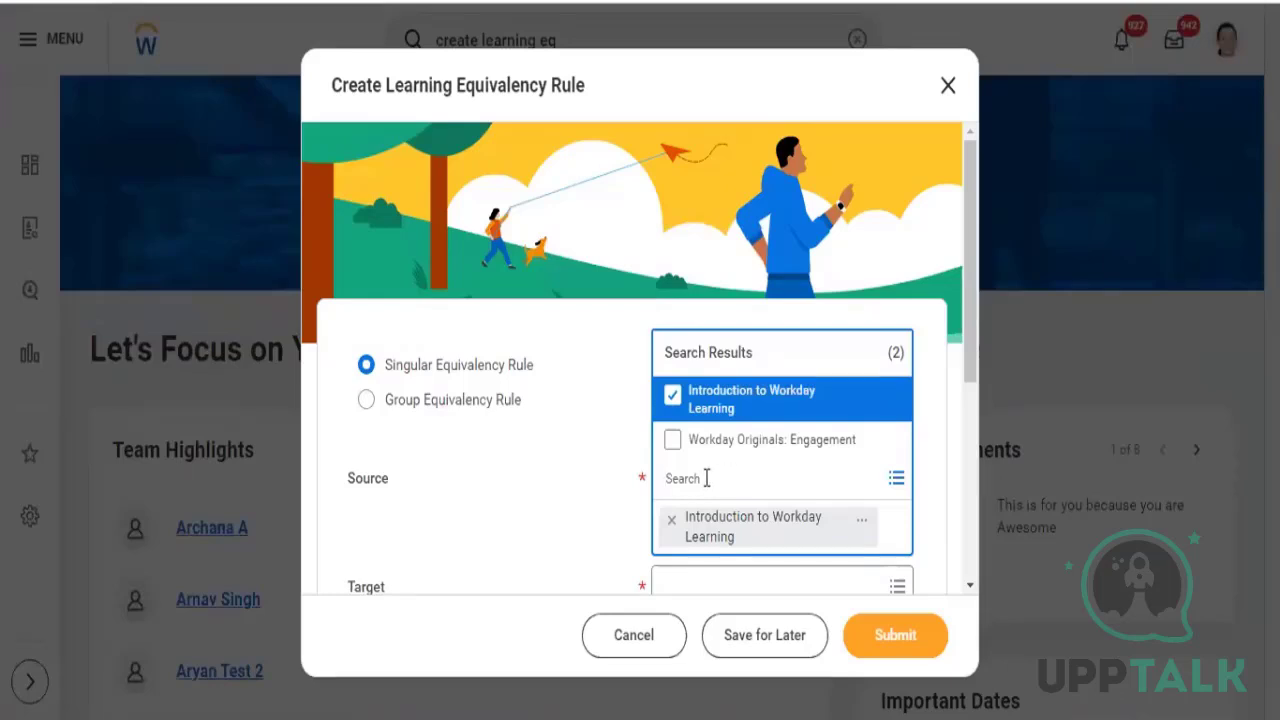
- Search for "Workday HCM" and add Workday HCM Fundamentals as a second source course
text(Workday Learning)
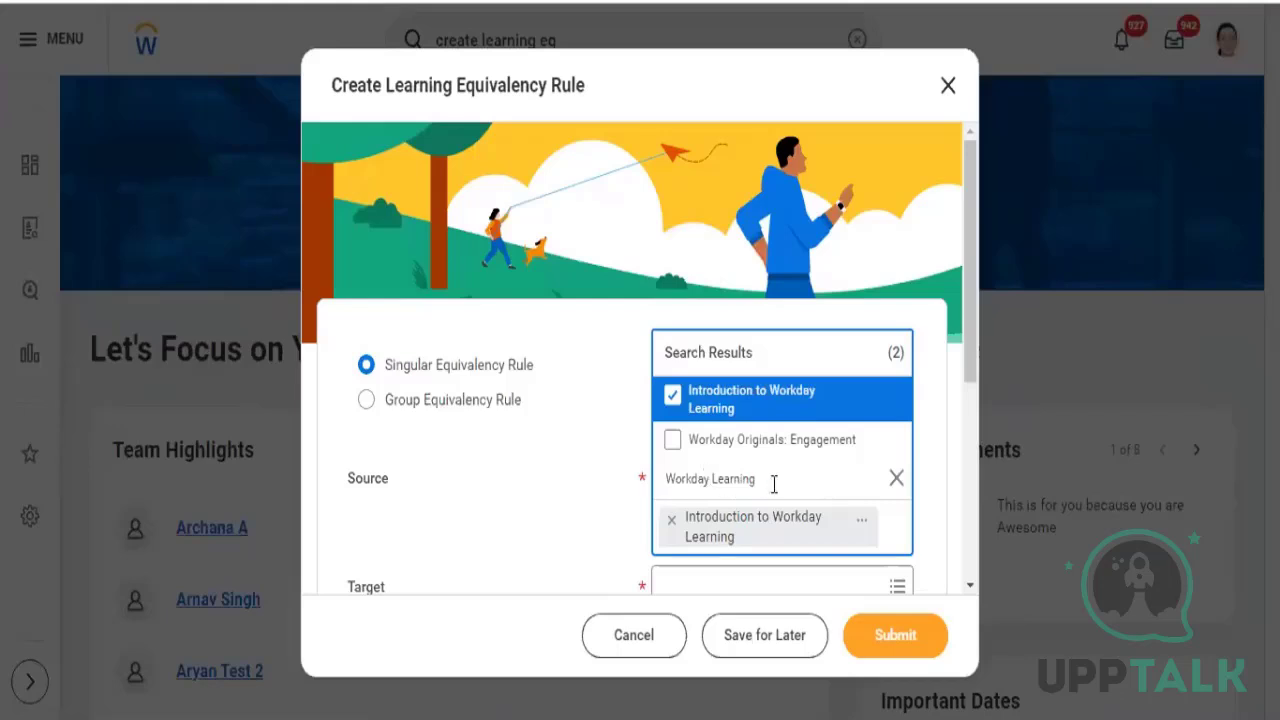
key(BackSpace)
key(BackSpace)
key(BackSpace)
key(BackSpace)
key(BackSpace)
key(BackSpace)
key(BackSpace)
key(BackSpace)
key(BackSpace)
text(HCM)
key(Return)
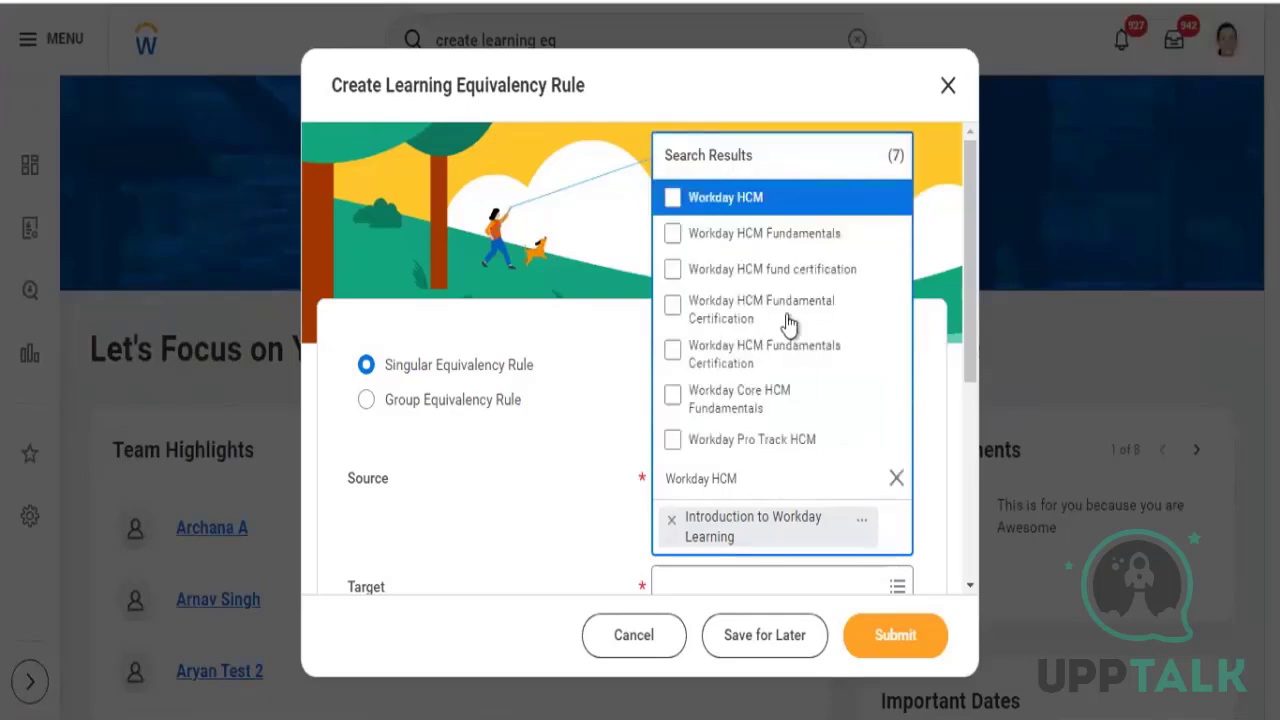
click(765, 236)
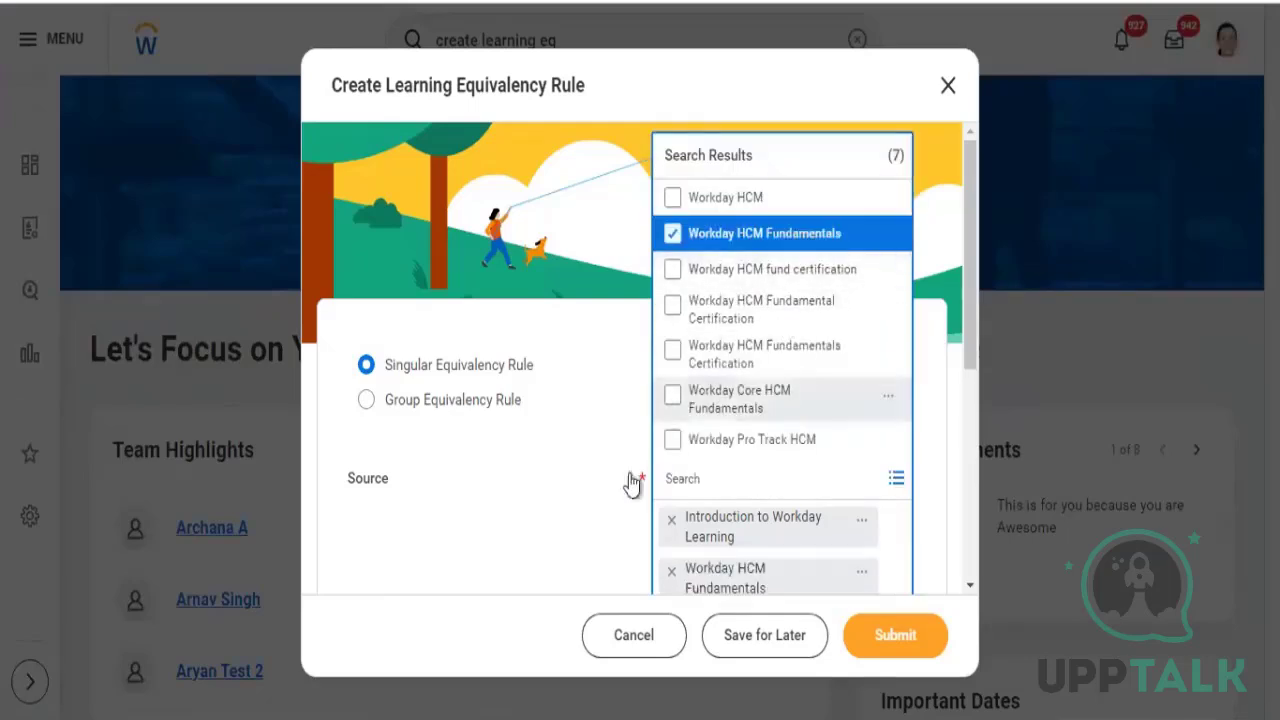
click(584, 461)
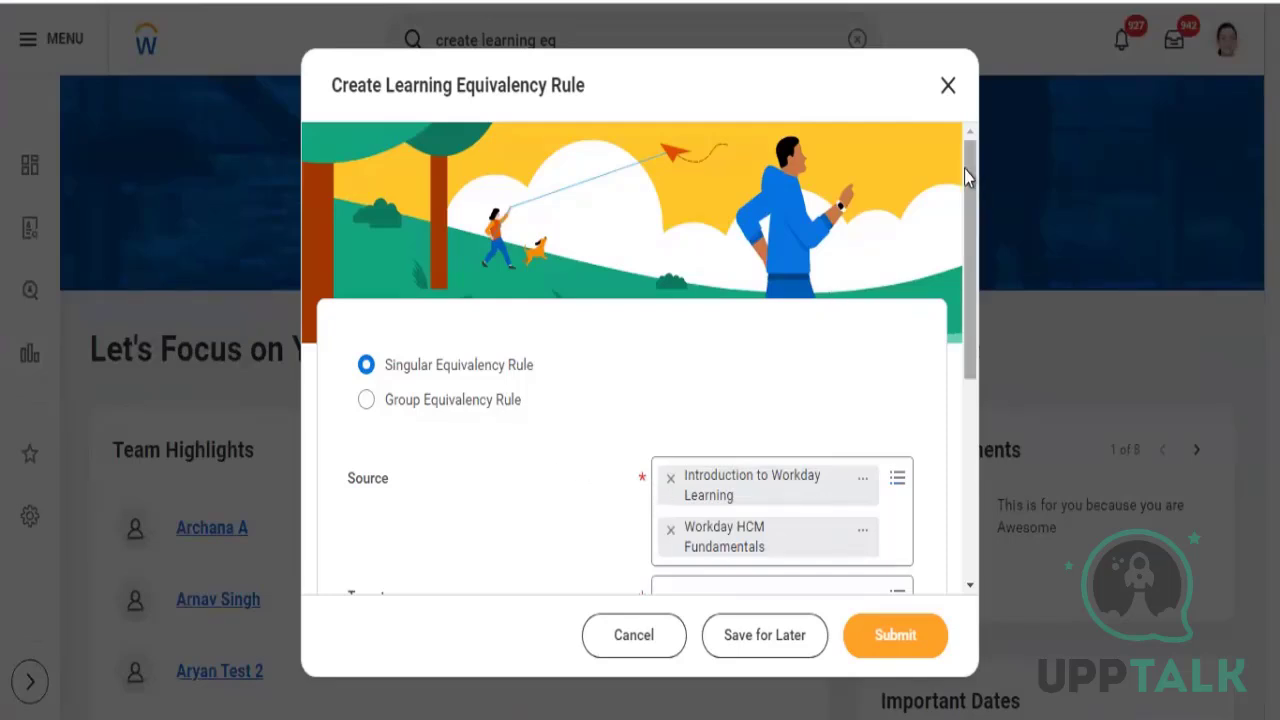
drag(967, 177, 977, 292)
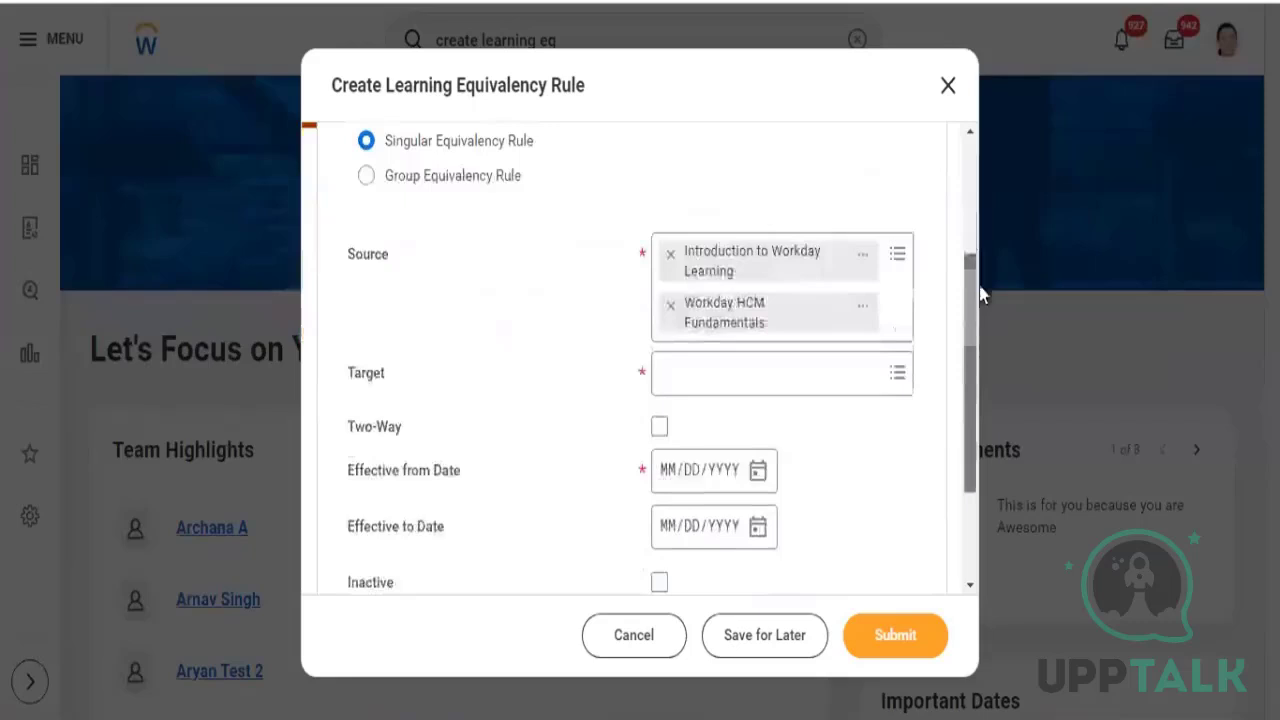
click(759, 372)
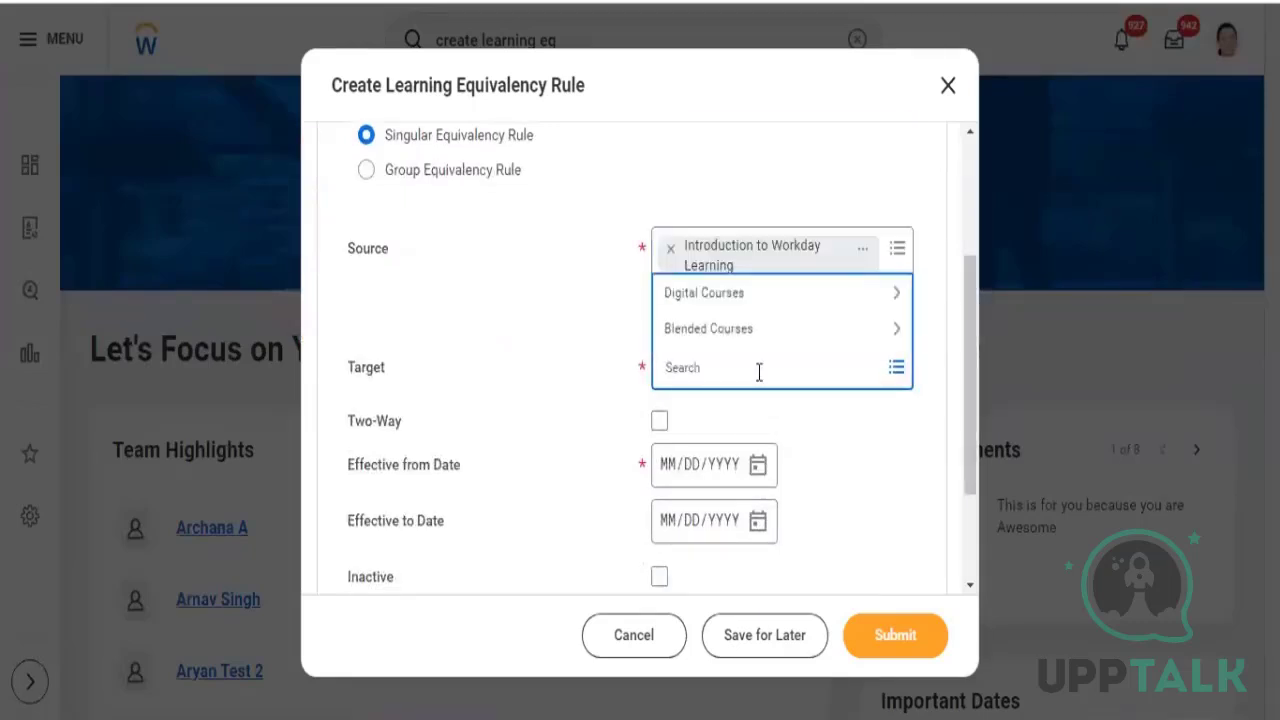
click(741, 305)
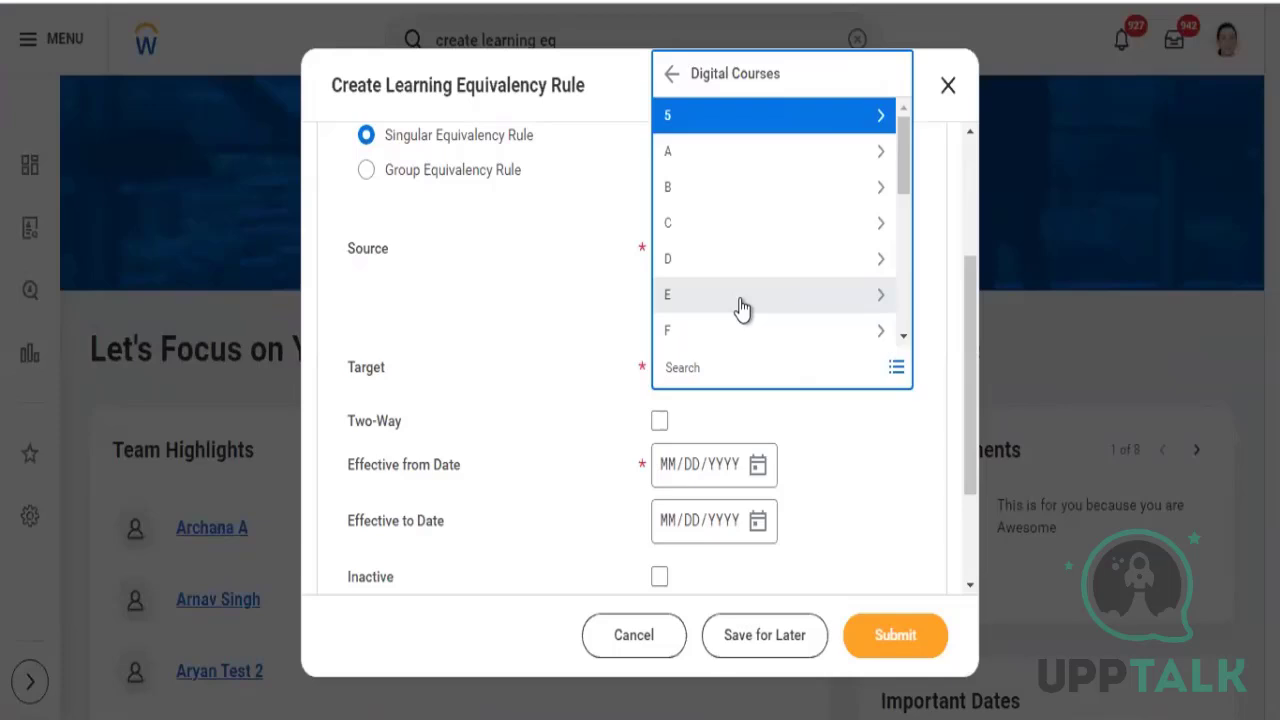
click(631, 366)
click(716, 366)
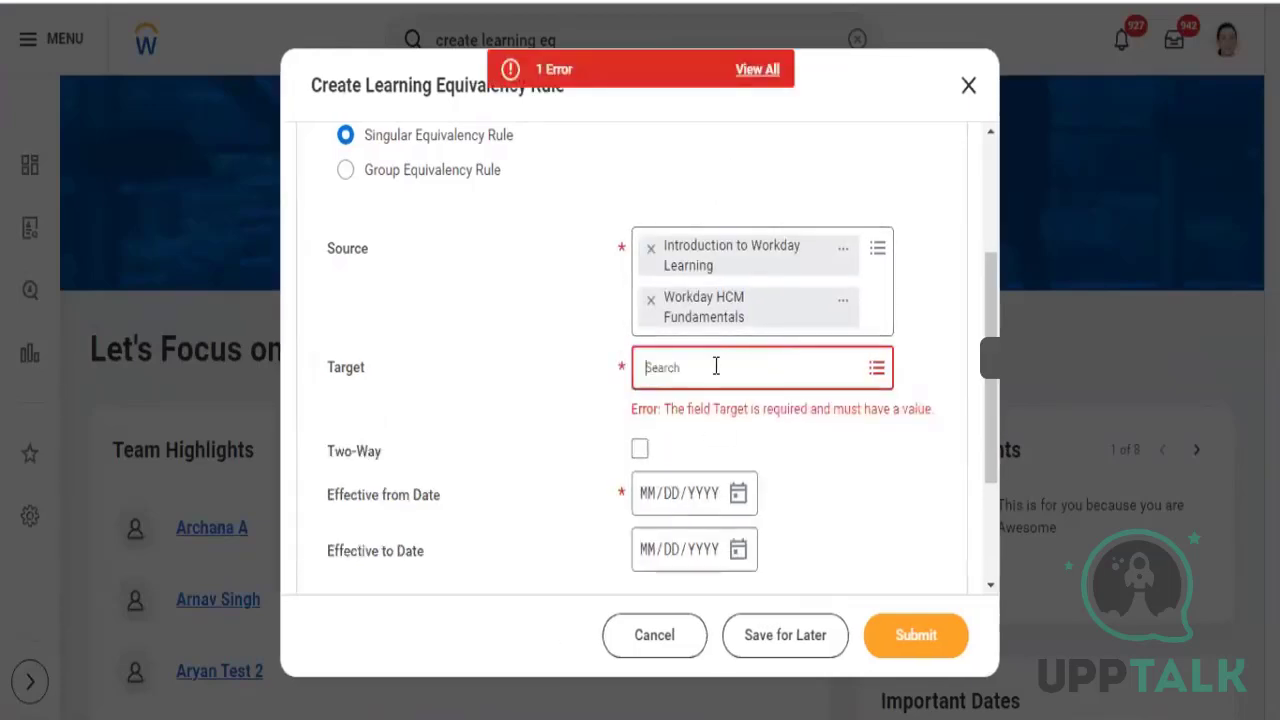
click(586, 331)
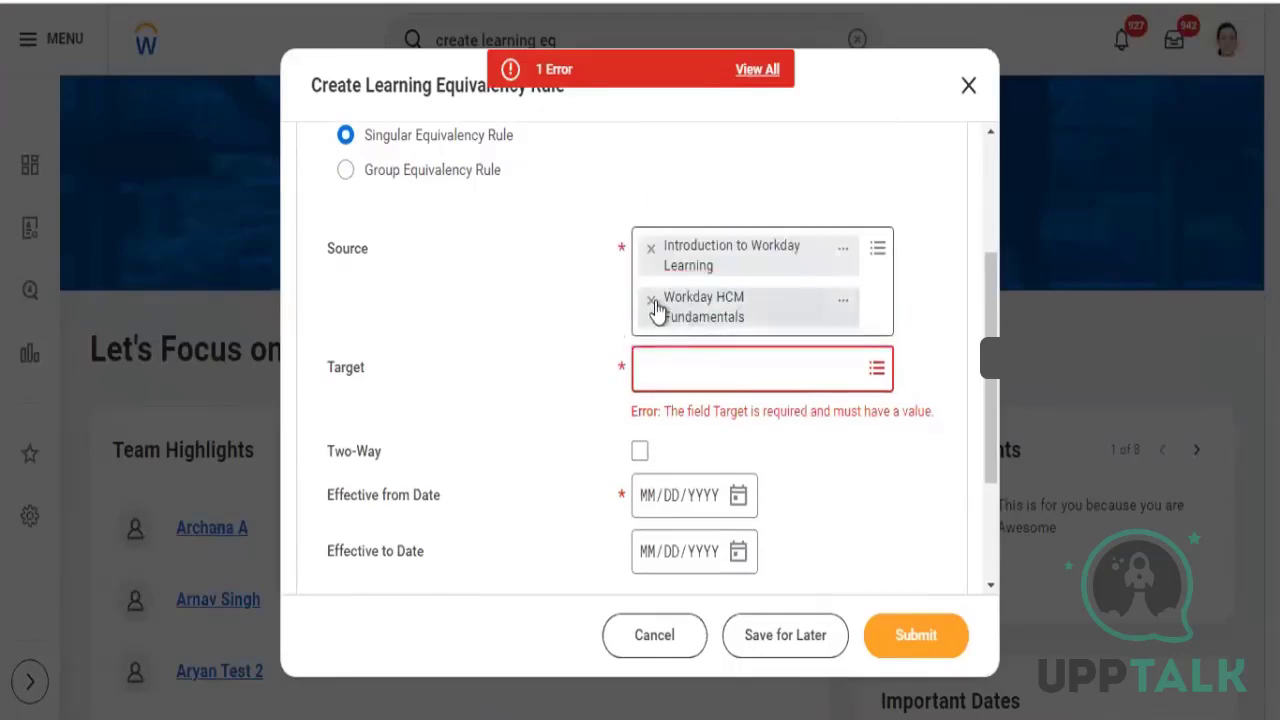
- Remove Workday HCM Fundamentals from the source courses and select it as the target through a "Workday HCM" search
click(651, 301)
click(659, 325)
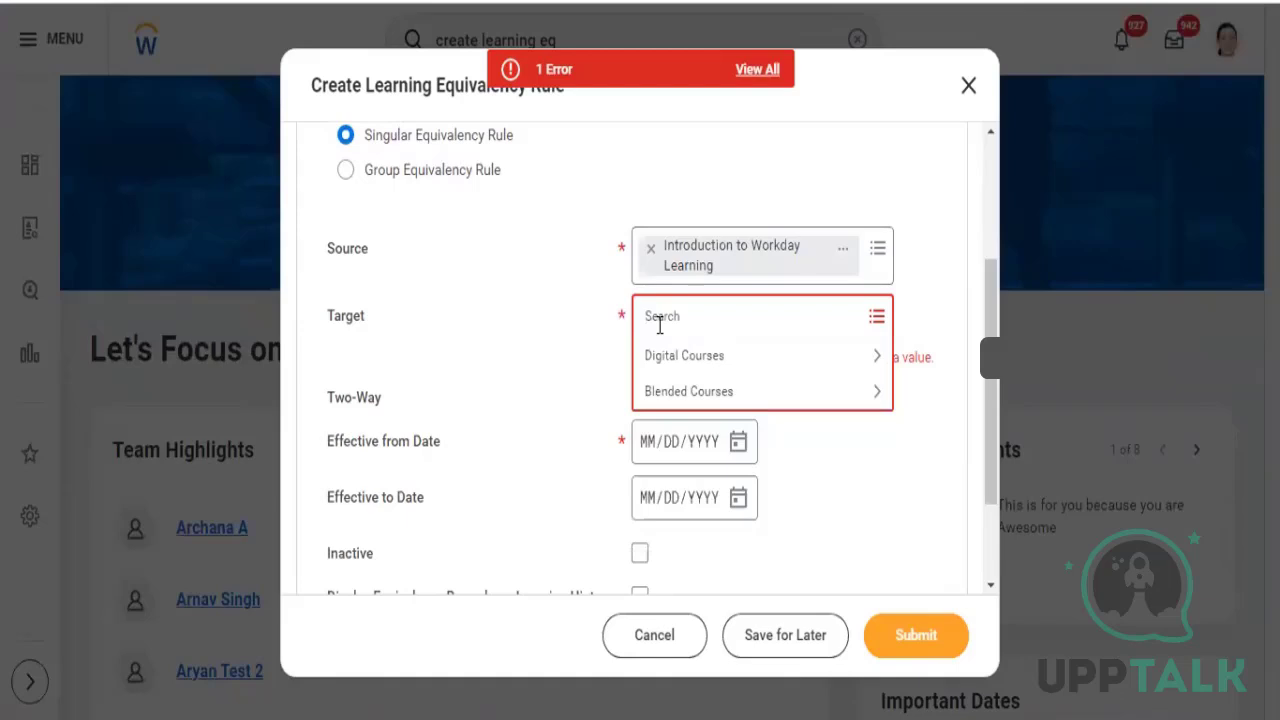
text(Workday HCM)
key(Return)
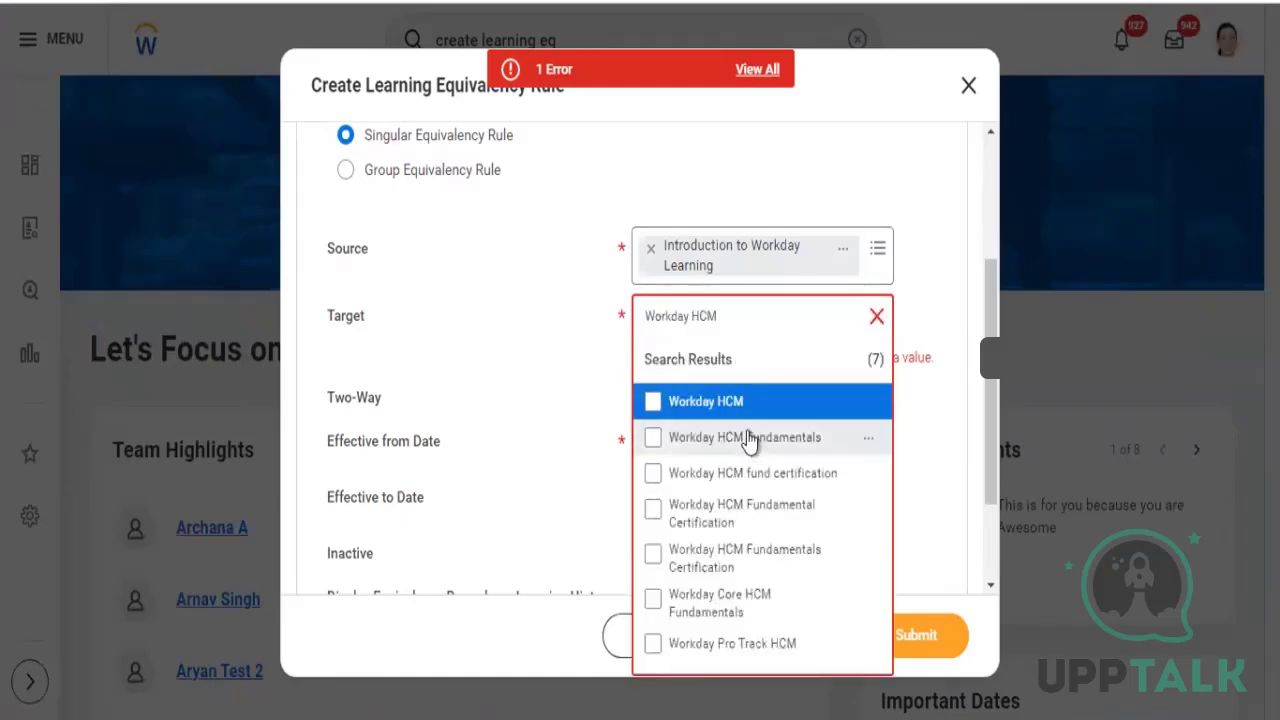
click(750, 440)
click(572, 335)
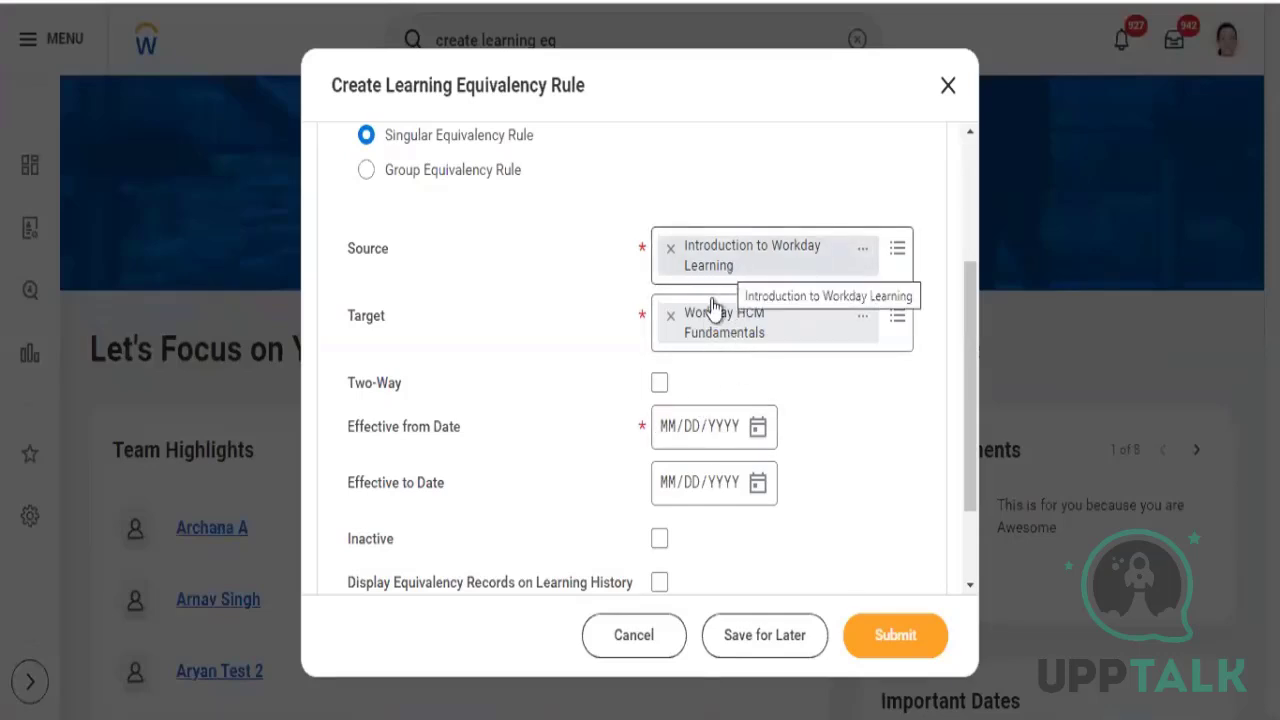
- Turn the rule's Two-Way option on and back off
click(660, 388)
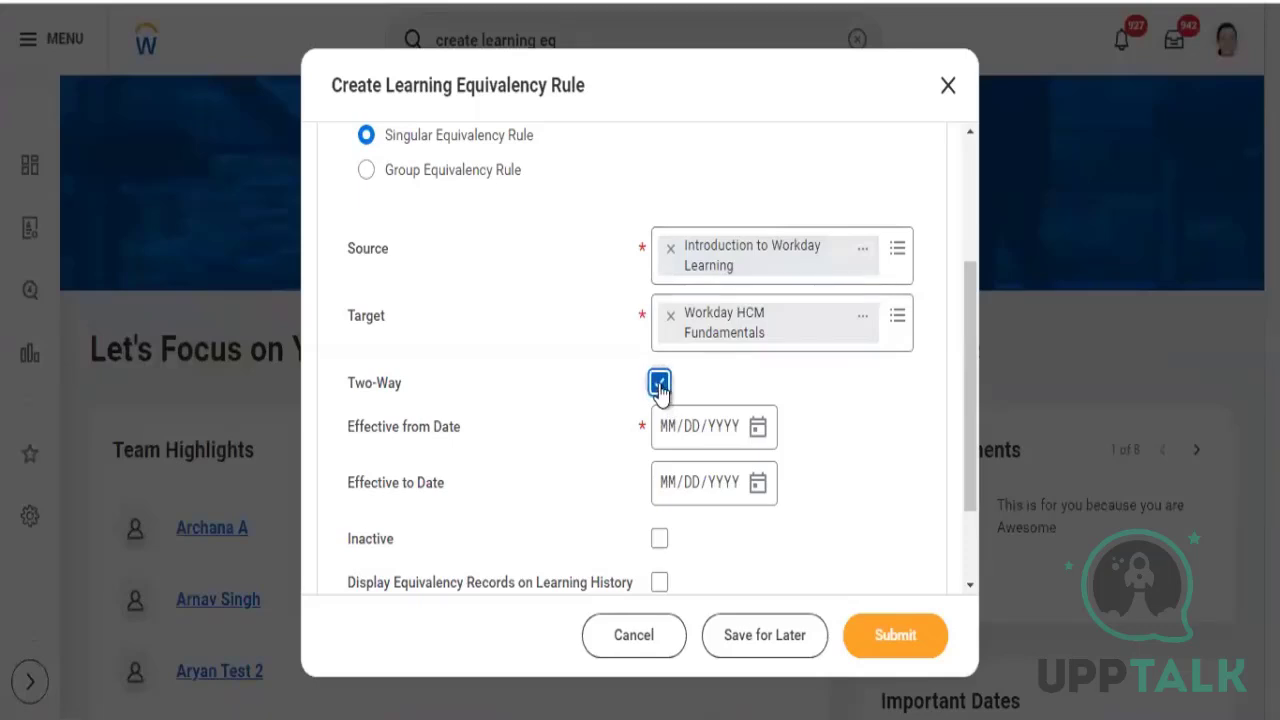
click(660, 388)
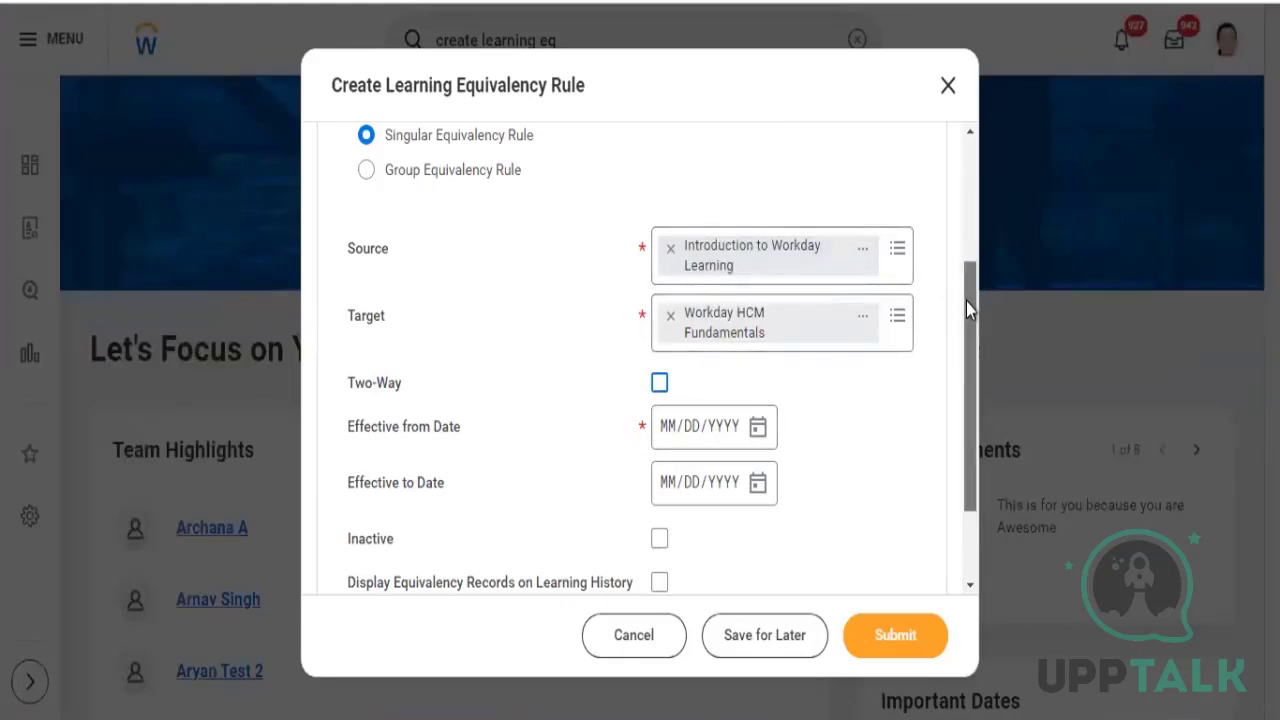
- Turn on the rule's Two-Way option
drag(965, 300, 965, 323)
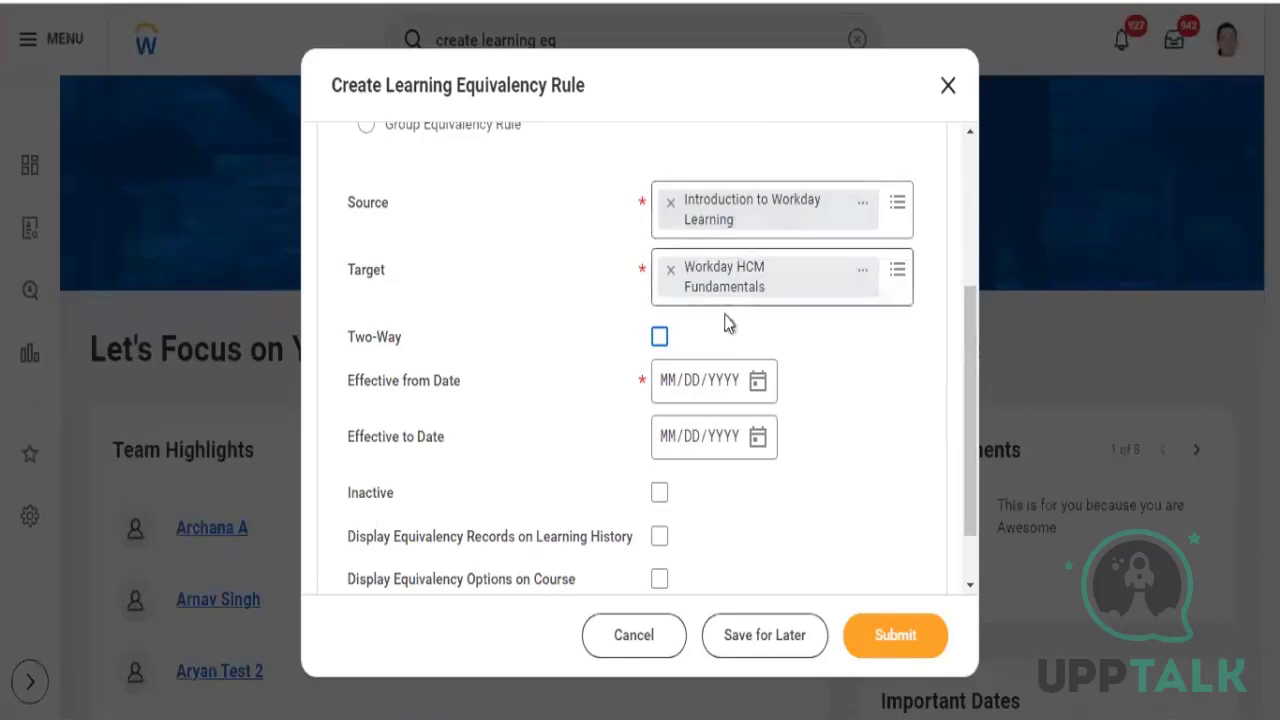
click(659, 338)
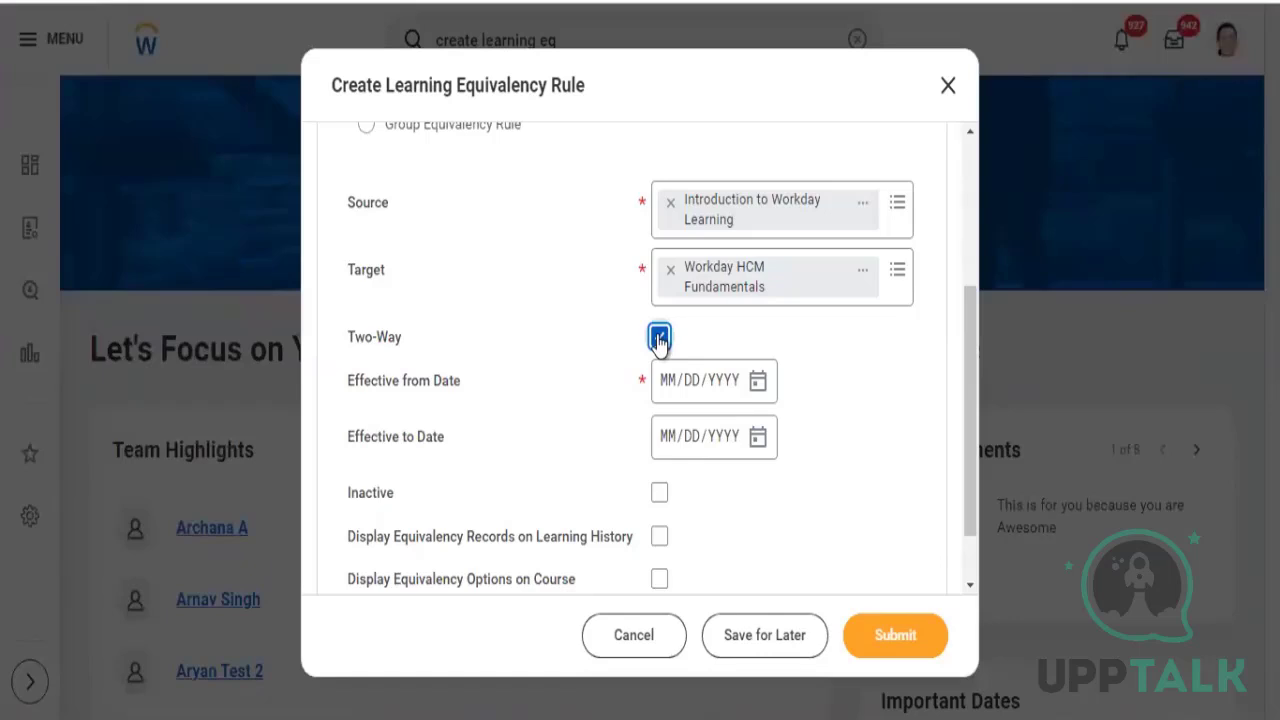
click(659, 339)
click(659, 339)
- Switch the rule type to Group Equivalency Rule, examine its fields, and return to Singular Equivalency Rule
drag(970, 335, 955, 257)
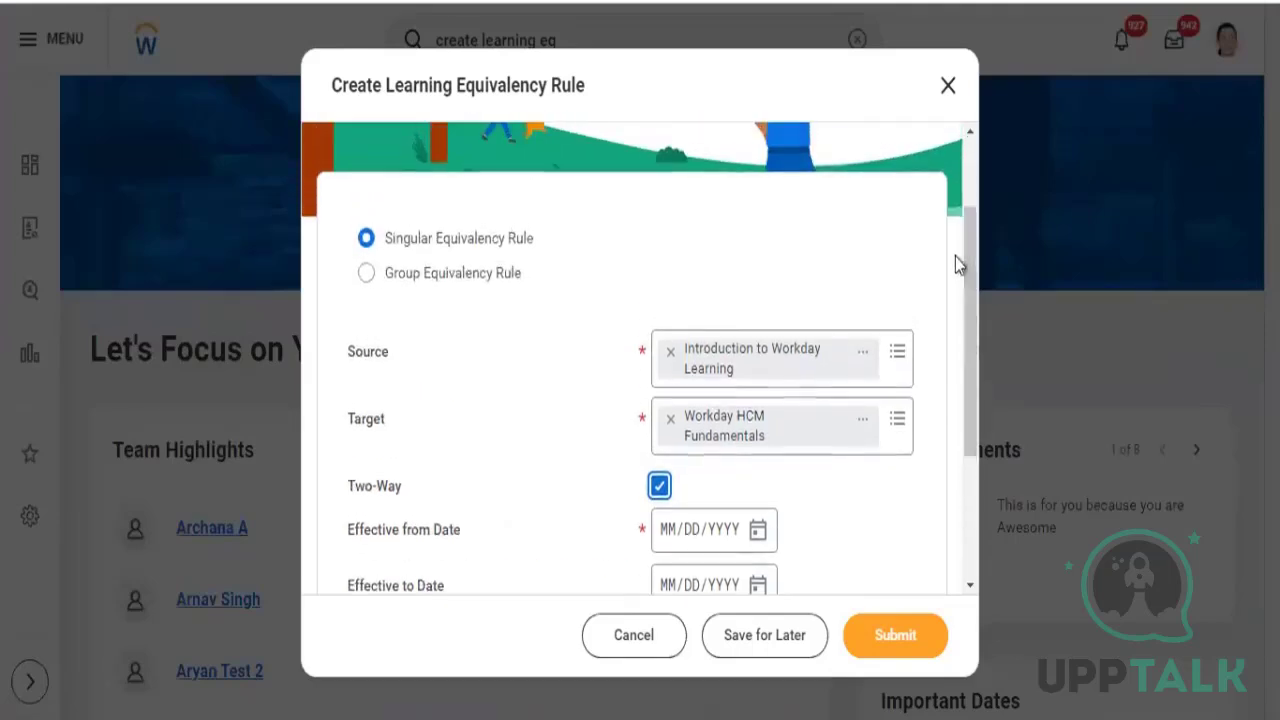
click(462, 276)
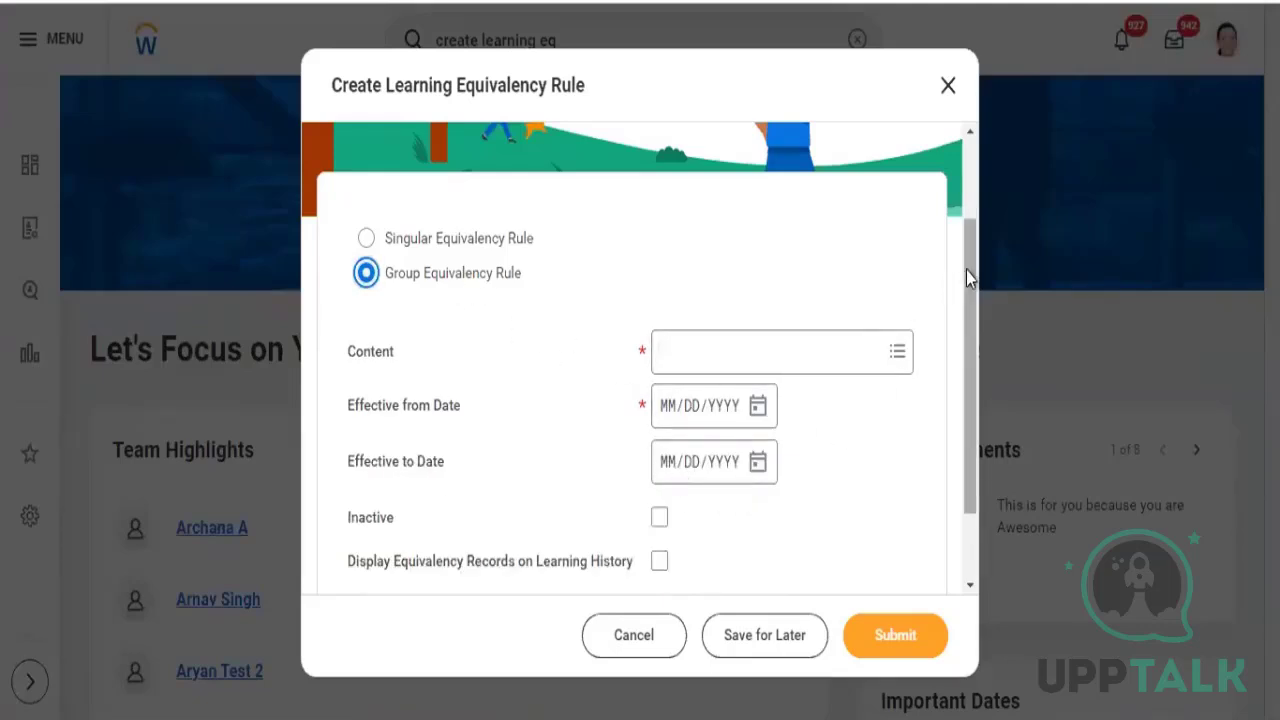
drag(966, 270, 957, 455)
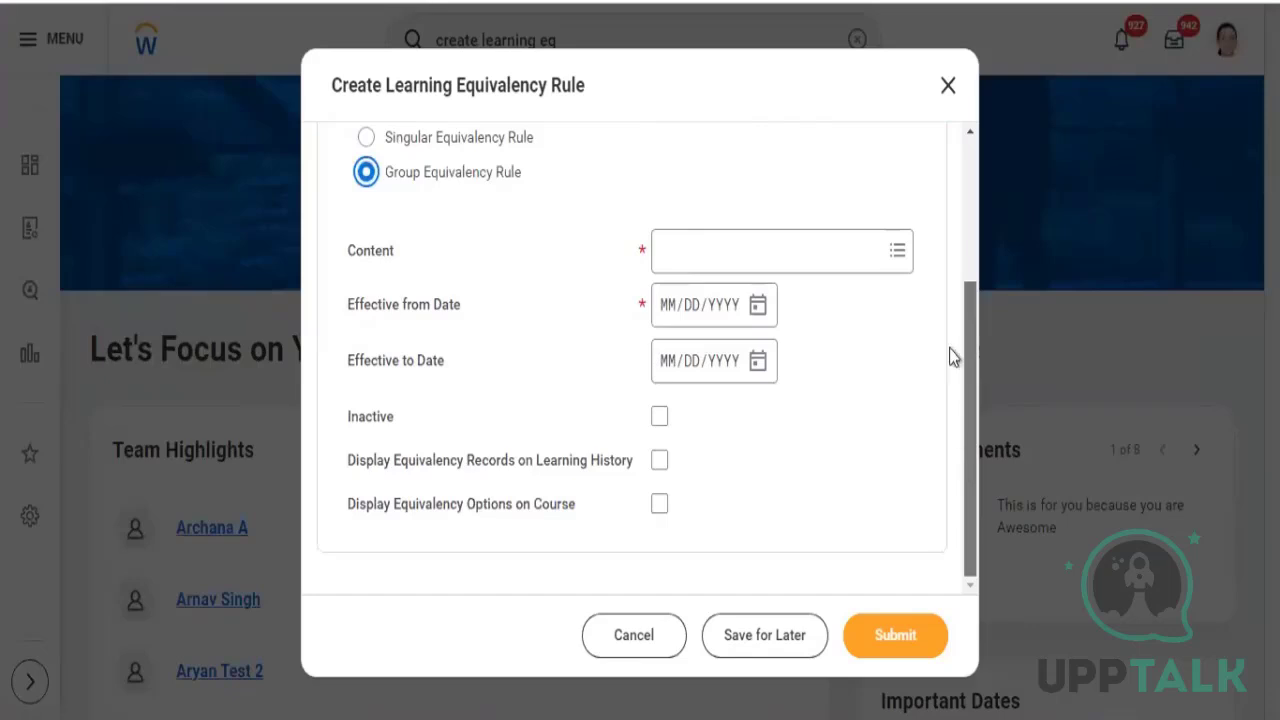
scroll(944, 281, up, 3)
scroll(960, 400, down, 2)
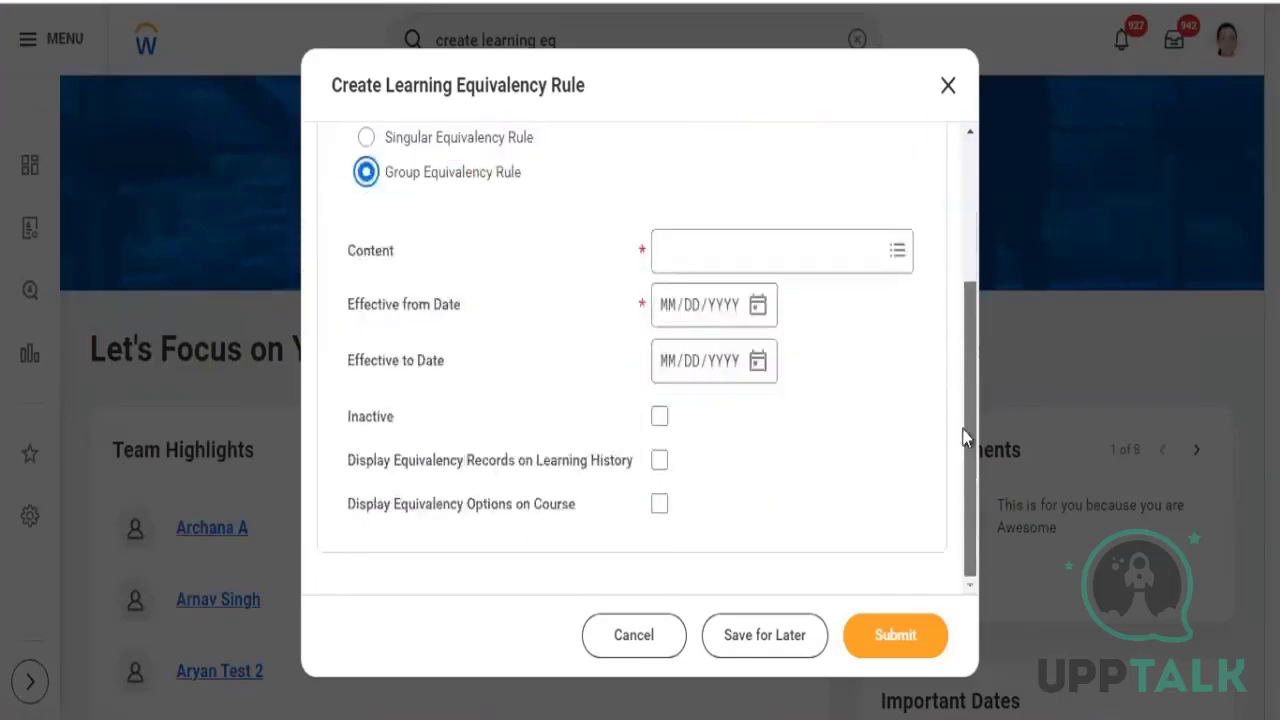
scroll(954, 346, up, 3)
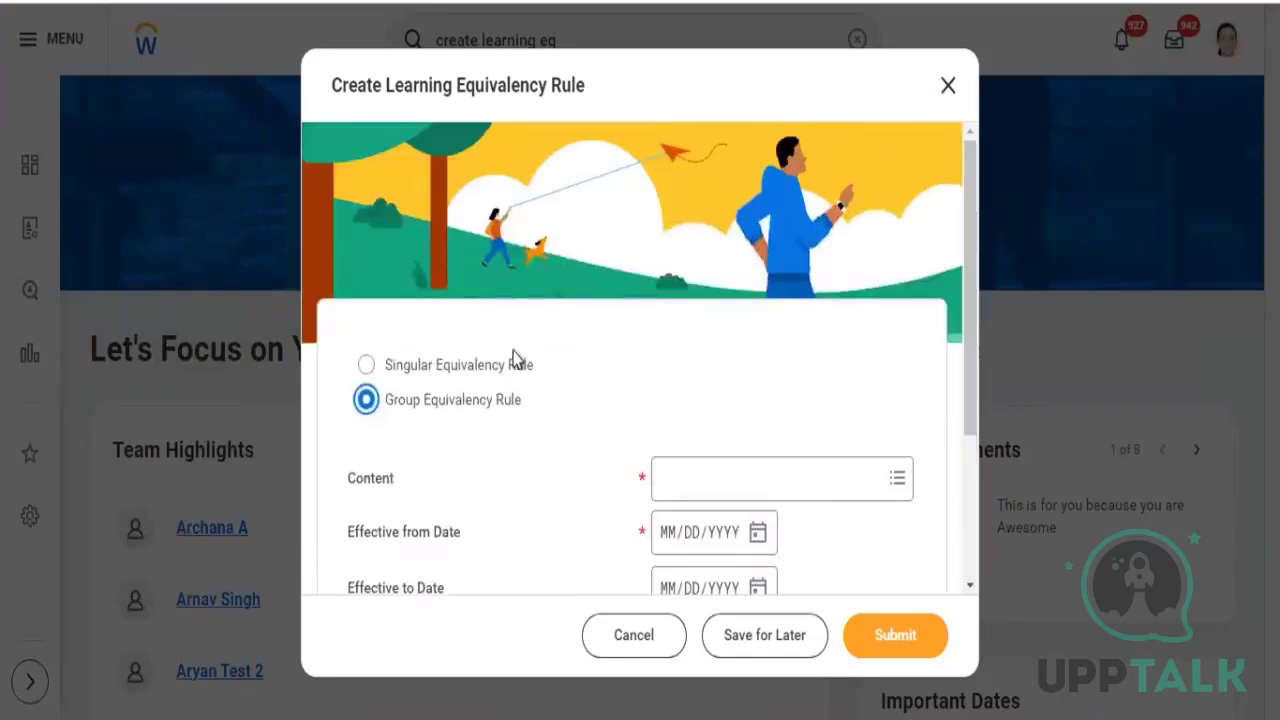
click(472, 370)
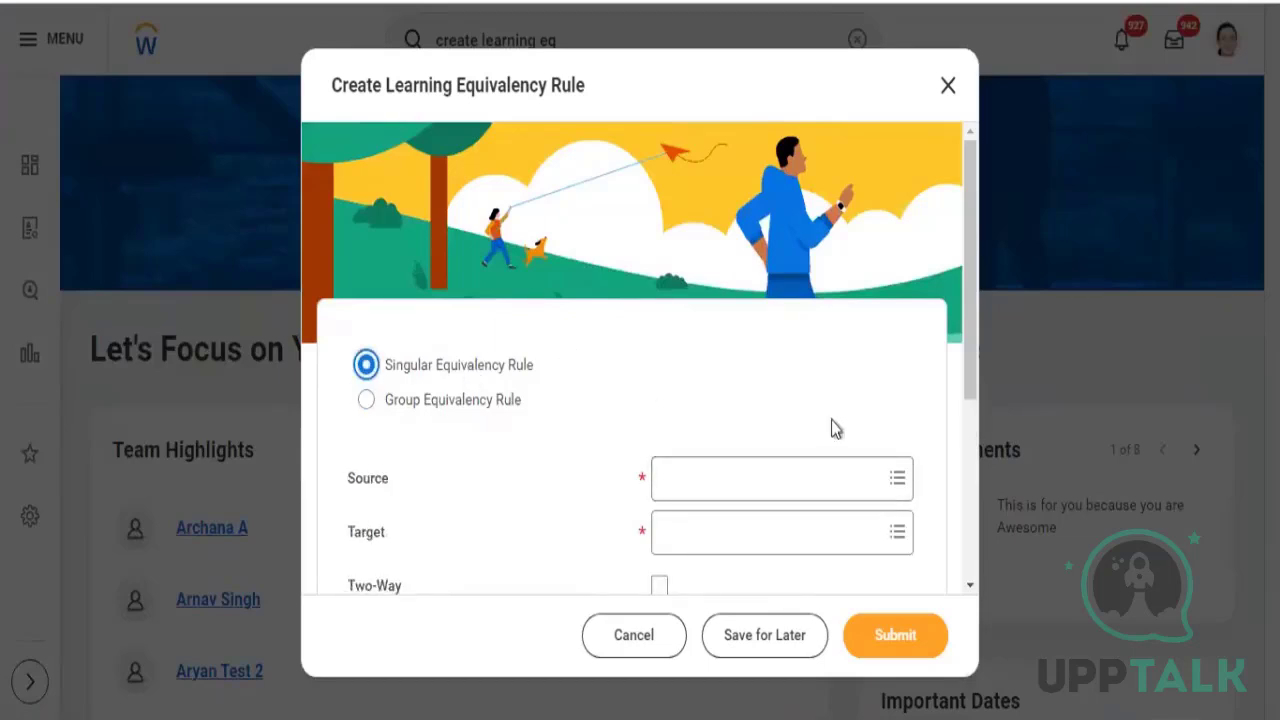
- Search the source courses for "Workday Learning" and select Introduction to Workday Learning as the source
drag(966, 207, 951, 317)
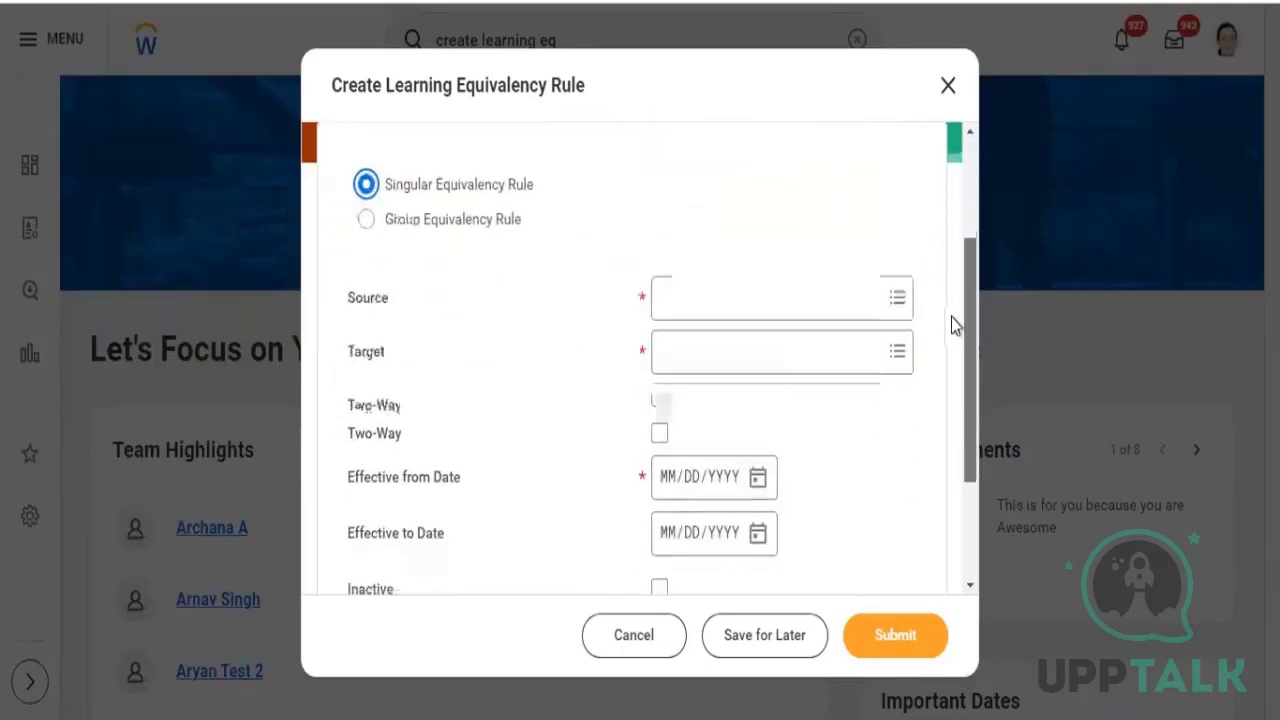
click(758, 289)
text(Wor)
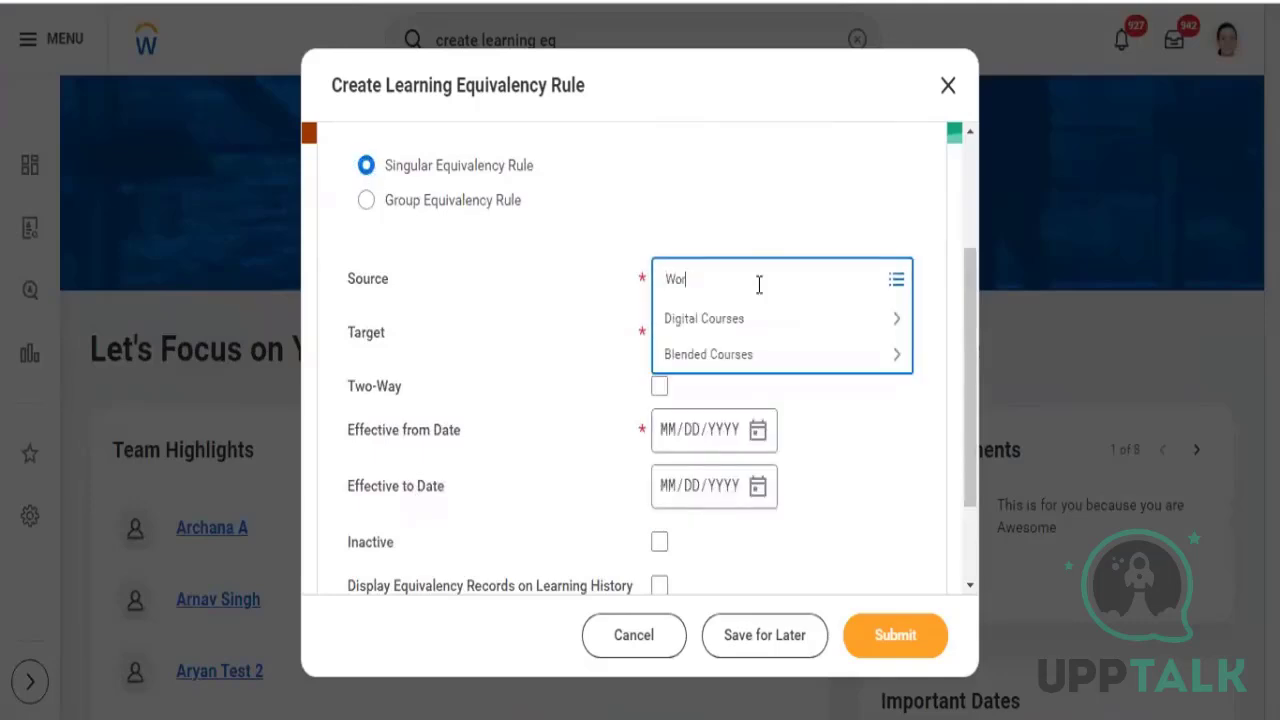
text(kday Learning)
key(Return)
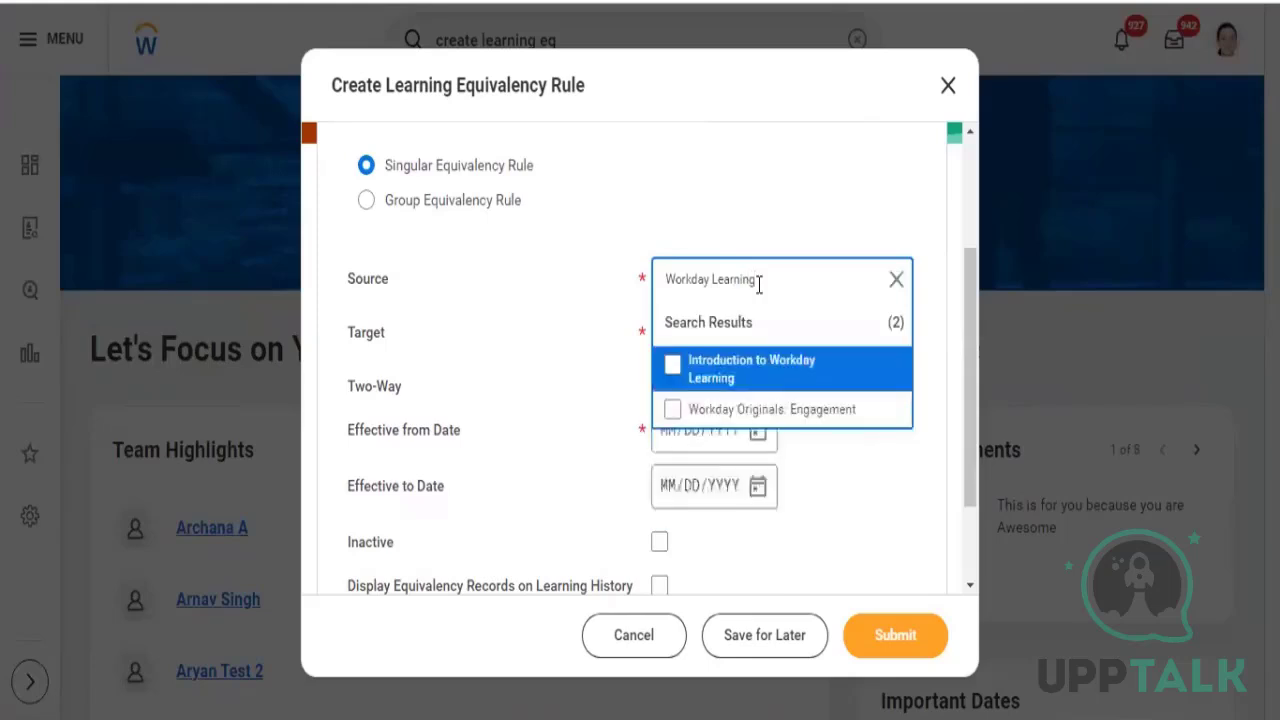
click(728, 370)
- Search the target courses for "workday HCM" and select Workday HCM as the target
click(706, 358)
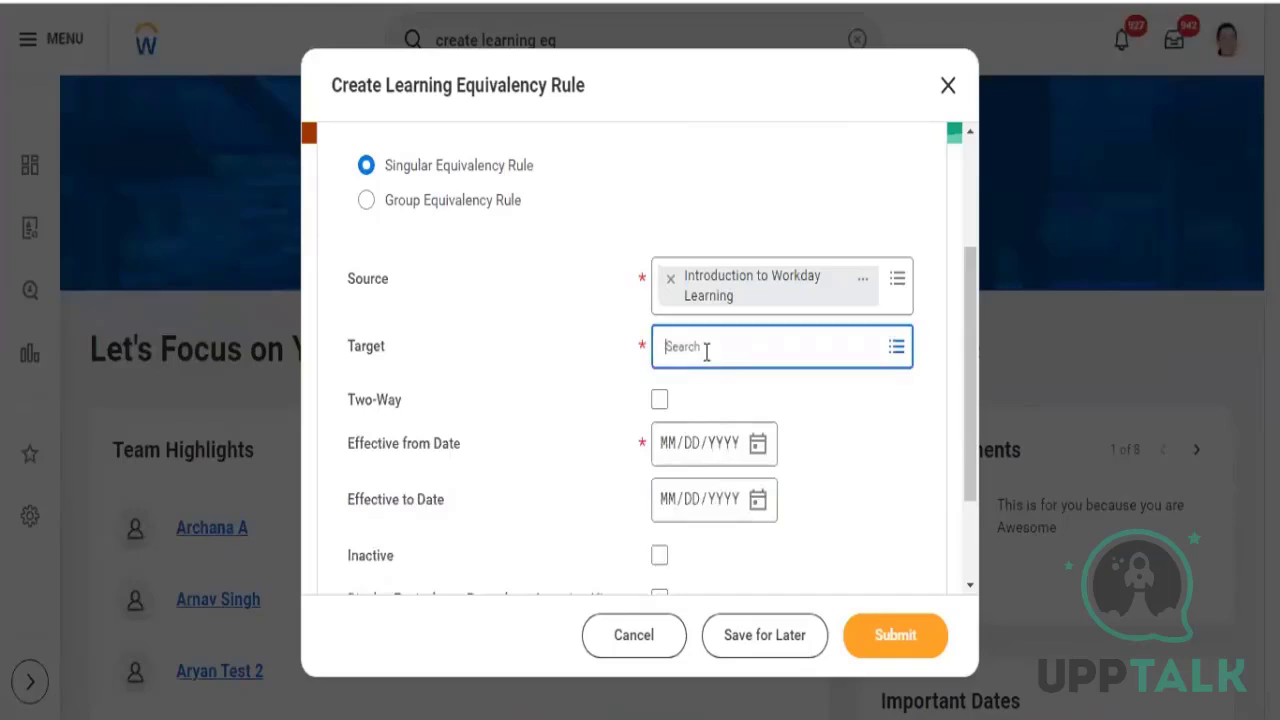
text(workday)
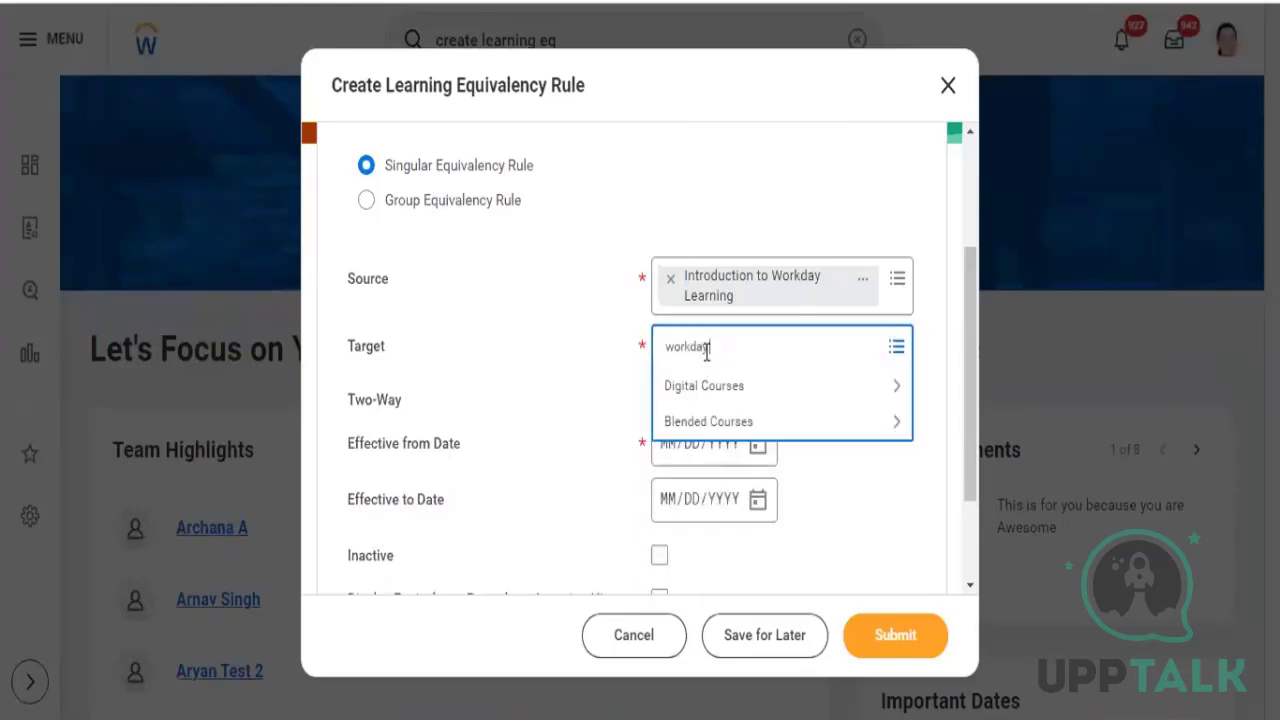
text( HCM)
key(Return)
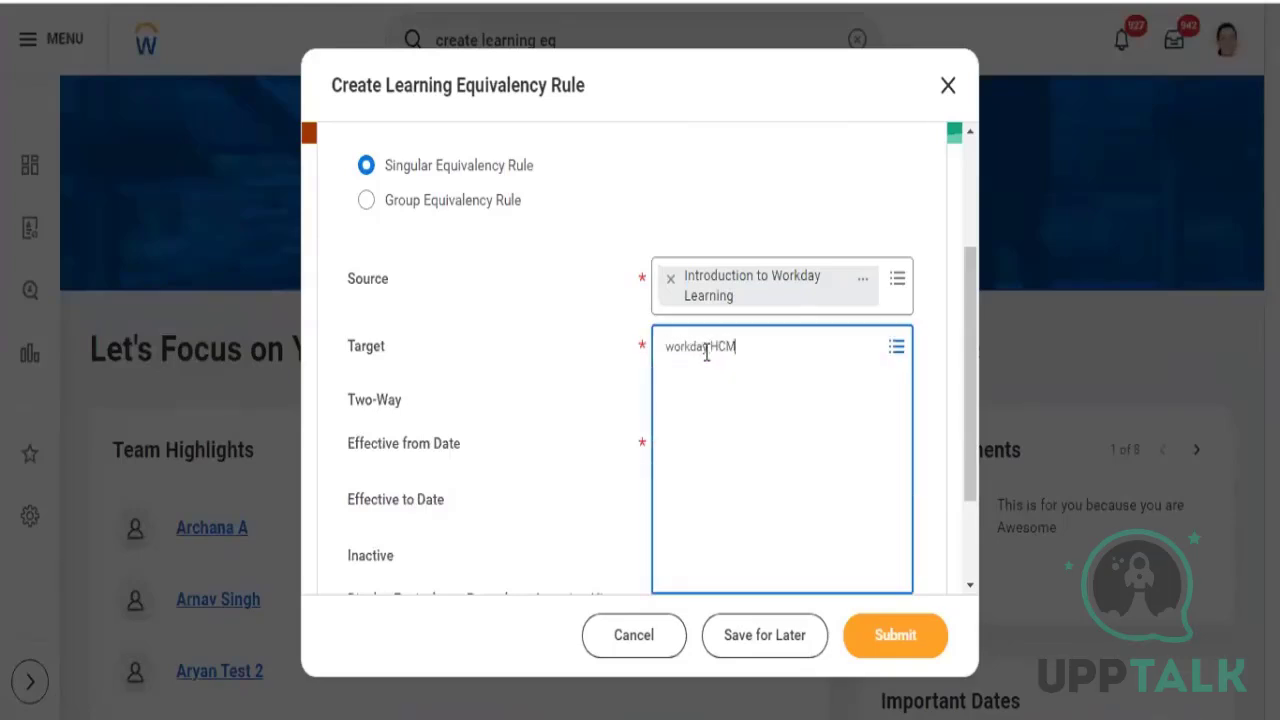
click(762, 432)
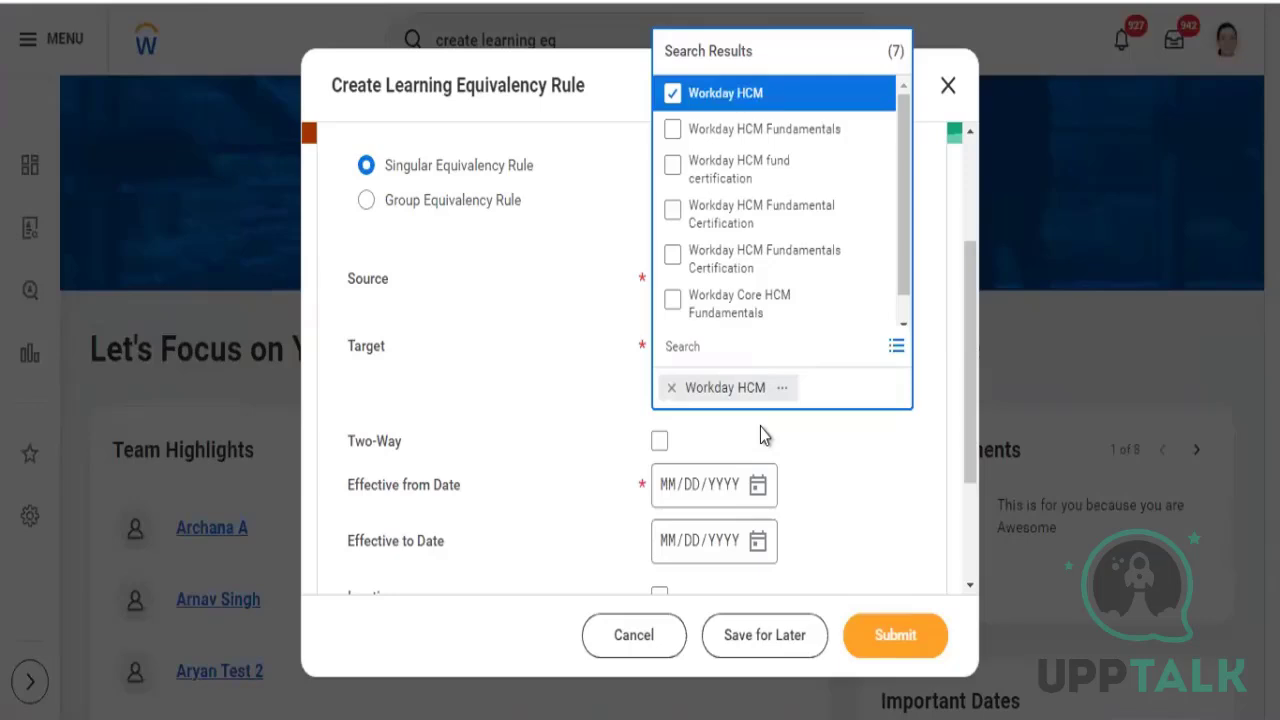
click(591, 371)
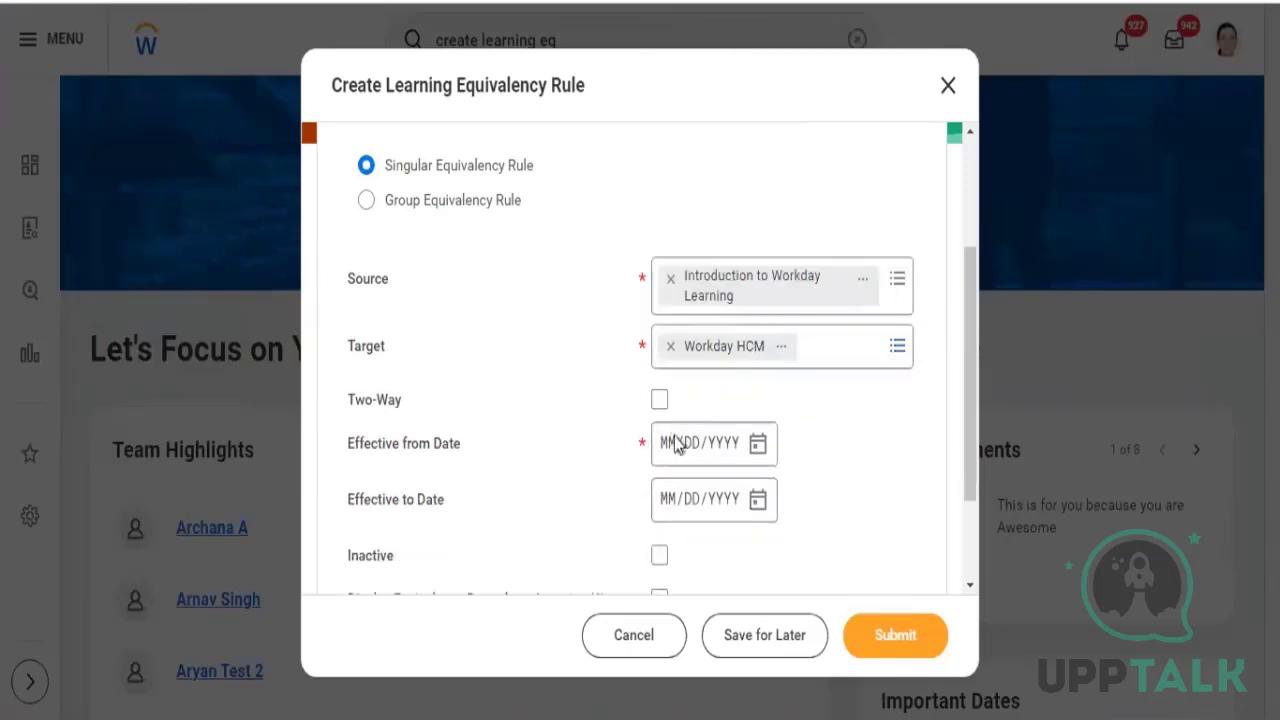
- Make the rule two-way and set its Effective from Date to 04/01/2024
click(662, 405)
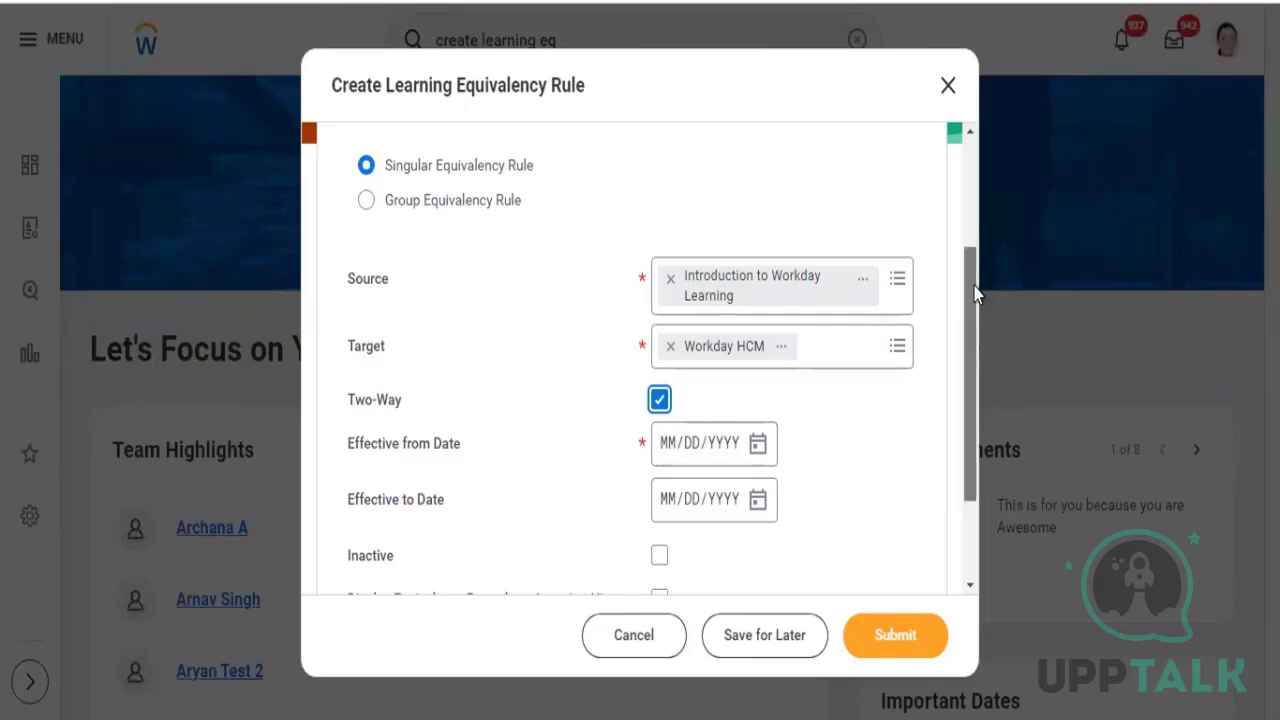
drag(971, 290, 970, 400)
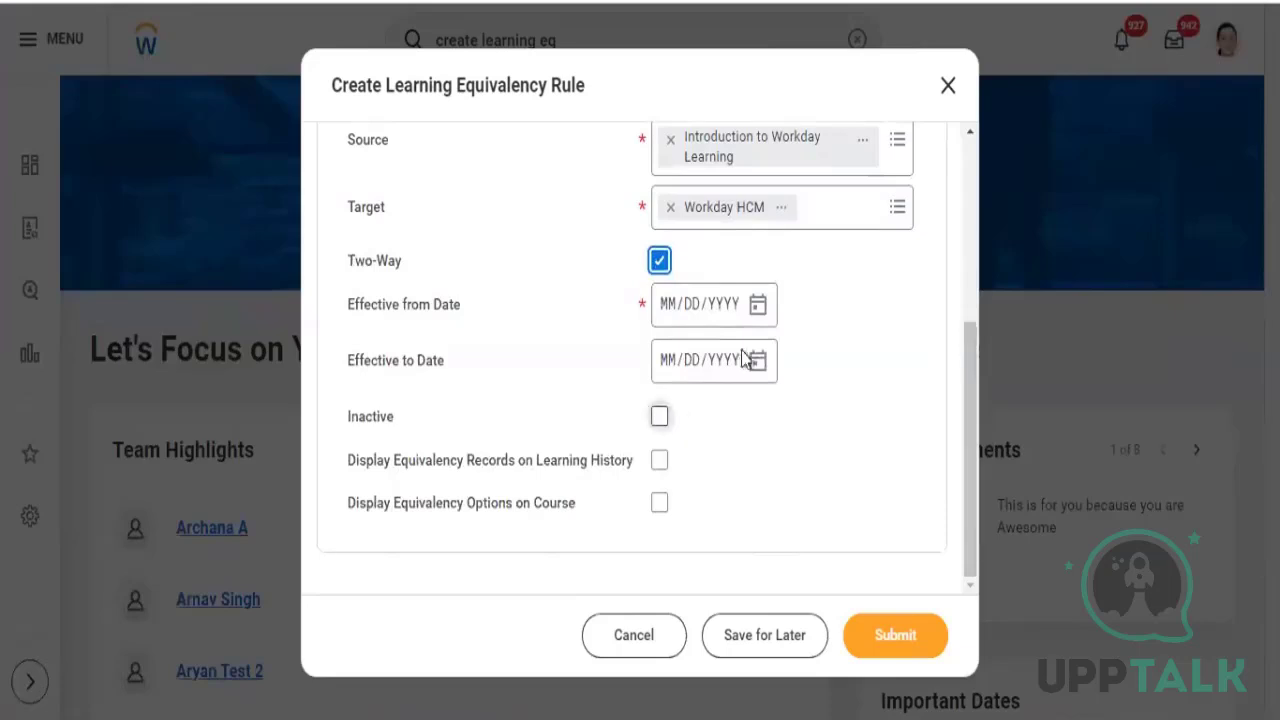
click(758, 304)
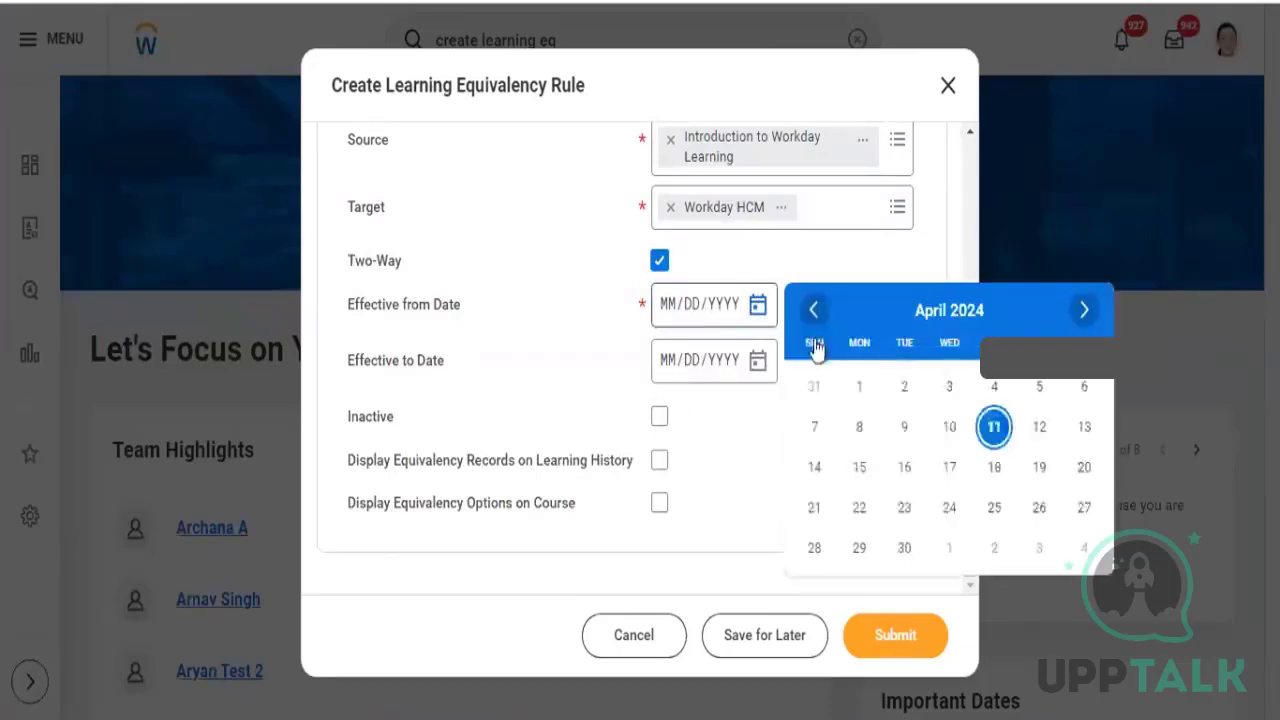
click(814, 311)
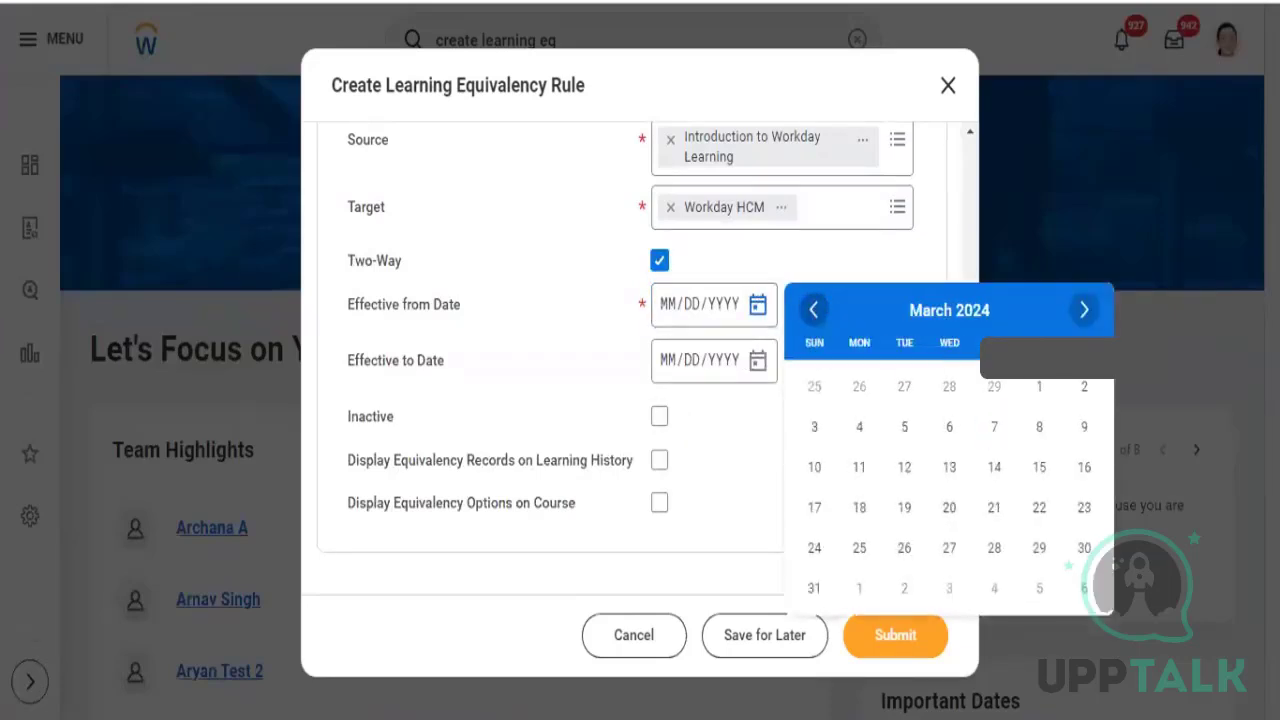
click(1084, 311)
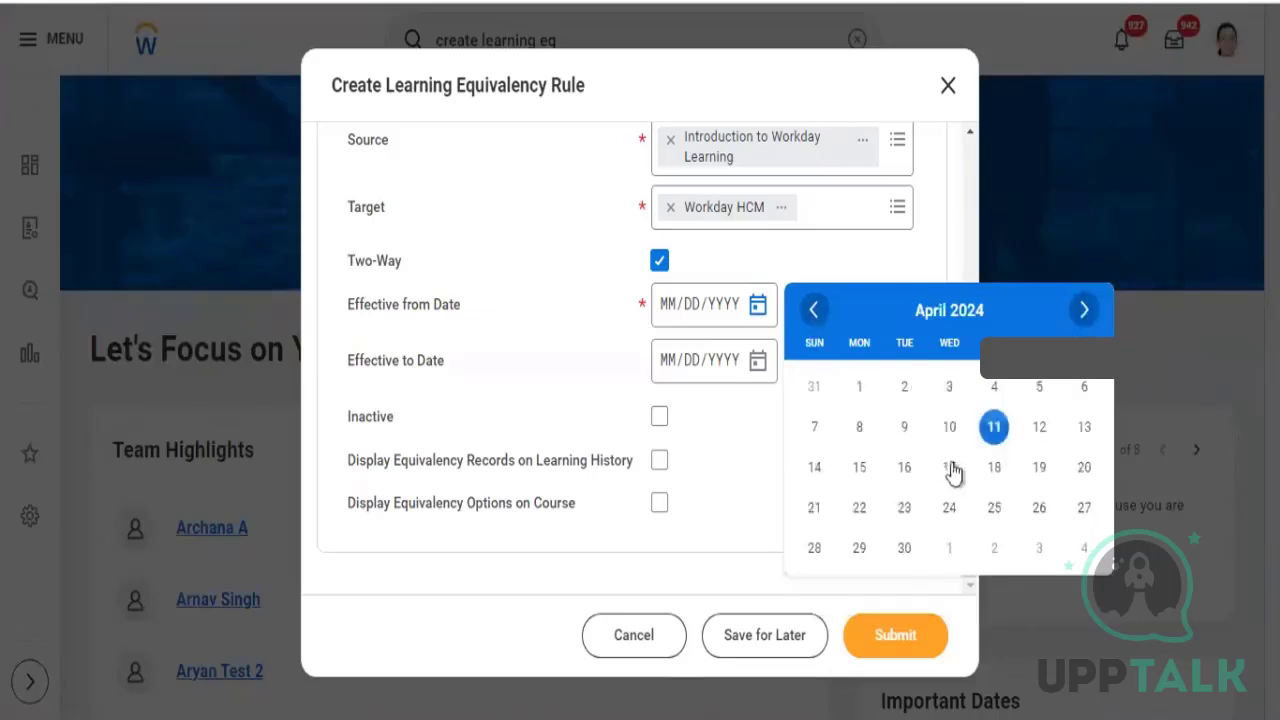
click(860, 388)
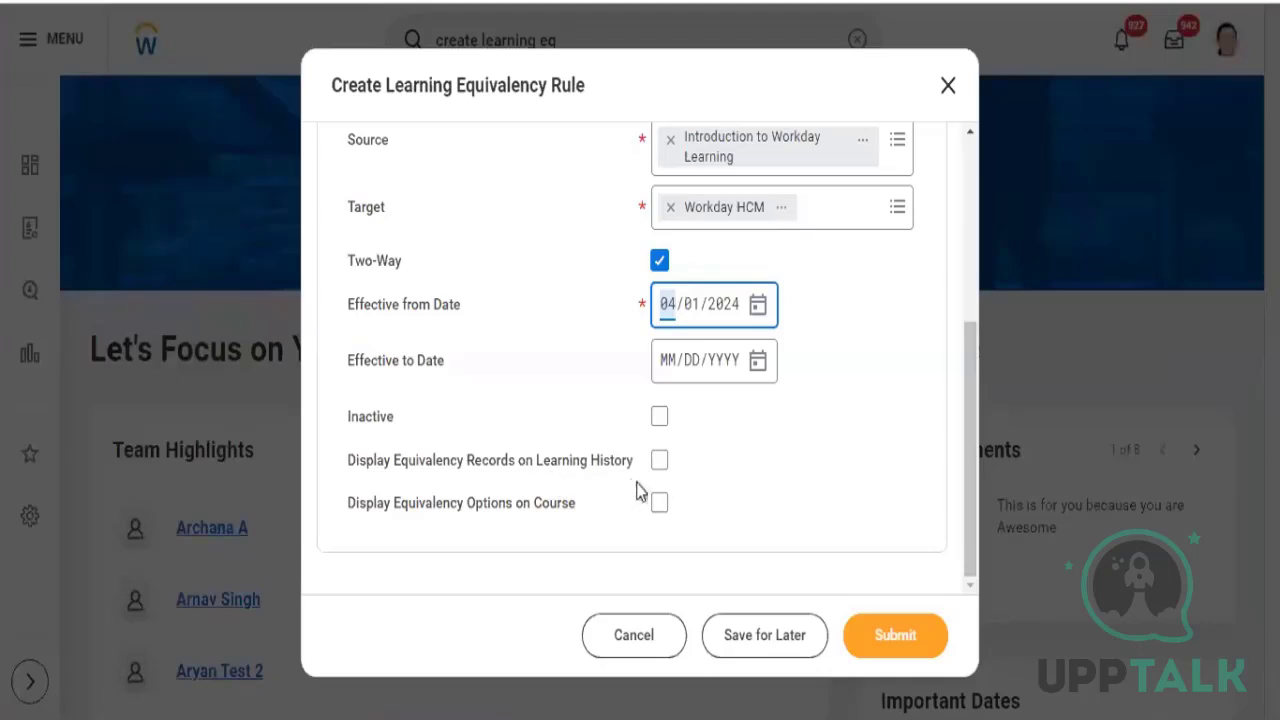
- Enable displaying equivalency records on learning history and equivalency options on the course, and submit the rule
click(659, 460)
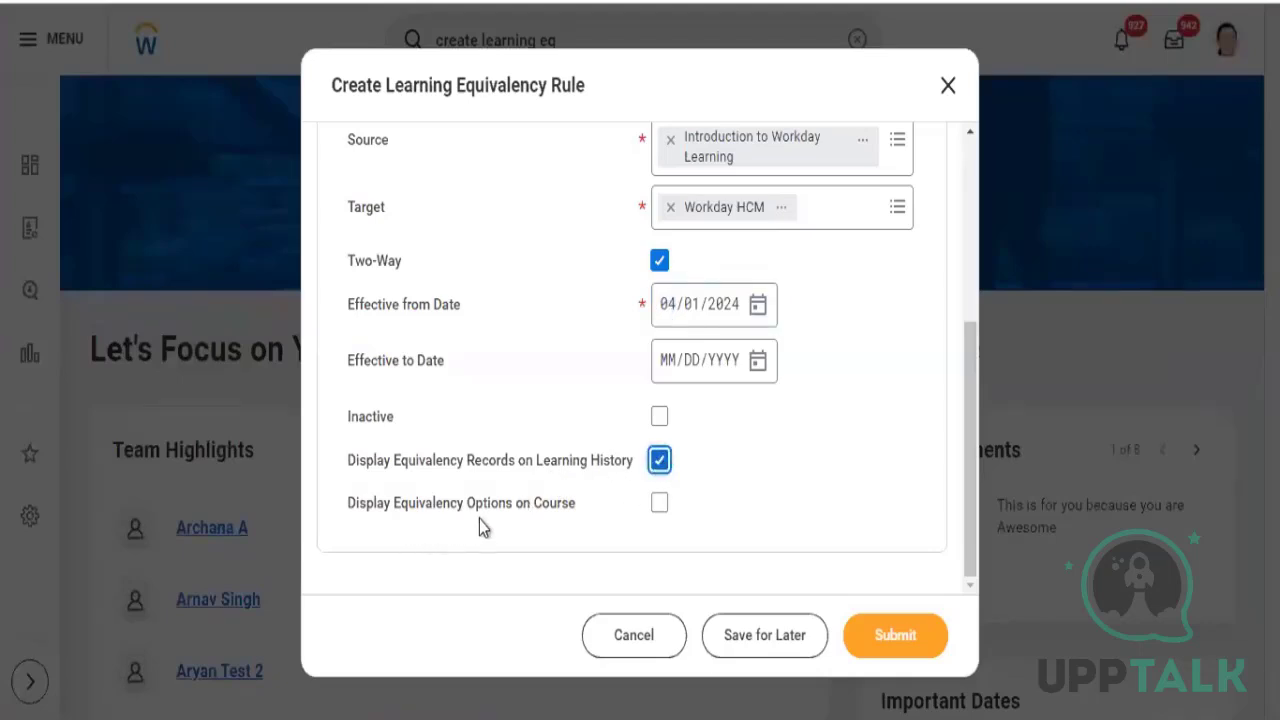
click(659, 504)
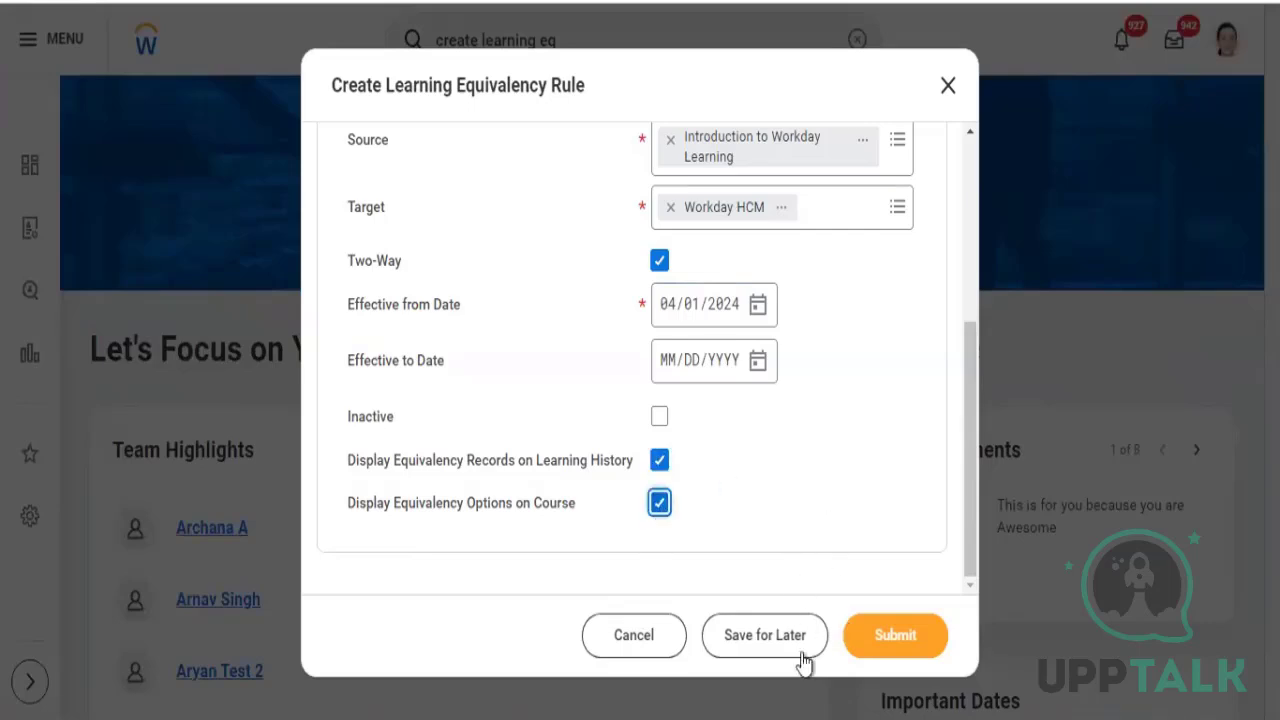
click(872, 645)
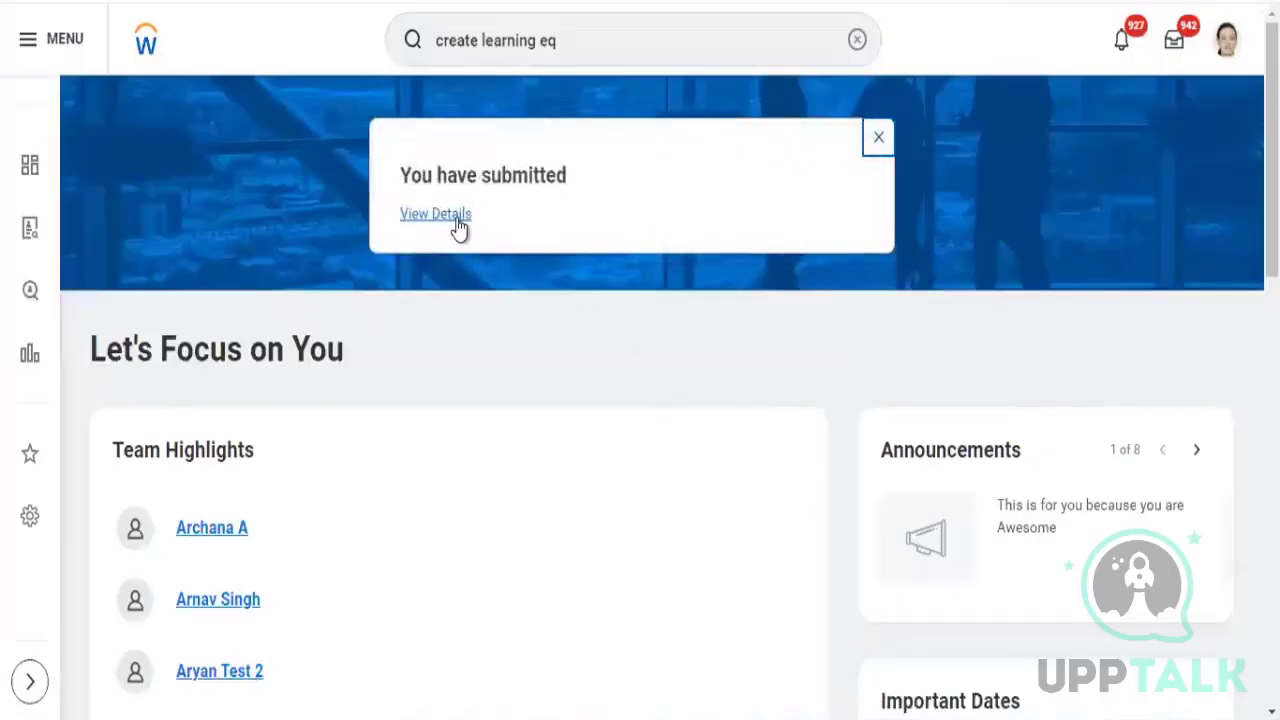
- Open the submission's details, expand Details and Process, and review the submitted equivalency rule's settings
click(455, 218)
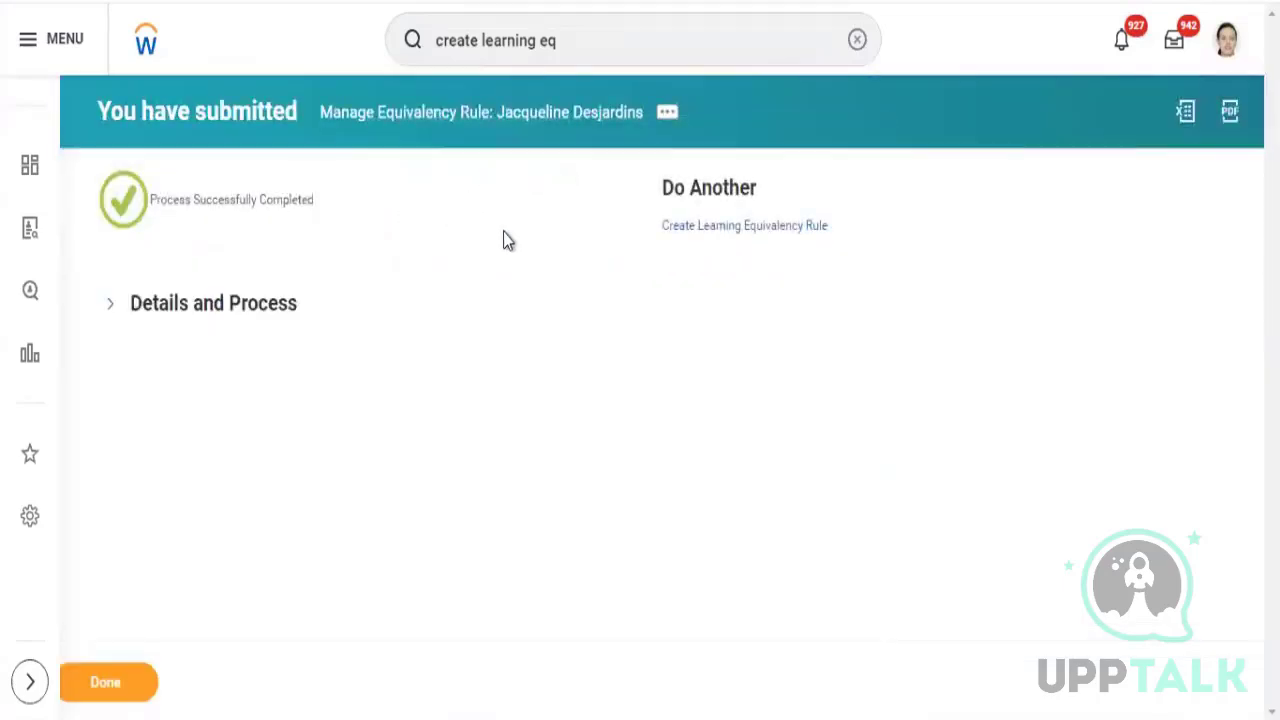
click(212, 316)
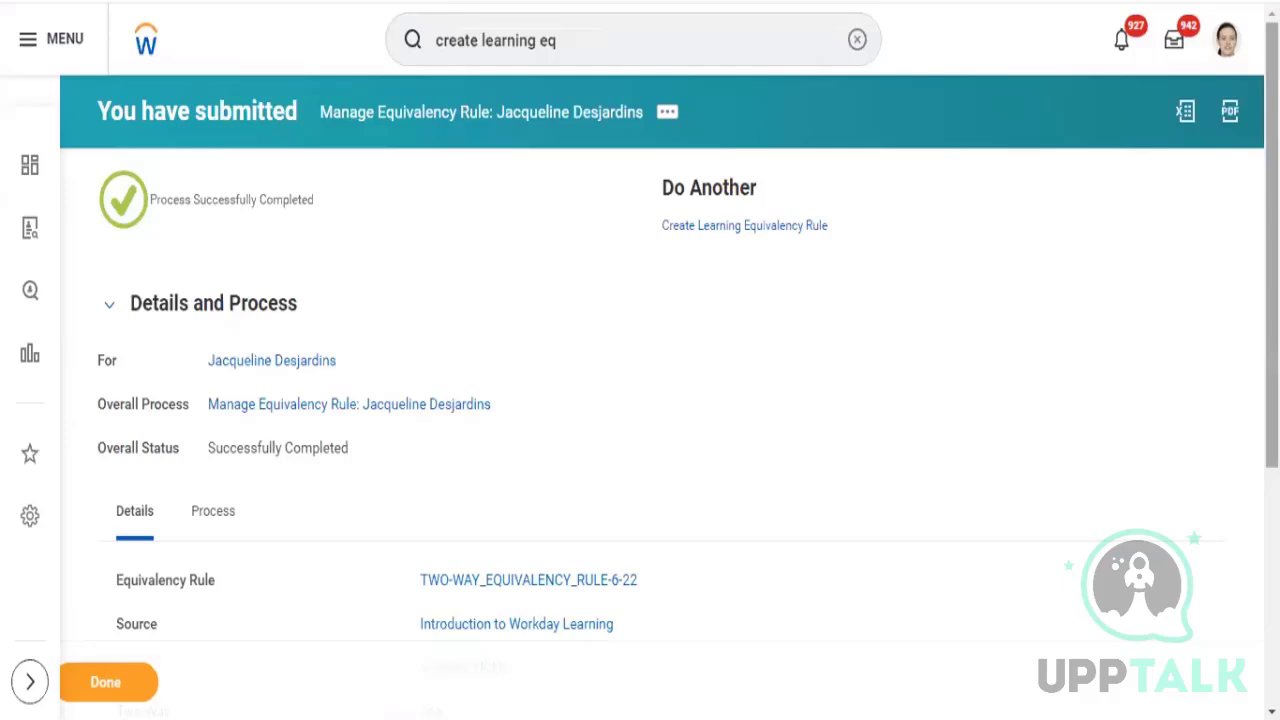
scroll(1272, 245, down, 3)
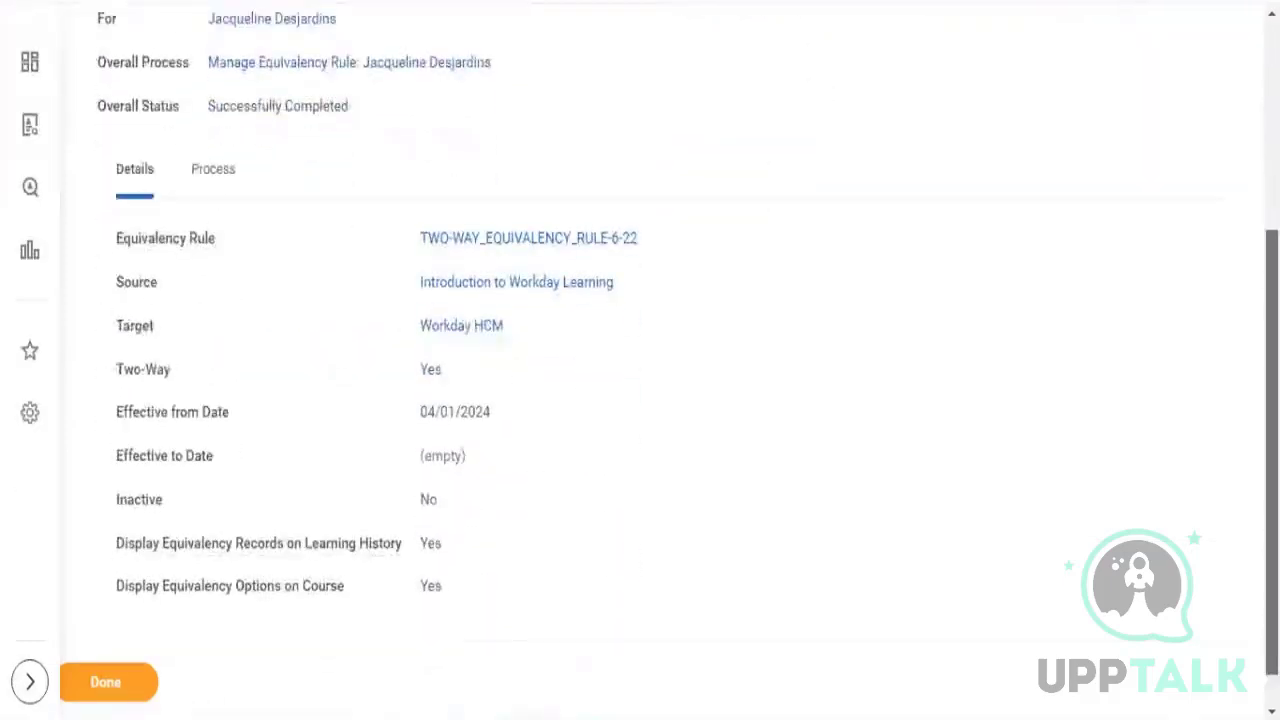
scroll(1272, 245, up, 1)
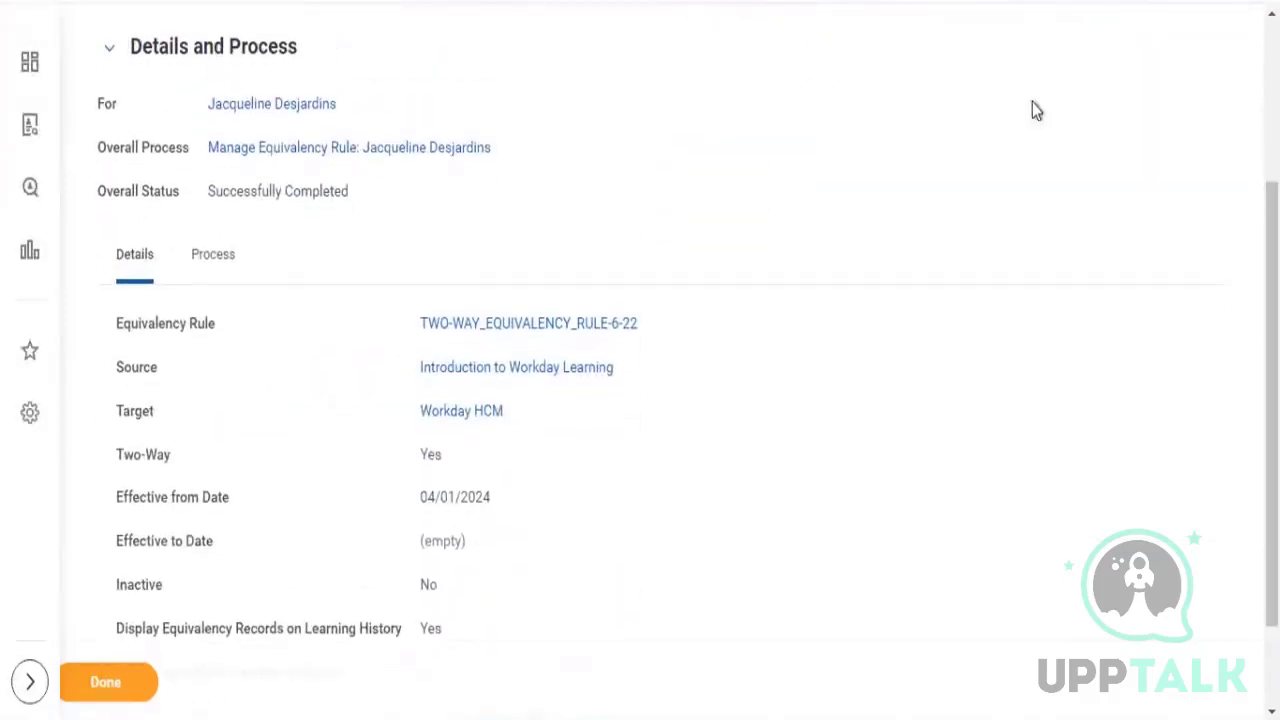
scroll(1272, 400, up, 3)
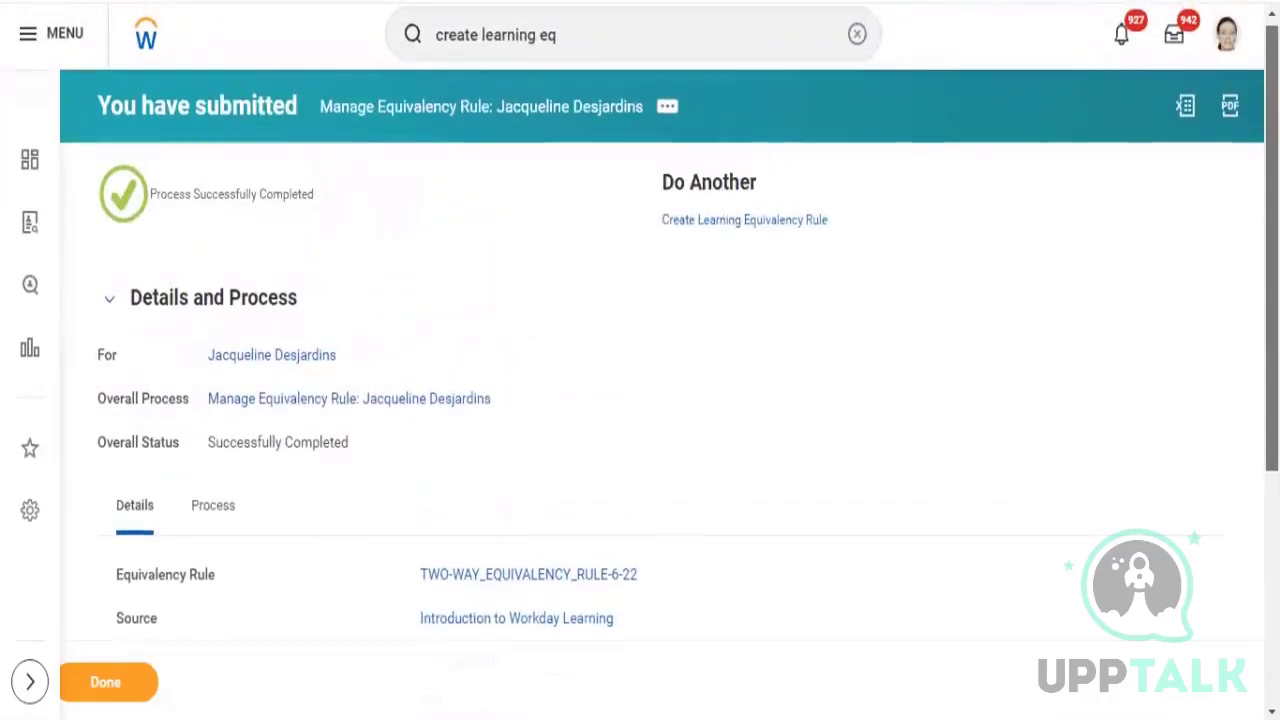
scroll(640, 314, down, 2)
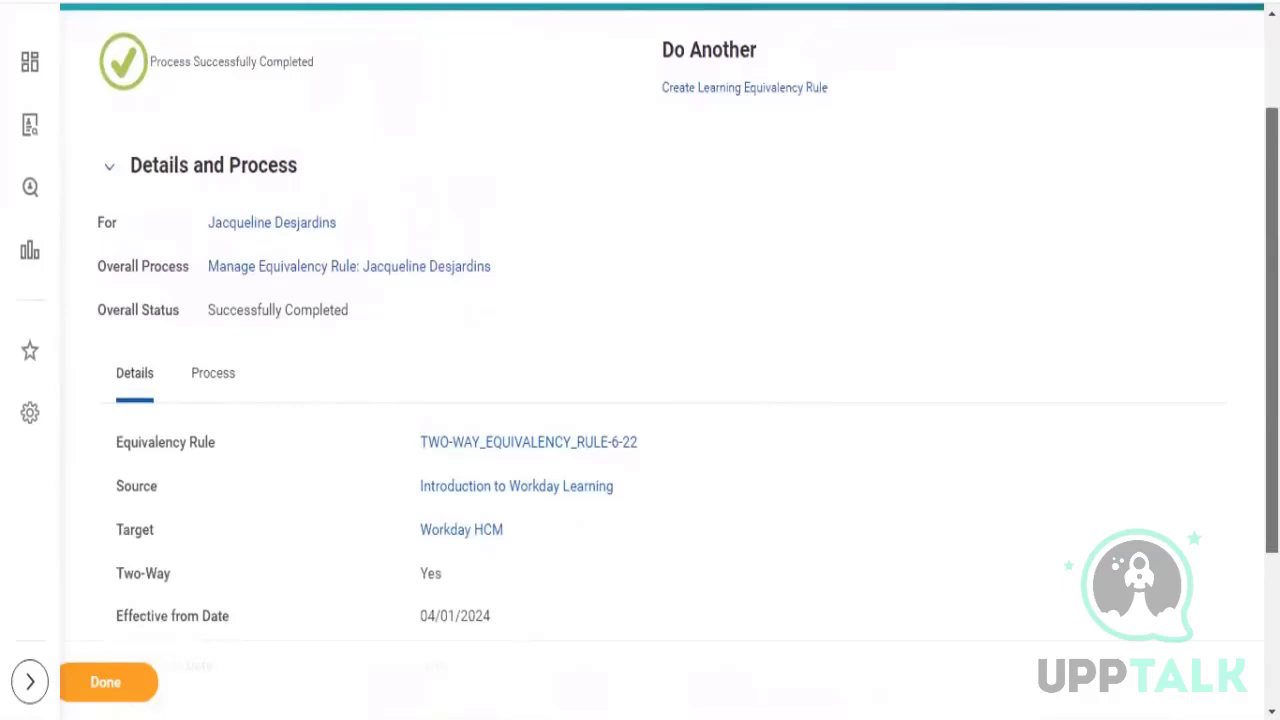
scroll(640, 324, up, 1)
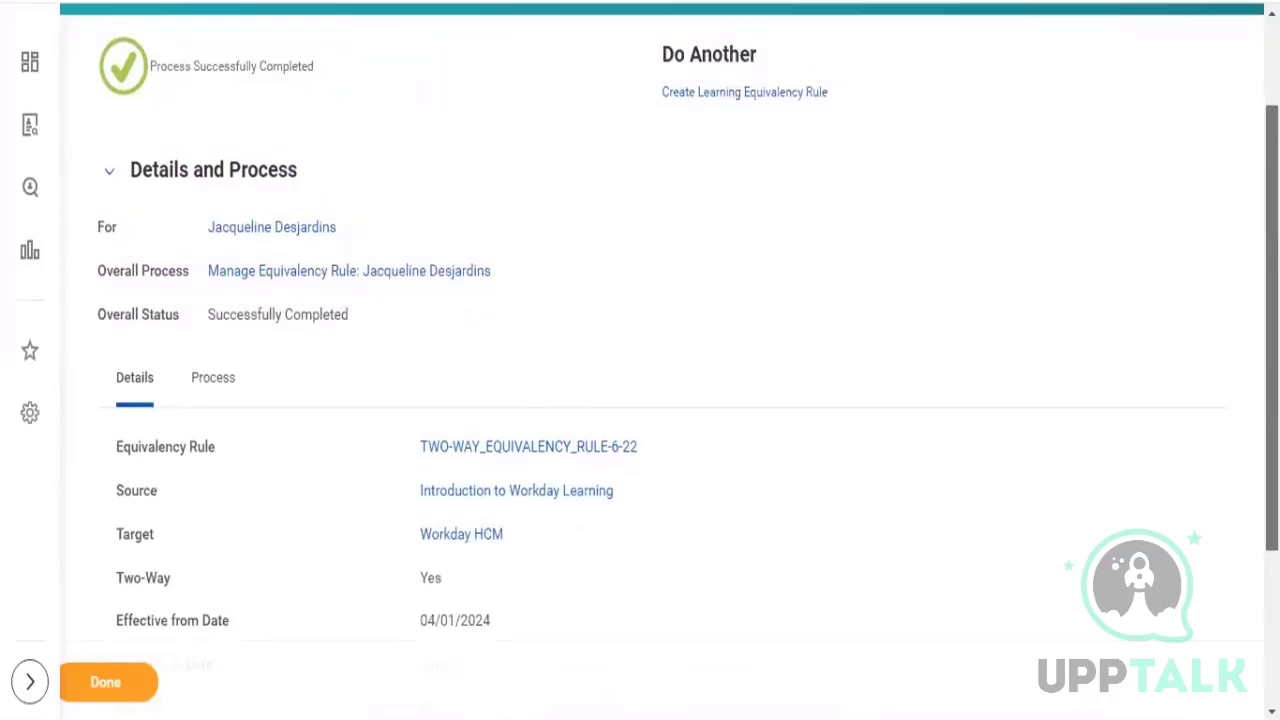
scroll(640, 330, down, 3)
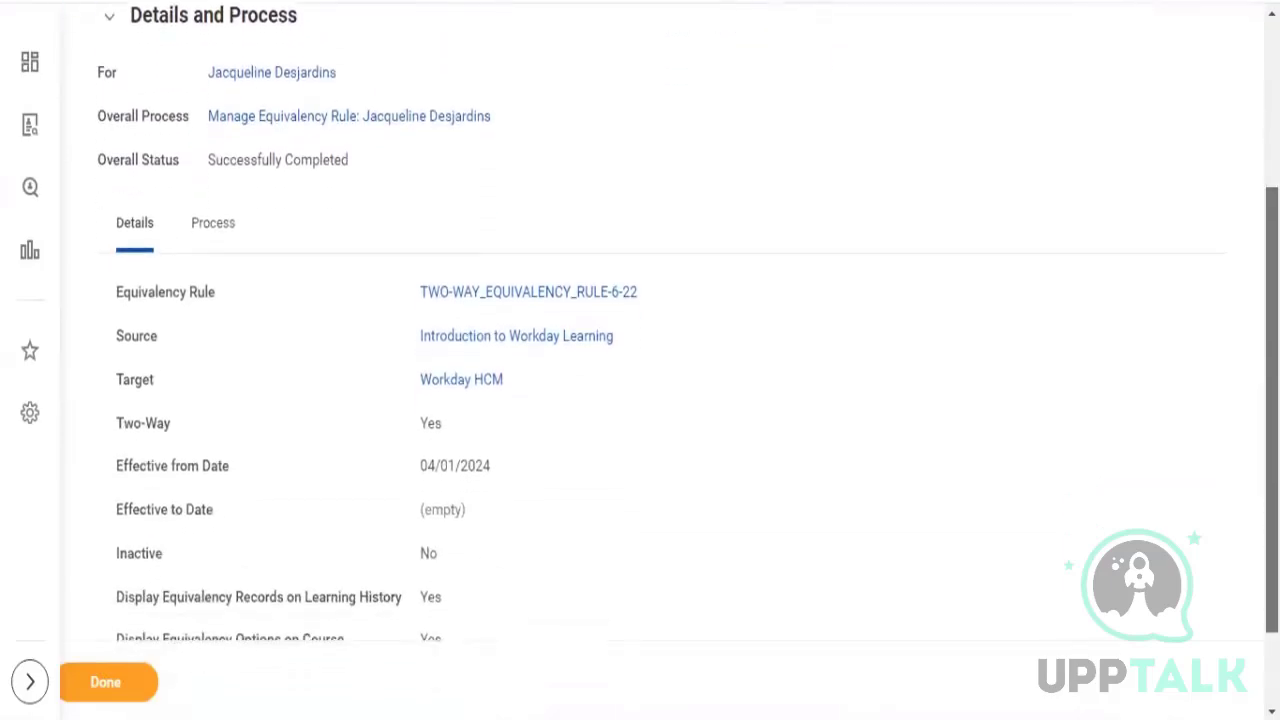
scroll(1080, 238, down, 2)
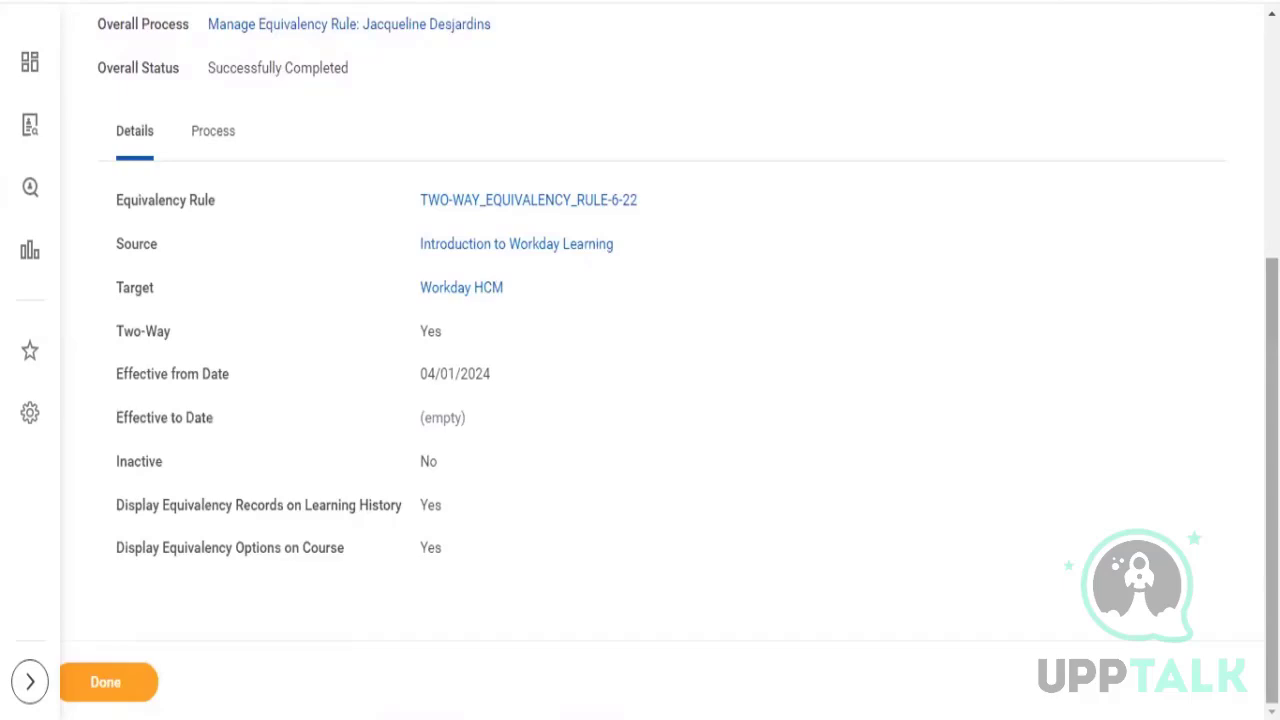
scroll(569, 214, up, 5)
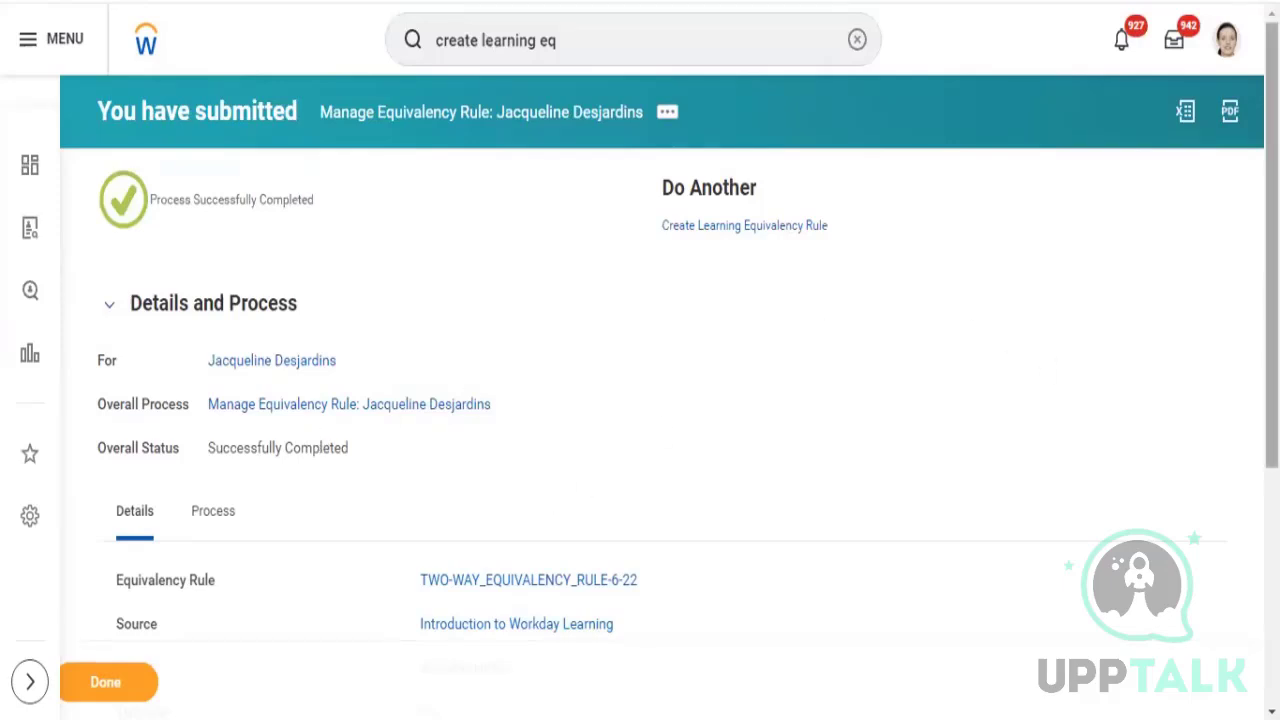
- Check the submitted equivalency rule's details, search for "manage equiva", and open the Manage Learning Equivalency Rules report
scroll(1022, 267, down, 4)
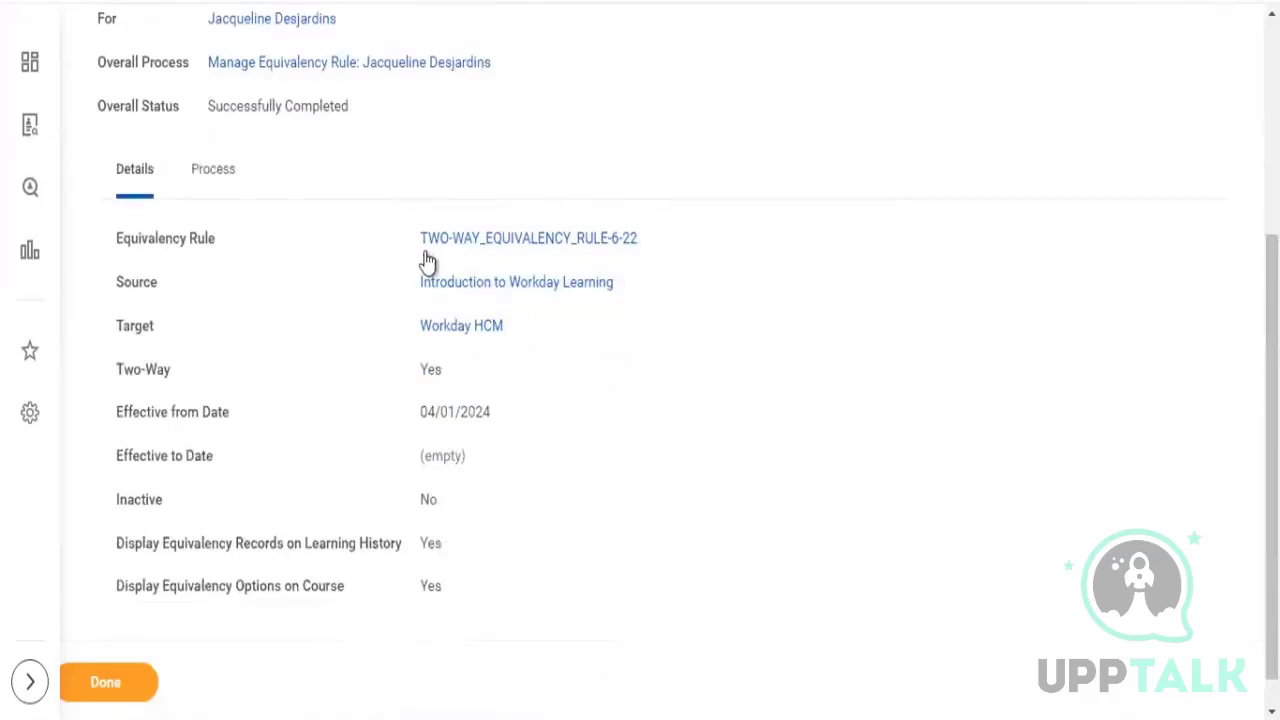
mouse_move(655, 245)
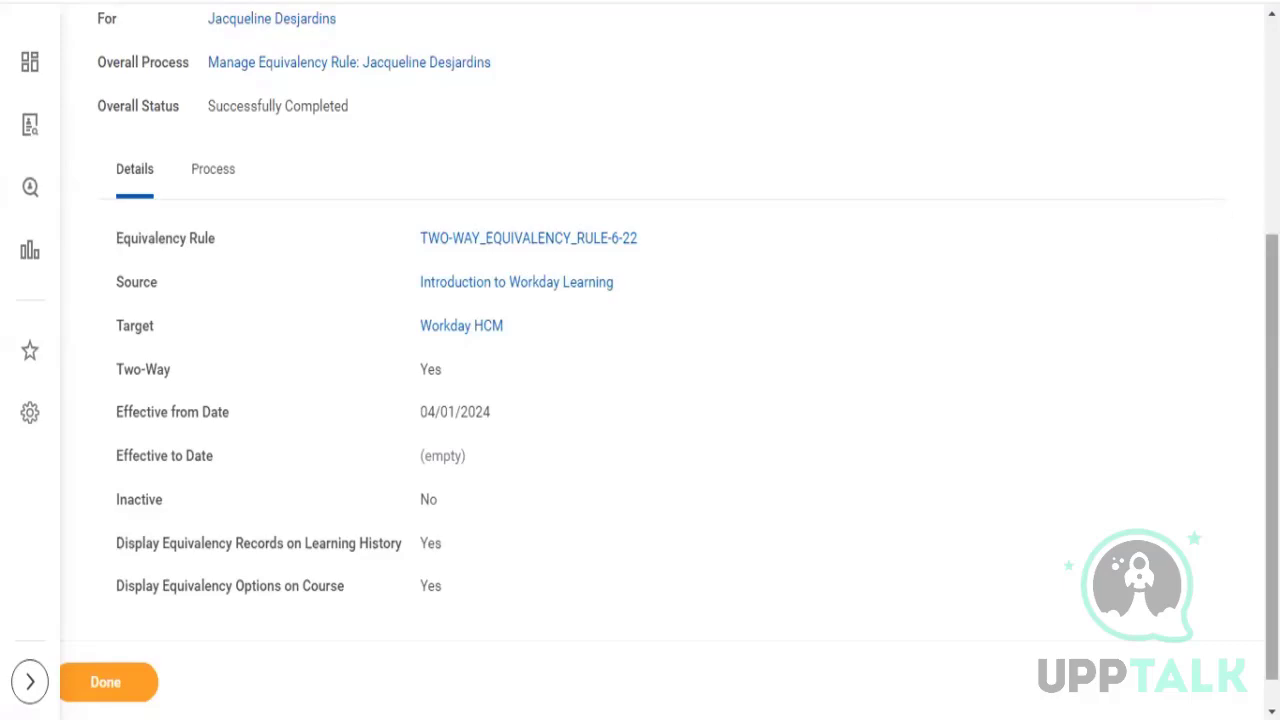
scroll(640, 360, up, 4)
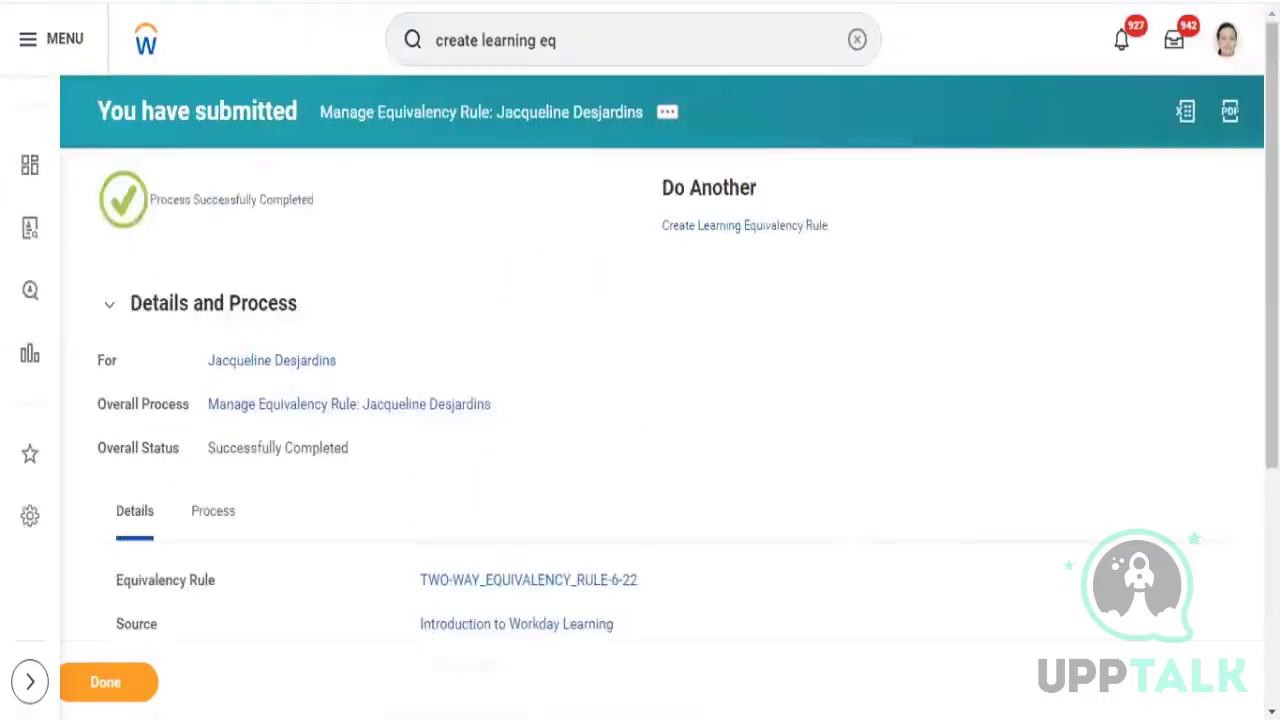
click(620, 28)
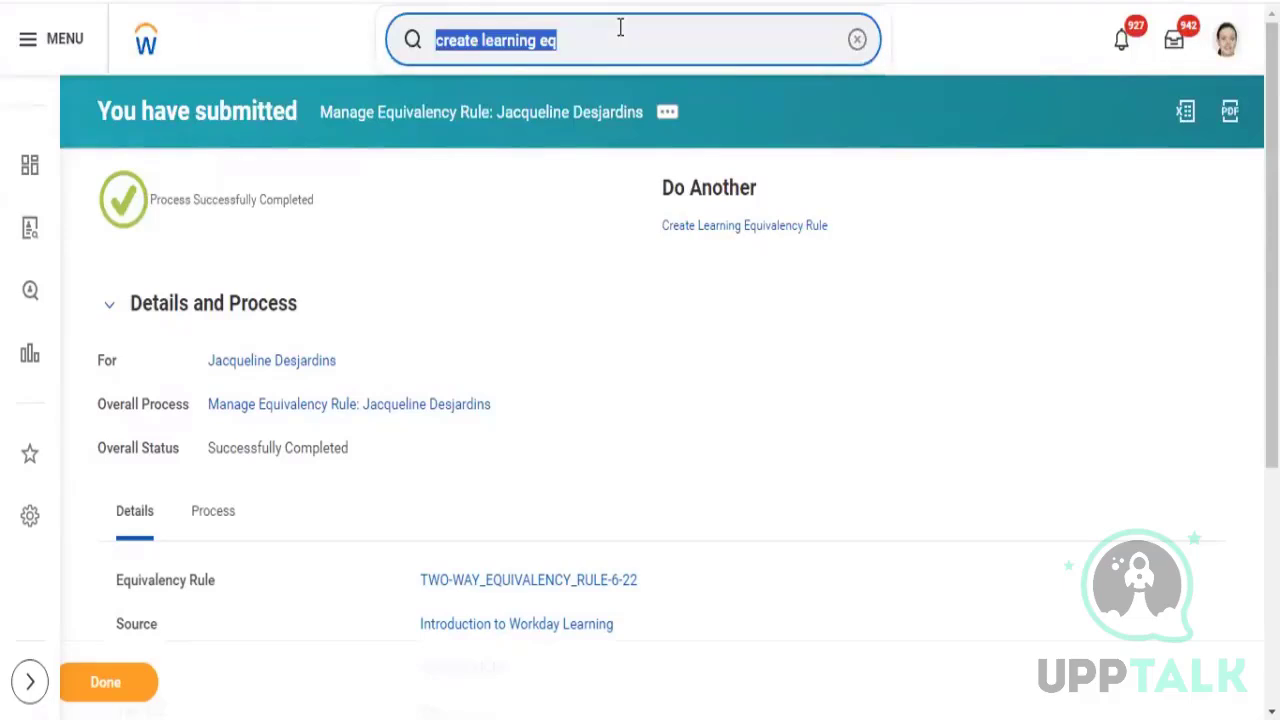
text(manag)
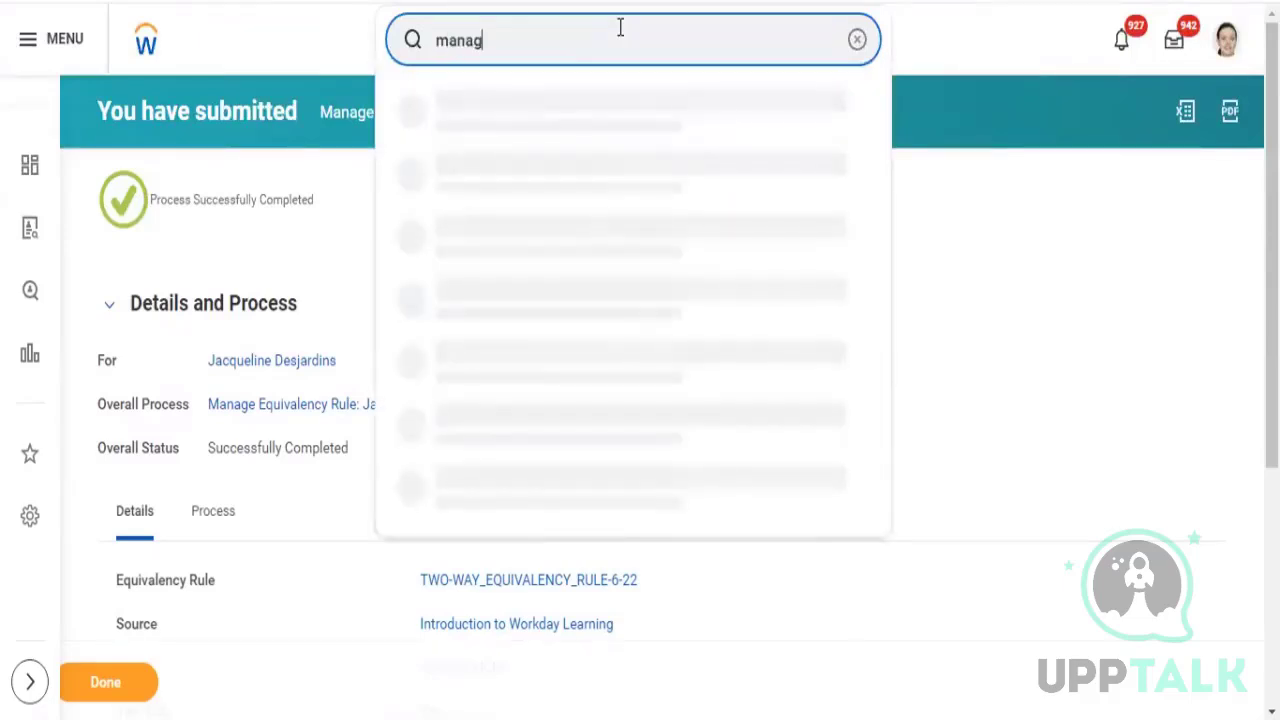
text(e equiva)
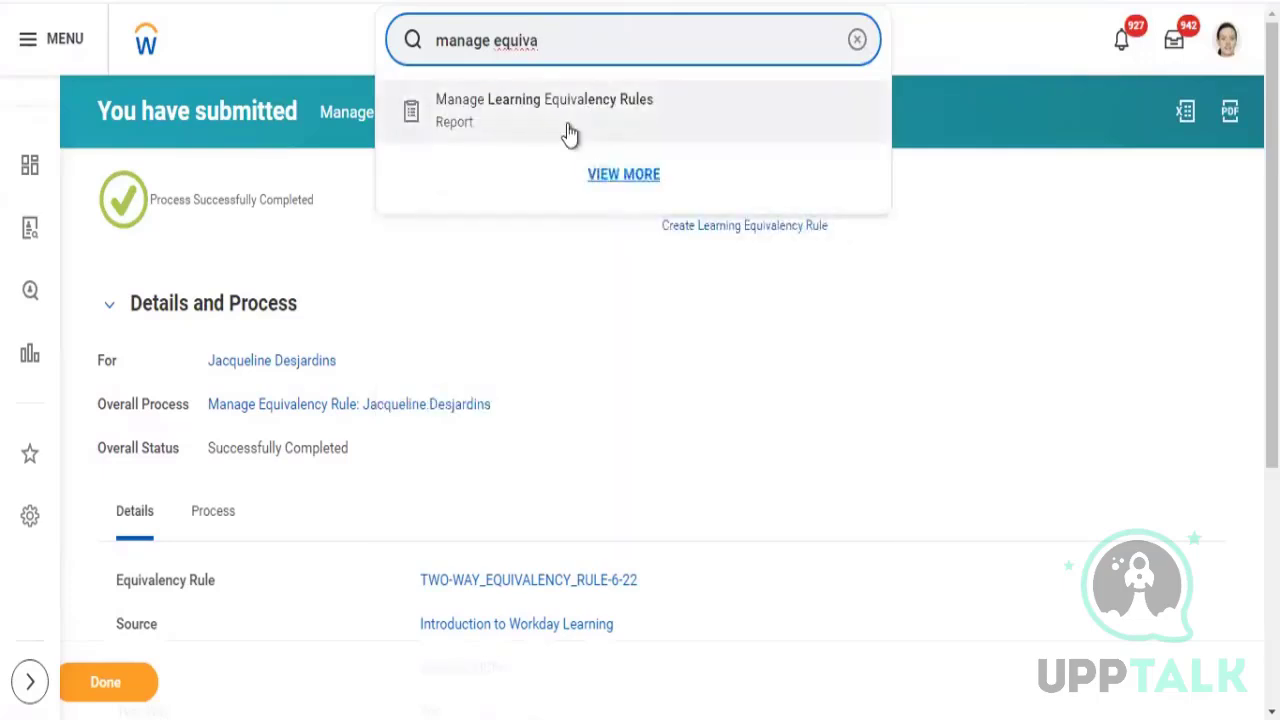
click(567, 124)
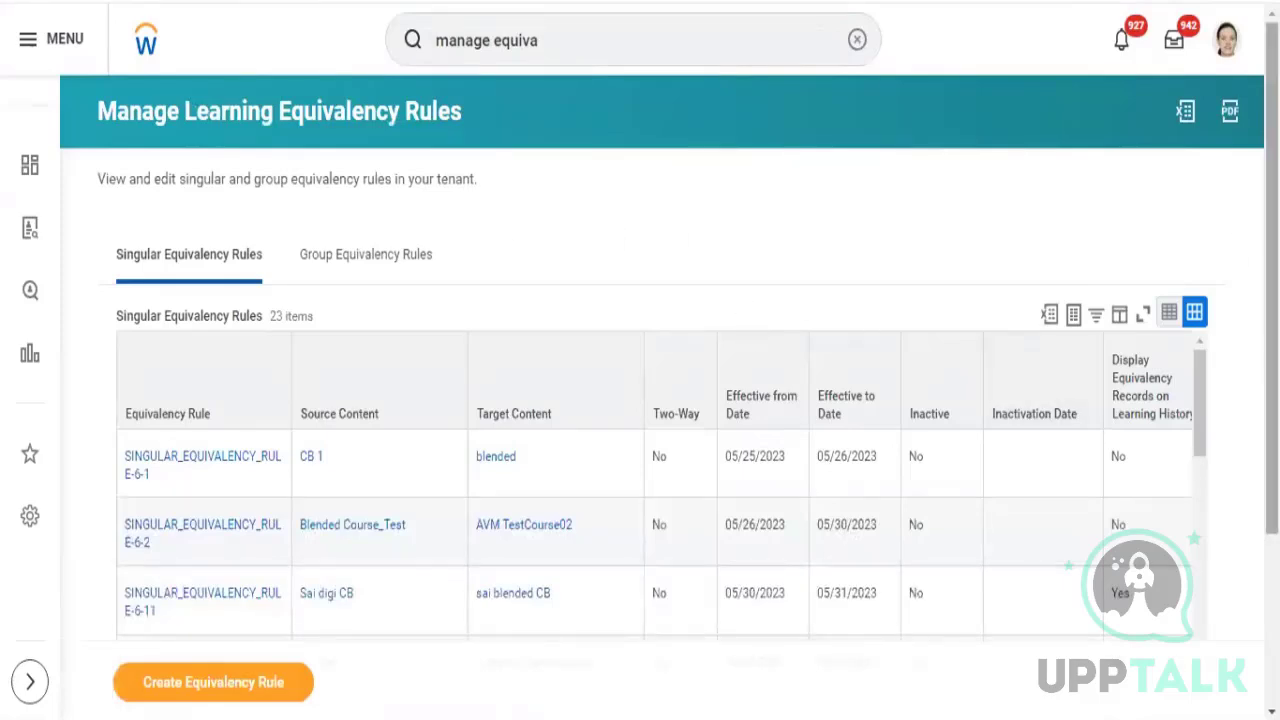
- Find the two-way rule from Introduction to Workday Learning to Workday HCM among the singular equivalency rules and open it
scroll(1128, 343, down, 3)
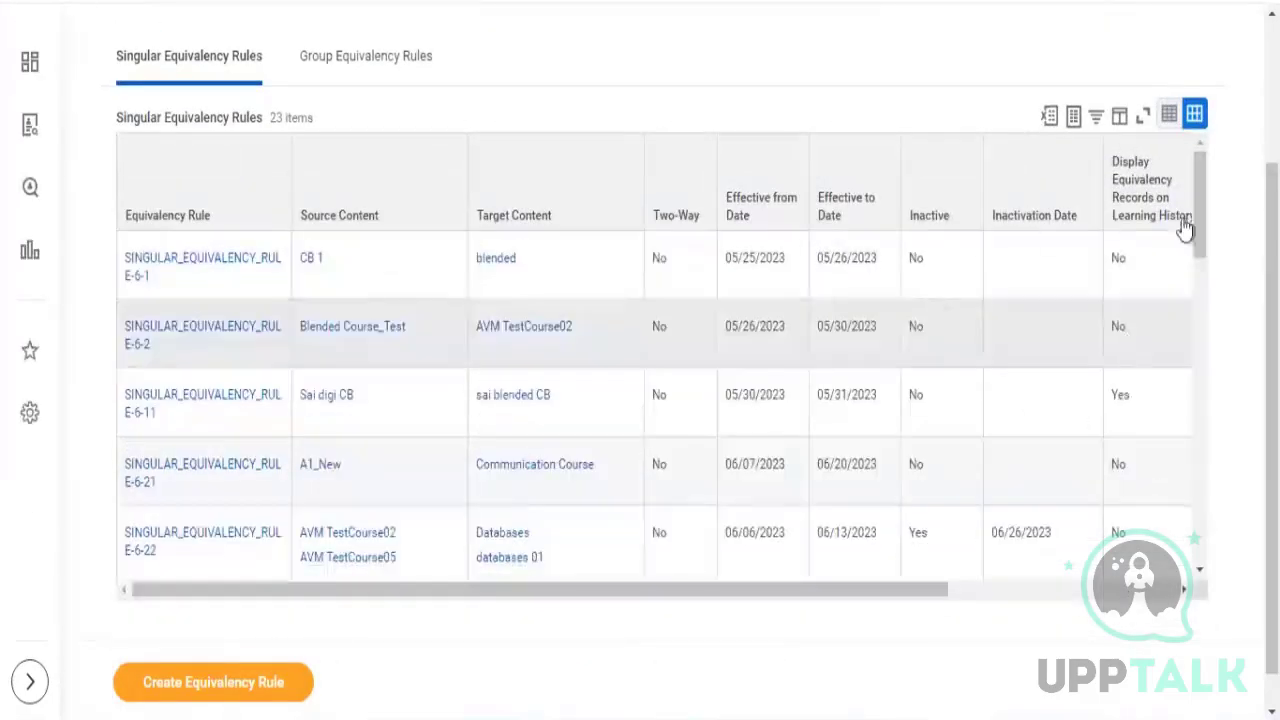
drag(1200, 249, 1210, 560)
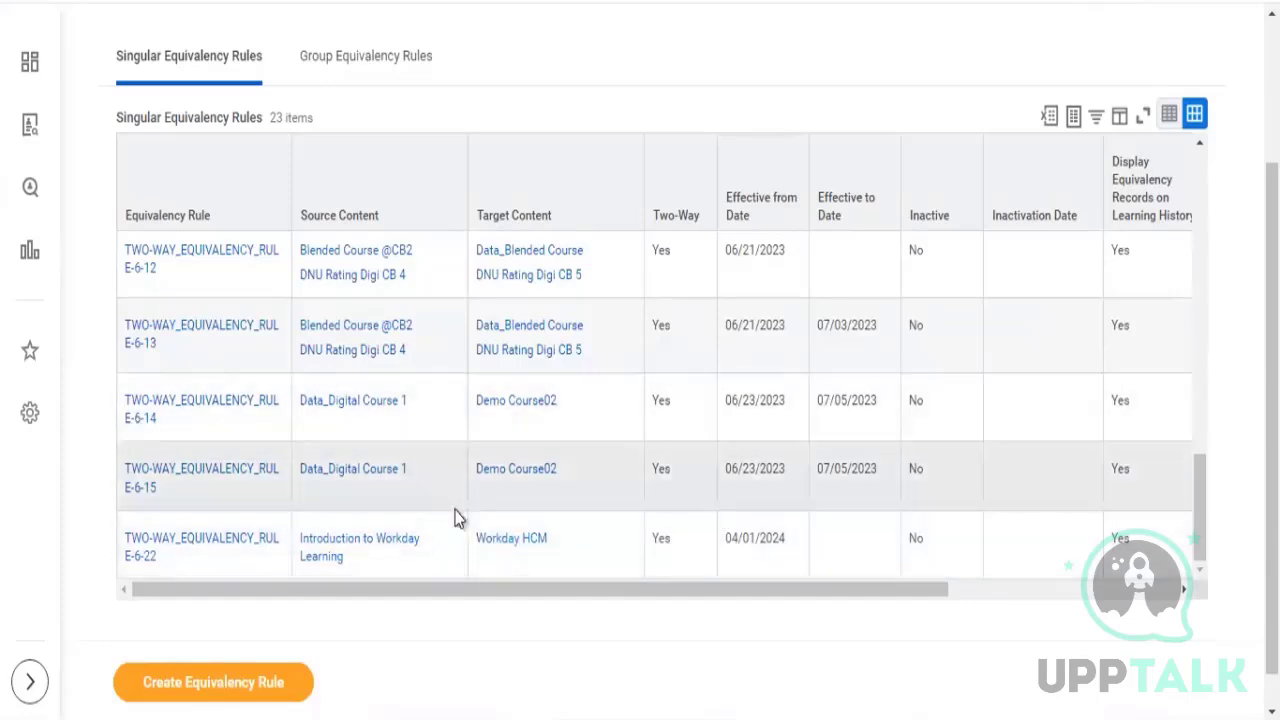
click(200, 540)
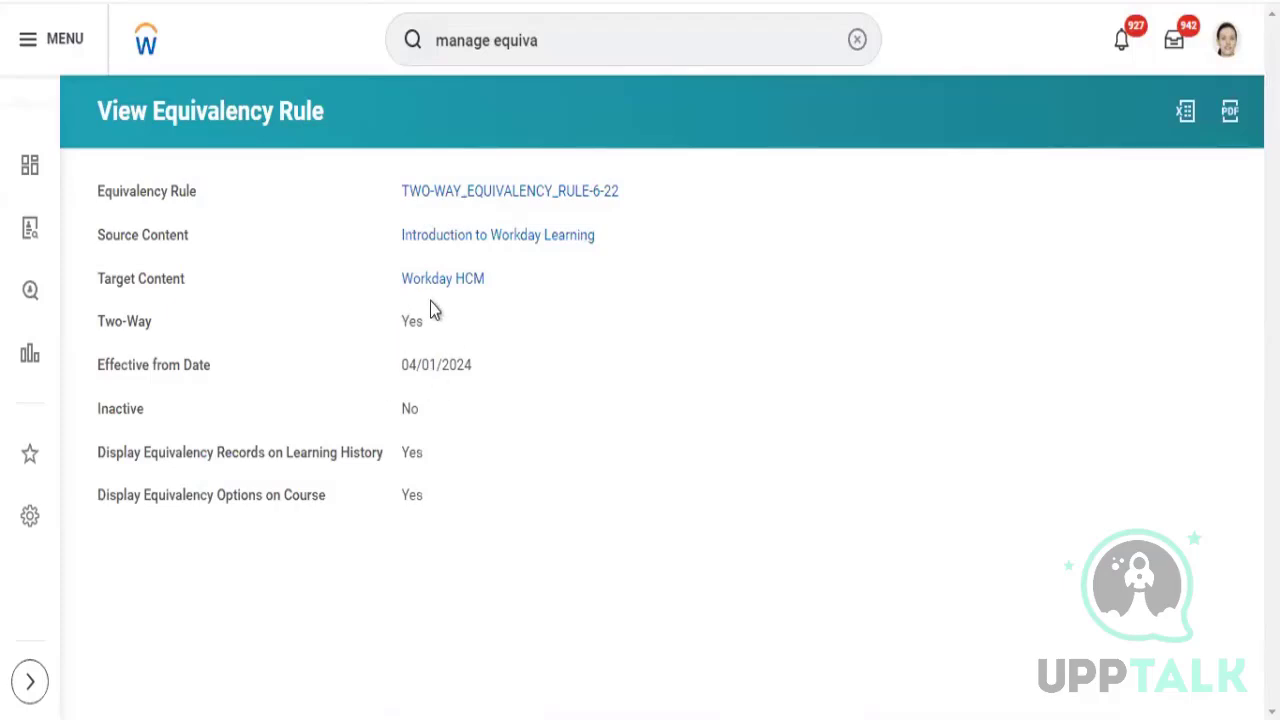
- Search for "manage learning content" and open the Manage Learning Content report
click(560, 47)
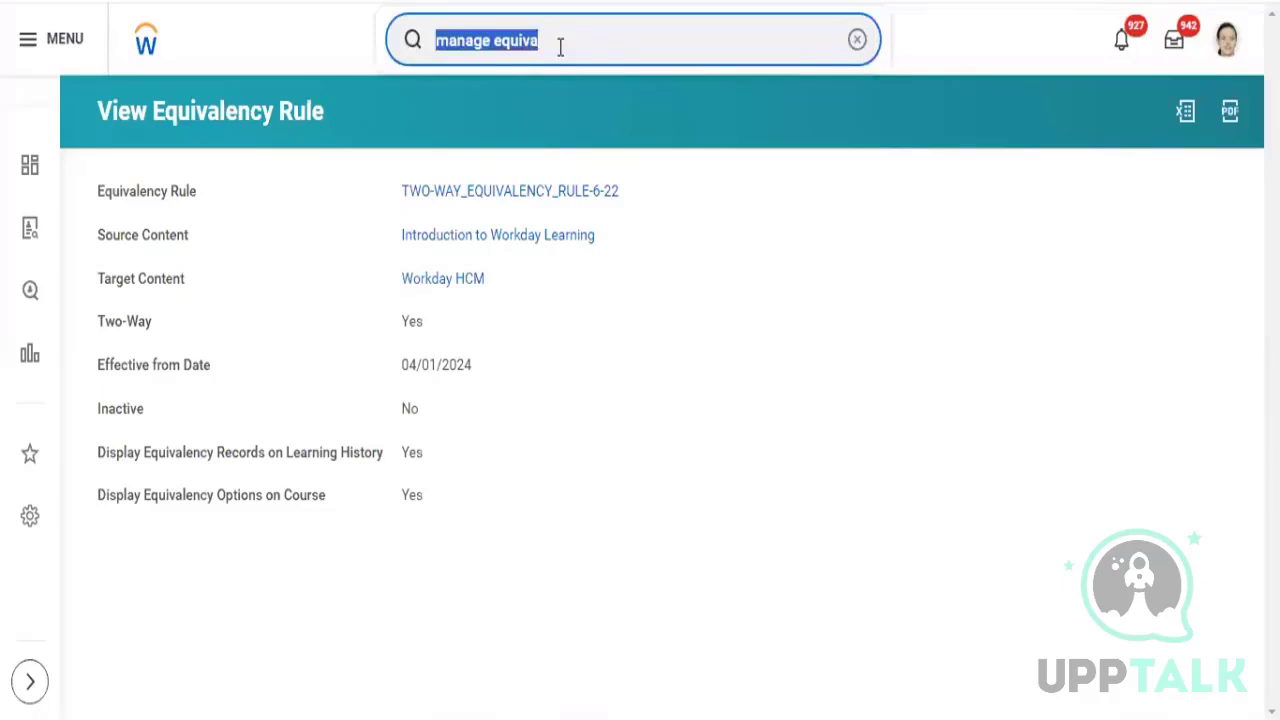
text(manage)
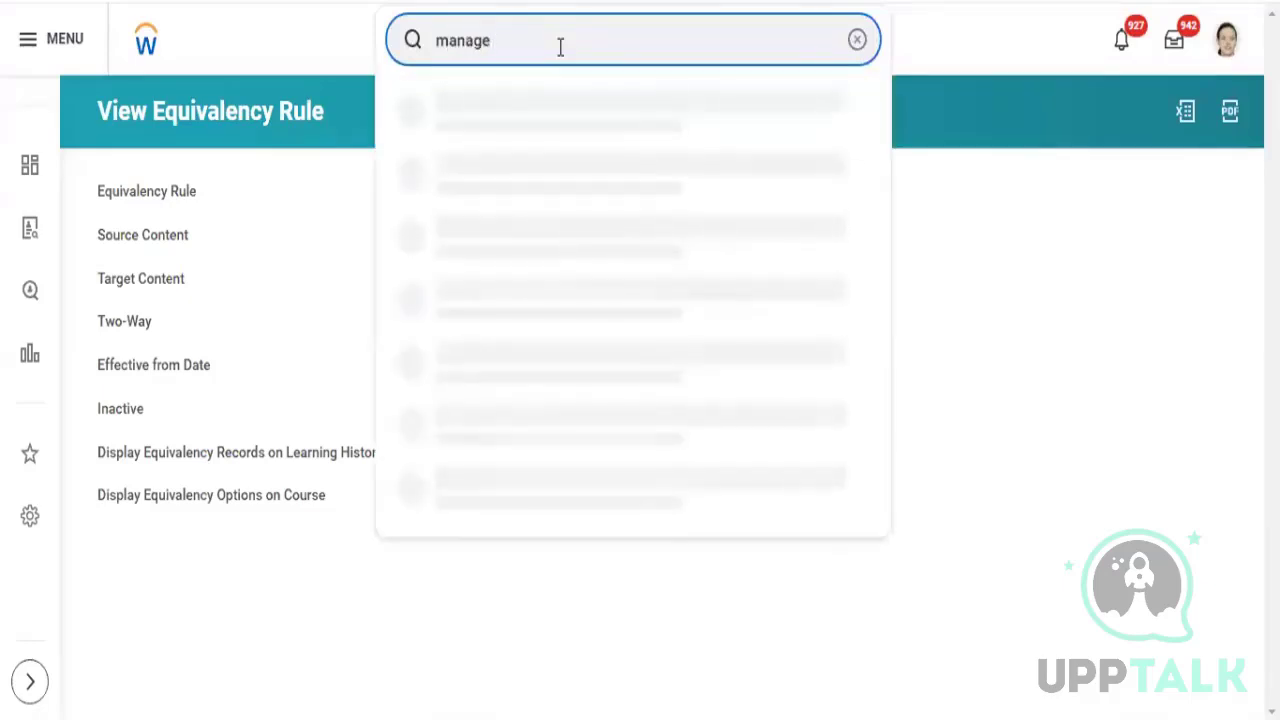
text( r)
key(BackSpace)
key(BackSpace)
text(le)
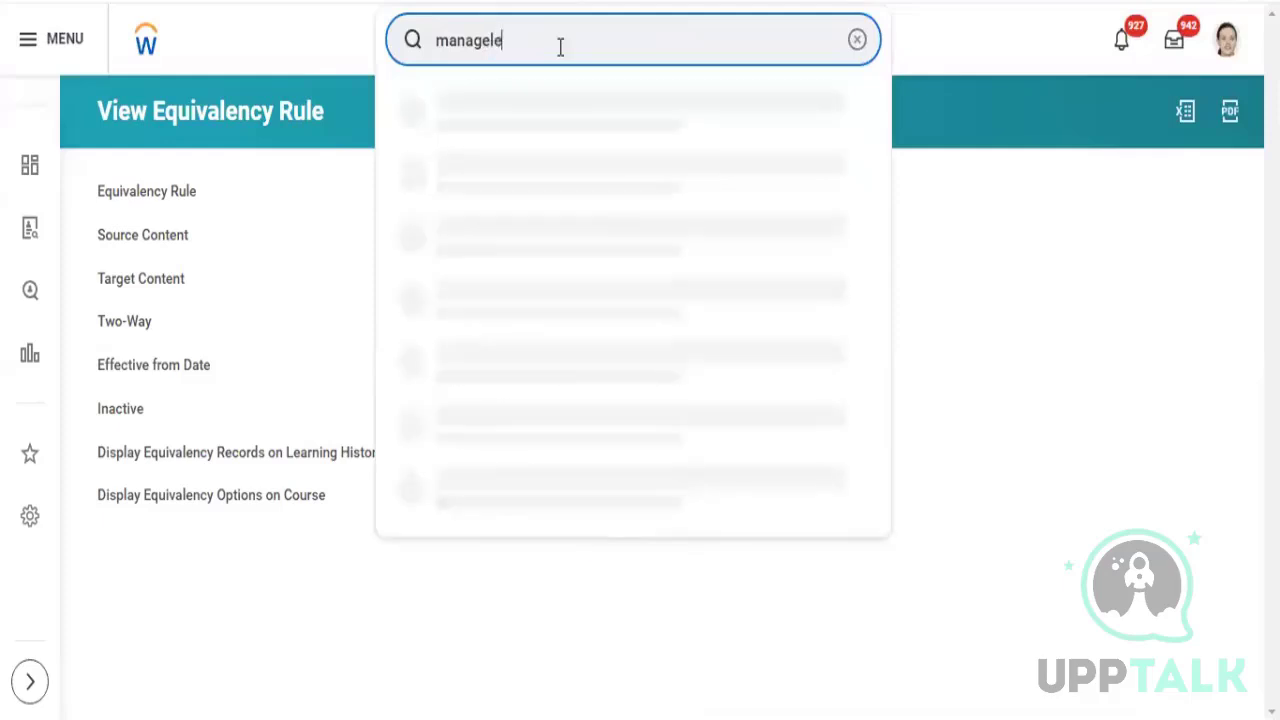
text(arning c)
key(BackSpace)
key(BackSpace)
key(BackSpace)
key(BackSpace)
key(BackSpace)
key(BackSpace)
key(BackSpace)
key(BackSpace)
text(learning content)
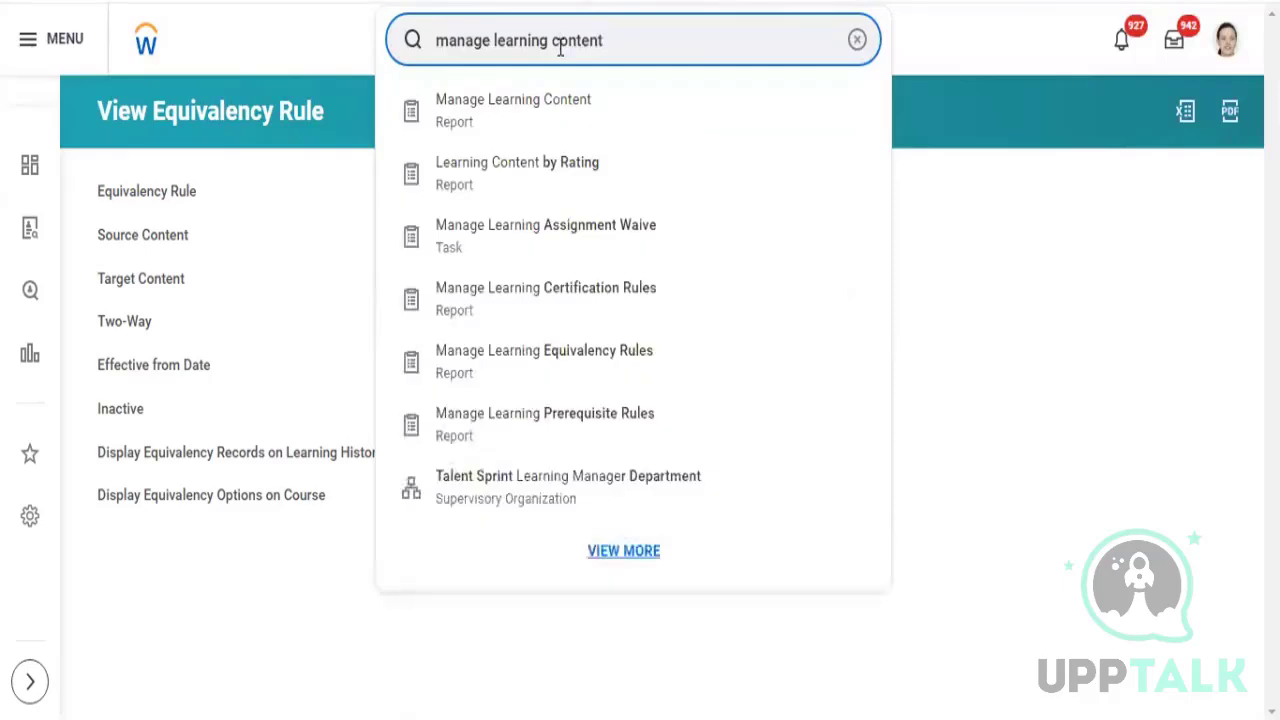
click(533, 110)
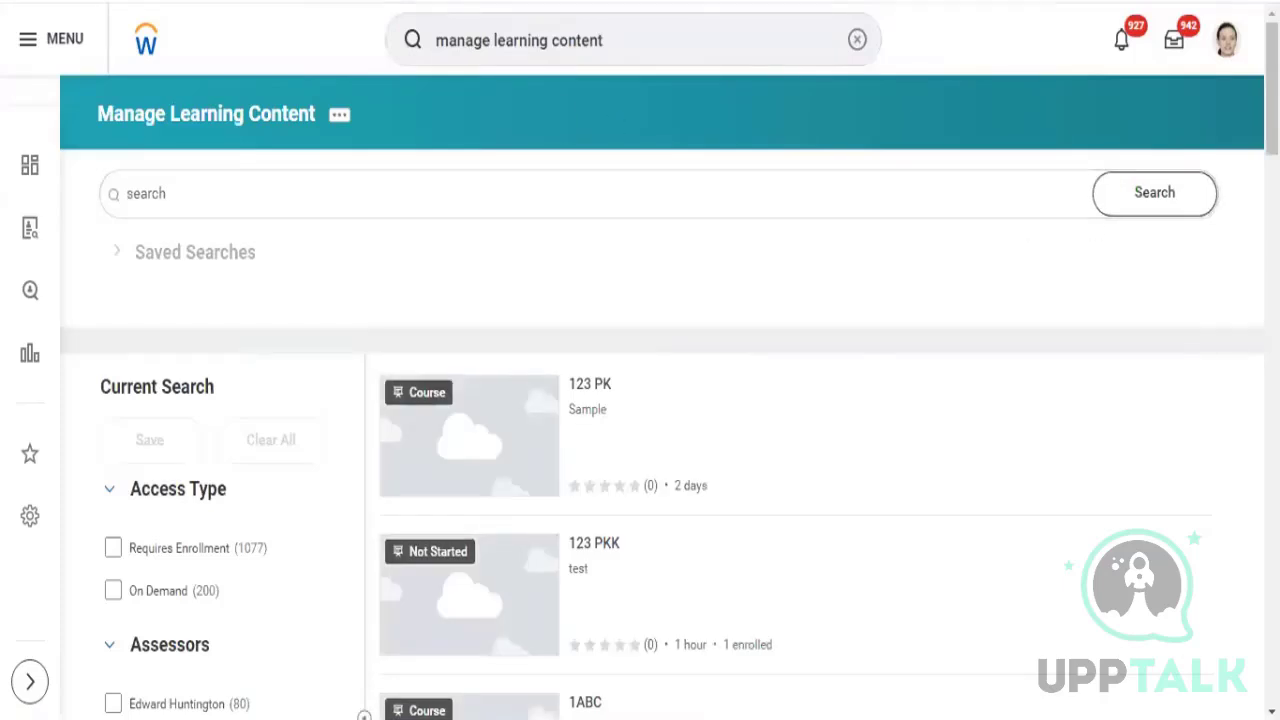
- Look through the learning content filters and expand the Competency and Content Provider filters
scroll(640, 400, down, 4)
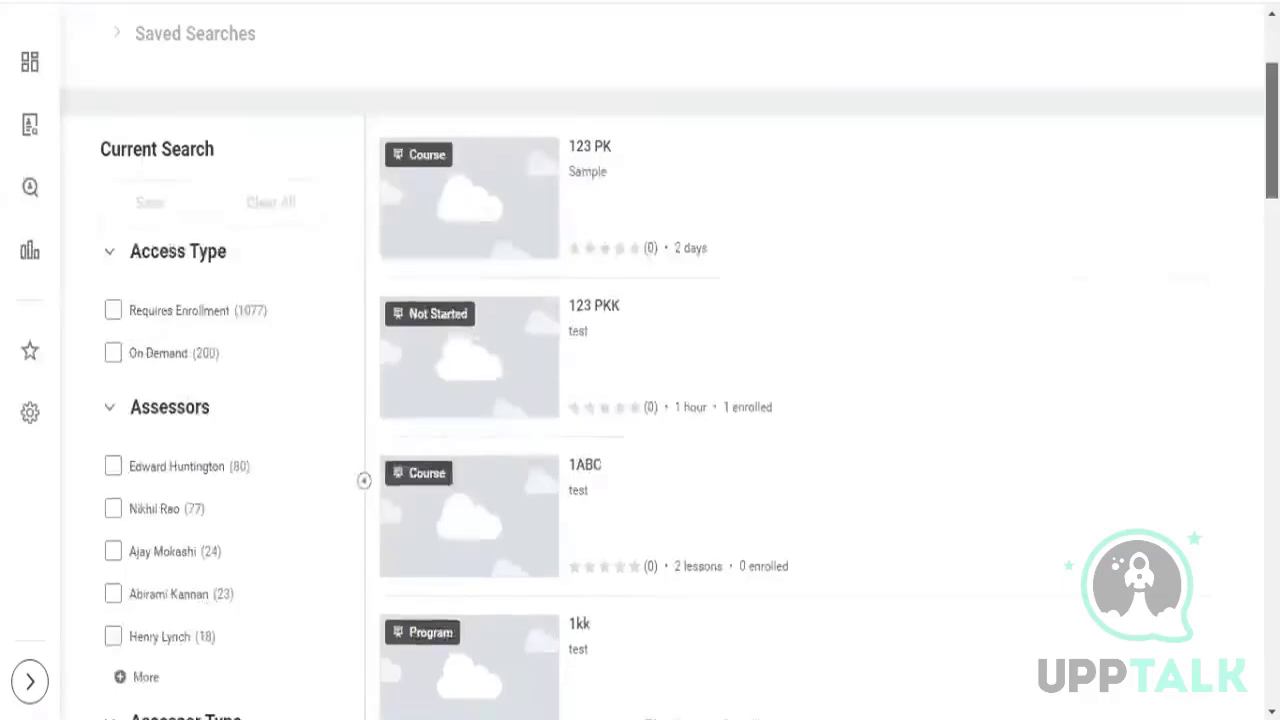
scroll(640, 400, down, 4)
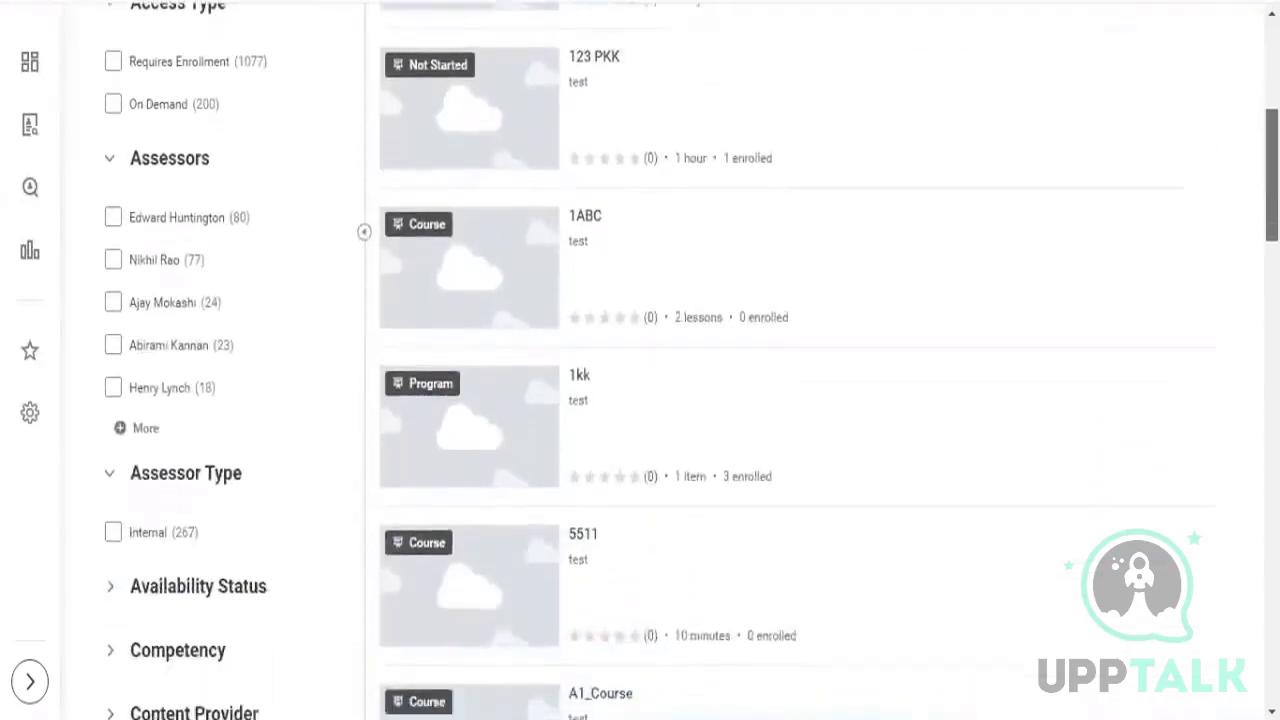
scroll(640, 400, down, 3)
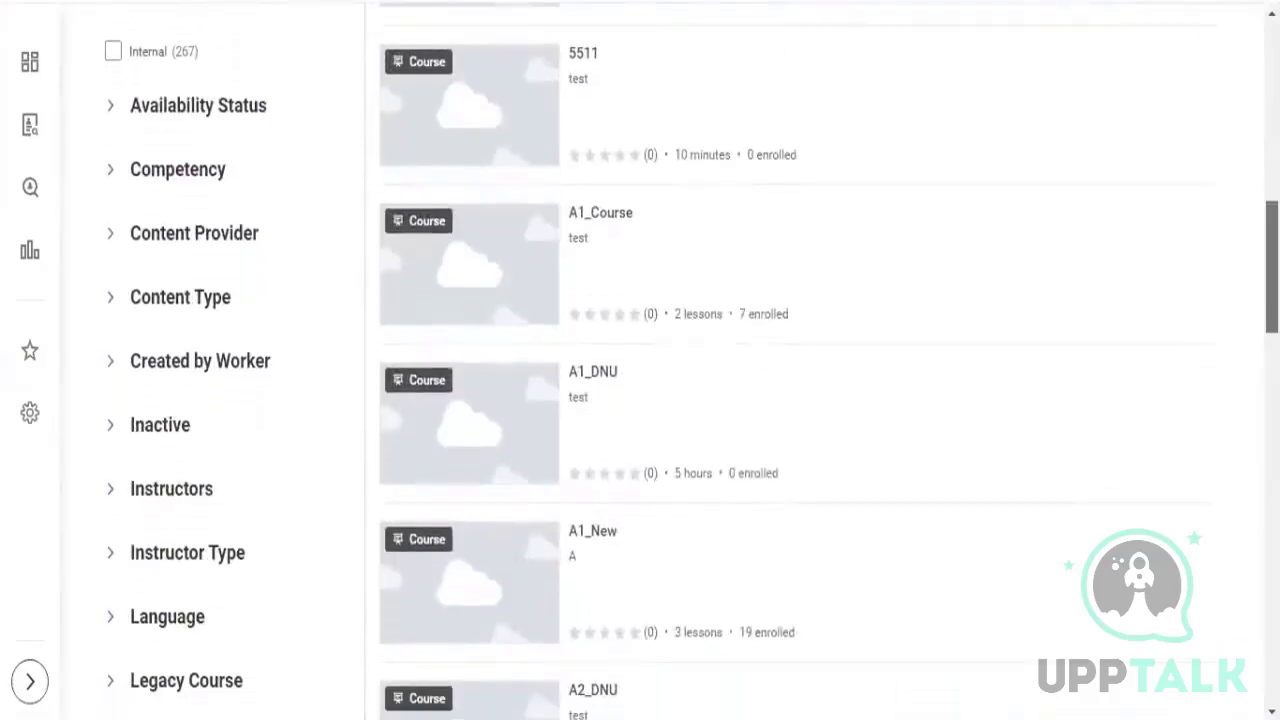
scroll(640, 400, down, 2)
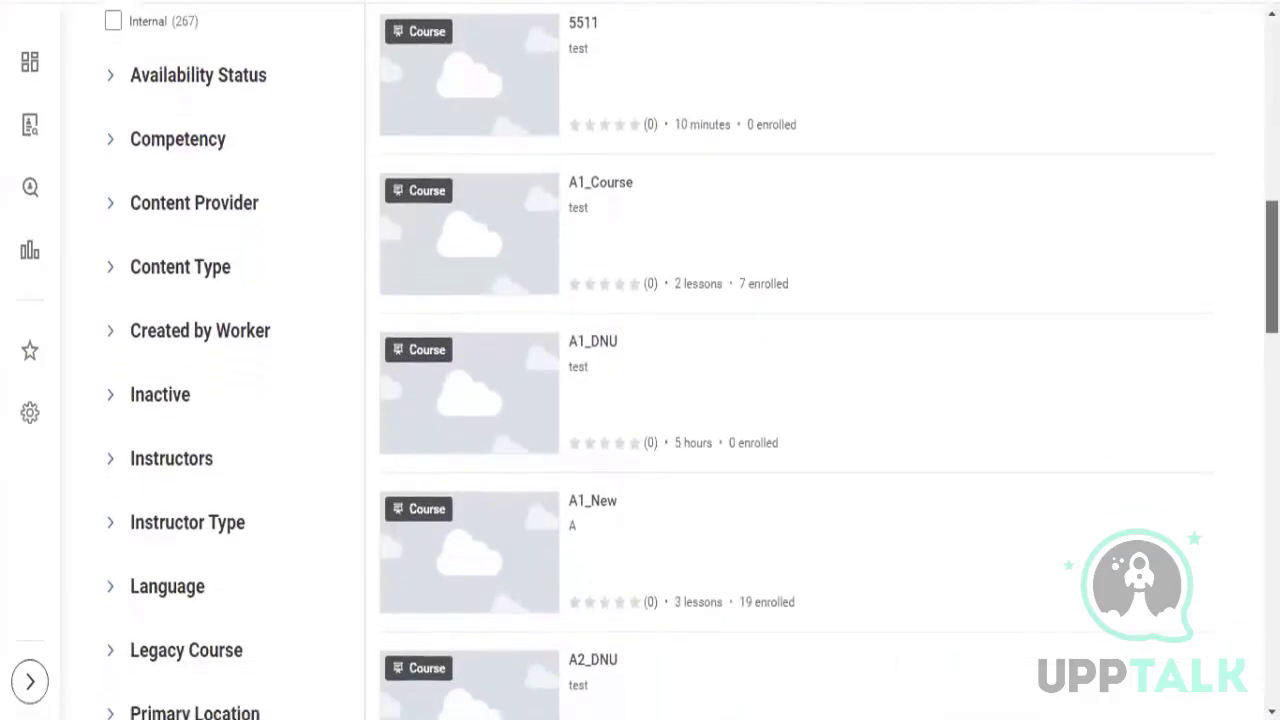
scroll(640, 400, down, 2)
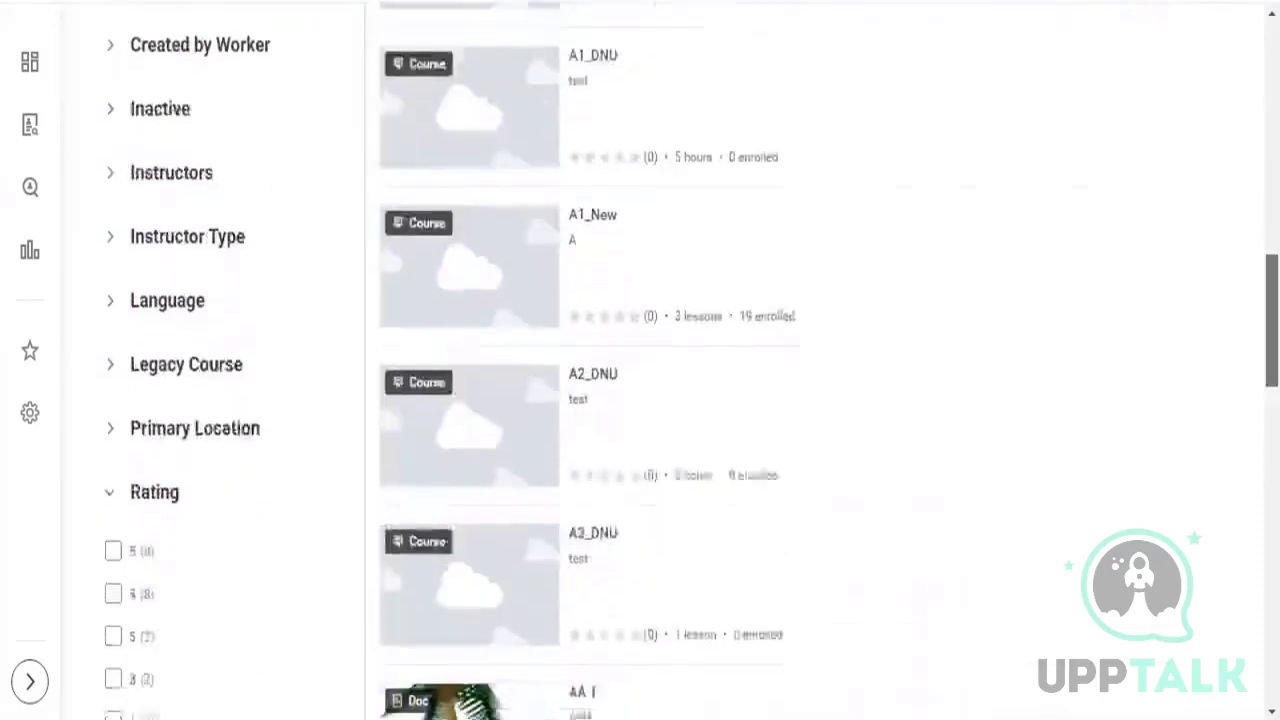
scroll(640, 400, up, 3)
scroll(640, 400, up, 3)
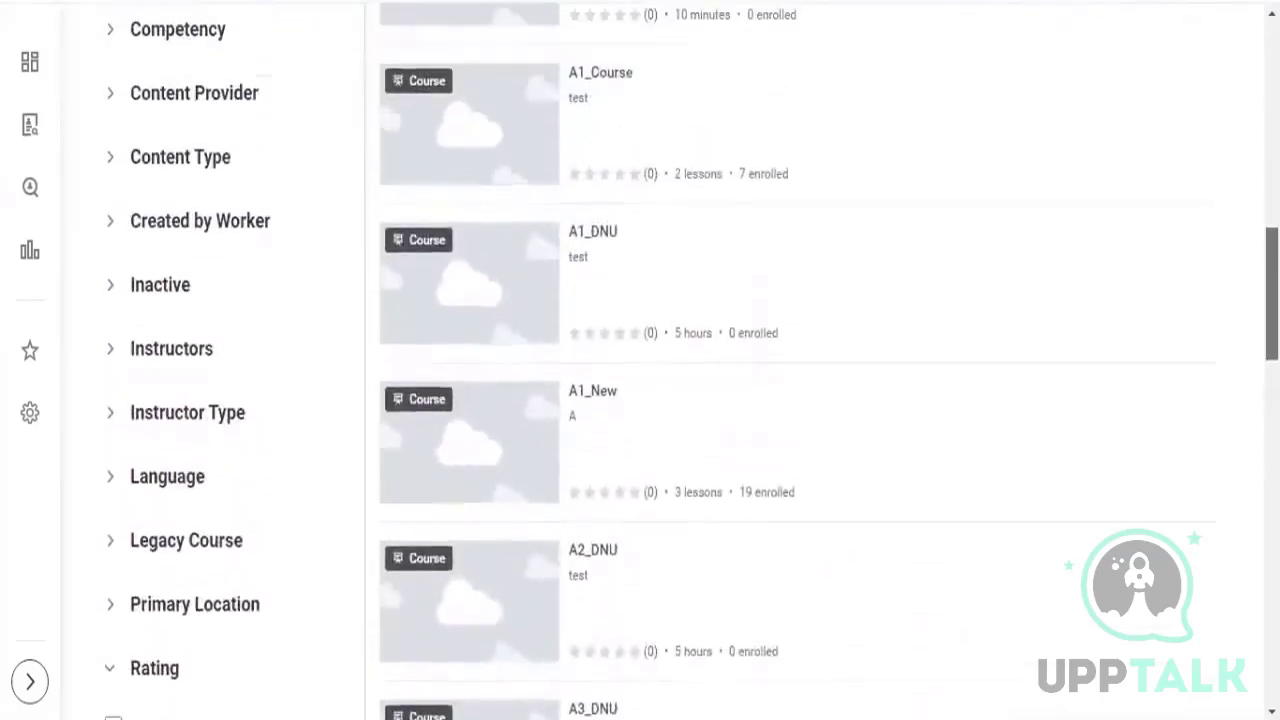
drag(1272, 230, 1272, 223)
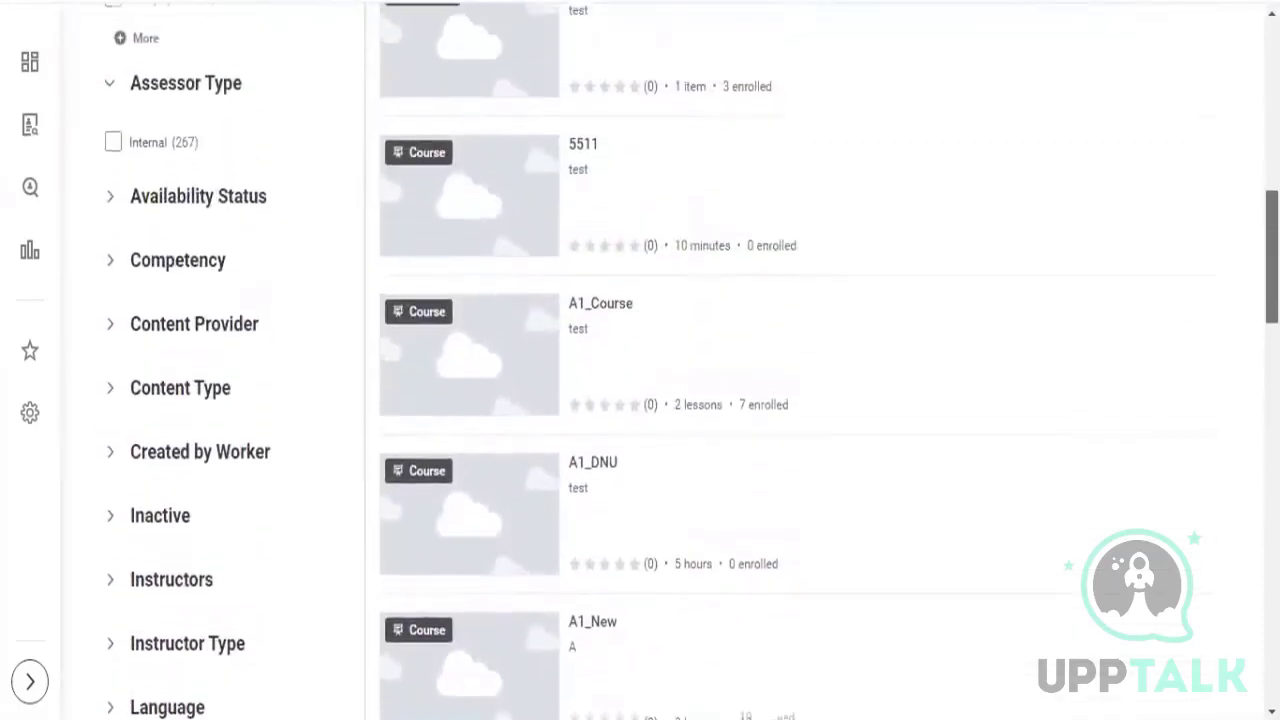
click(193, 268)
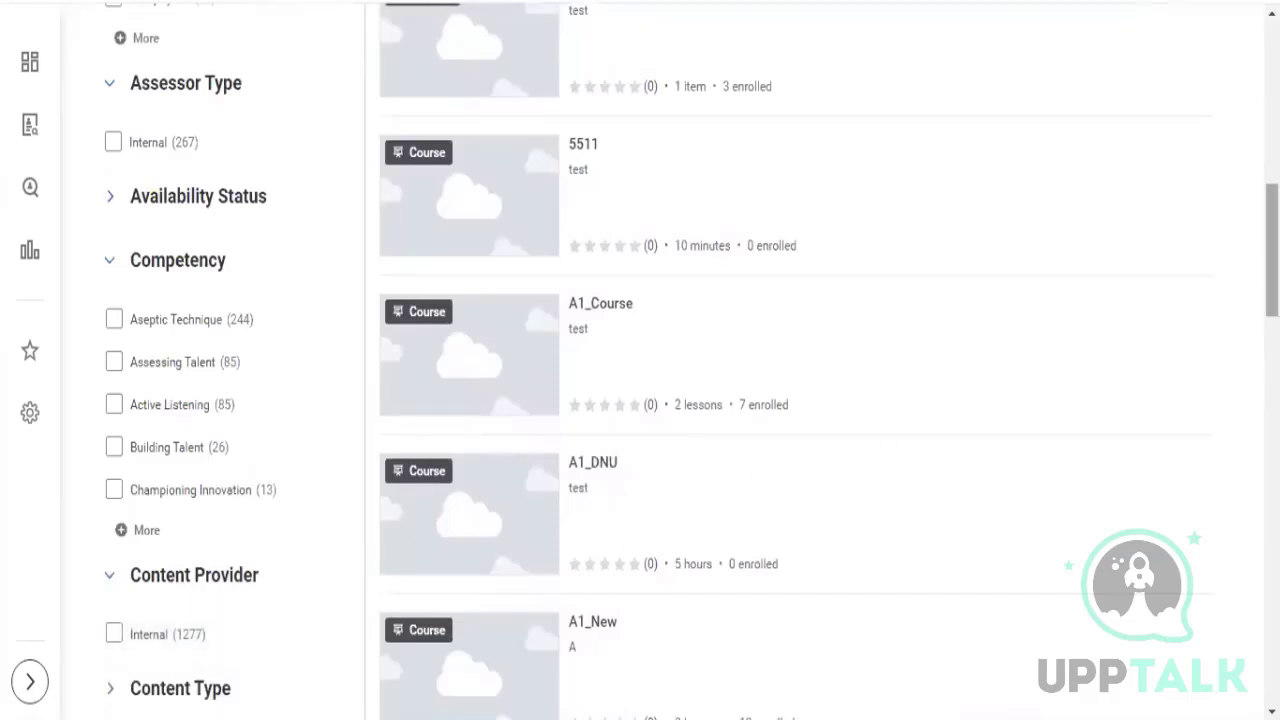
- Examine the learning content list and its search filters, from Access Type through Unit Type
scroll(692, 400, up, 2)
scroll(454, 454, up, 4)
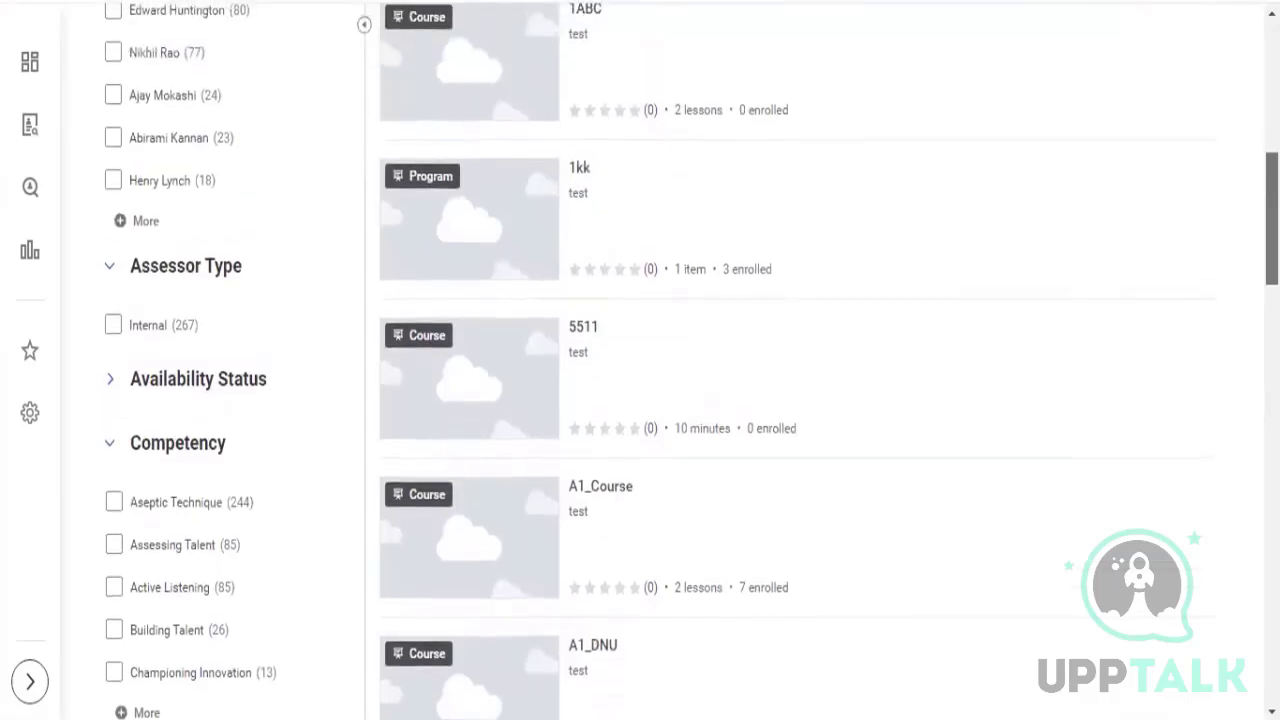
scroll(692, 400, up, 5)
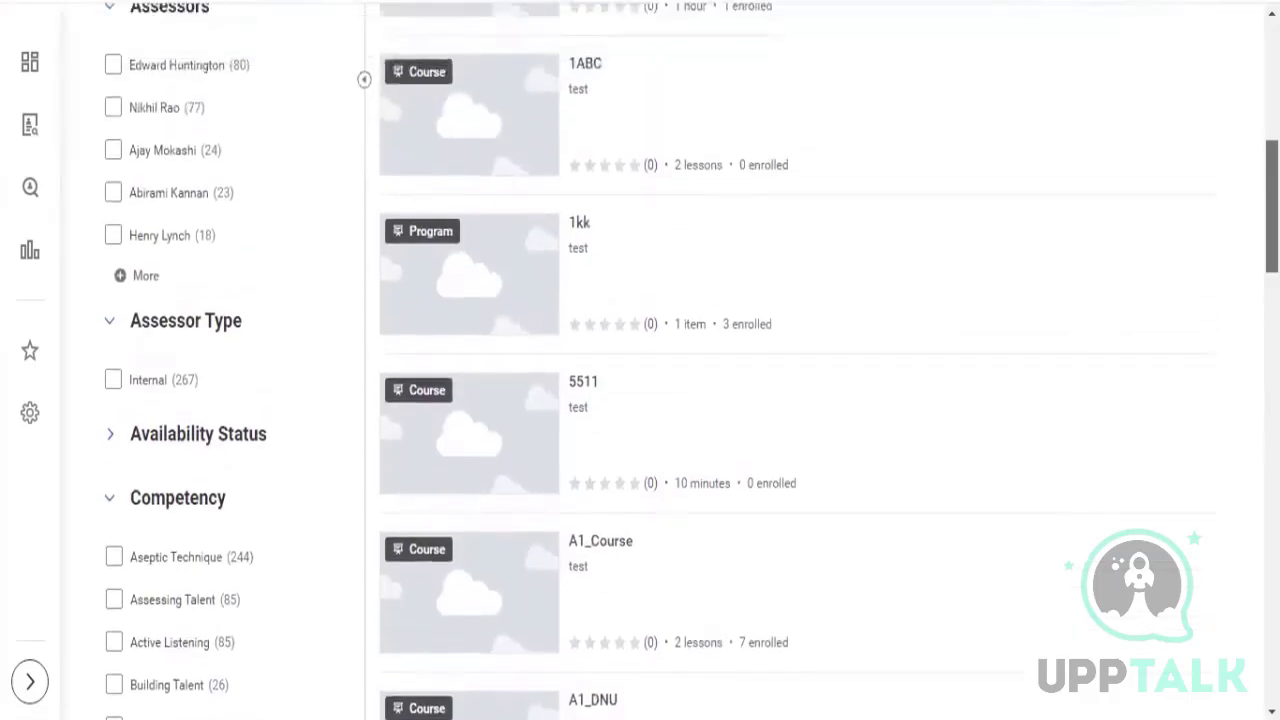
scroll(692, 400, up, 6)
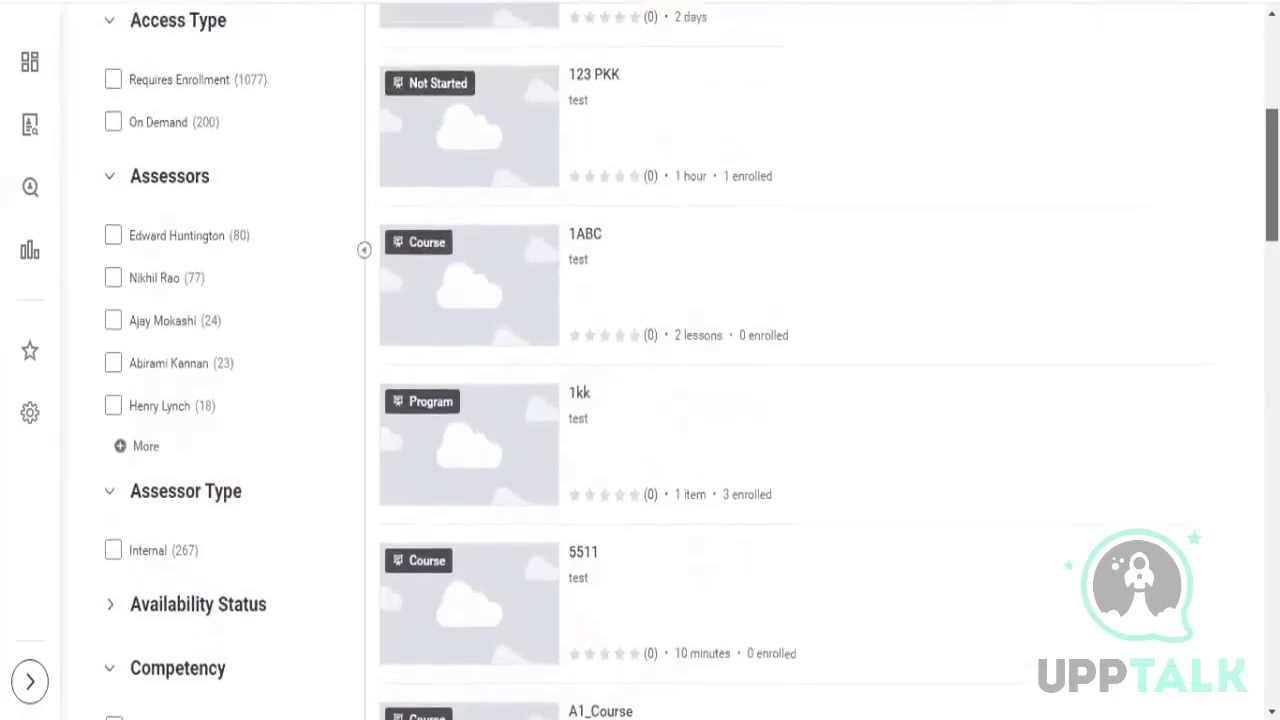
scroll(692, 400, down, 15)
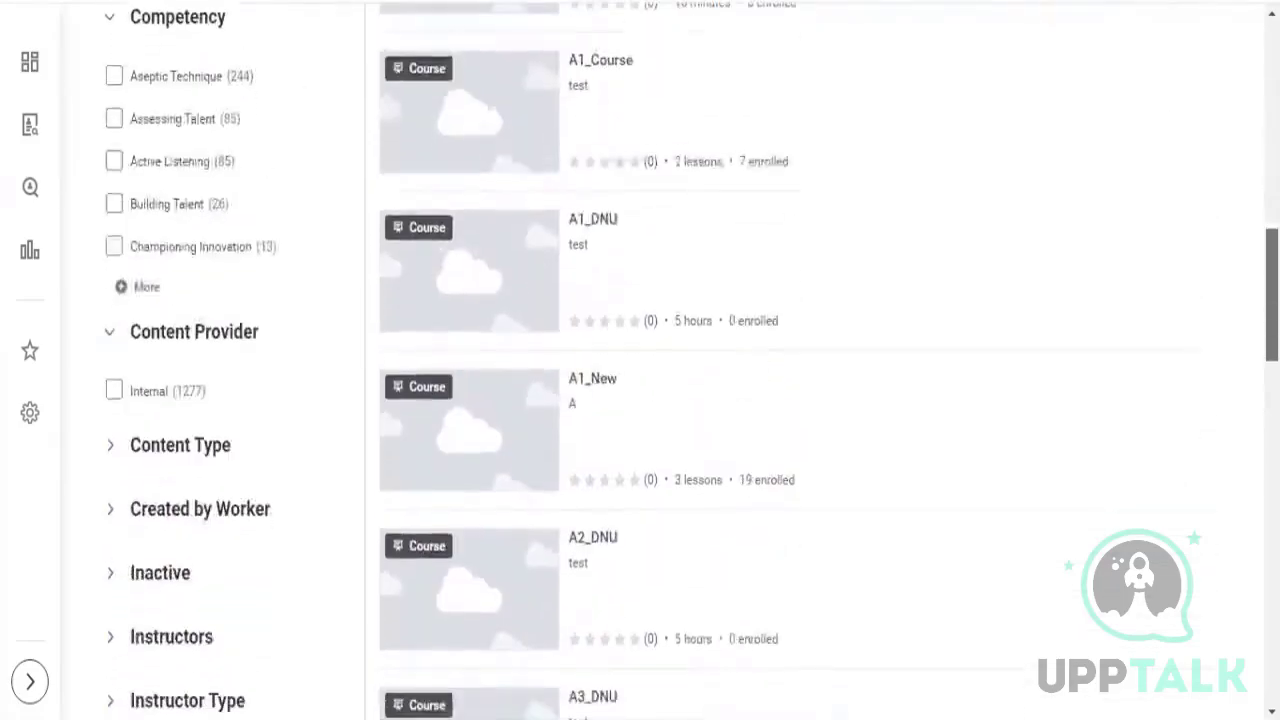
scroll(1233, 258, down, 5)
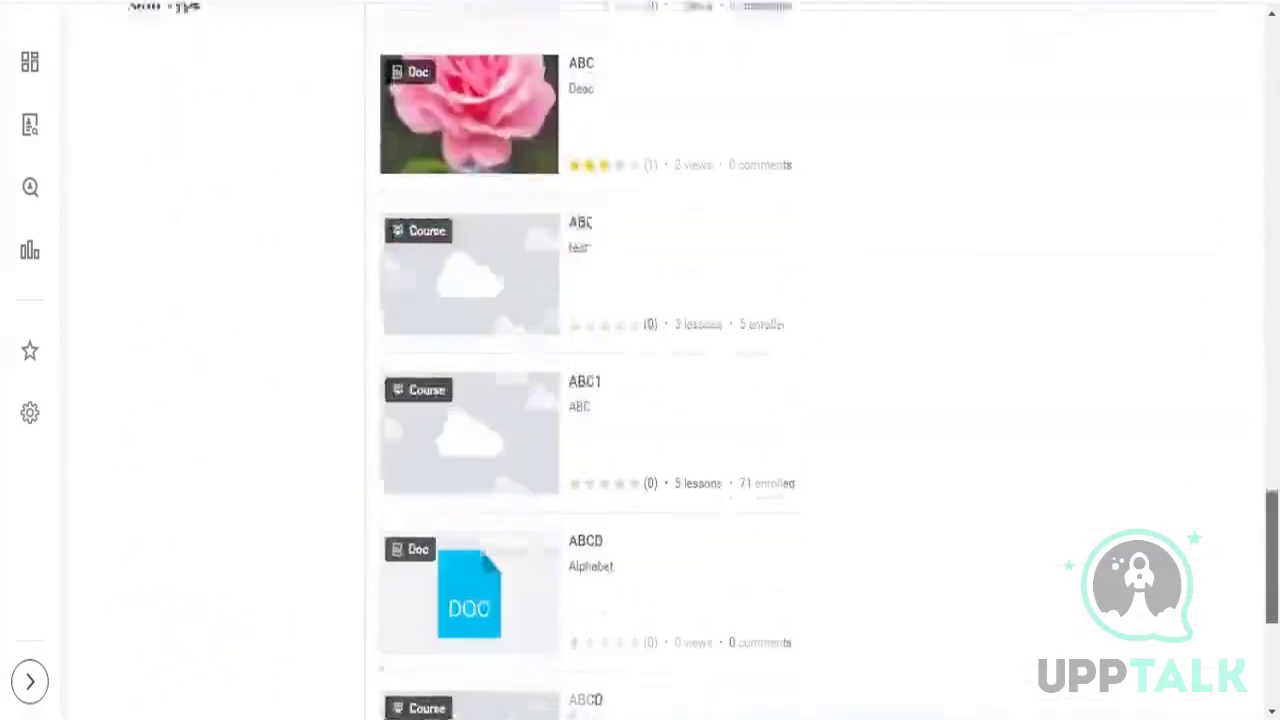
scroll(1233, 258, up, 12)
scroll(1225, 200, up, 8)
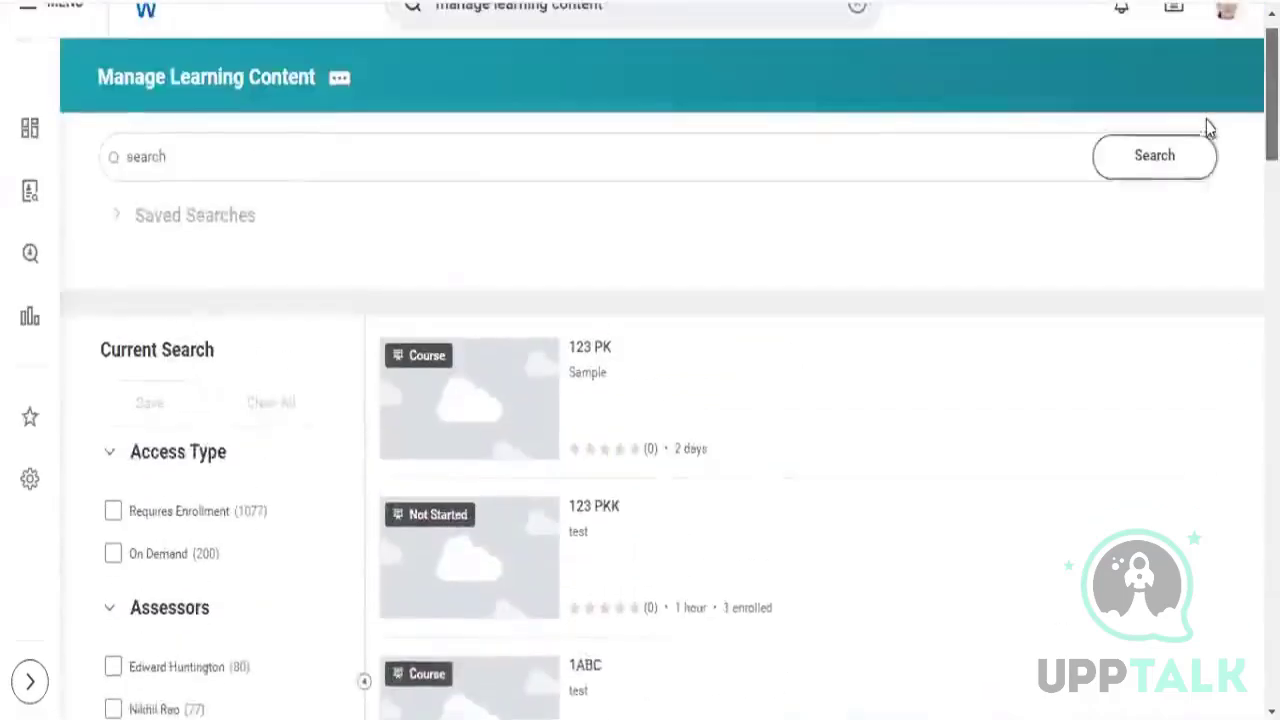
scroll(1204, 121, down, 4)
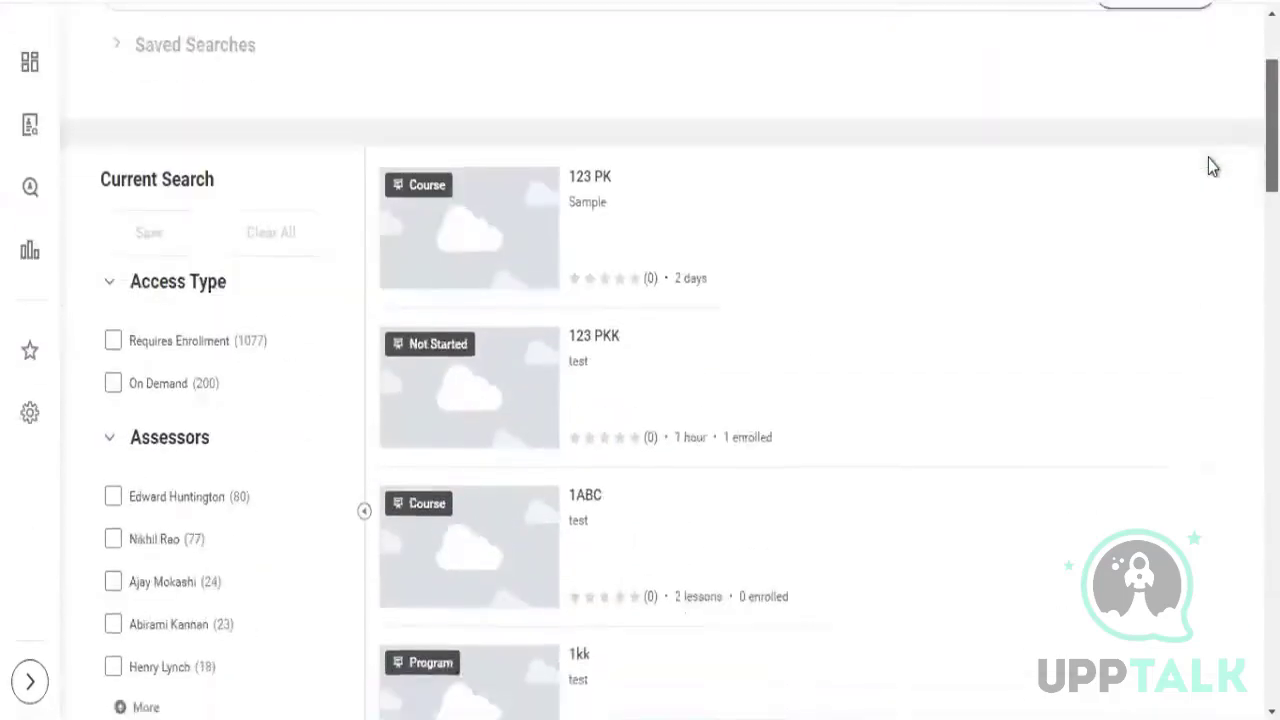
scroll(1210, 196, down, 5)
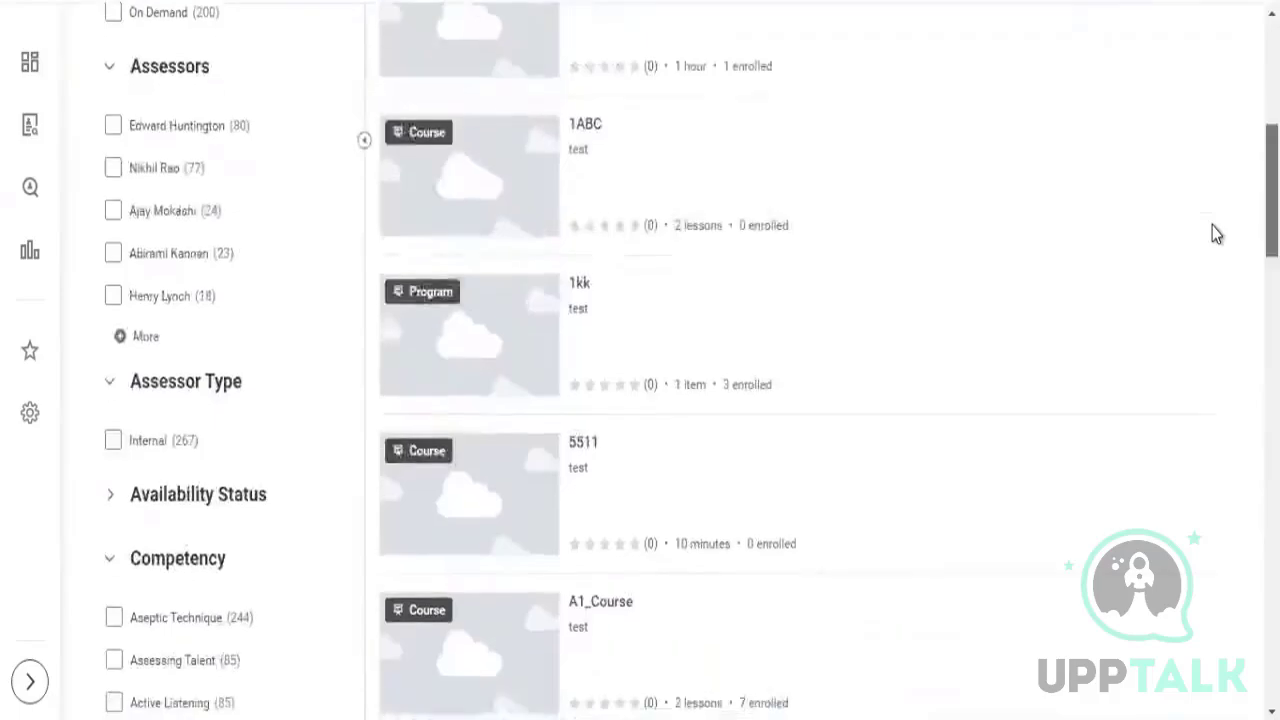
scroll(1218, 285, down, 7)
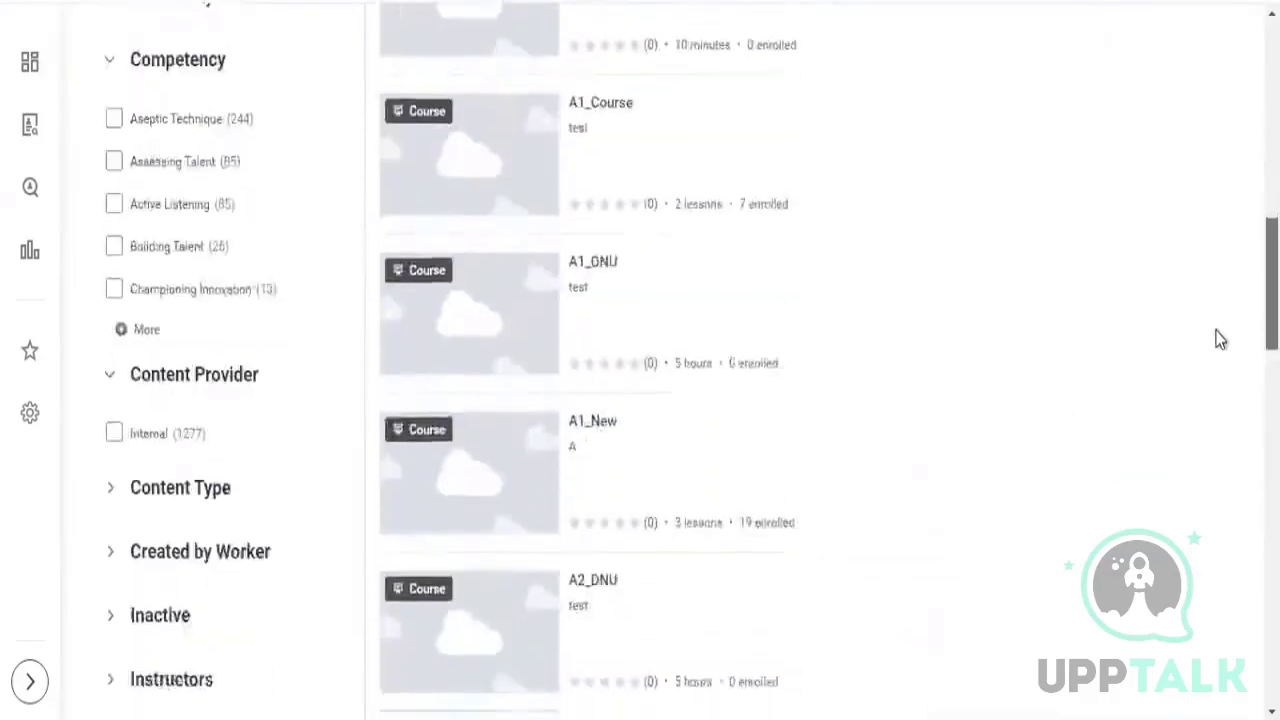
scroll(1219, 393, down, 6)
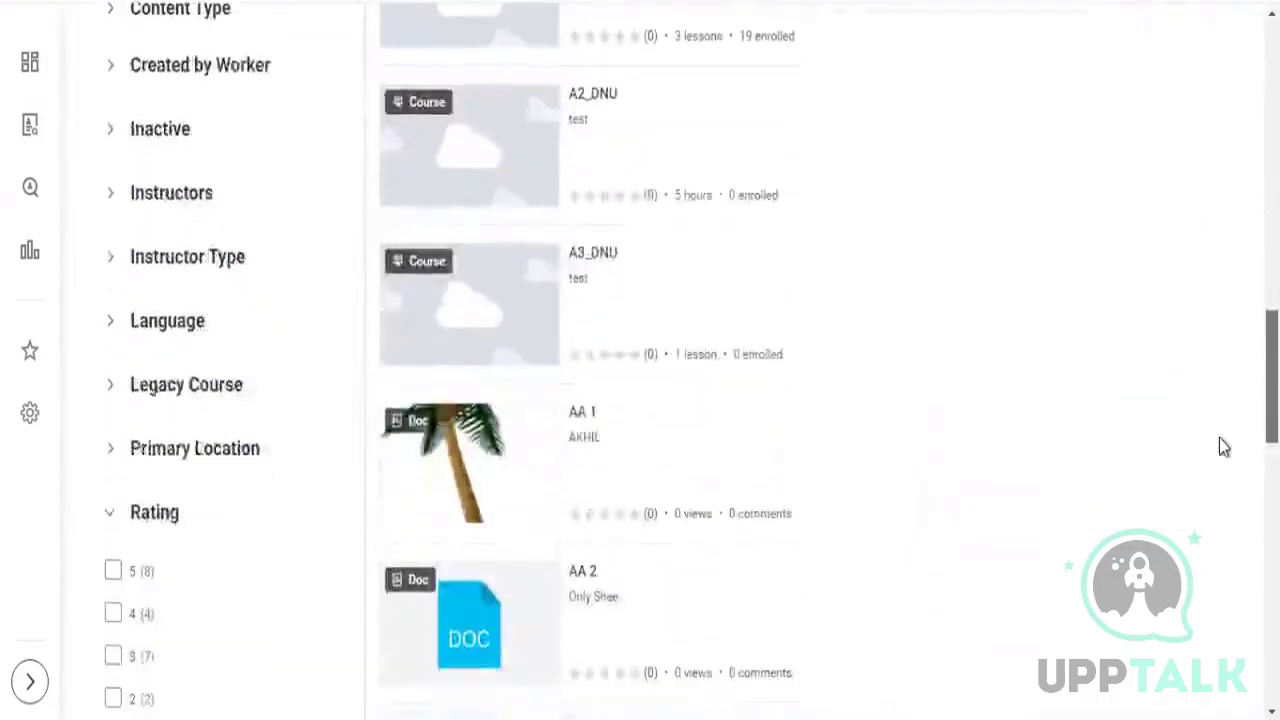
scroll(1226, 496, down, 1)
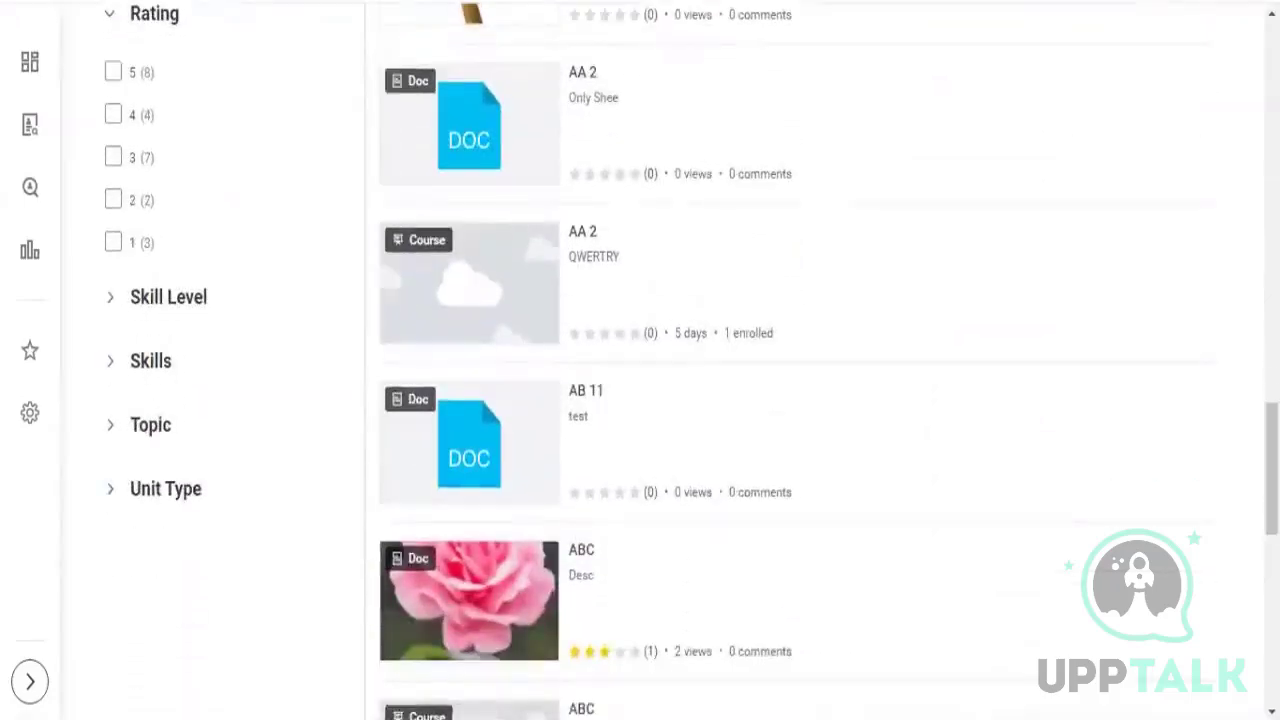
scroll(1234, 100, up, 15)
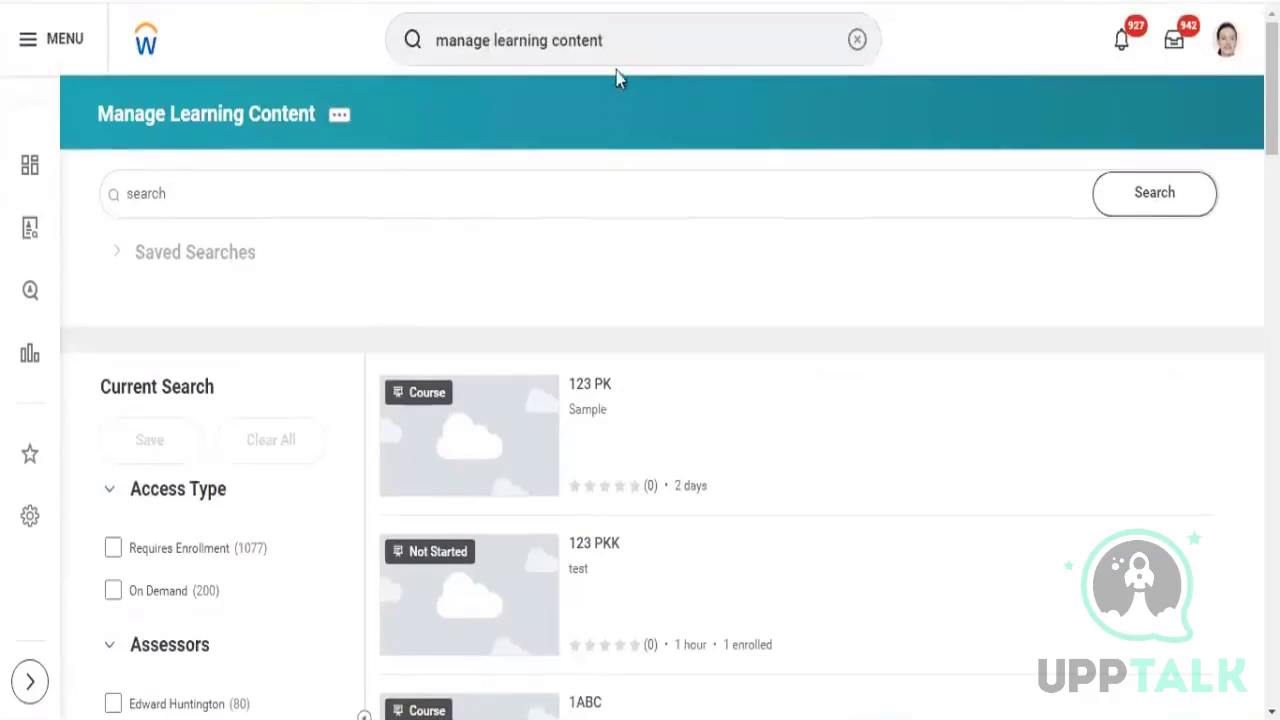
- Search for "view content equivalency" across tasks and reports
click(637, 58)
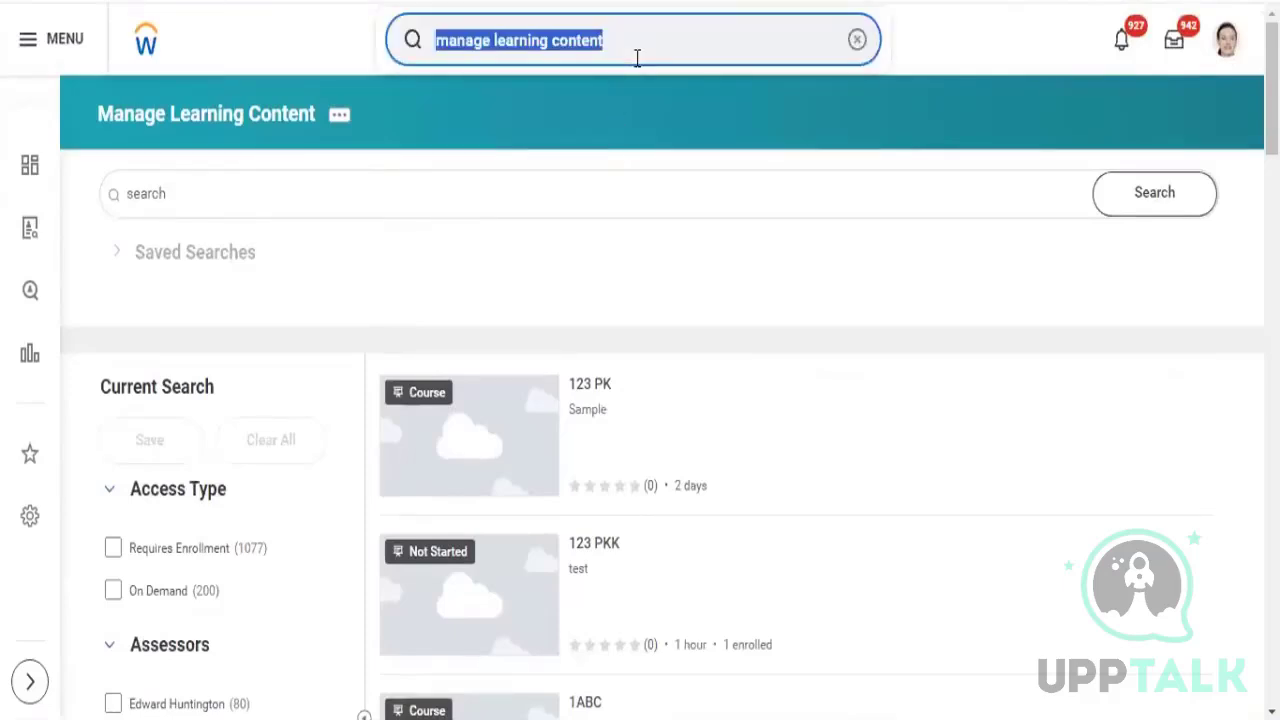
text(view )
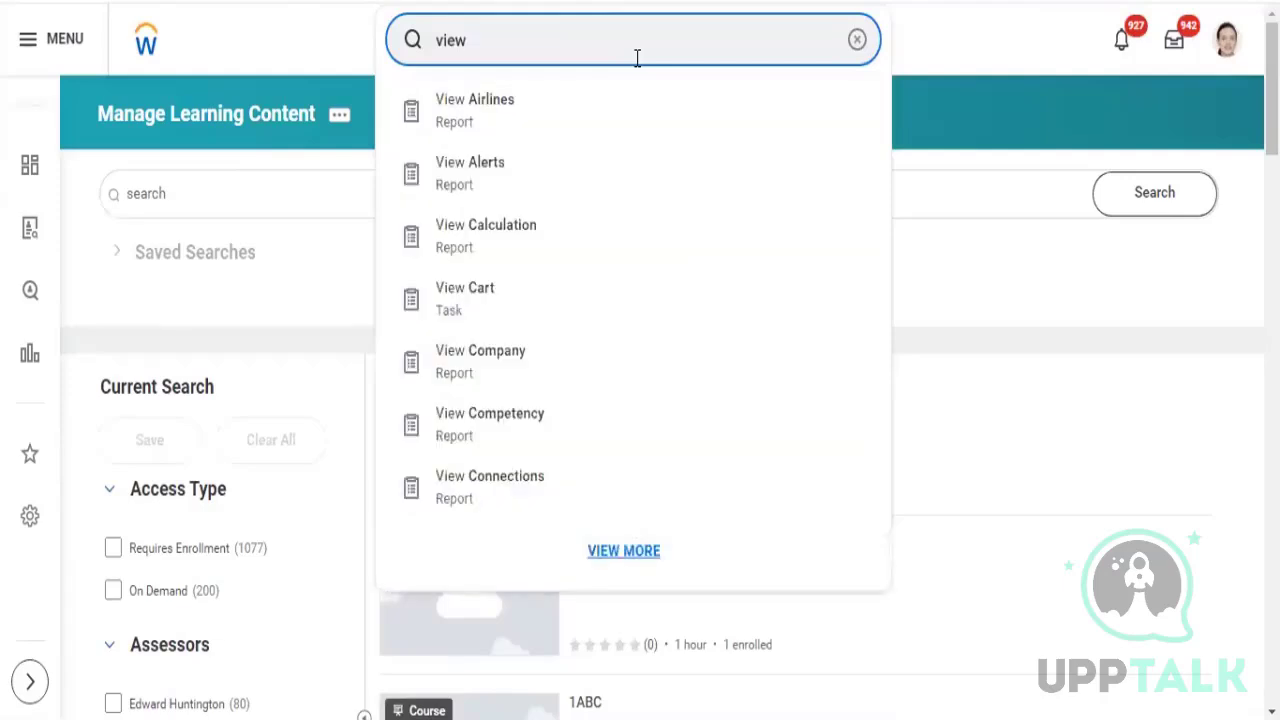
text(conten)
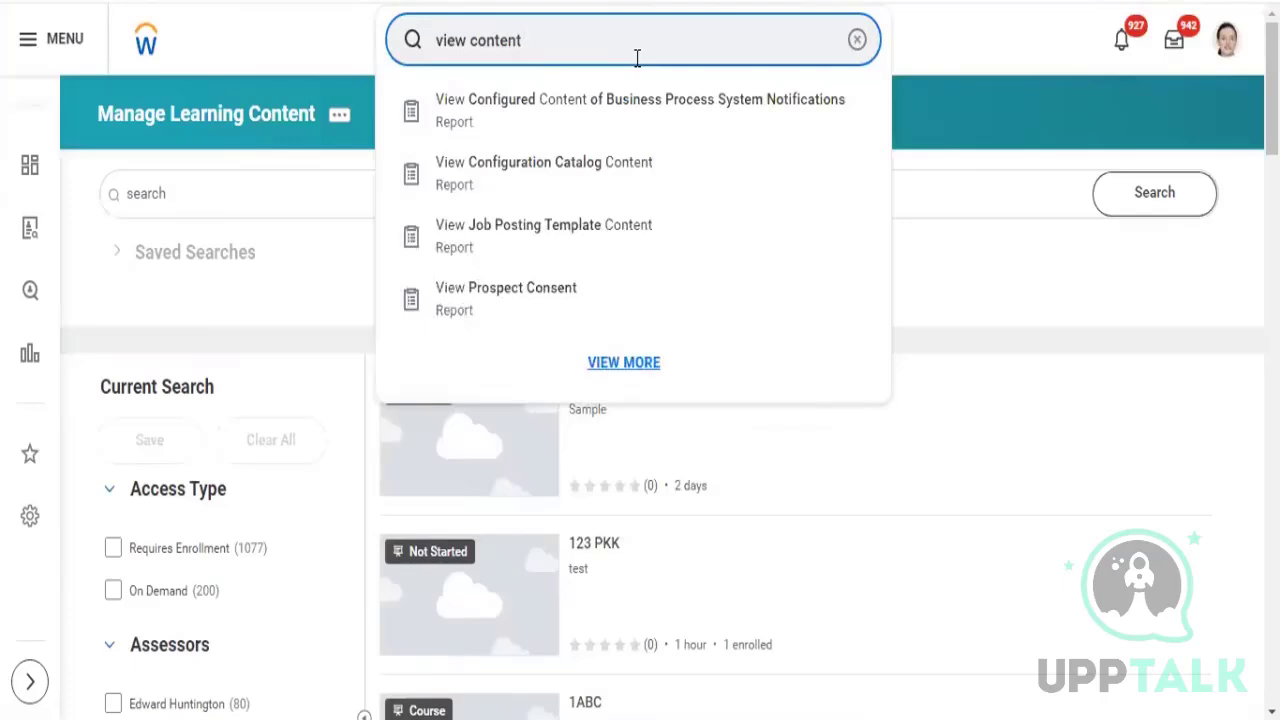
text(t e)
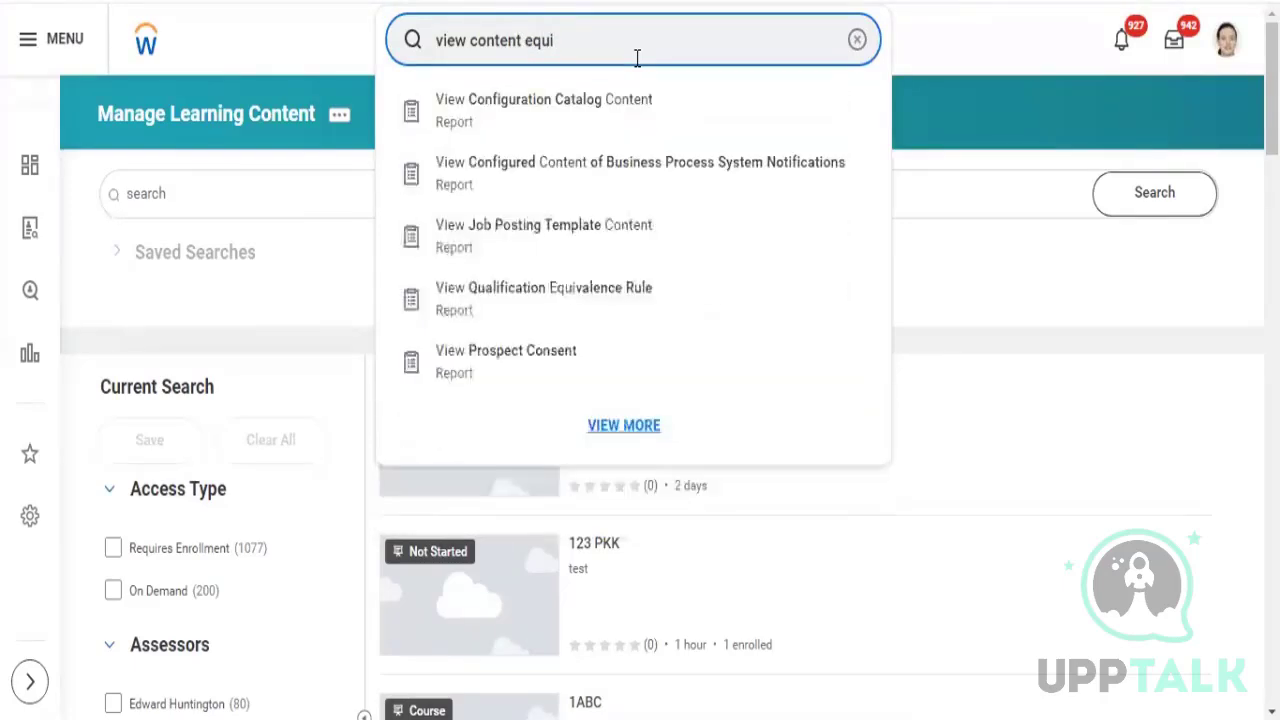
text(quivalency)
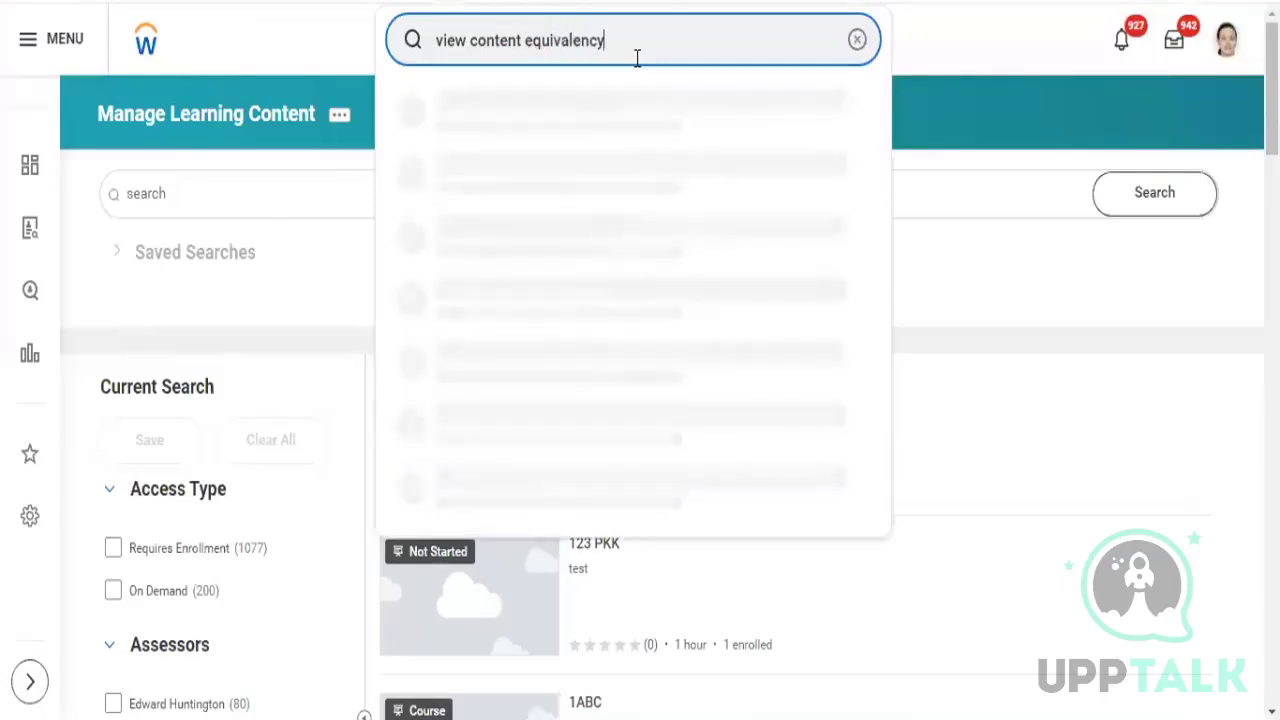
key(Return)
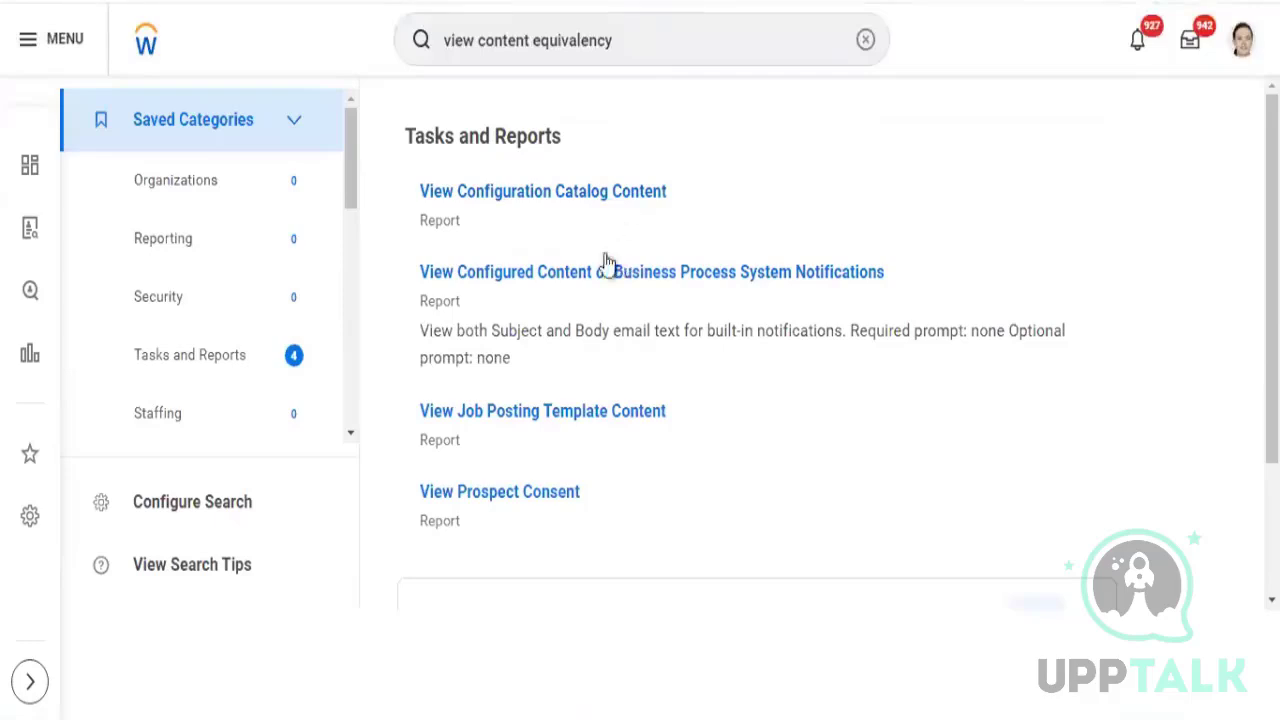
- Change the search to "view course" and show the full list of results
double_click(647, 30)
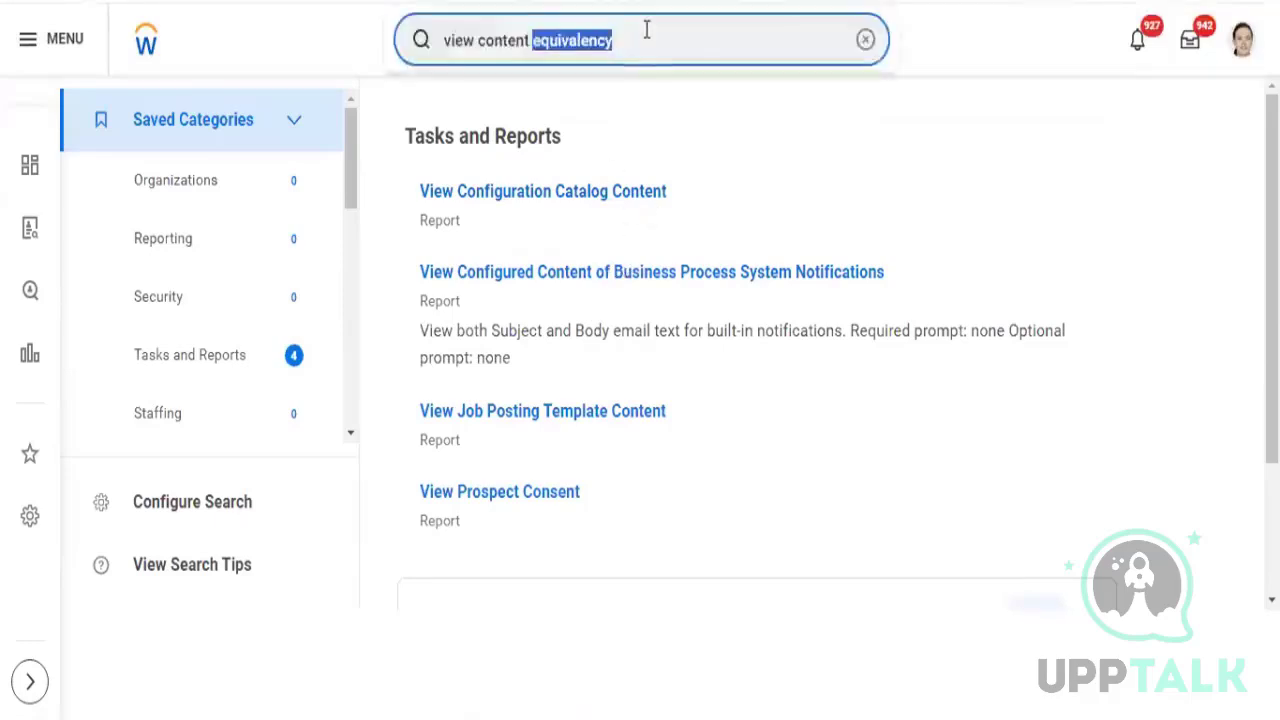
key(BackSpace)
key(BackSpace)
key(BackSpace)
key(BackSpace)
key(BackSpace)
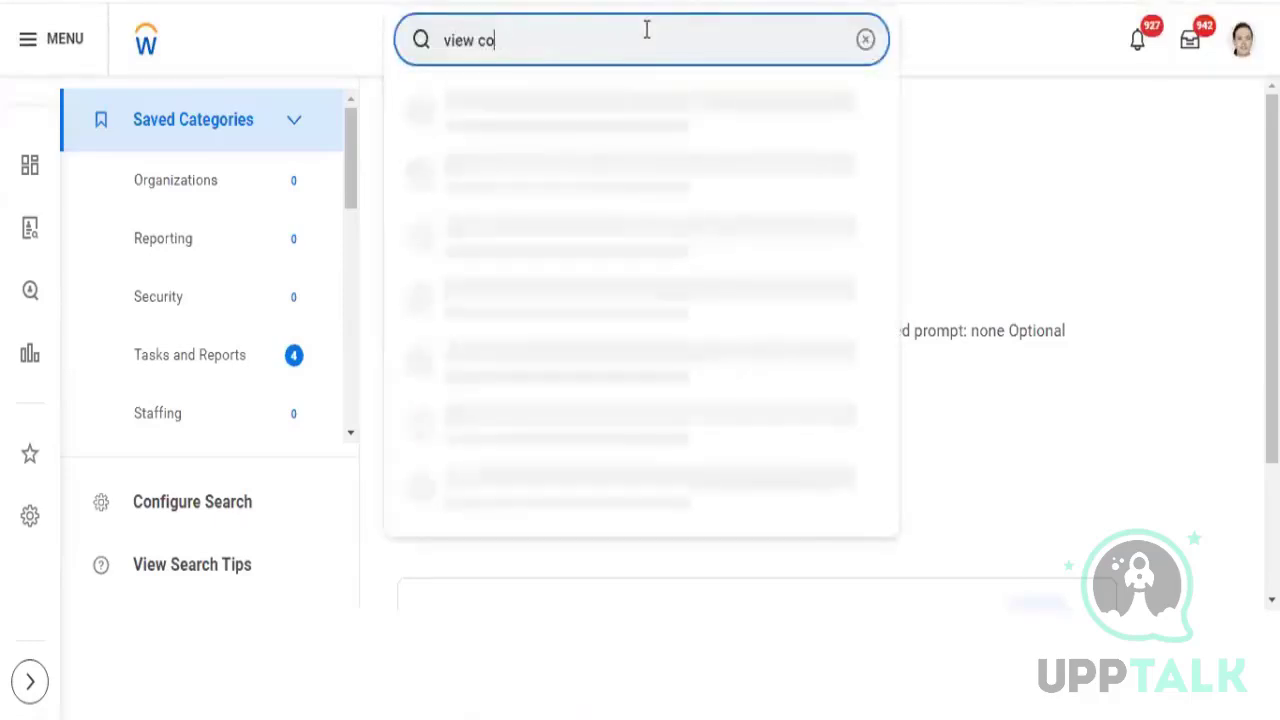
key(BackSpace)
key(BackSpace)
text(course)
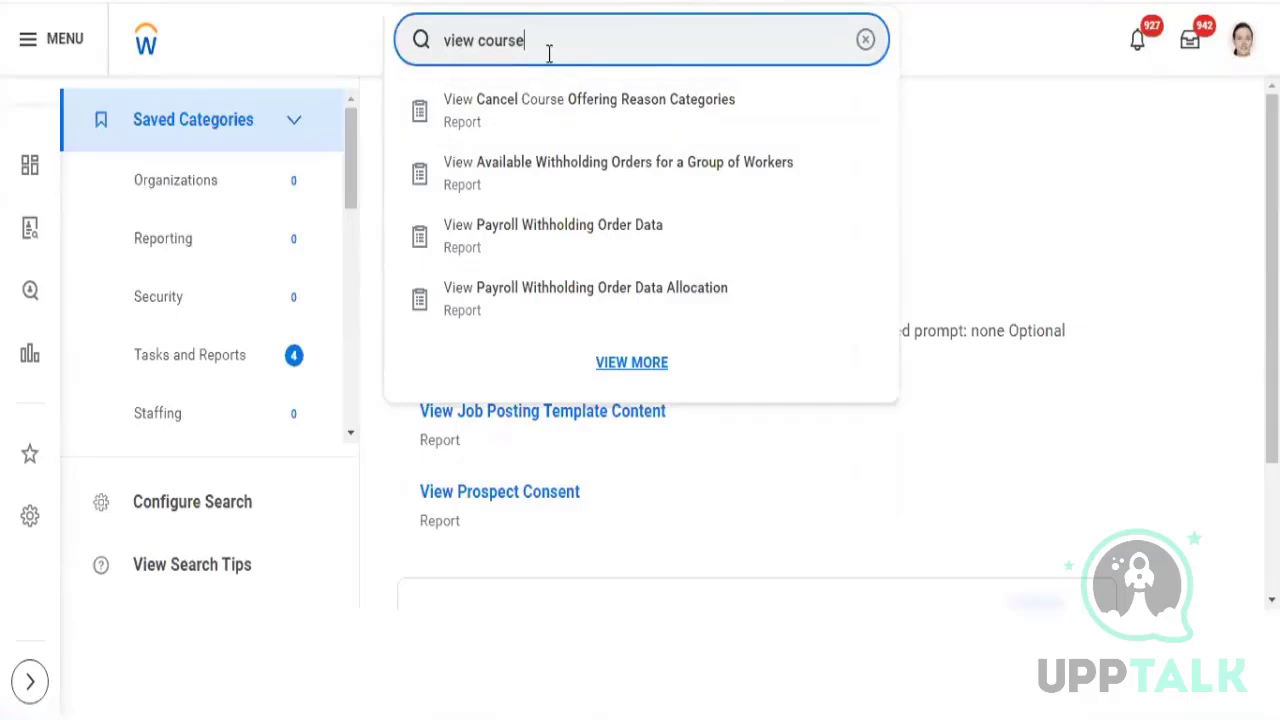
click(566, 272)
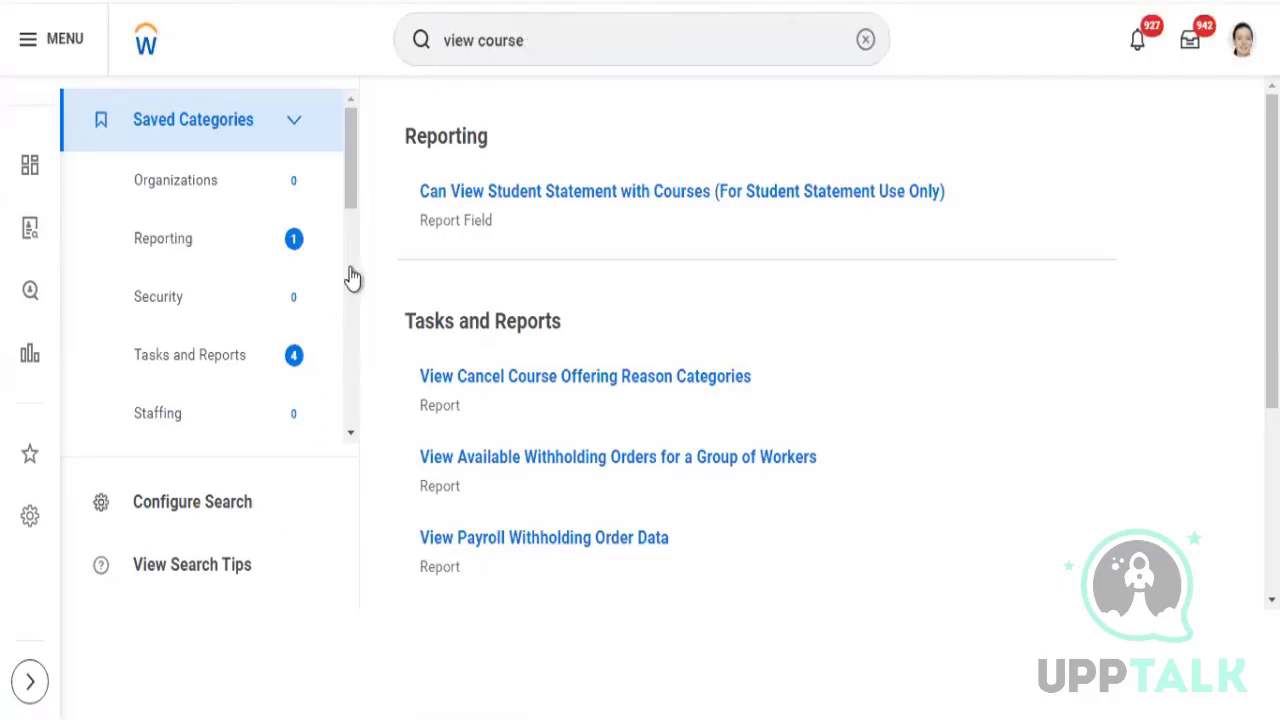
- Restrict the "view course" search results to the Learning category
drag(351, 152, 337, 449)
click(295, 387)
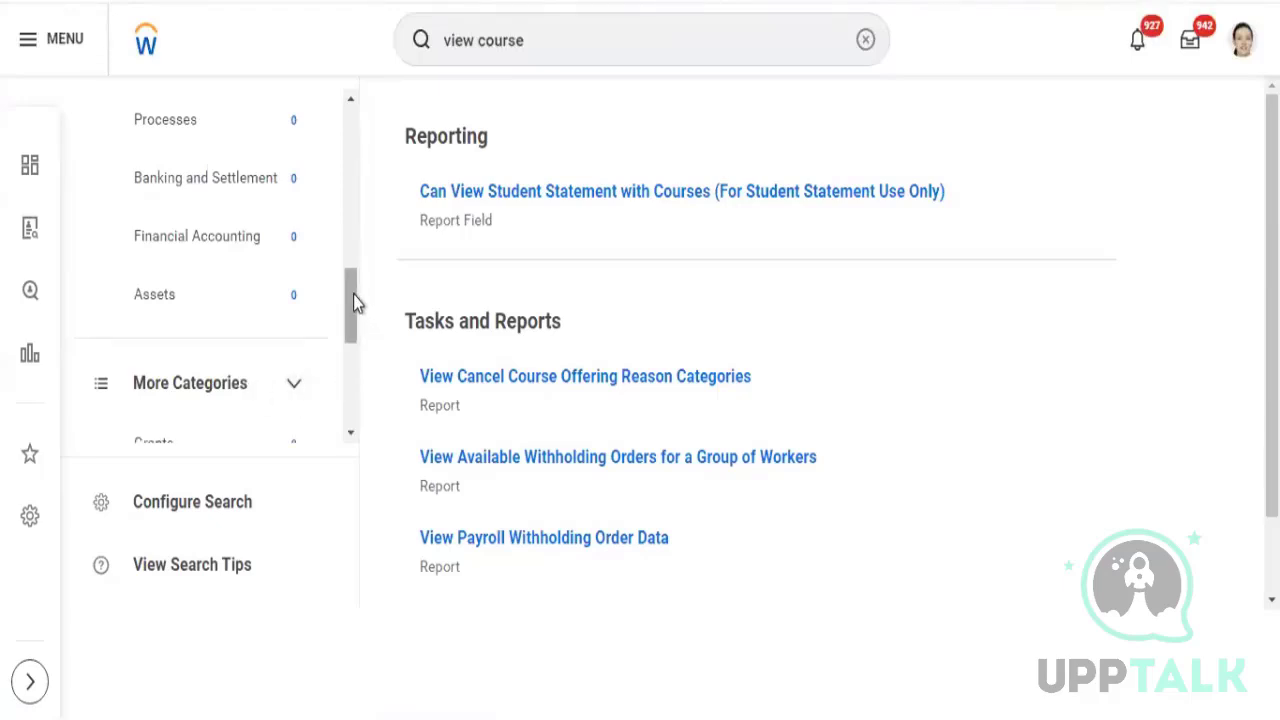
drag(353, 295, 354, 397)
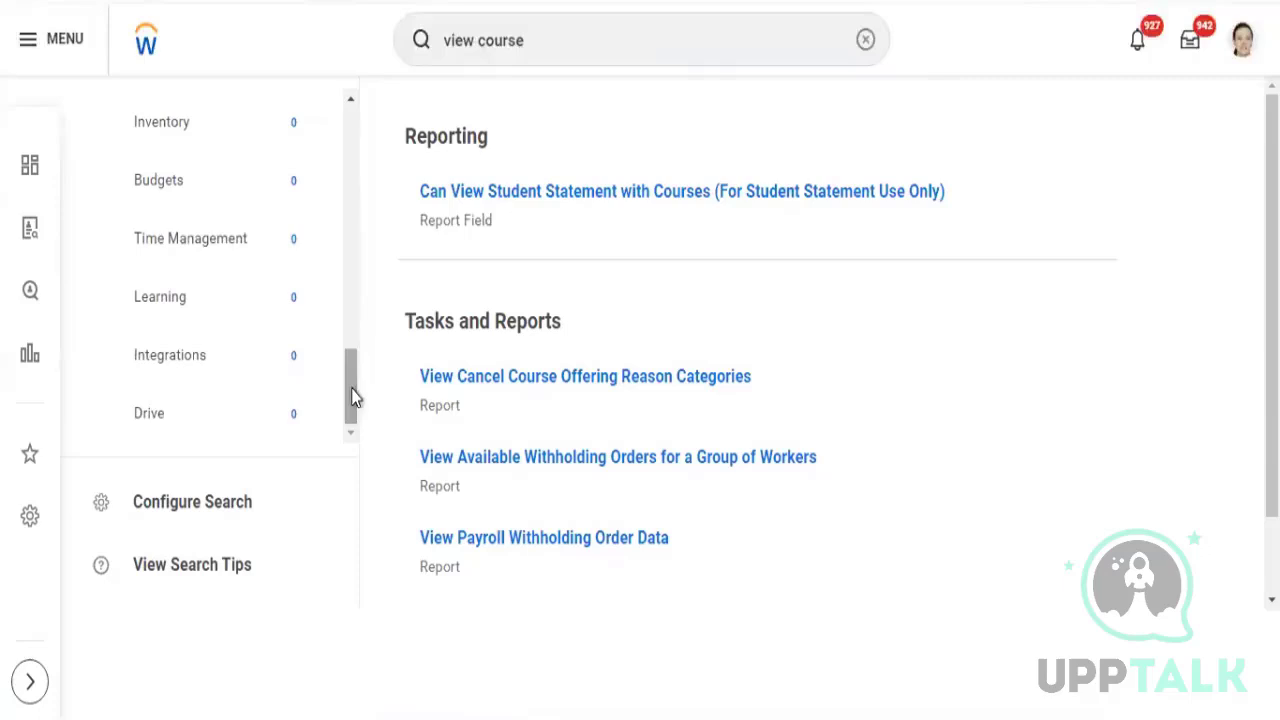
click(149, 310)
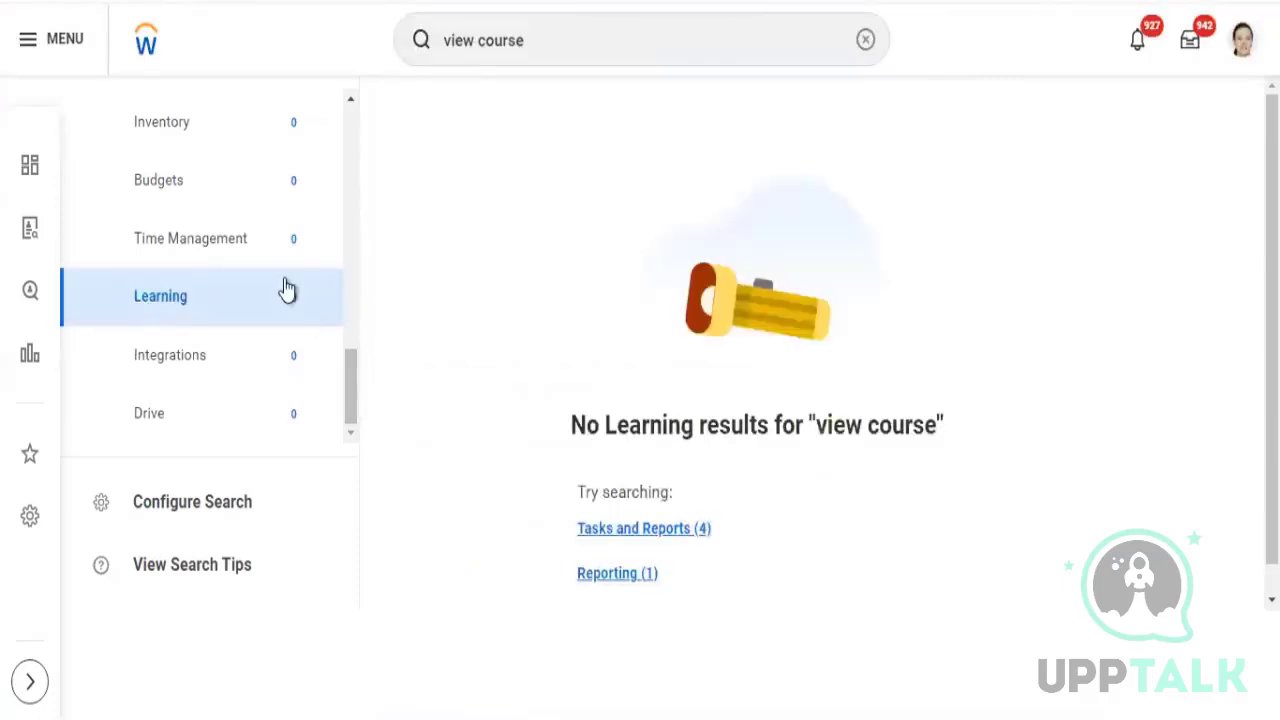
- Search for "manage learni" and open the Manage Learning Equivalency Rules report
click(540, 52)
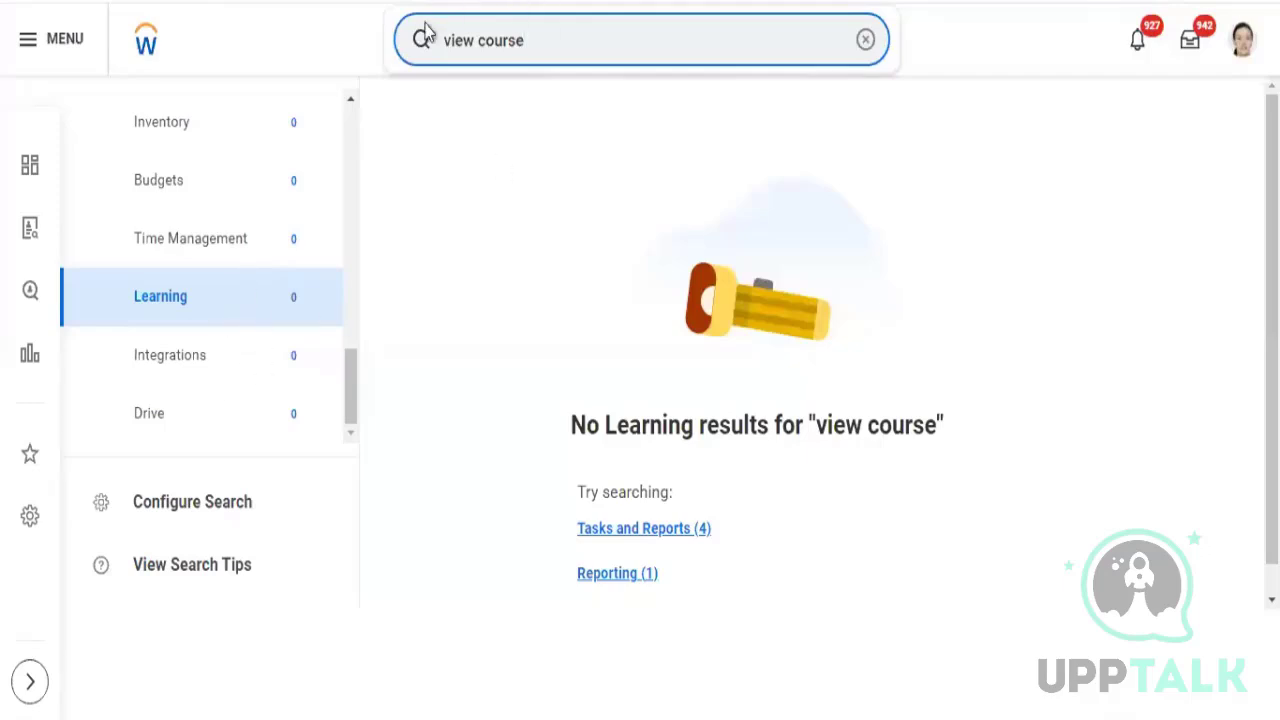
triple_click(554, 47)
text(manage)
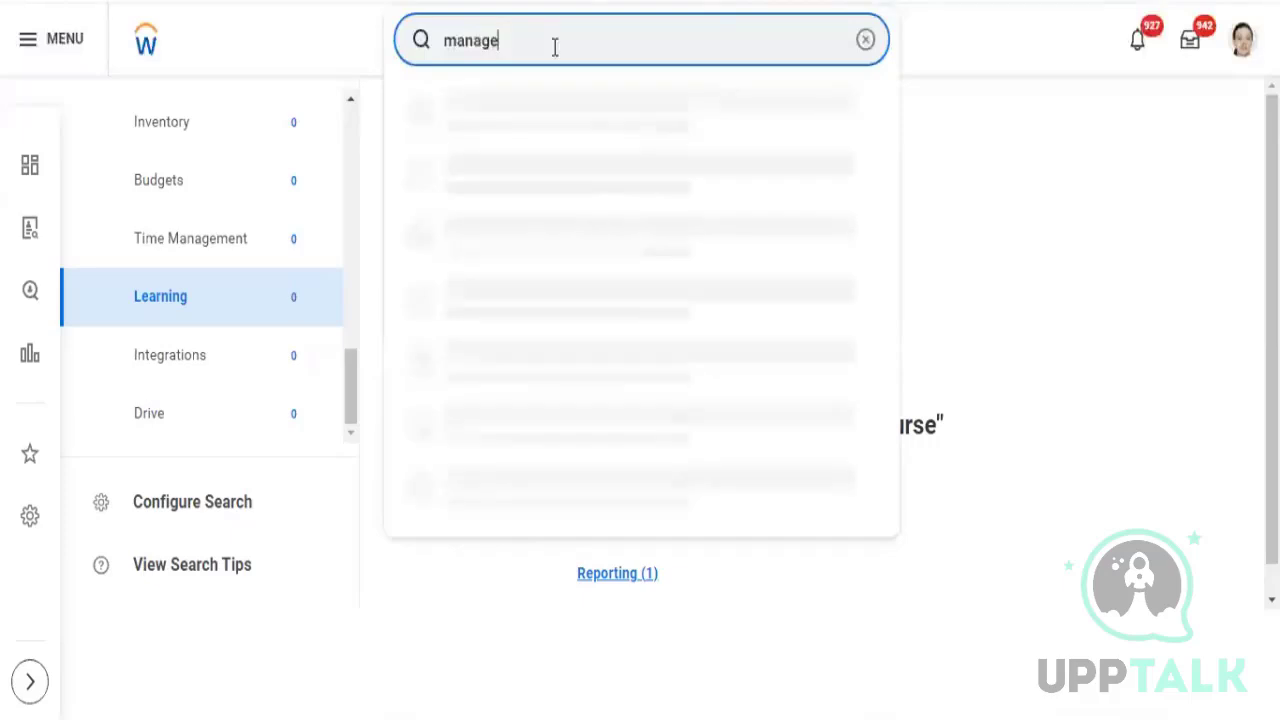
text( learnig)
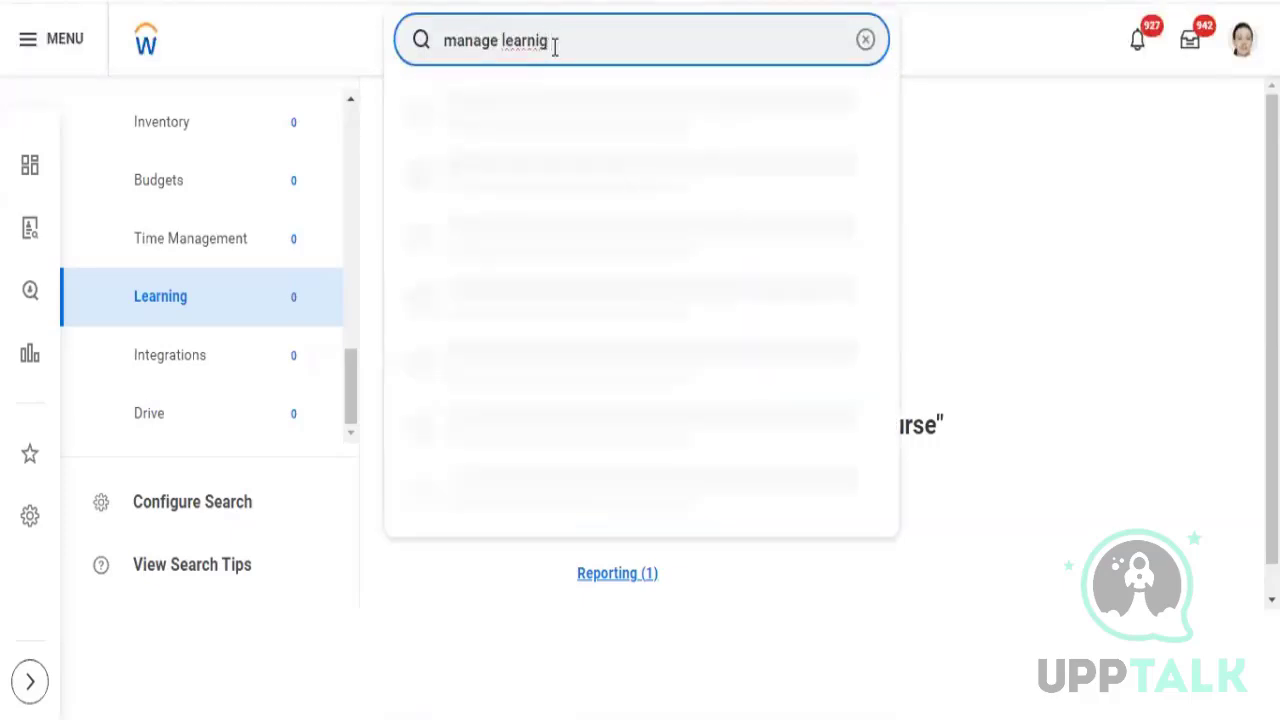
key(BackSpace)
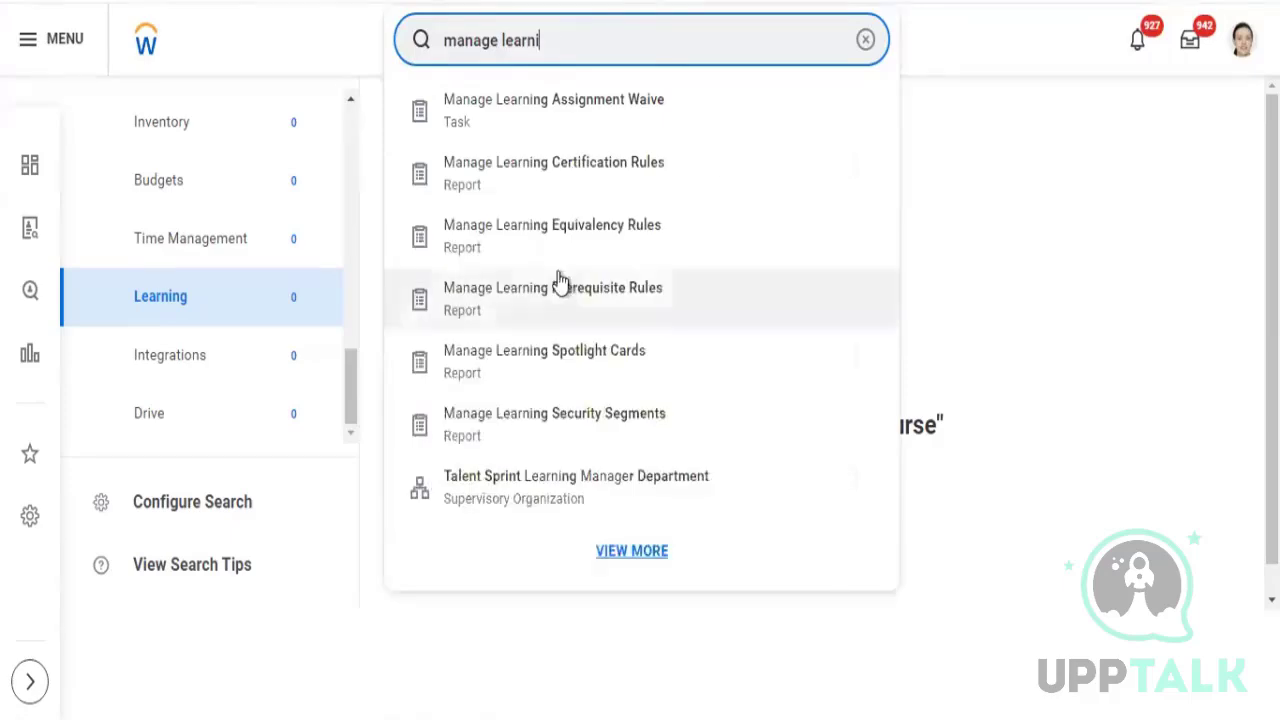
click(548, 248)
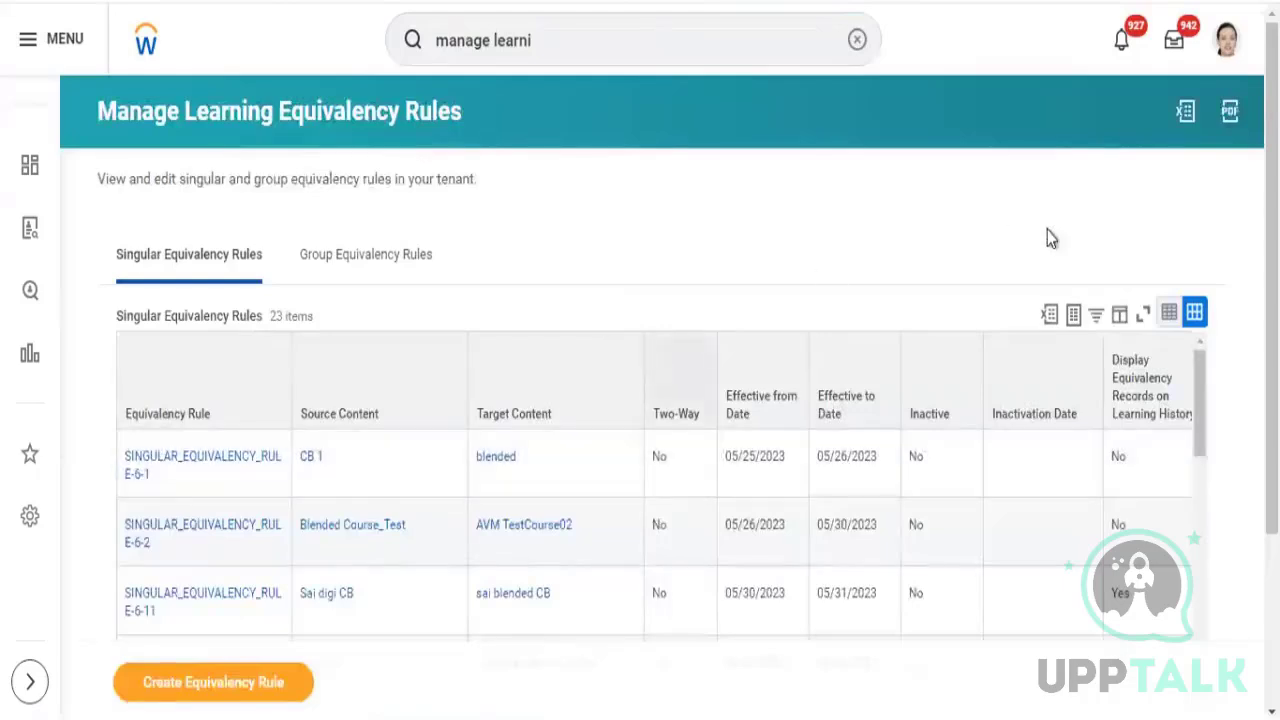
- Open the two-way rule from Introduction to Workday Learning to Workday HCM at the end of the singular equivalency rules
scroll(735, 296, down, 2)
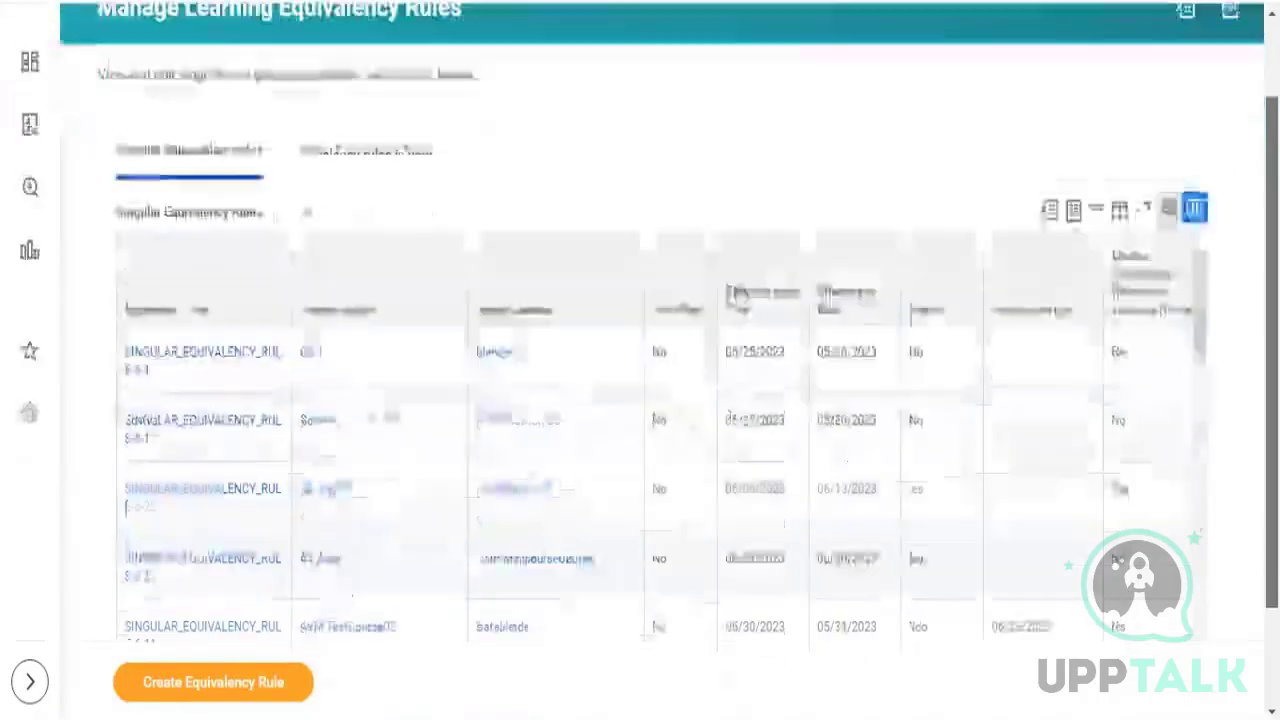
scroll(738, 296, down, 2)
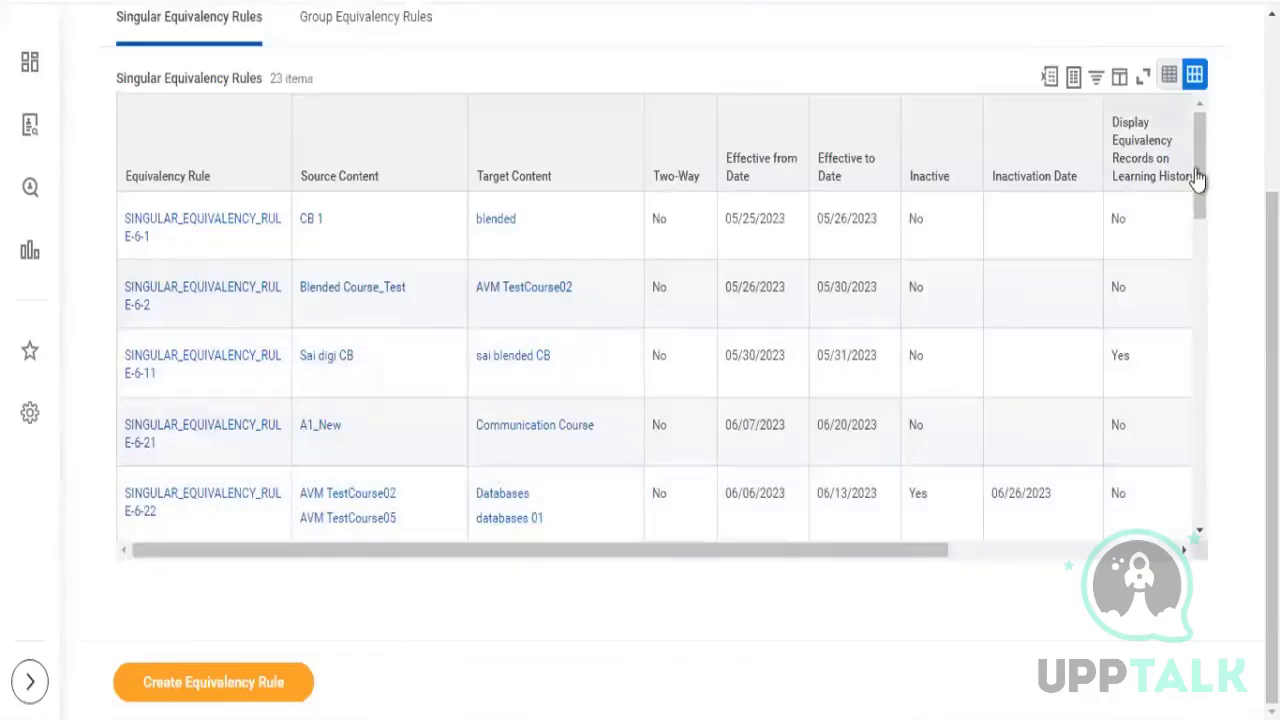
drag(1198, 178, 1203, 543)
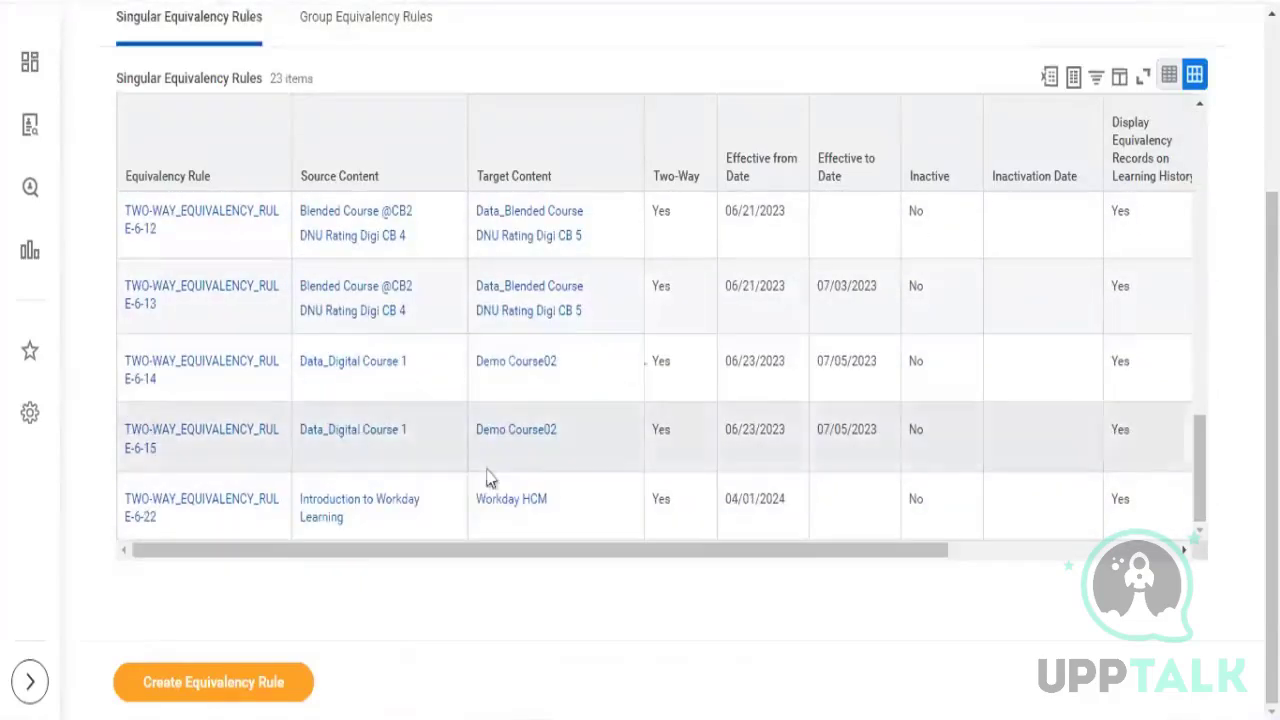
click(222, 508)
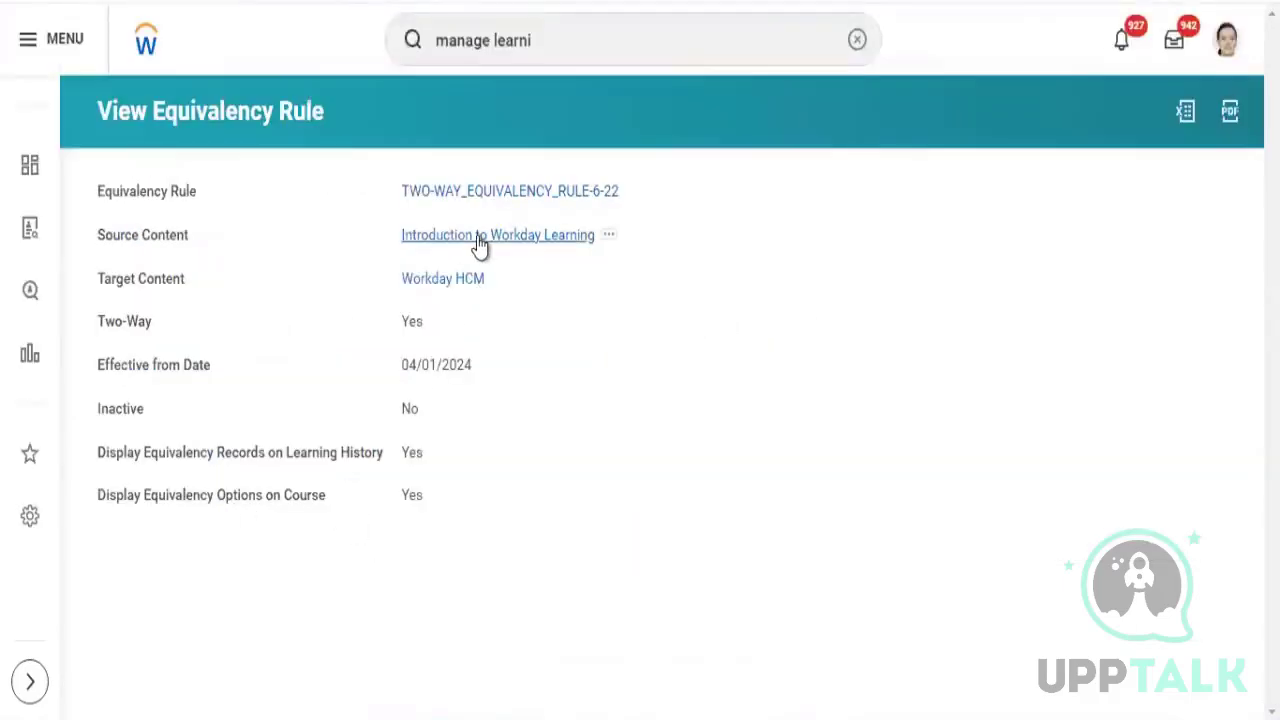
- Open the rule's source content, Introduction to Workday Learning, and its target content, Workday HCM, each in a new tab
right_click(478, 239)
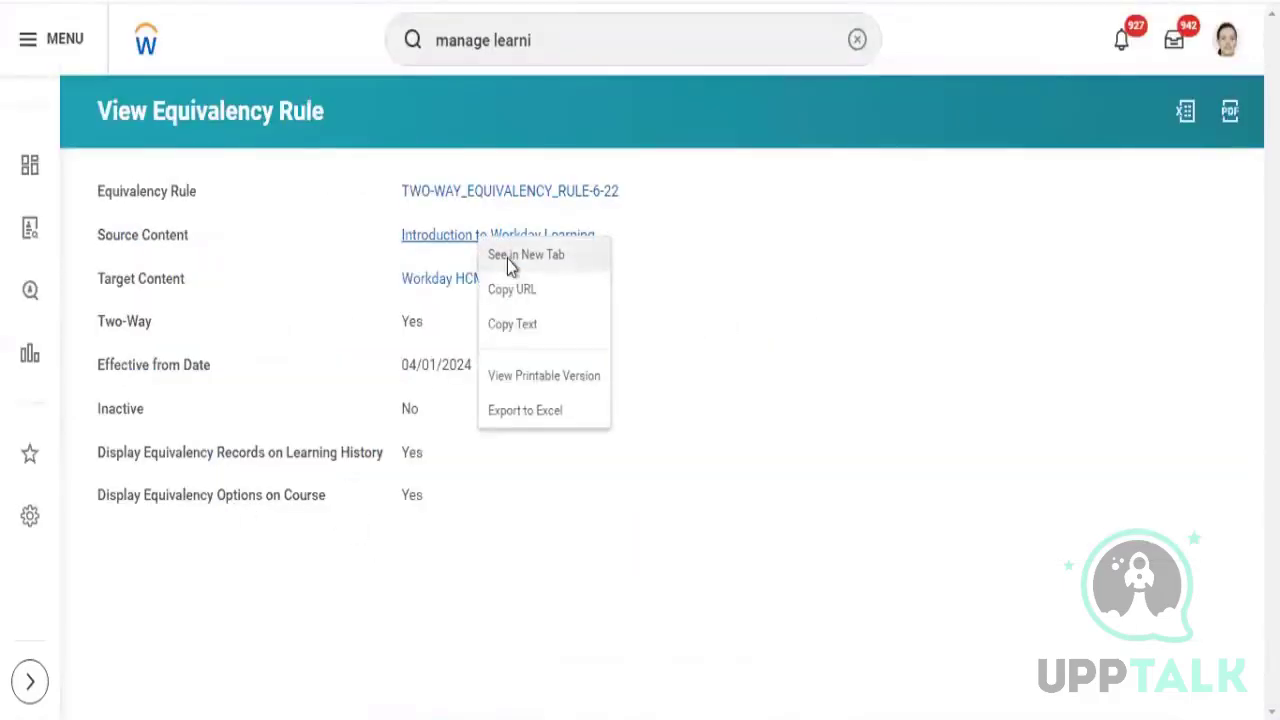
click(507, 257)
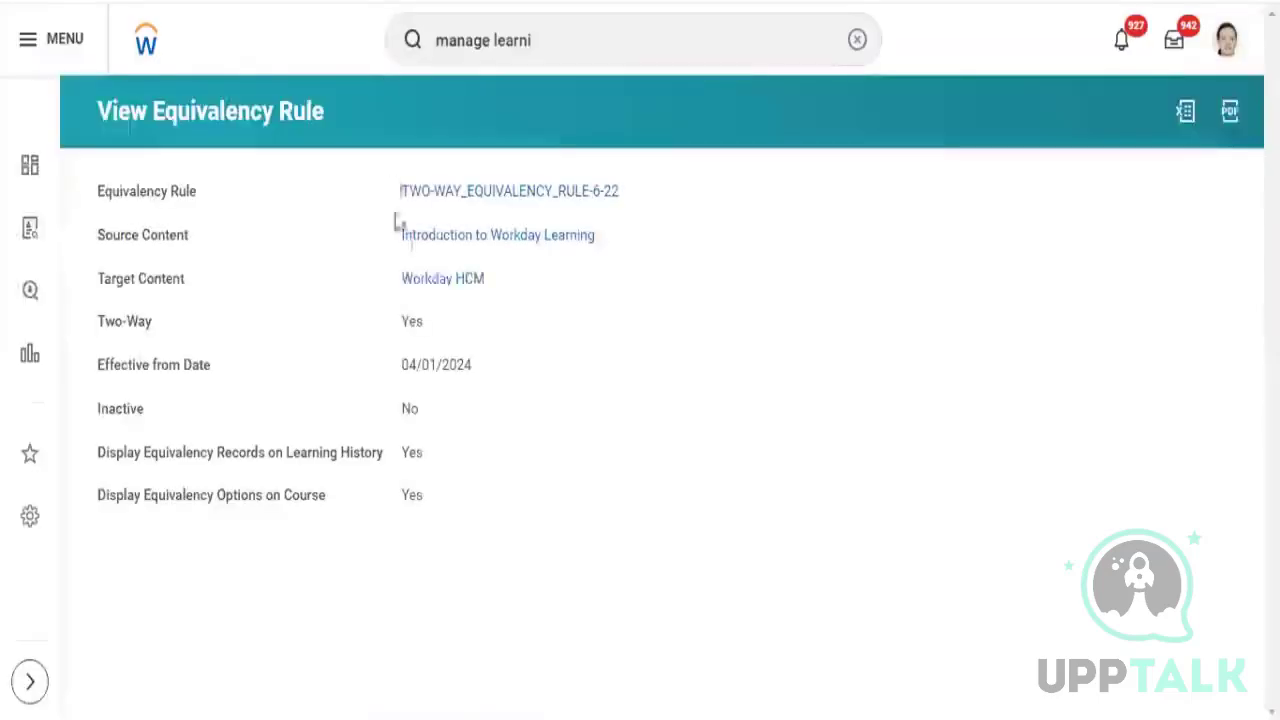
right_click(460, 288)
click(472, 300)
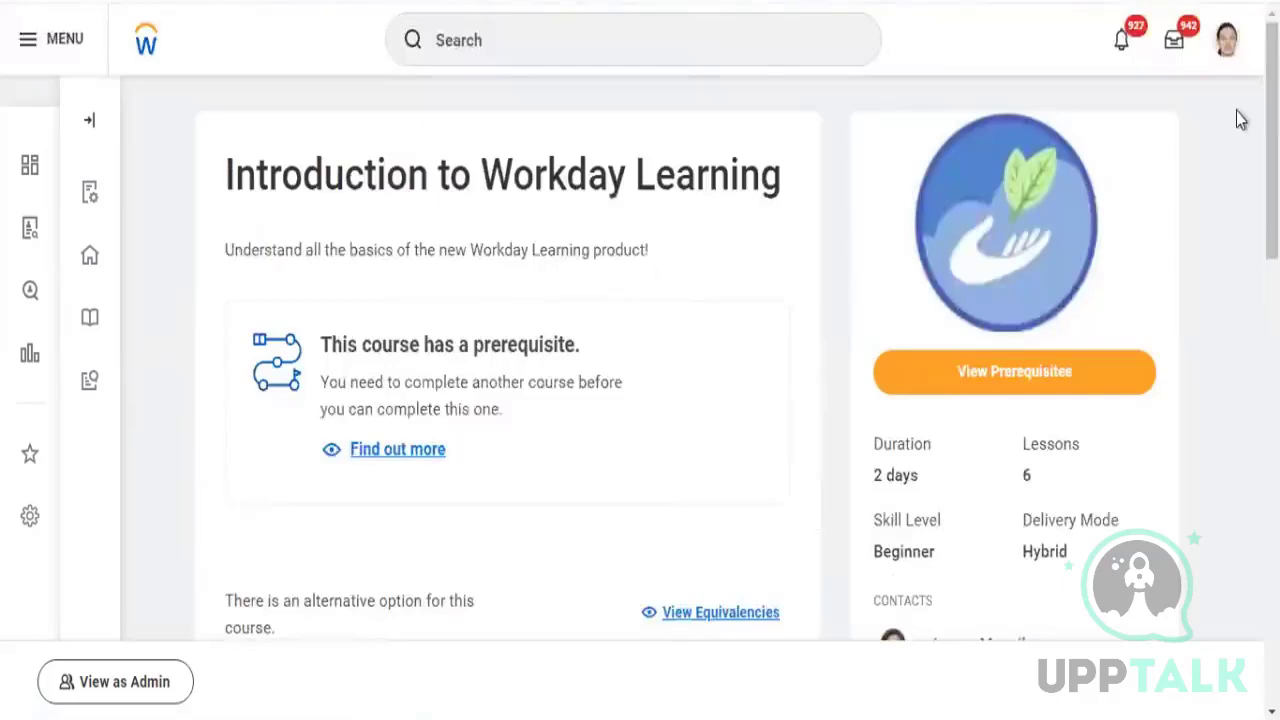
- View the equivalencies of the Introduction to Workday Learning course and examine its lessons and Equivalent Option section
scroll(1005, 293, down, 3)
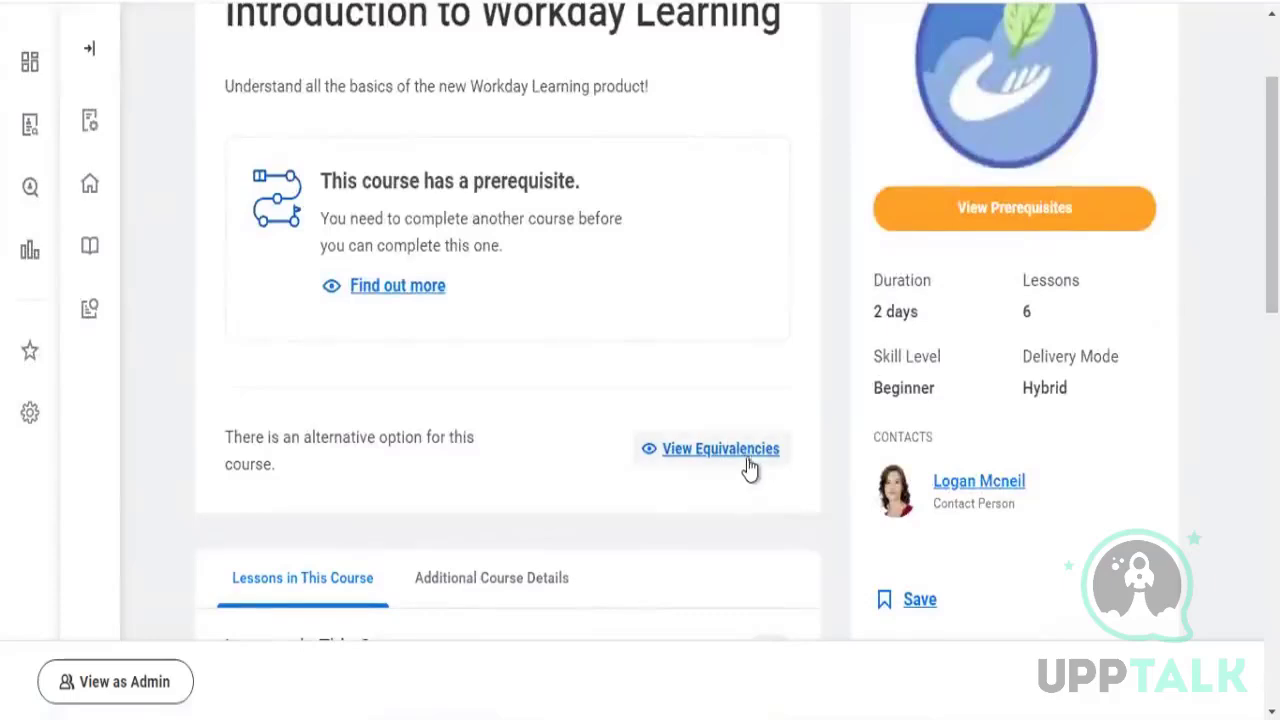
click(745, 449)
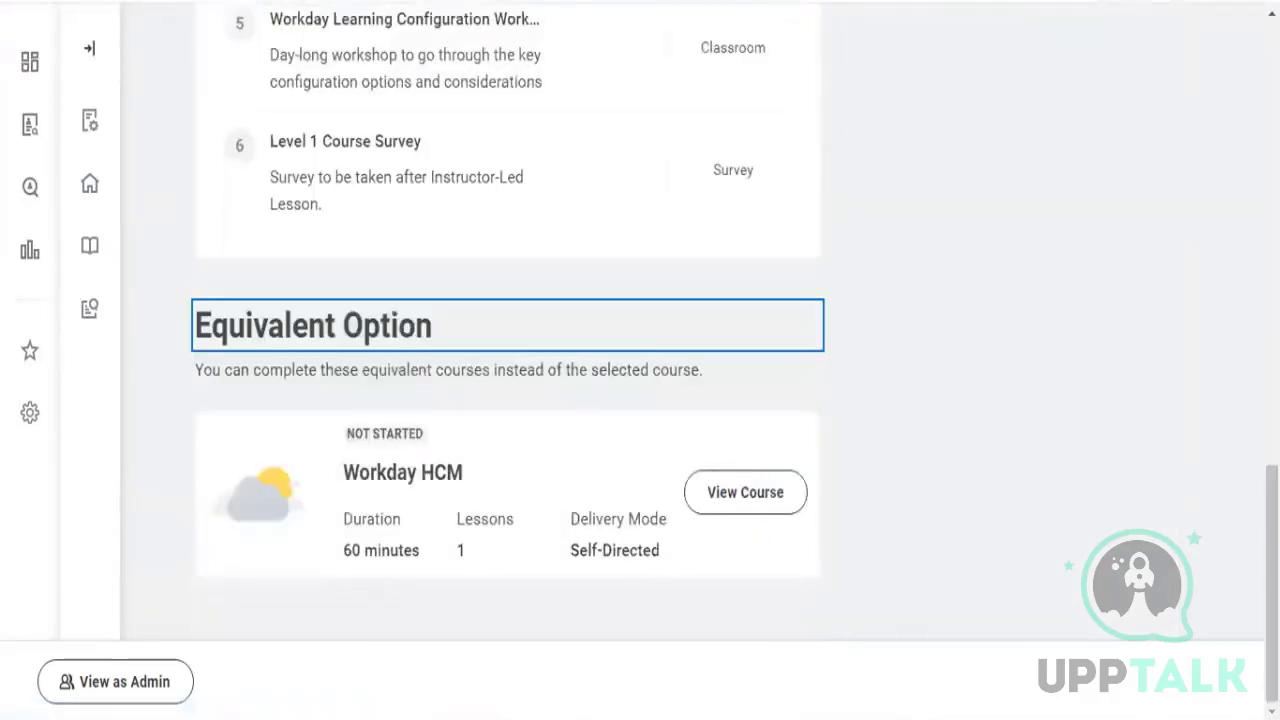
scroll(508, 320, up, 2)
scroll(1240, 67, up, 10)
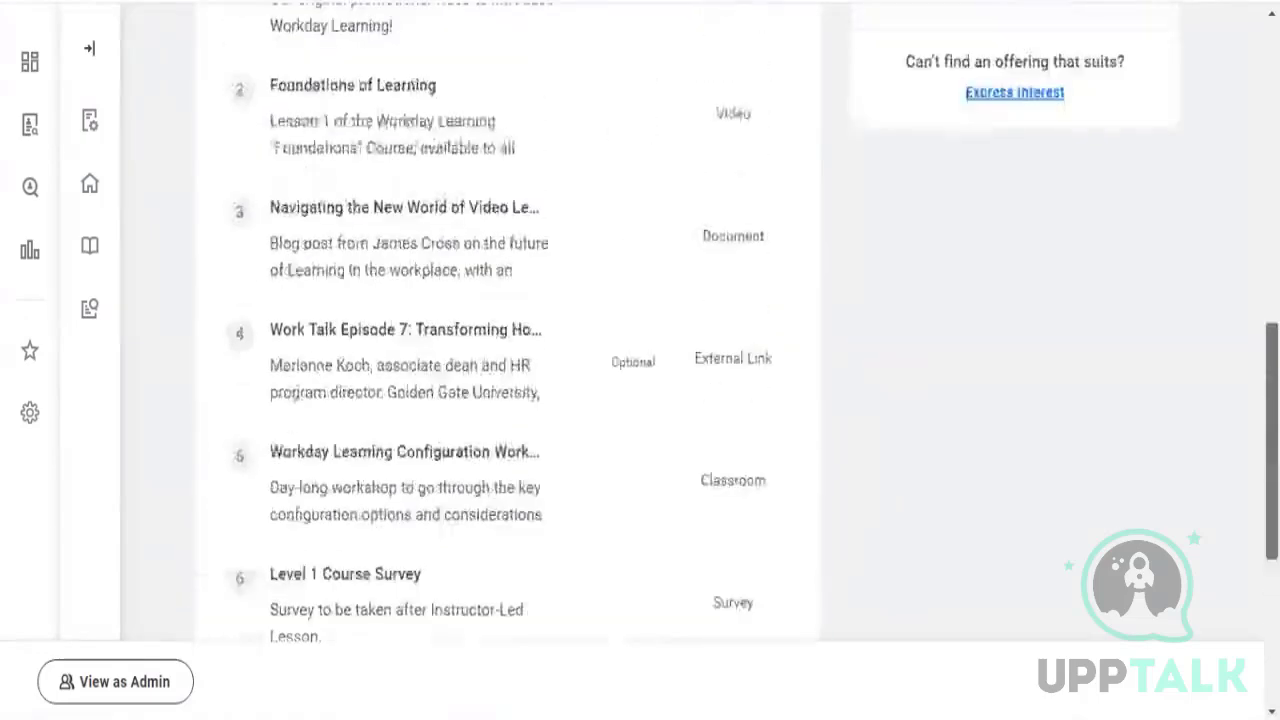
scroll(1240, 67, up, 2)
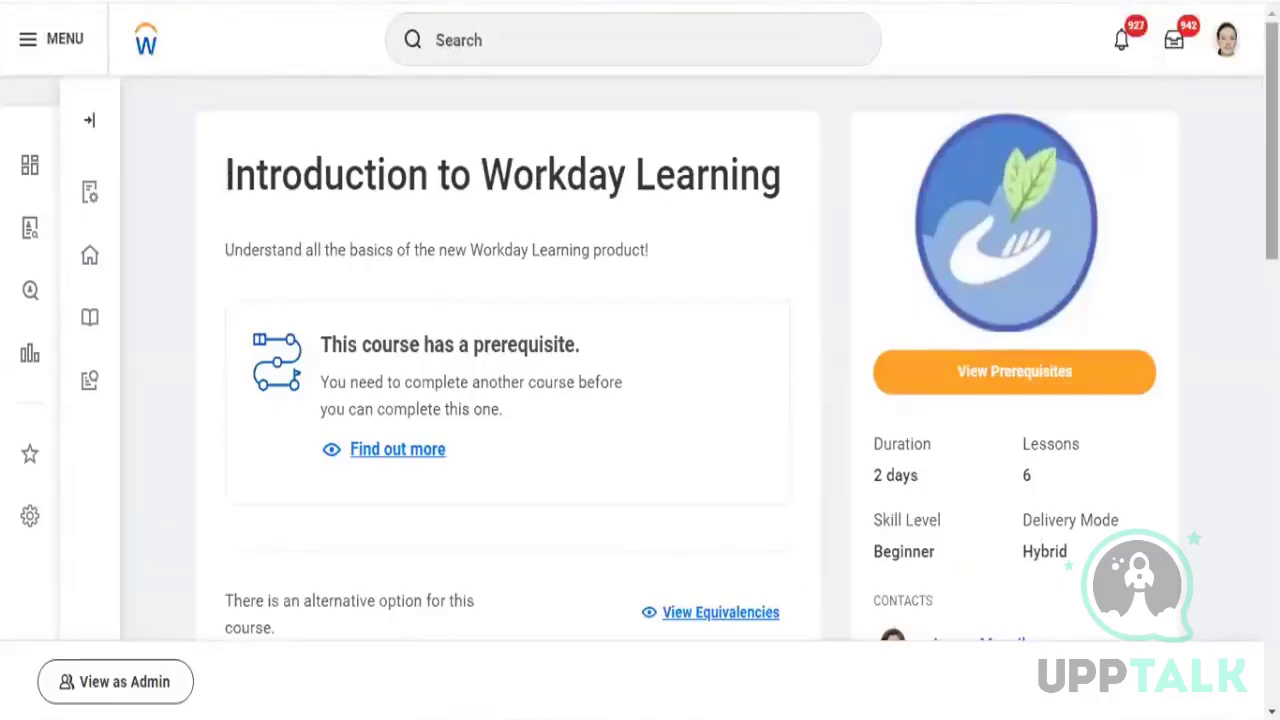
scroll(1270, 150, down, 8)
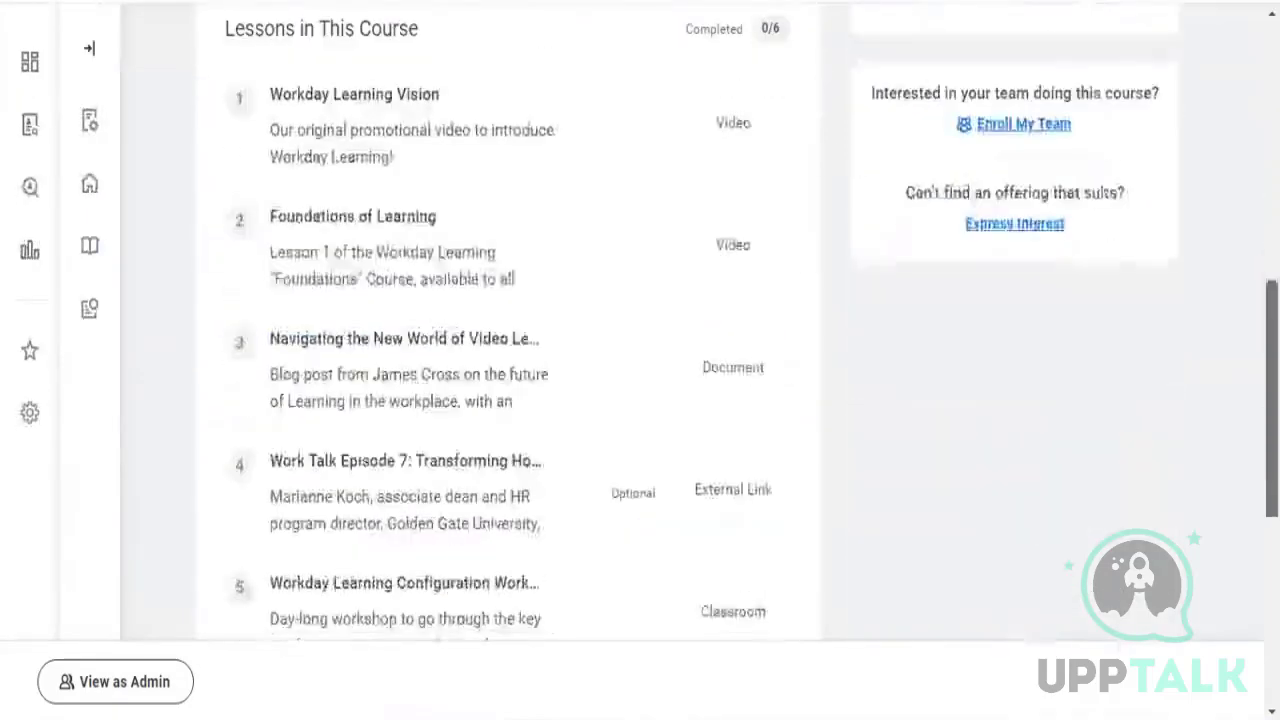
scroll(640, 330, down, 5)
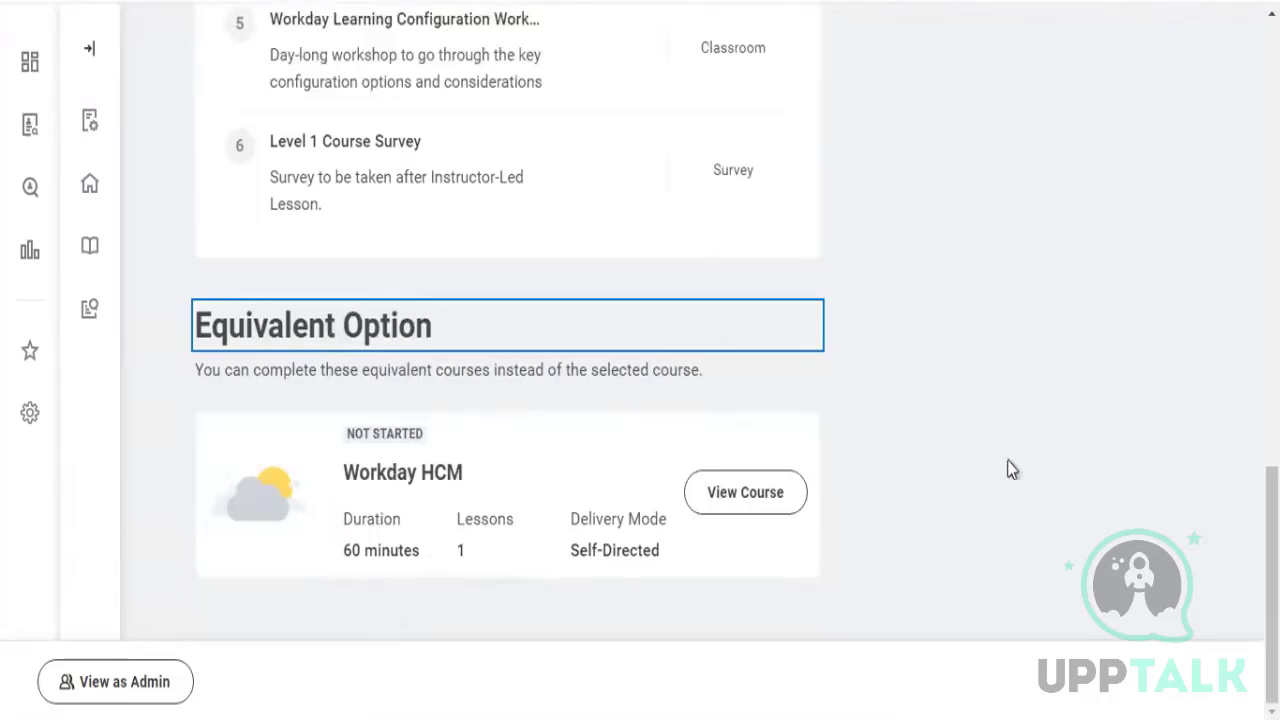
drag(1271, 558, 1271, 90)
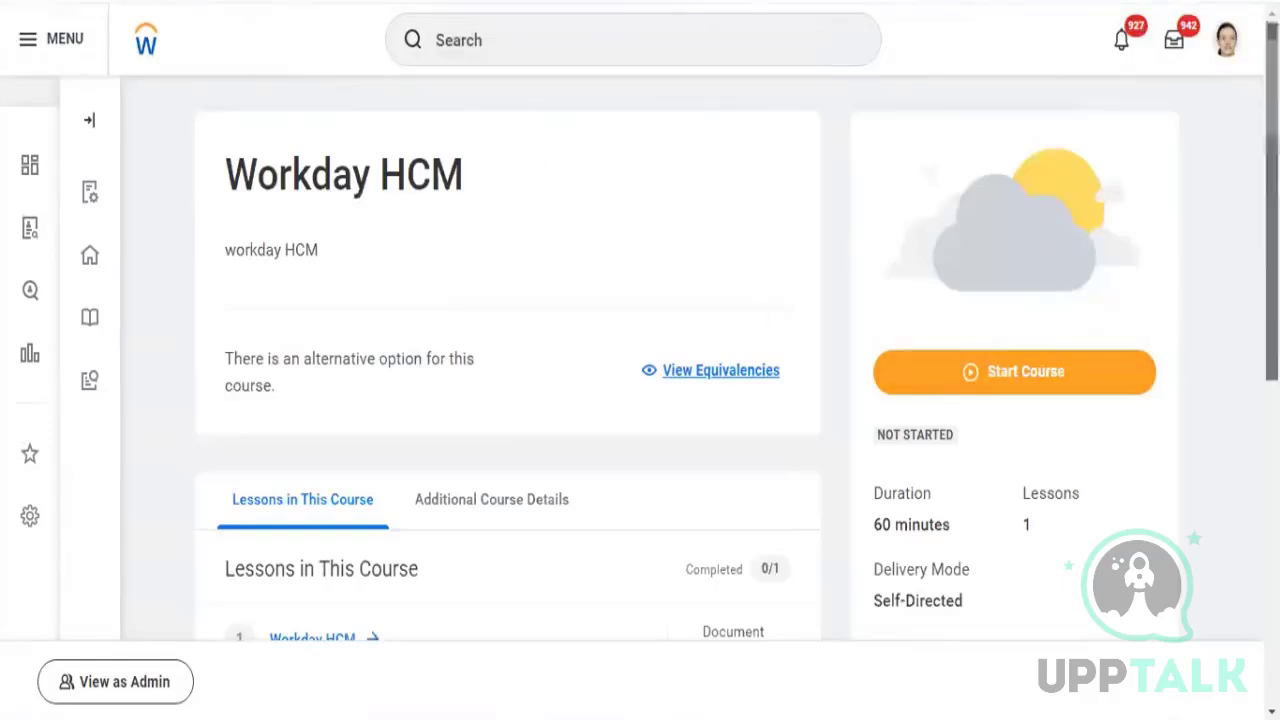
- On the Workday HCM course page, view the equivalencies and highlight the equivalent course's title, Introduction to Workday Learning
scroll(640, 320, down, 2)
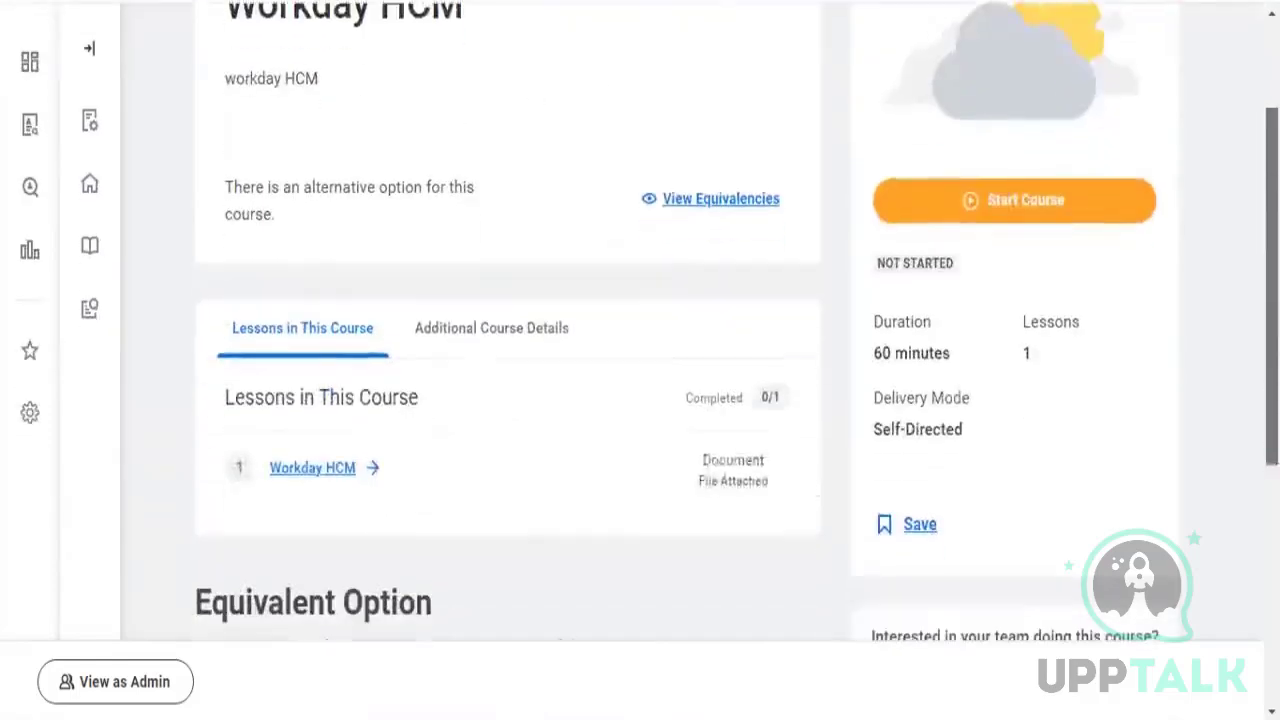
click(706, 198)
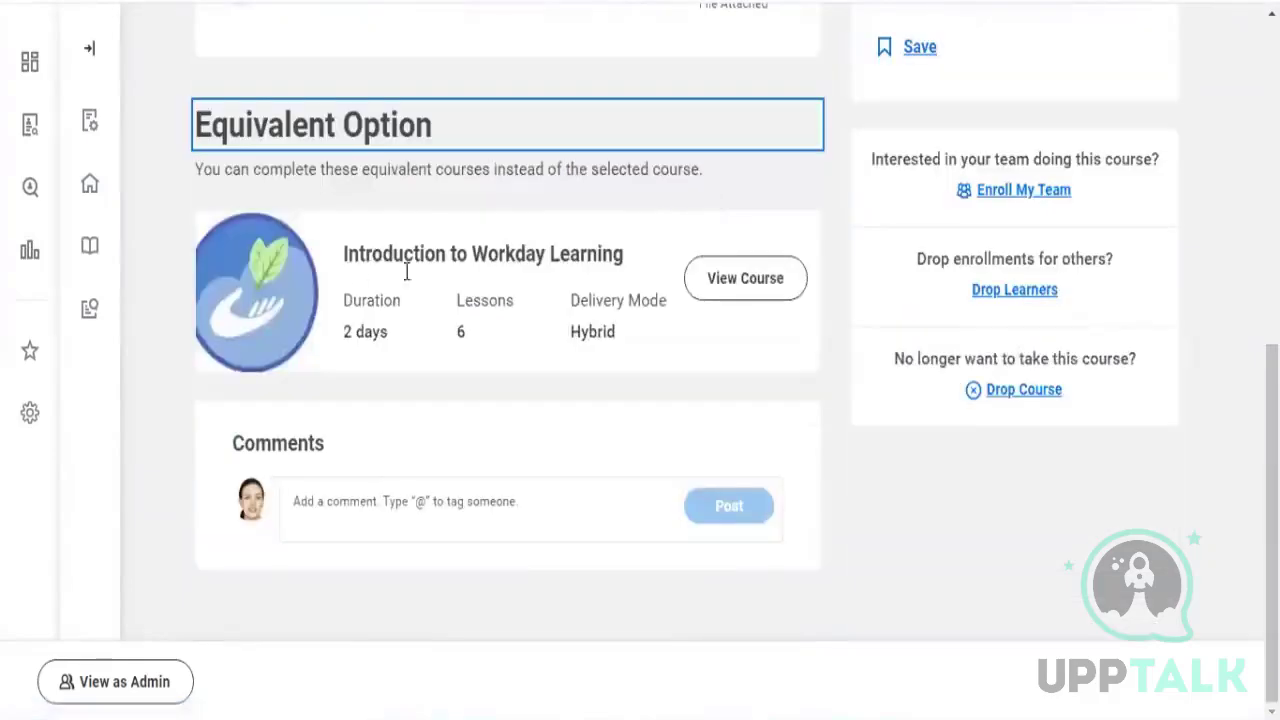
drag(343, 254, 625, 256)
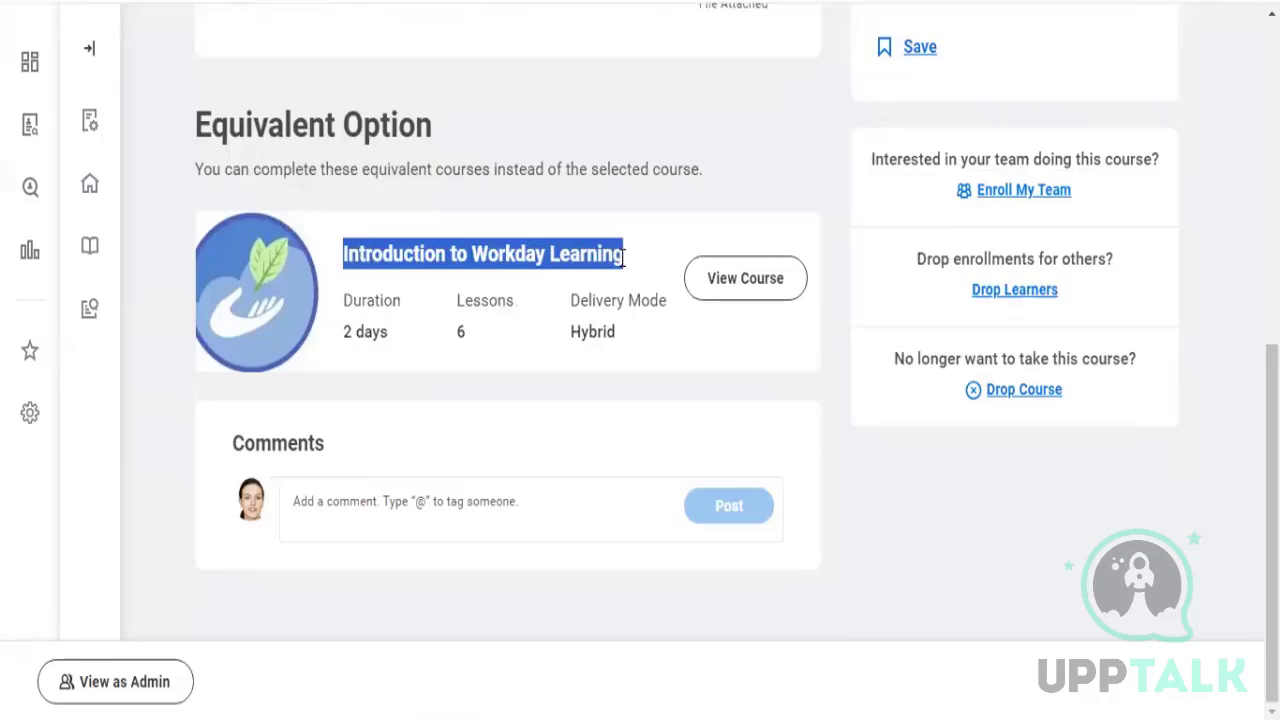
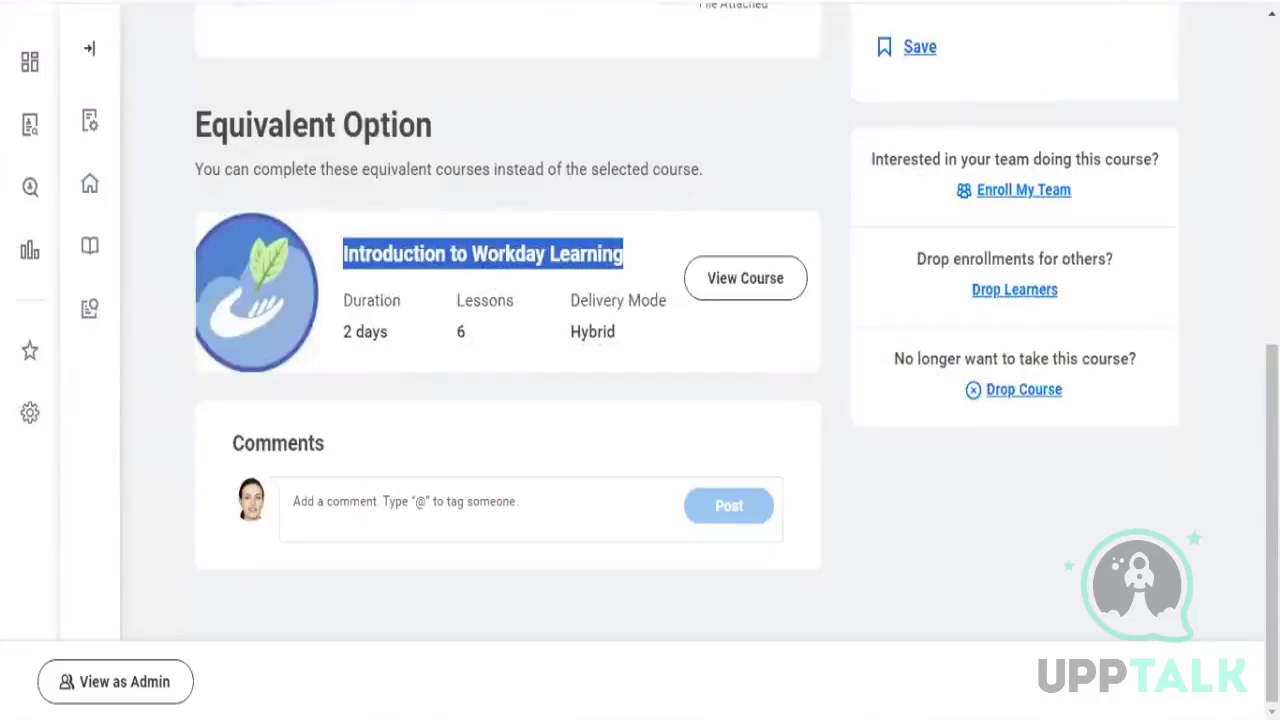
- Search for "create learning pre re" and open the Create Learning Prerequisite Rule task
scroll(640, 340, up, 6)
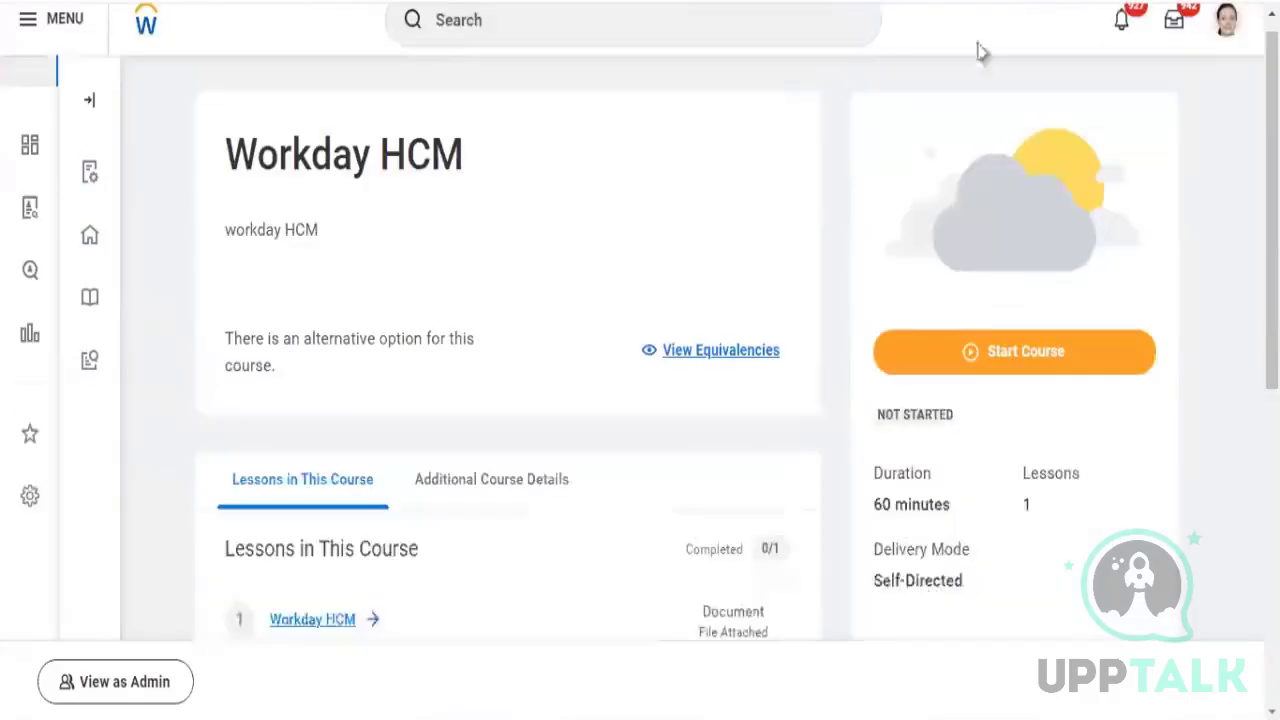
click(749, 34)
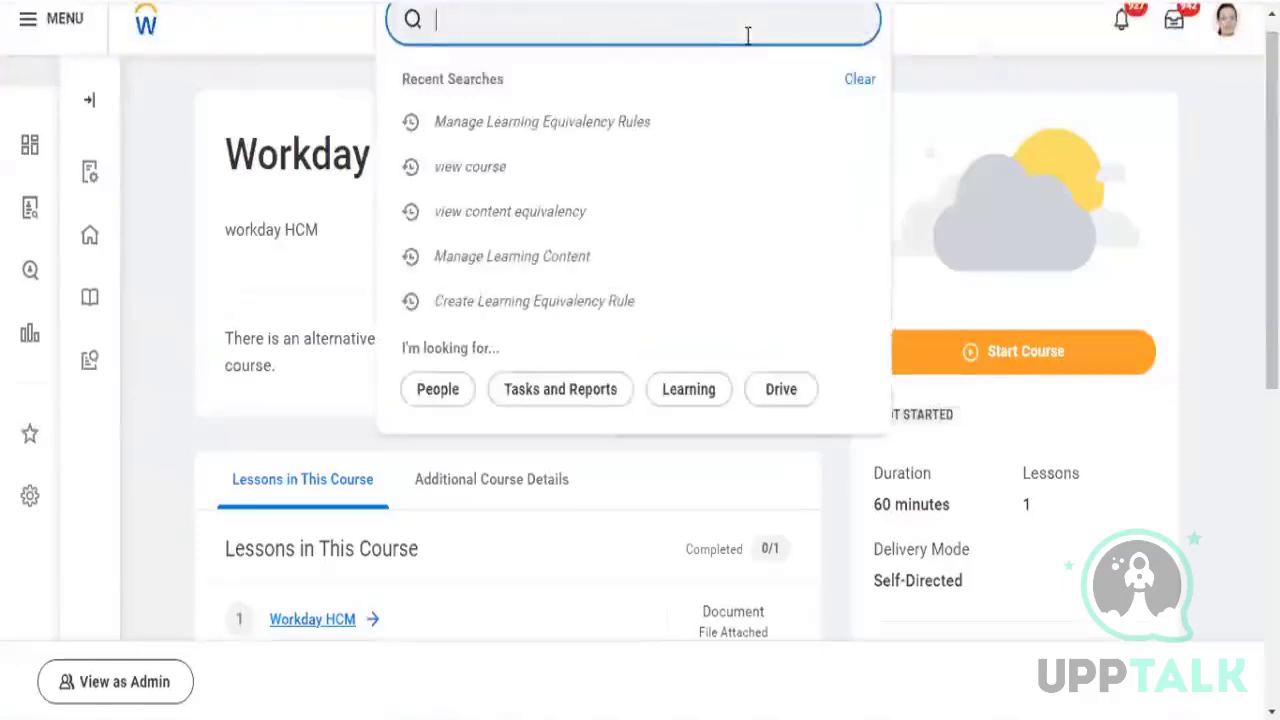
text(cre)
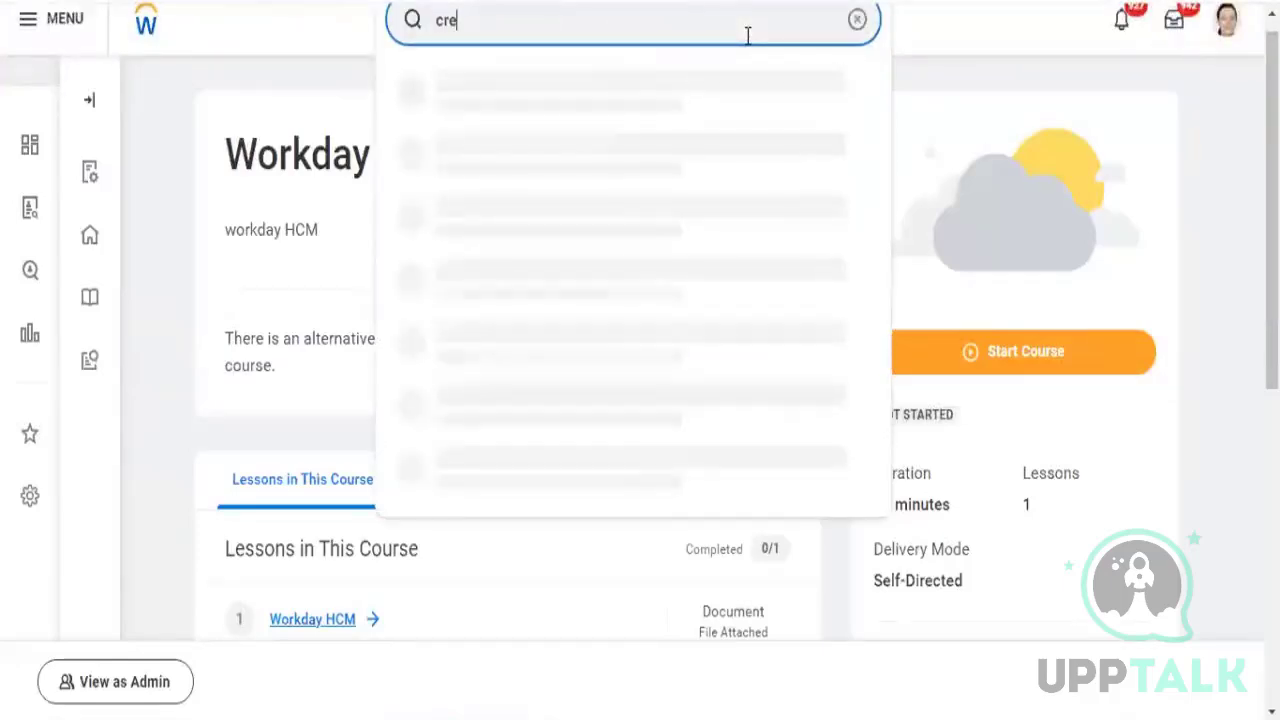
text(ate le)
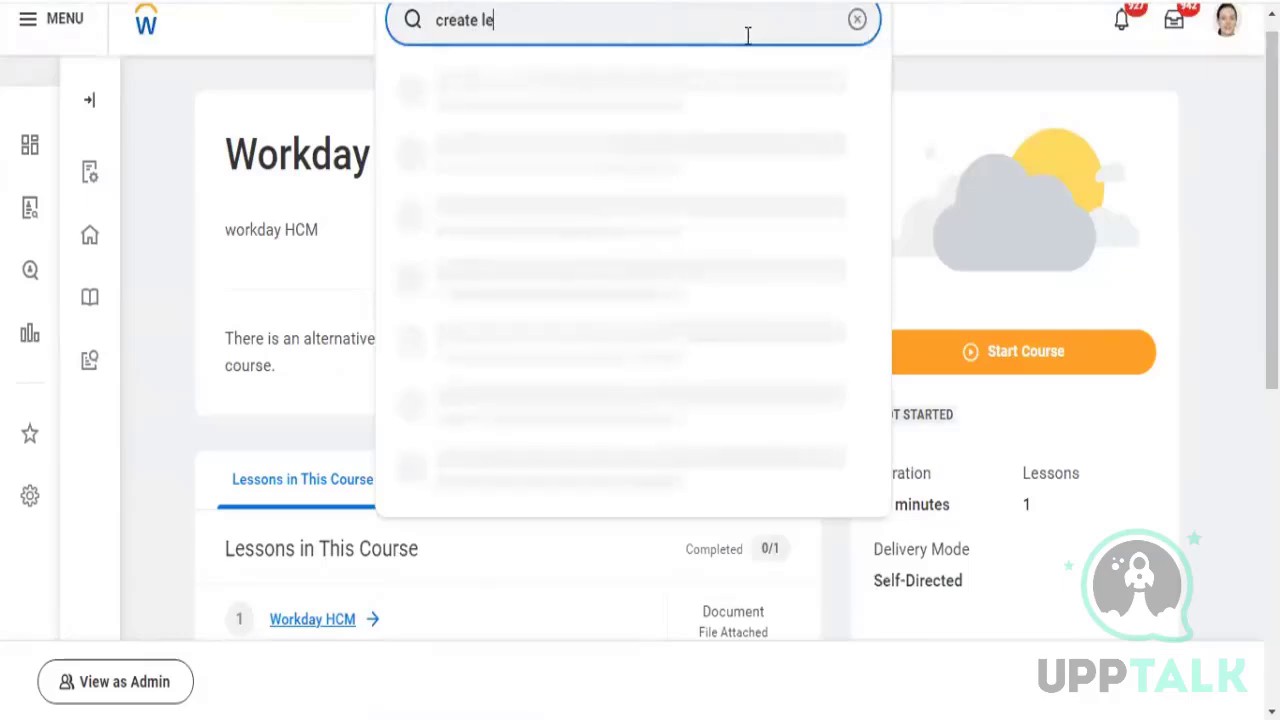
text(arn)
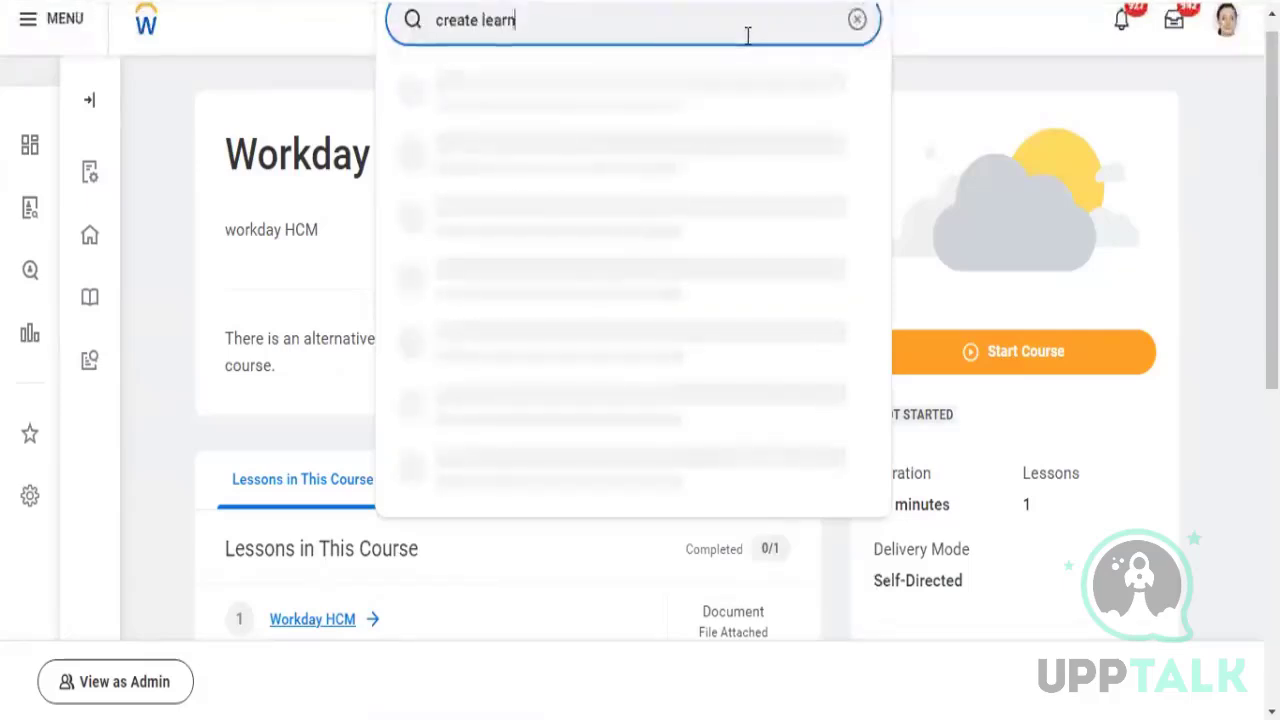
text(ing p)
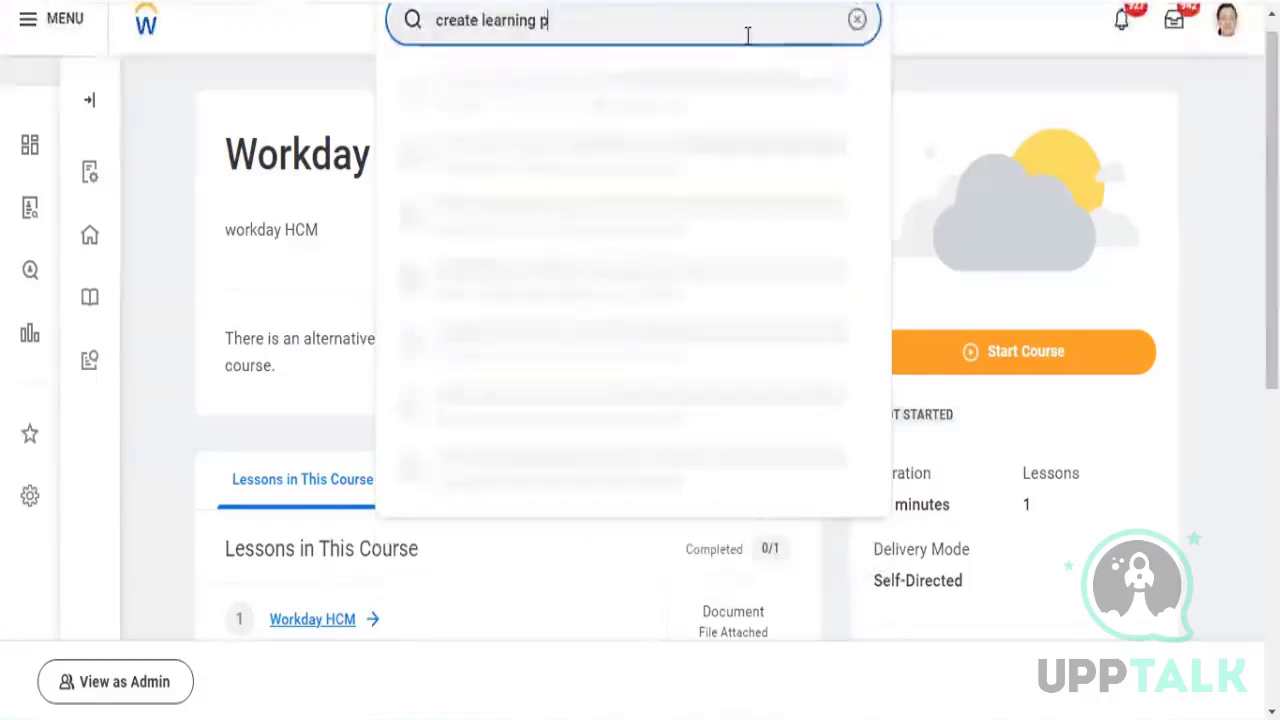
text(re re)
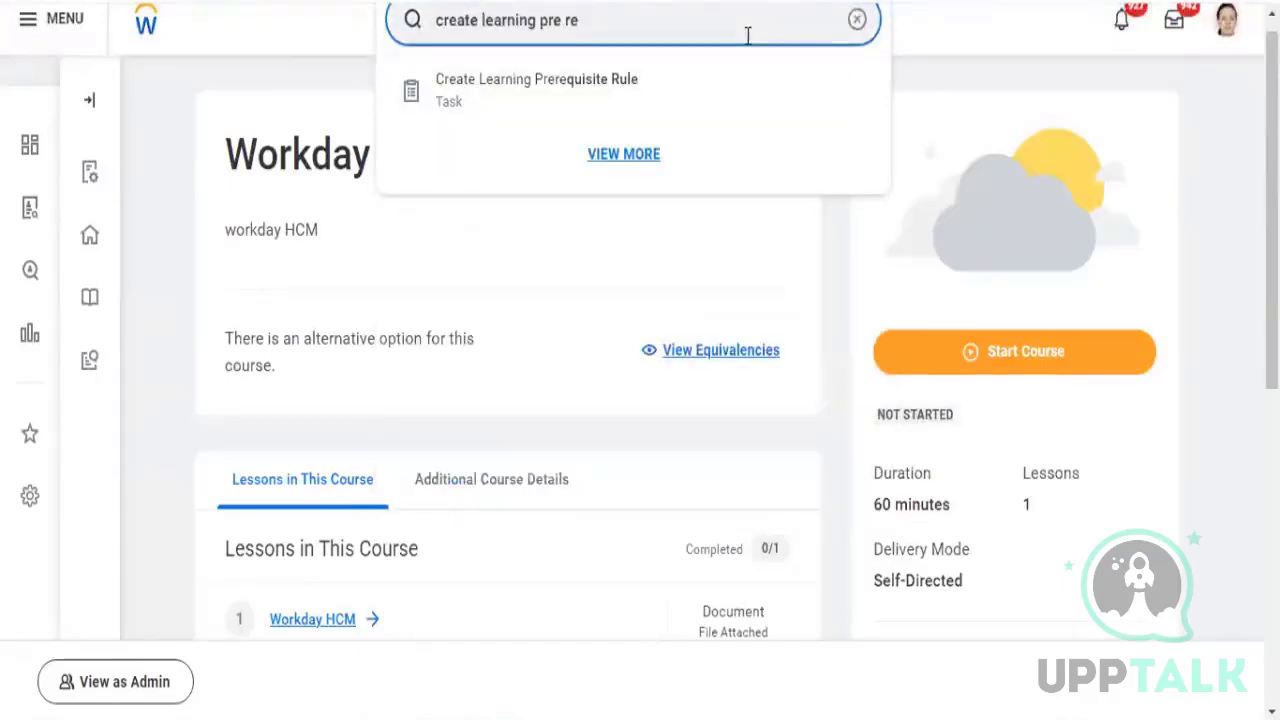
click(610, 90)
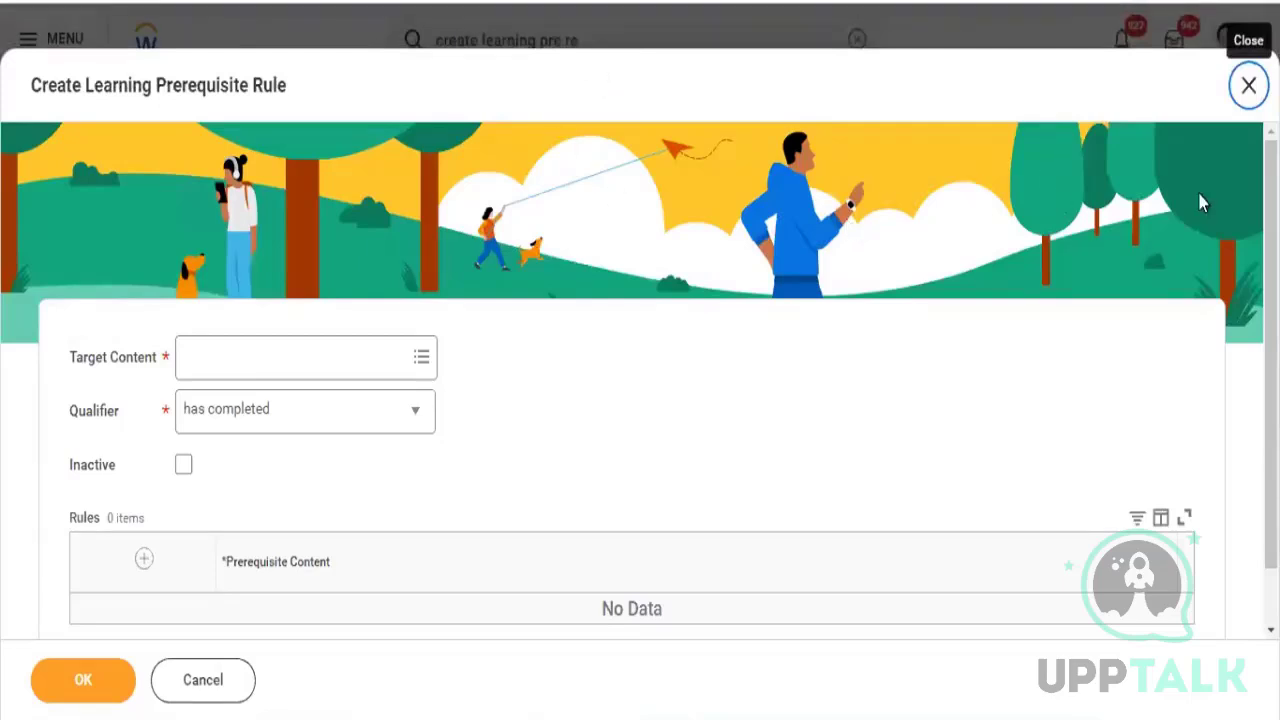
- Set the prerequisite rule's target content to Introduction to Workday Learning, found by searching for "Workday Learning"
scroll(640, 373, down, 2)
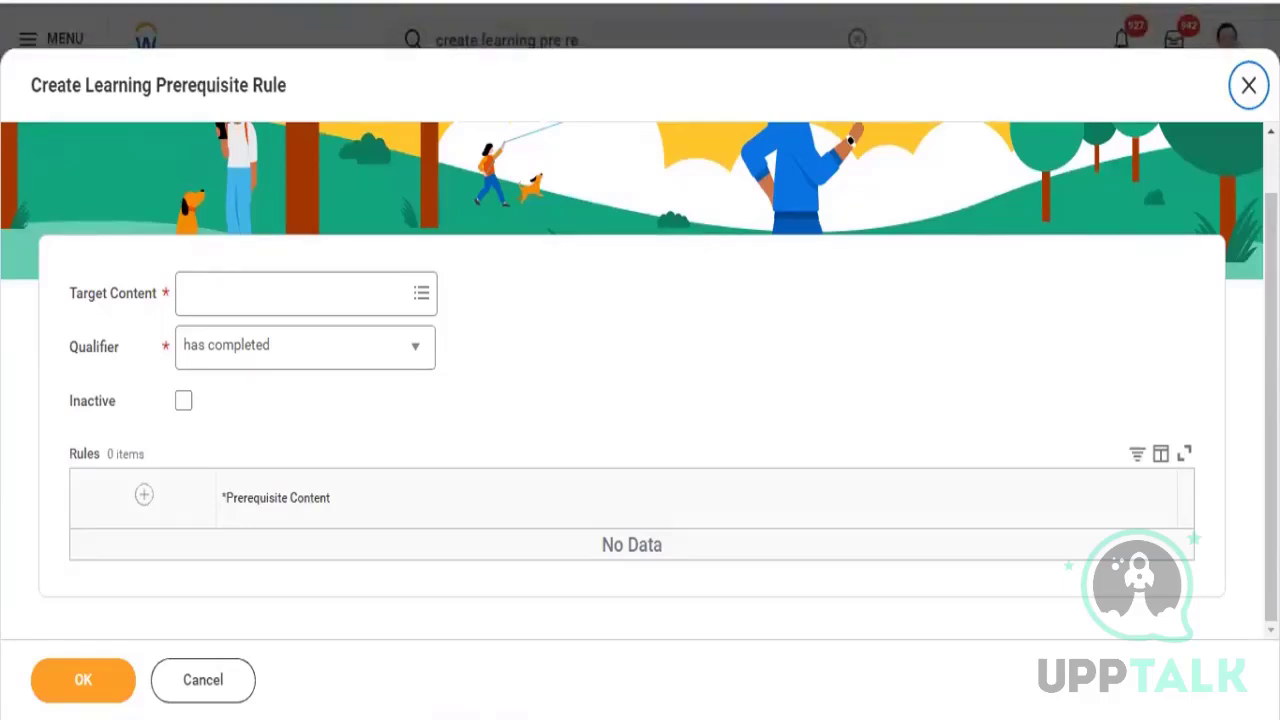
click(357, 301)
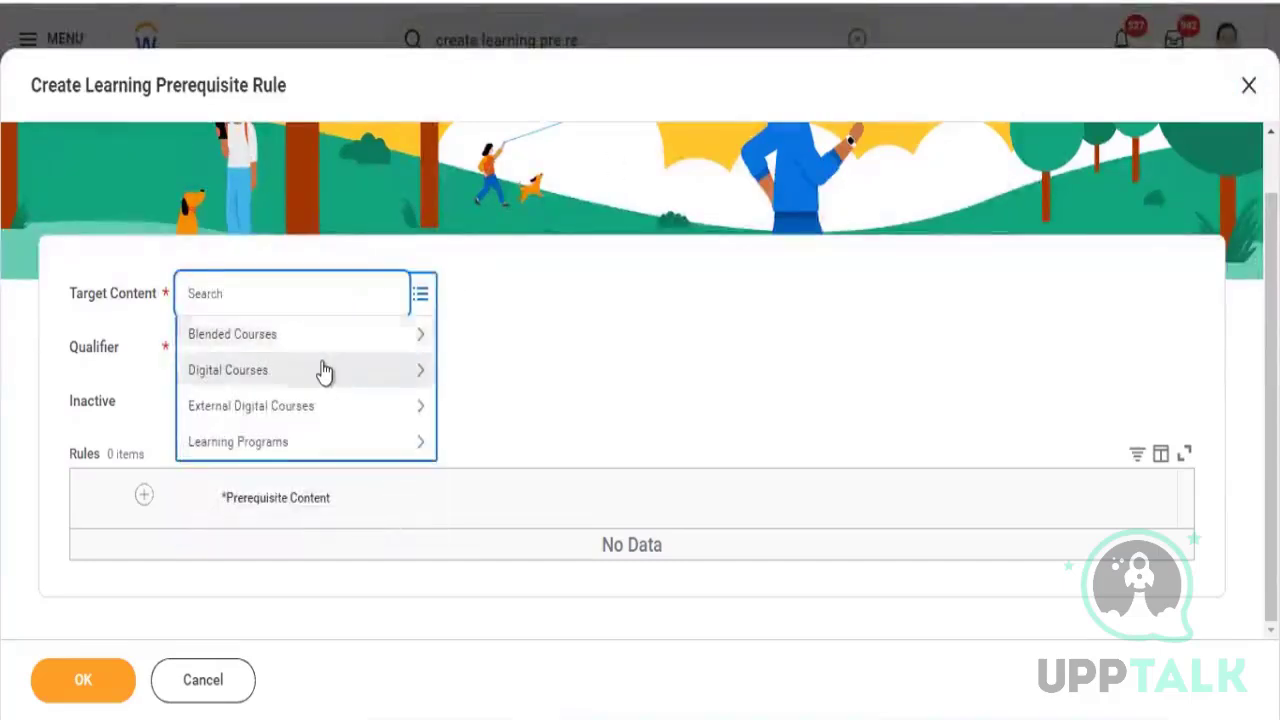
click(317, 376)
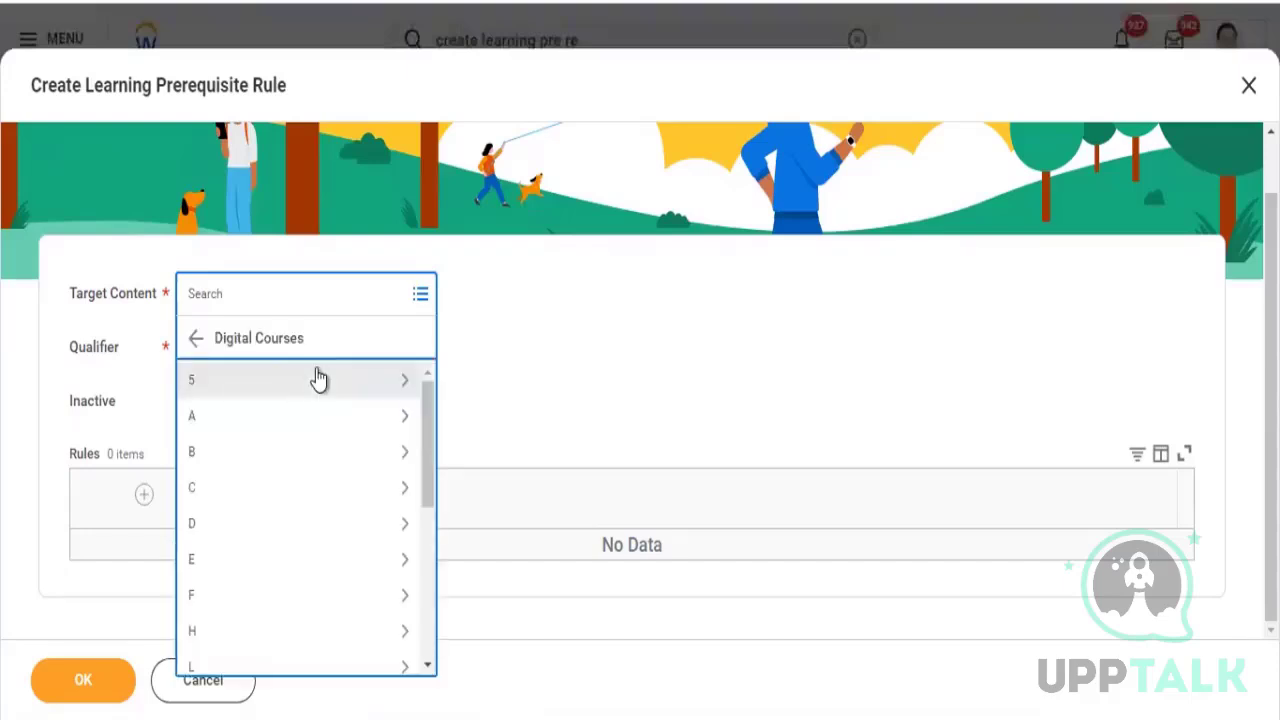
click(290, 296)
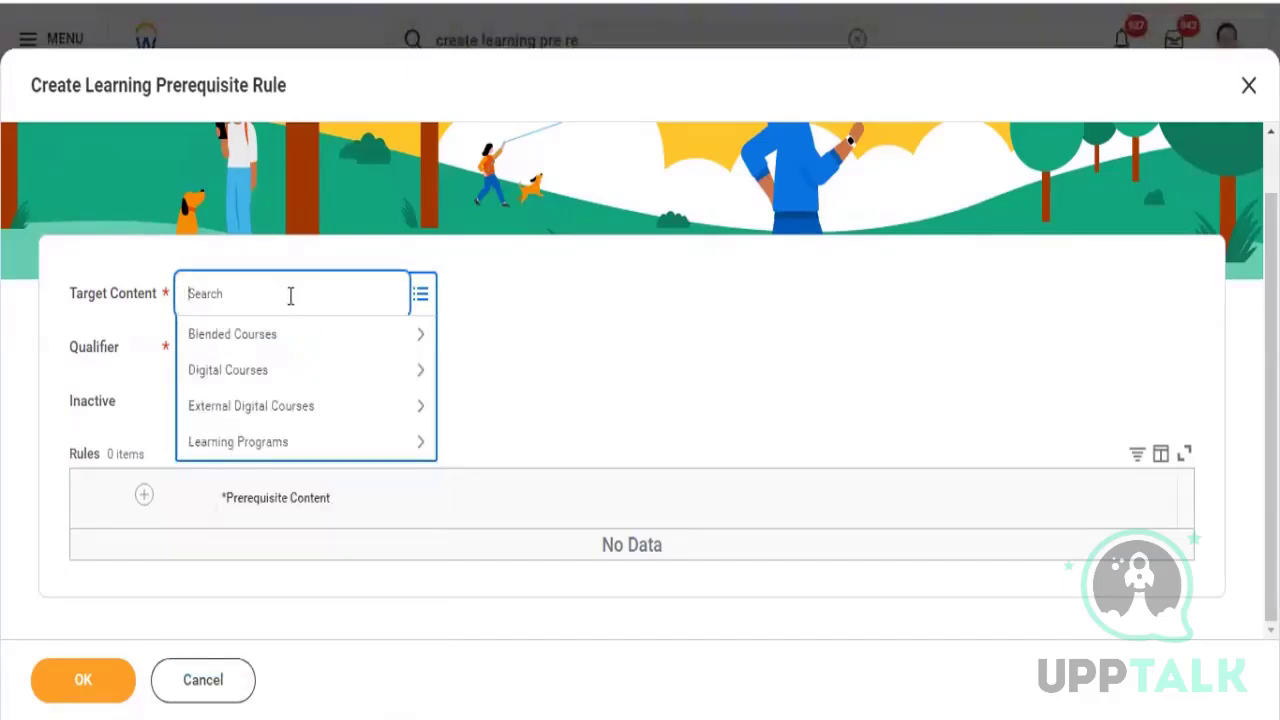
text(Workday )
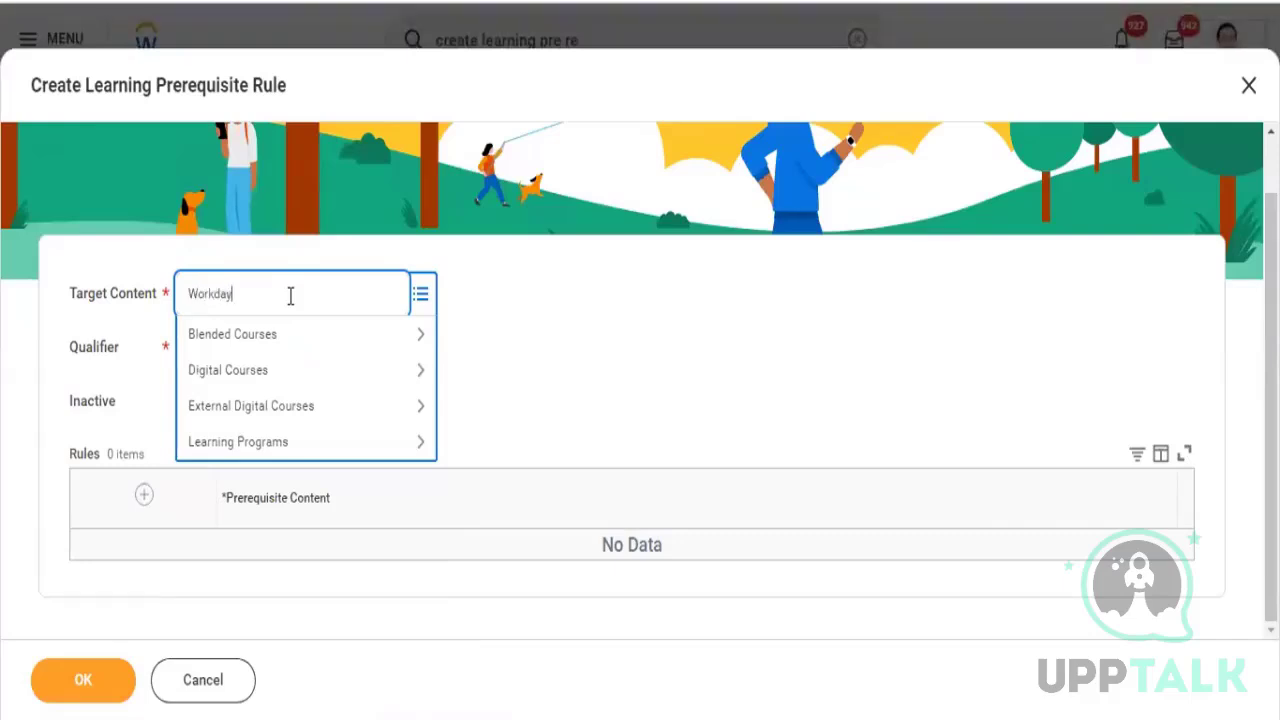
text(Learning)
key(Return)
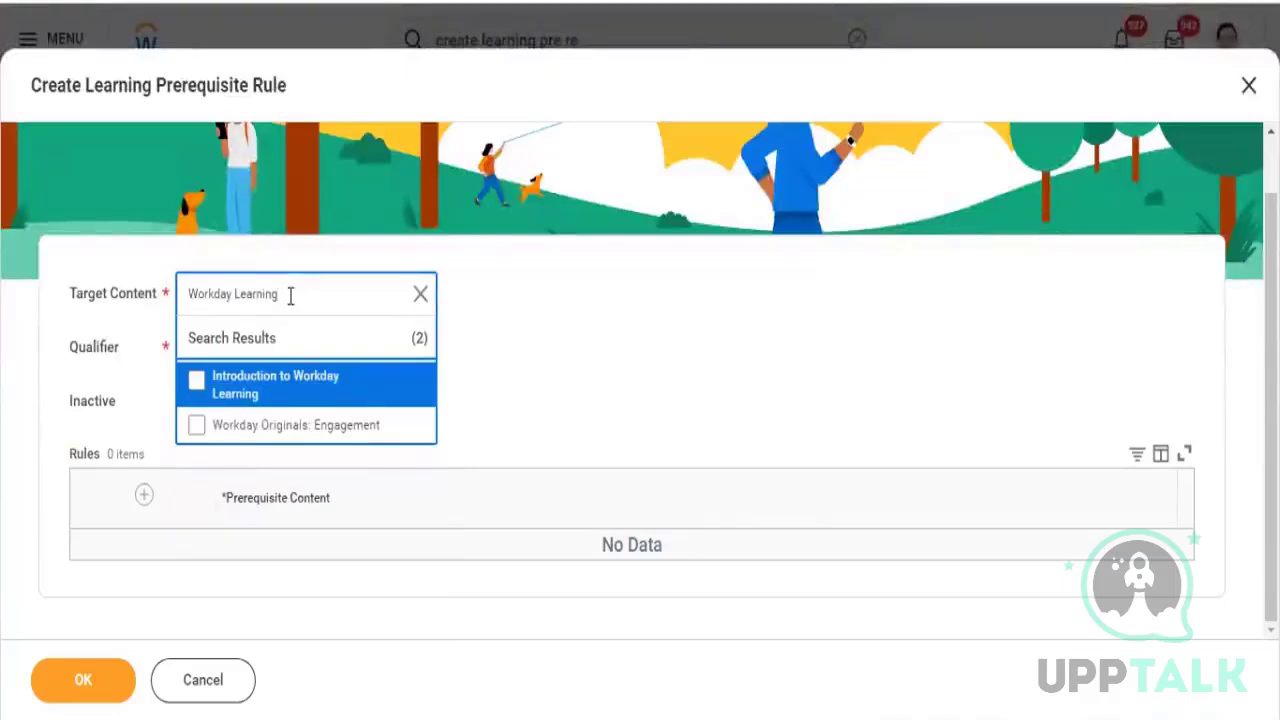
click(234, 392)
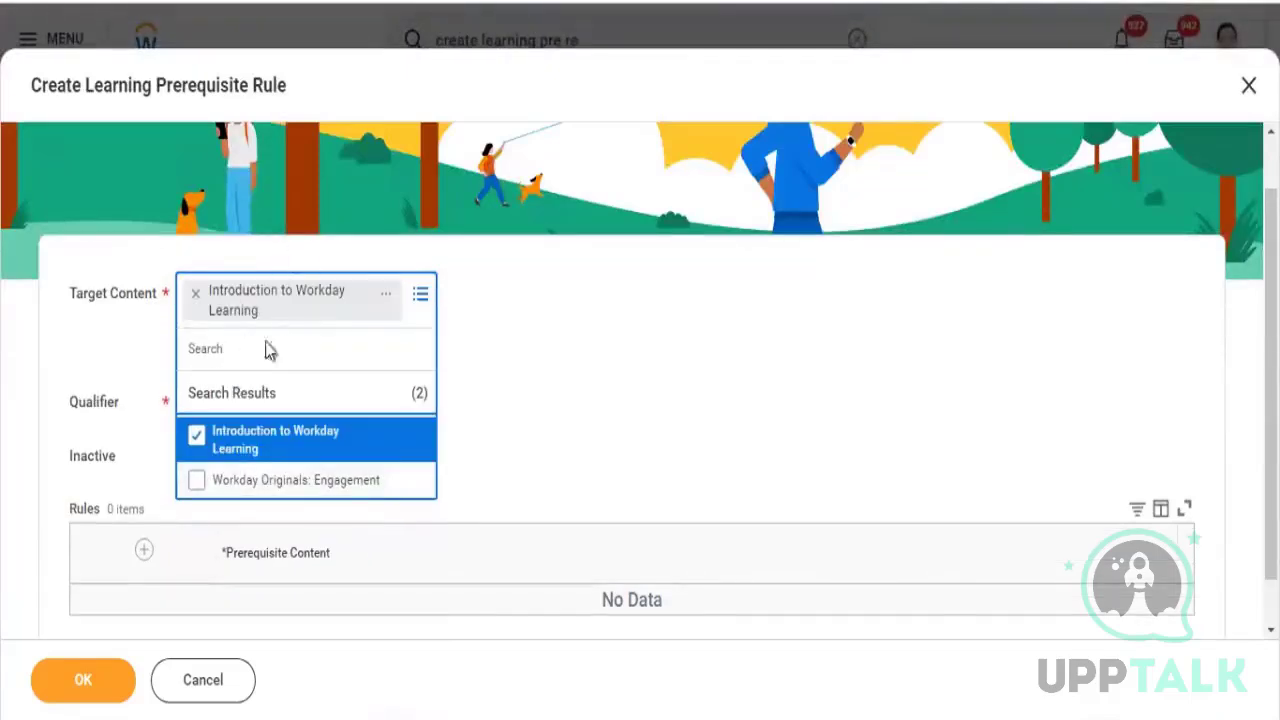
- Add a rule row and choose Workday HCM Fundamentals as its prerequisite content, searching for "Workday Basic"
click(144, 550)
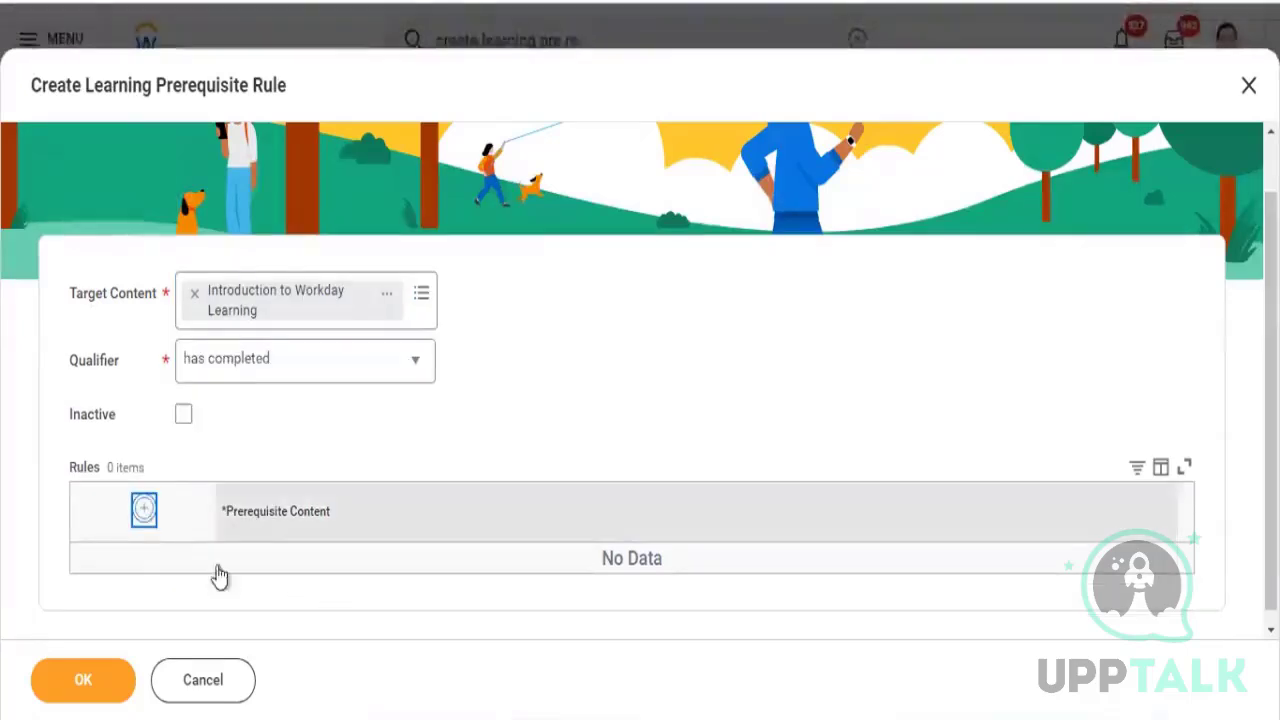
click(144, 510)
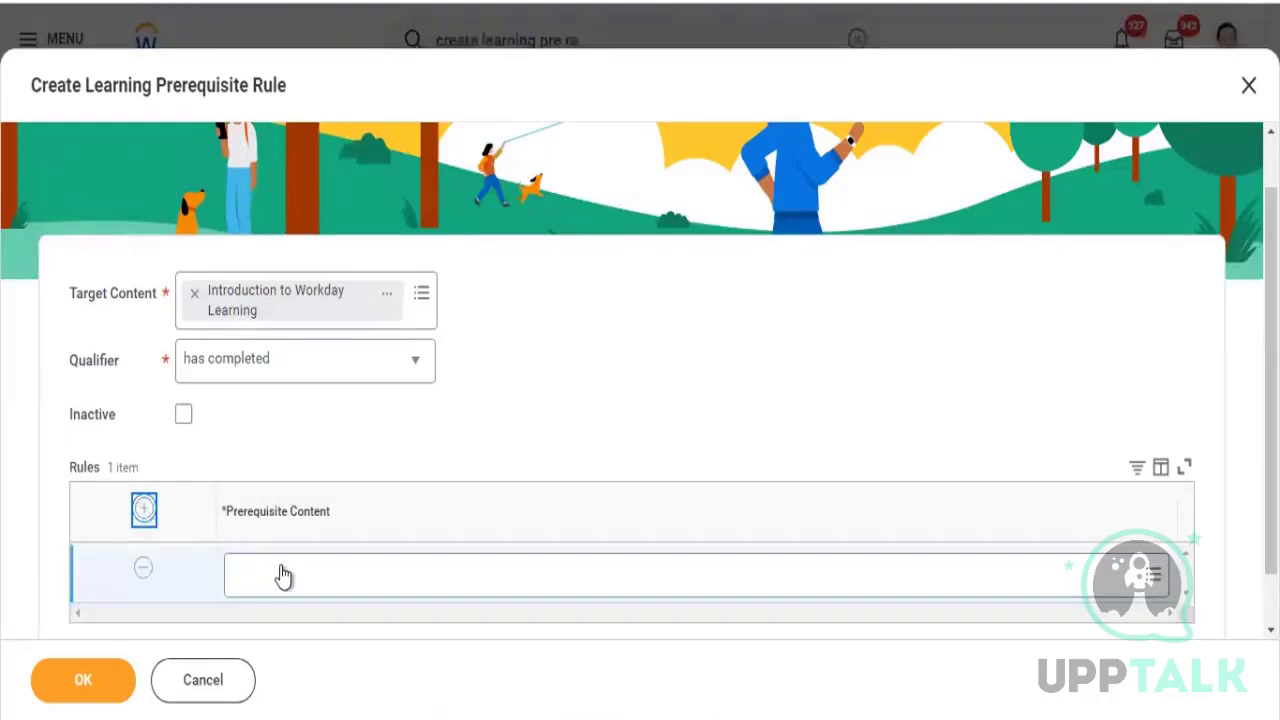
click(283, 566)
text(W)
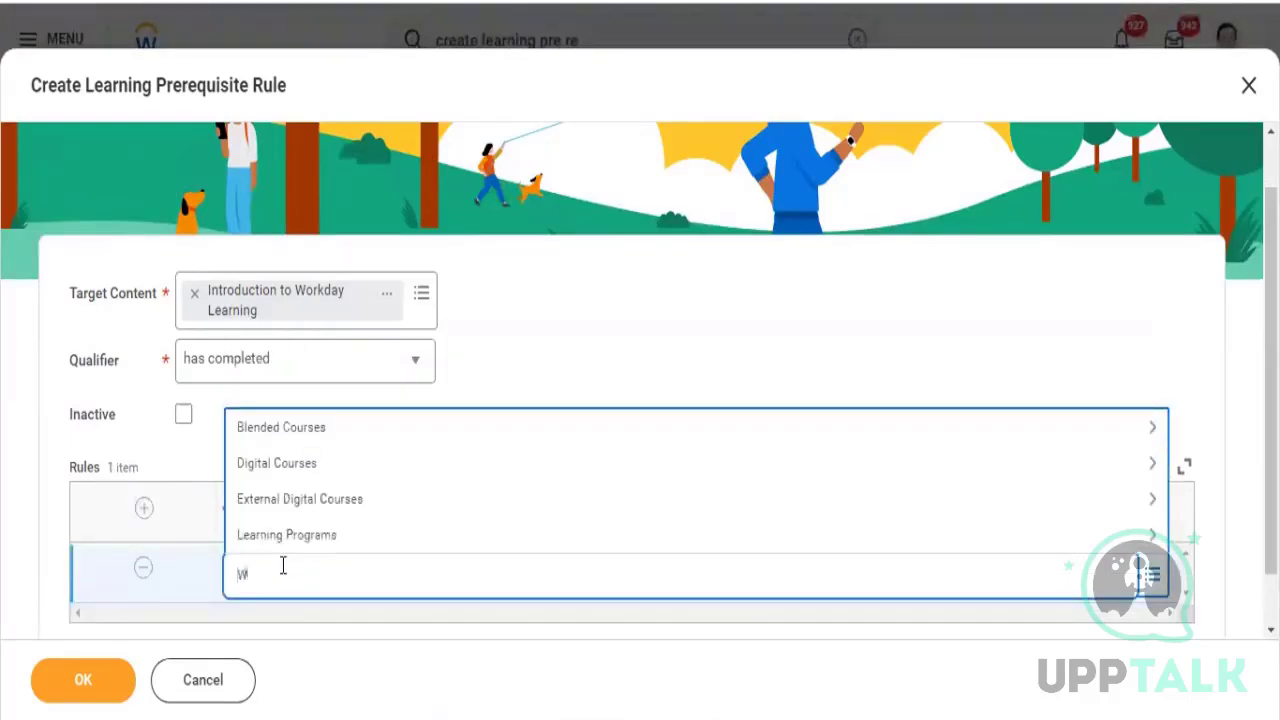
text(orkday Basic)
key(Return)
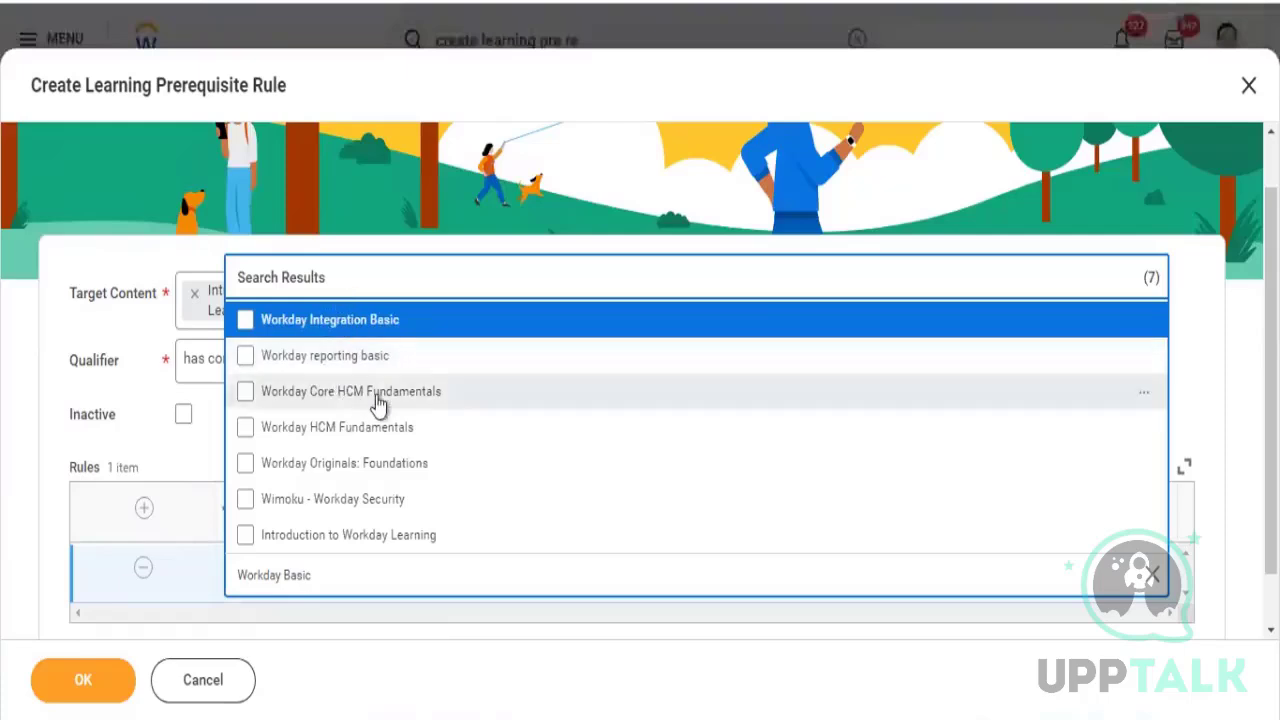
click(343, 432)
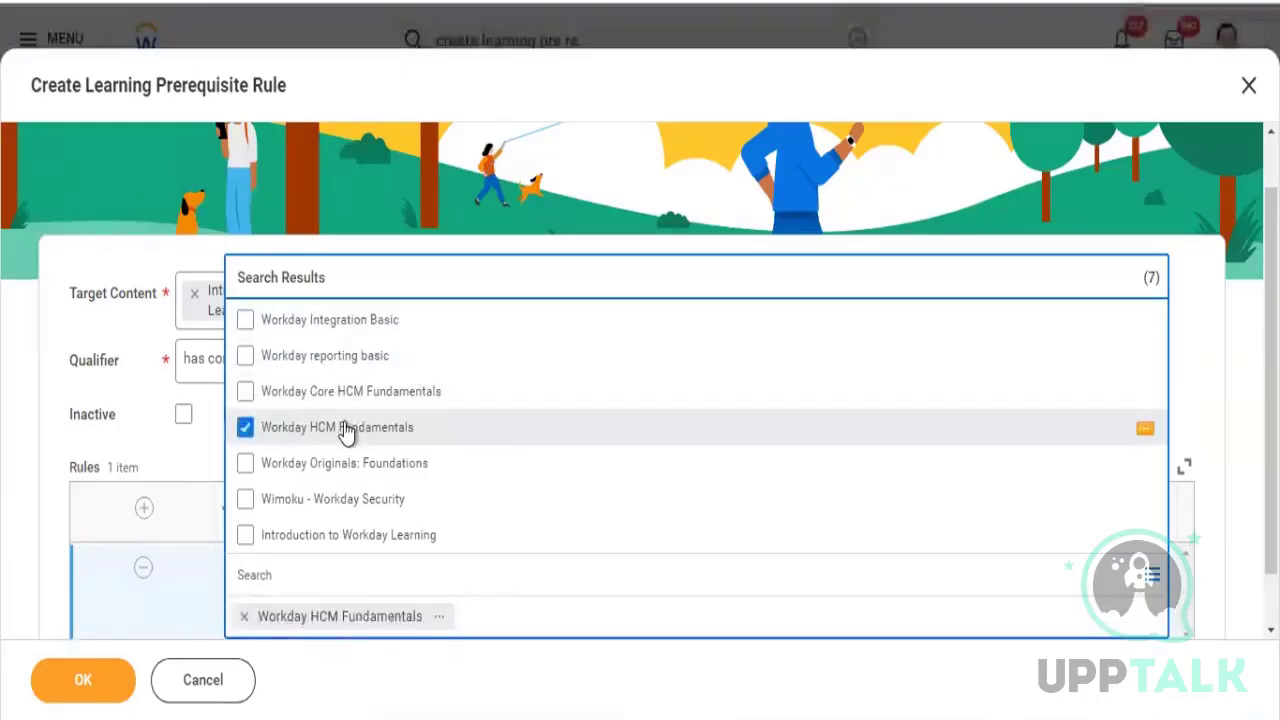
click(350, 673)
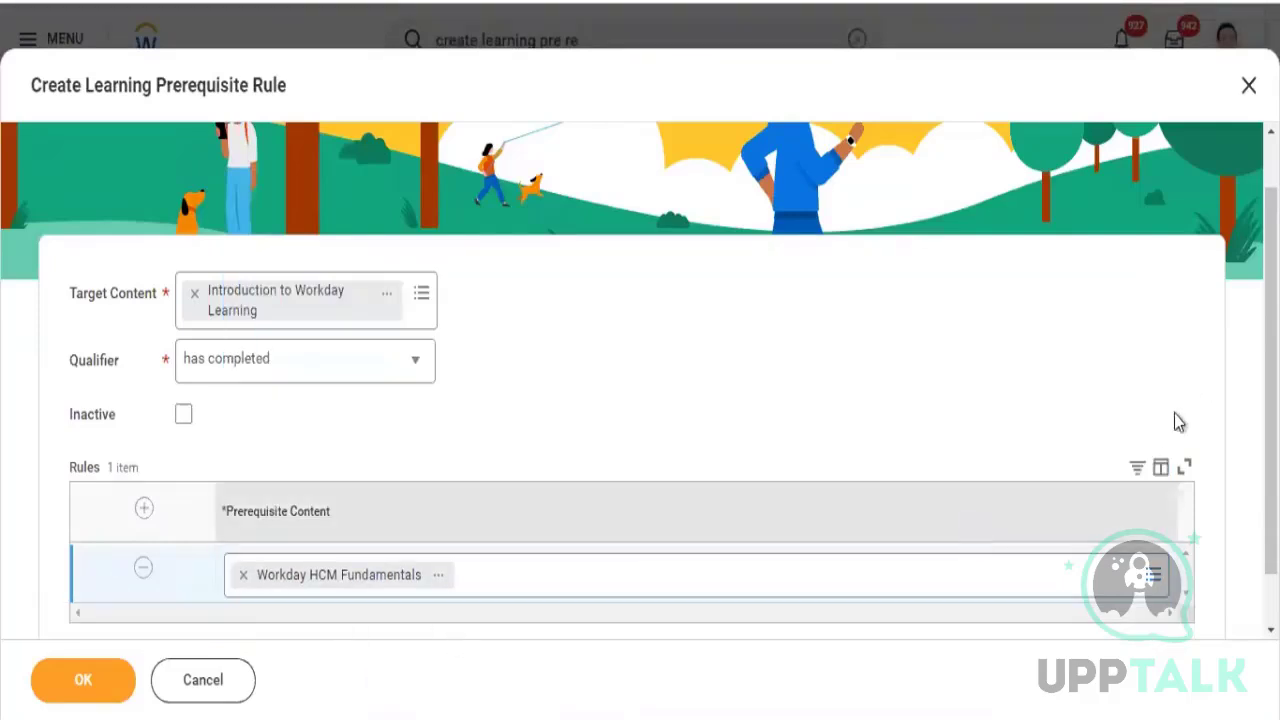
- Add Workday Pro Track HCM to the same row's prerequisite content and submit the prerequisite rule
scroll(640, 373, down, 1)
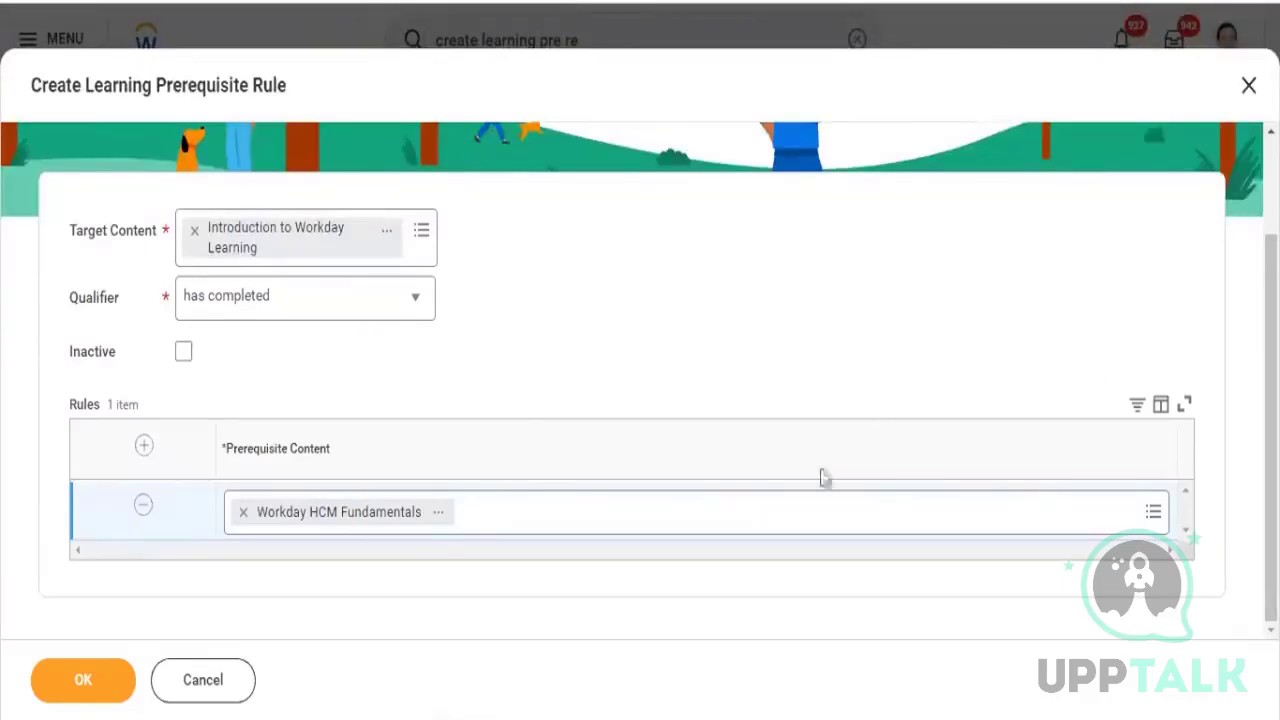
click(771, 514)
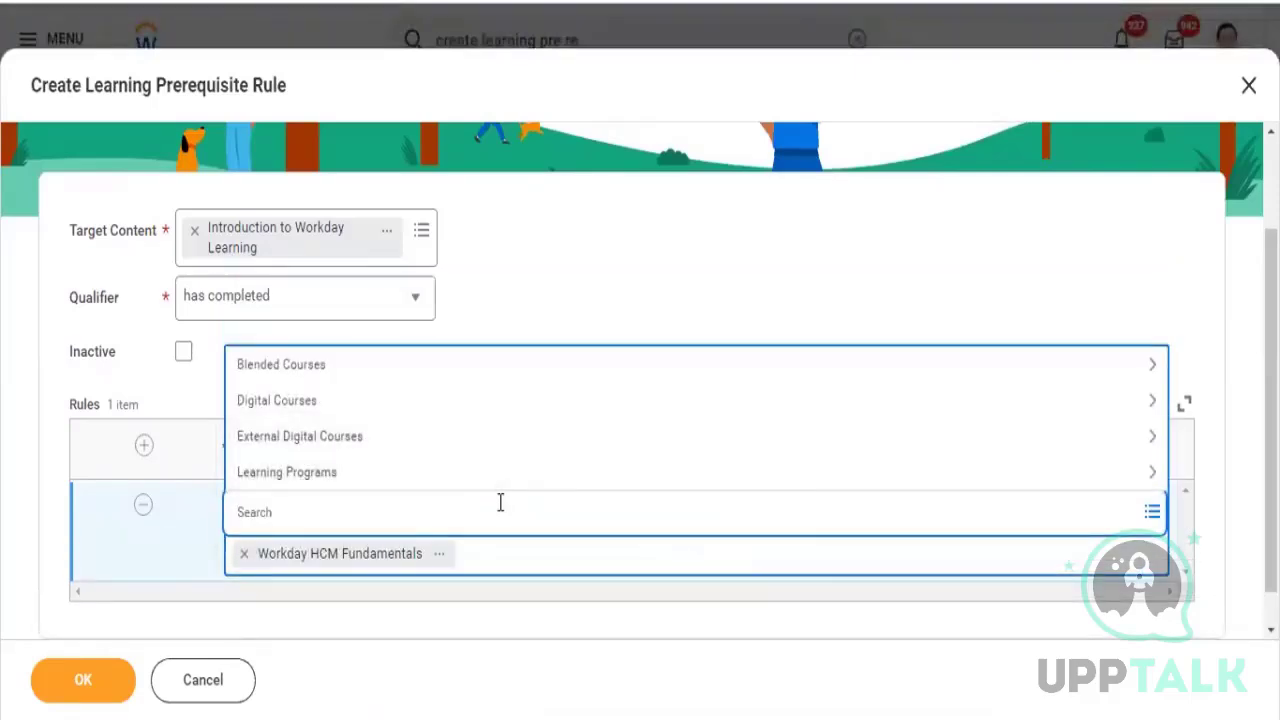
text(Workday HC)
key(Return)
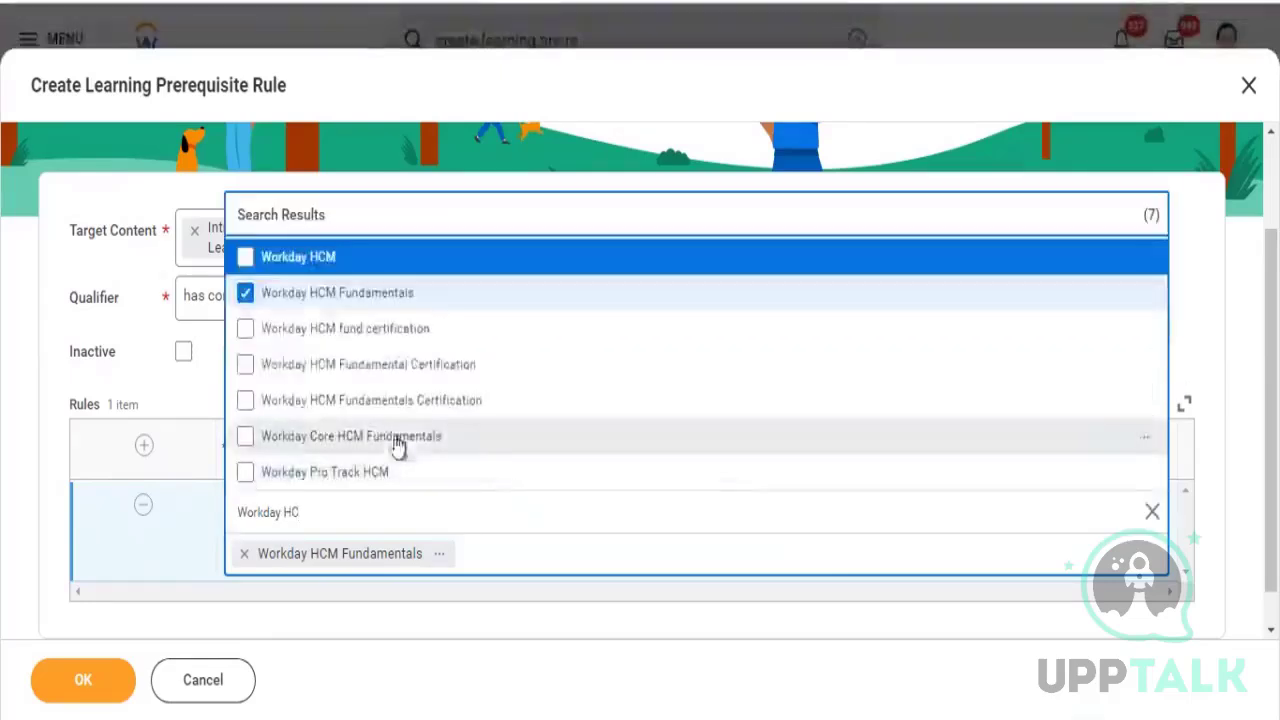
click(315, 478)
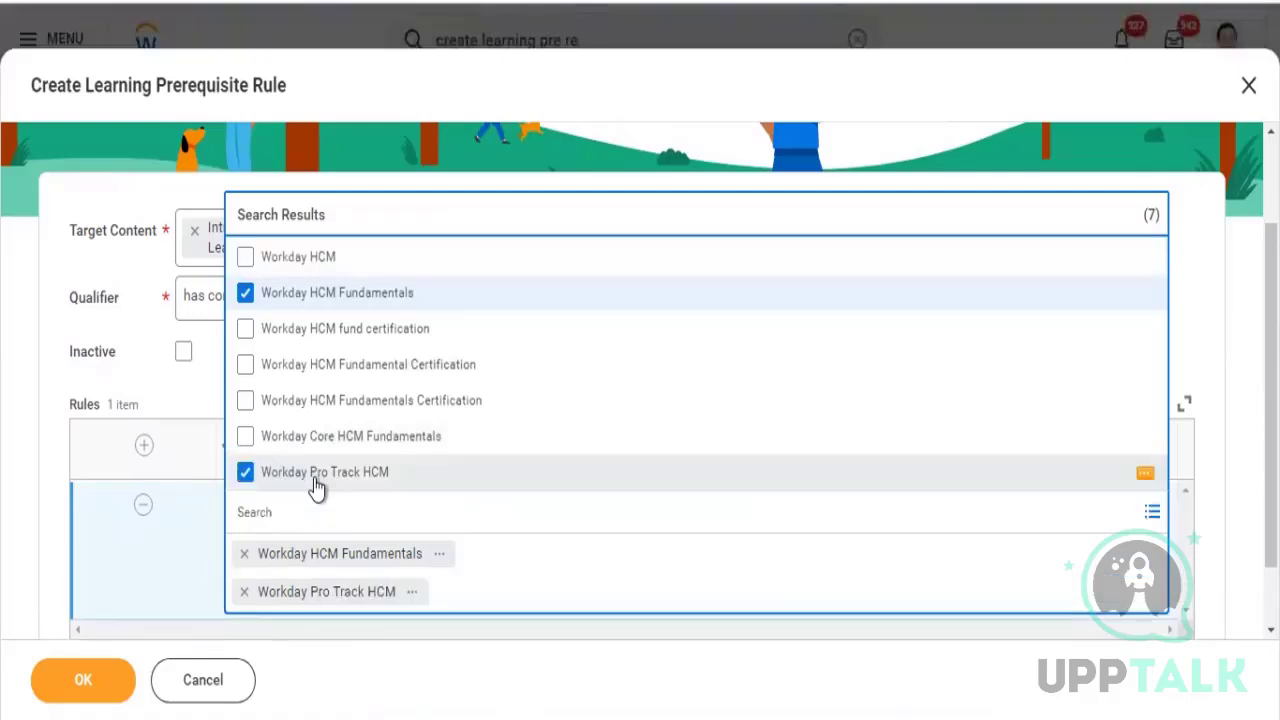
click(165, 404)
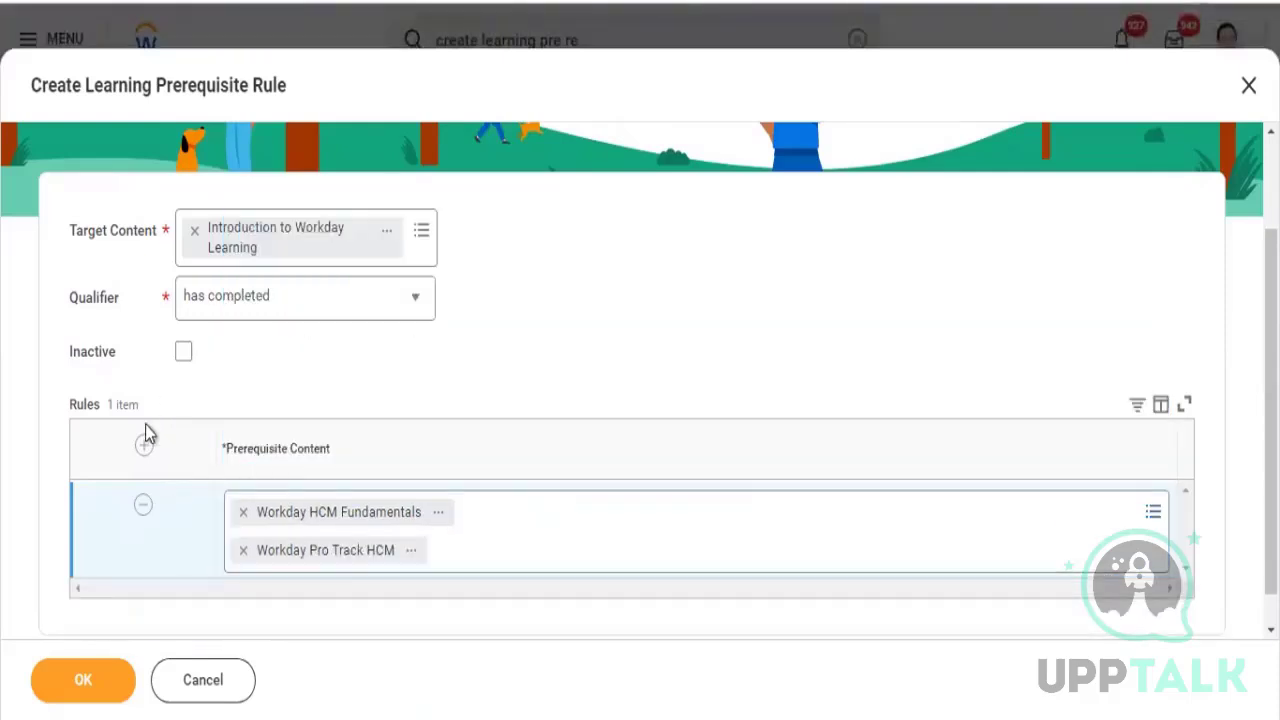
click(84, 682)
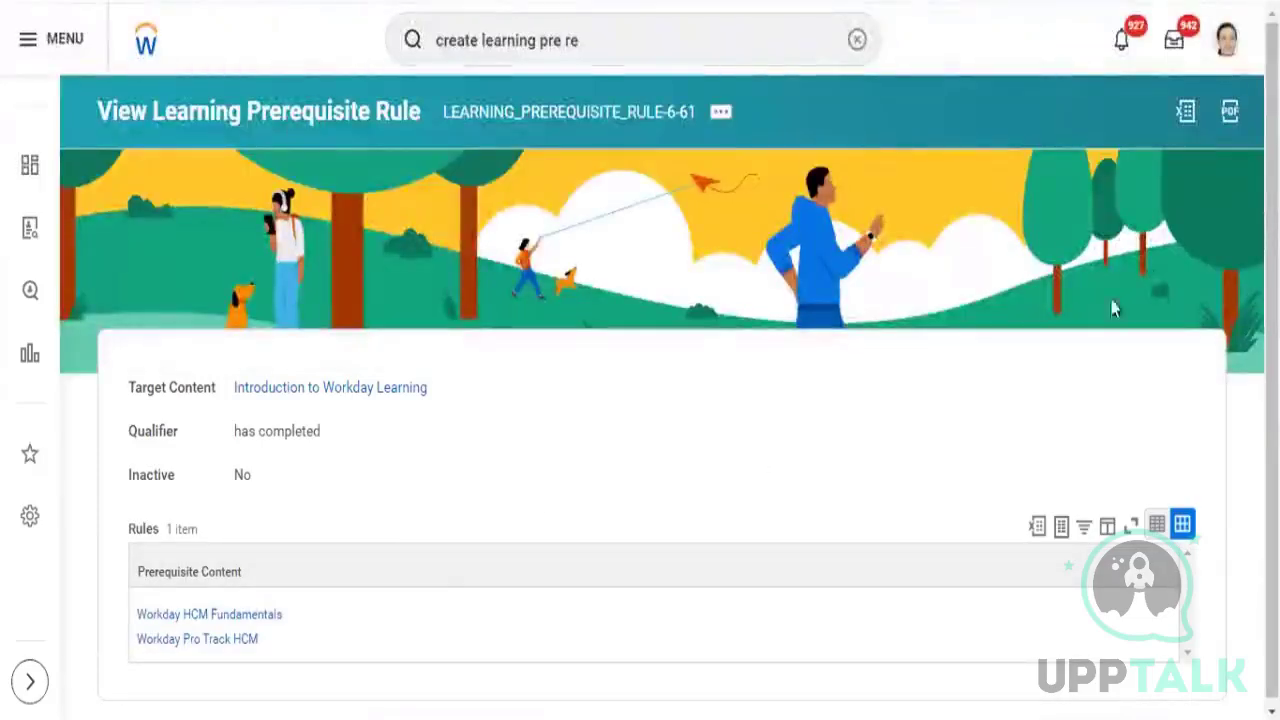
- Copy the target content name from the prerequisite rule and search for "Introduction to Workday Learning"
drag(1271, 240, 1271, 248)
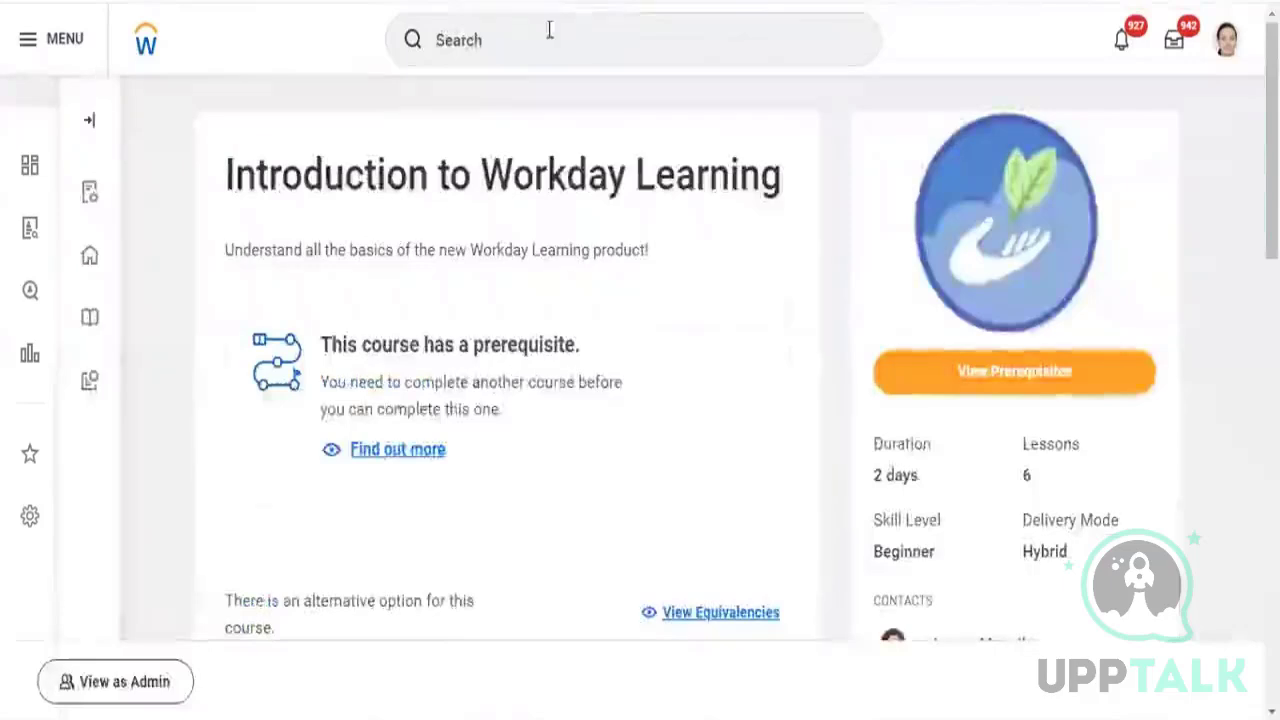
click(545, 32)
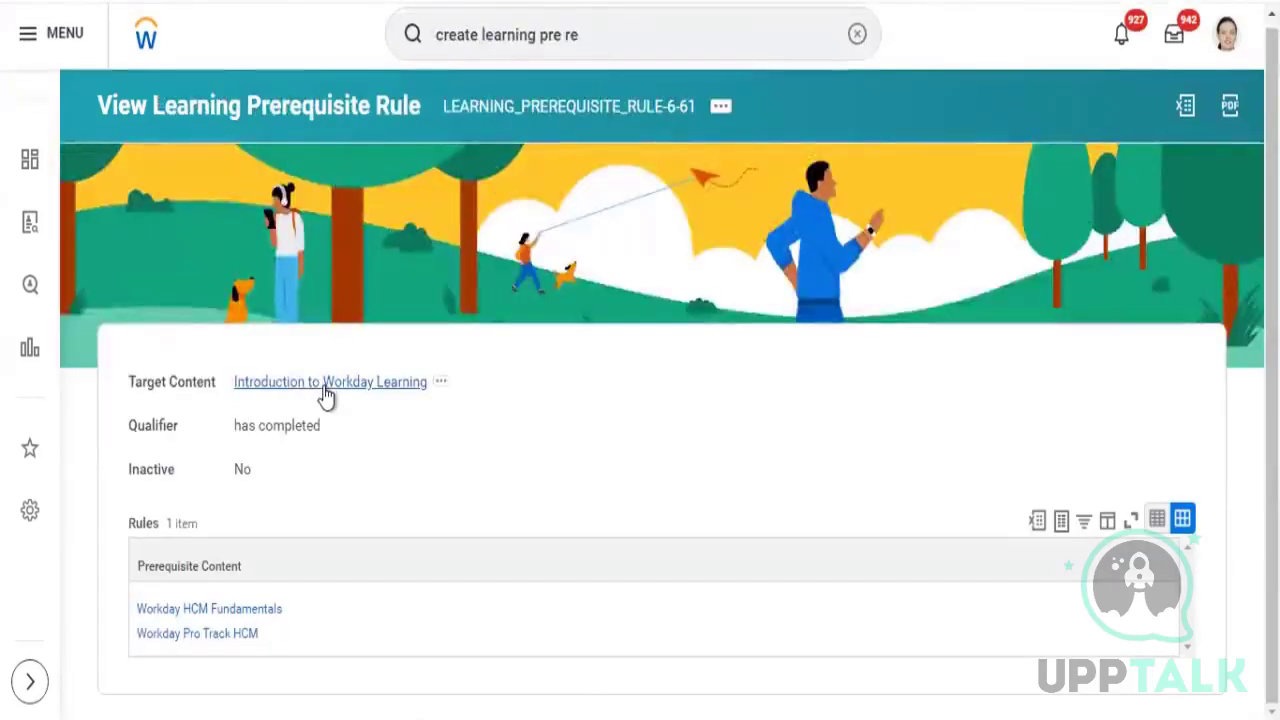
right_click(324, 393)
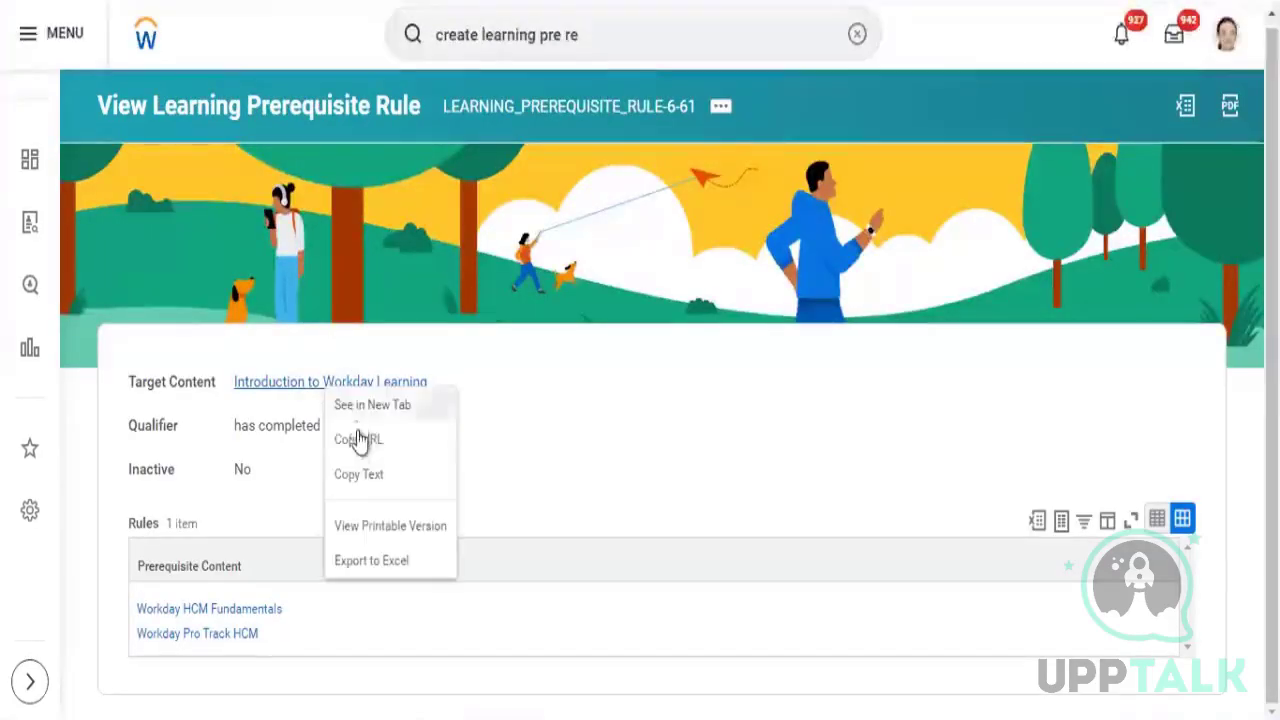
click(353, 476)
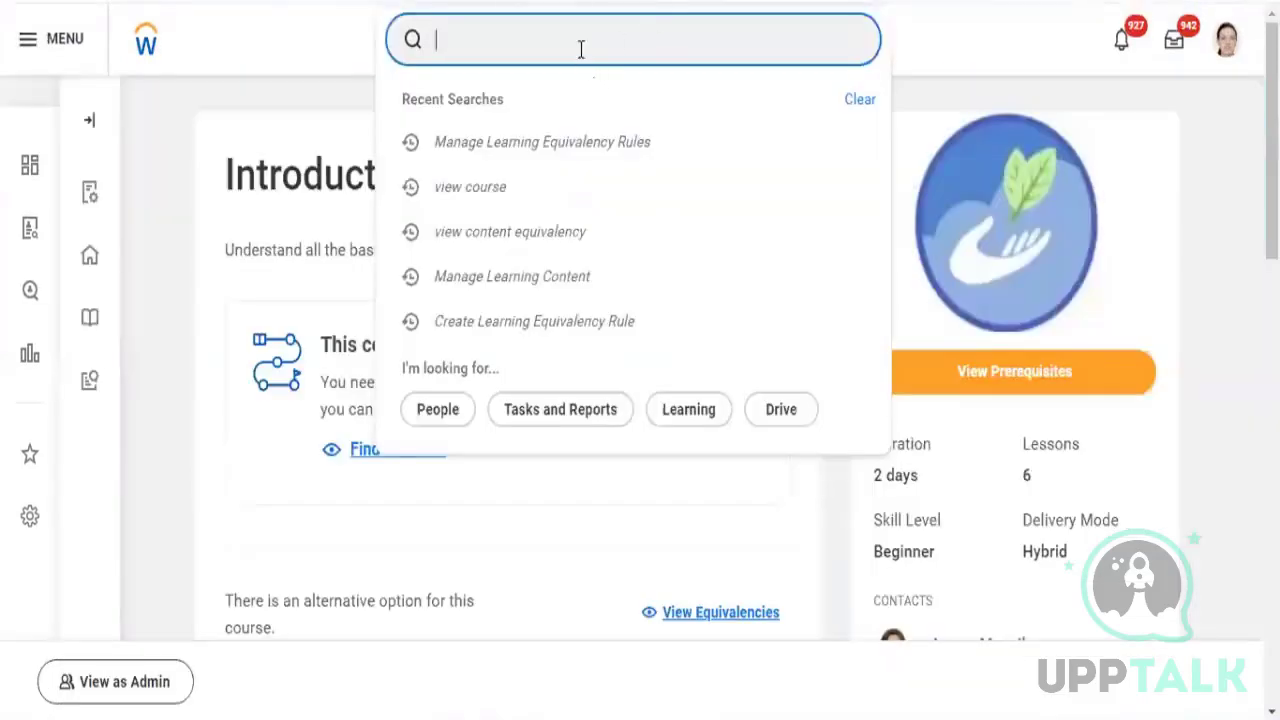
key(ctrl+v)
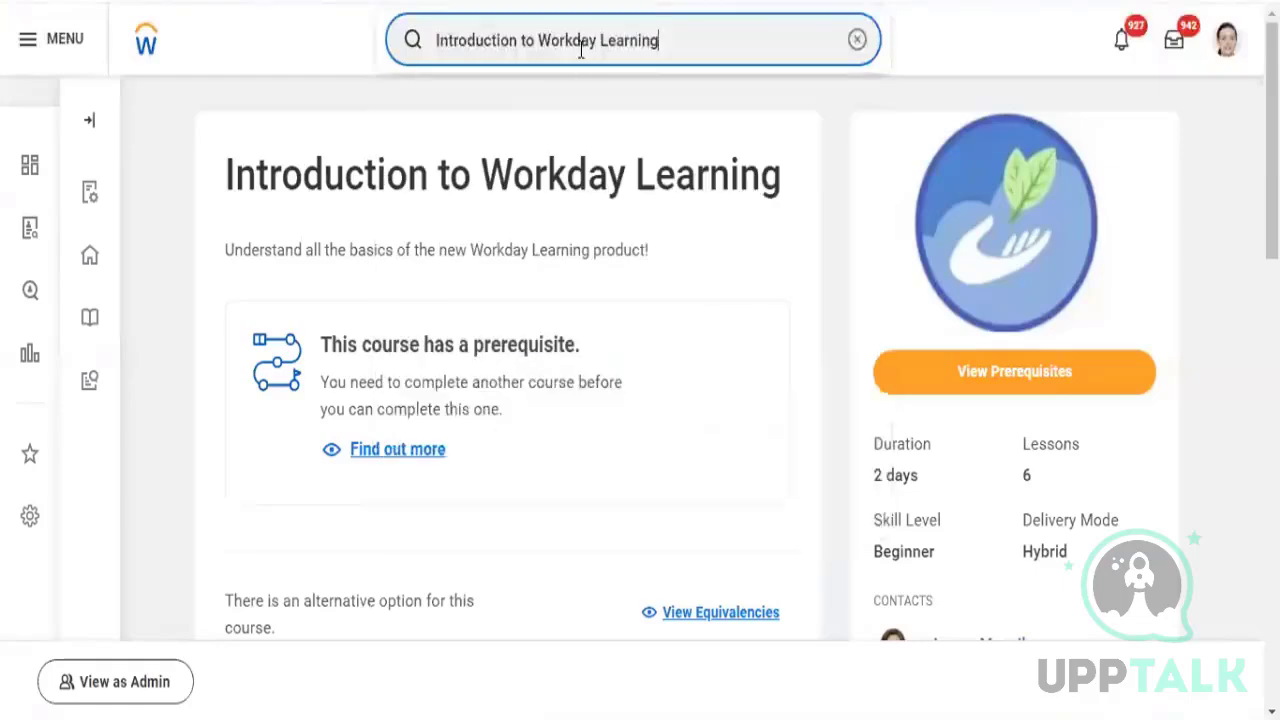
key(Return)
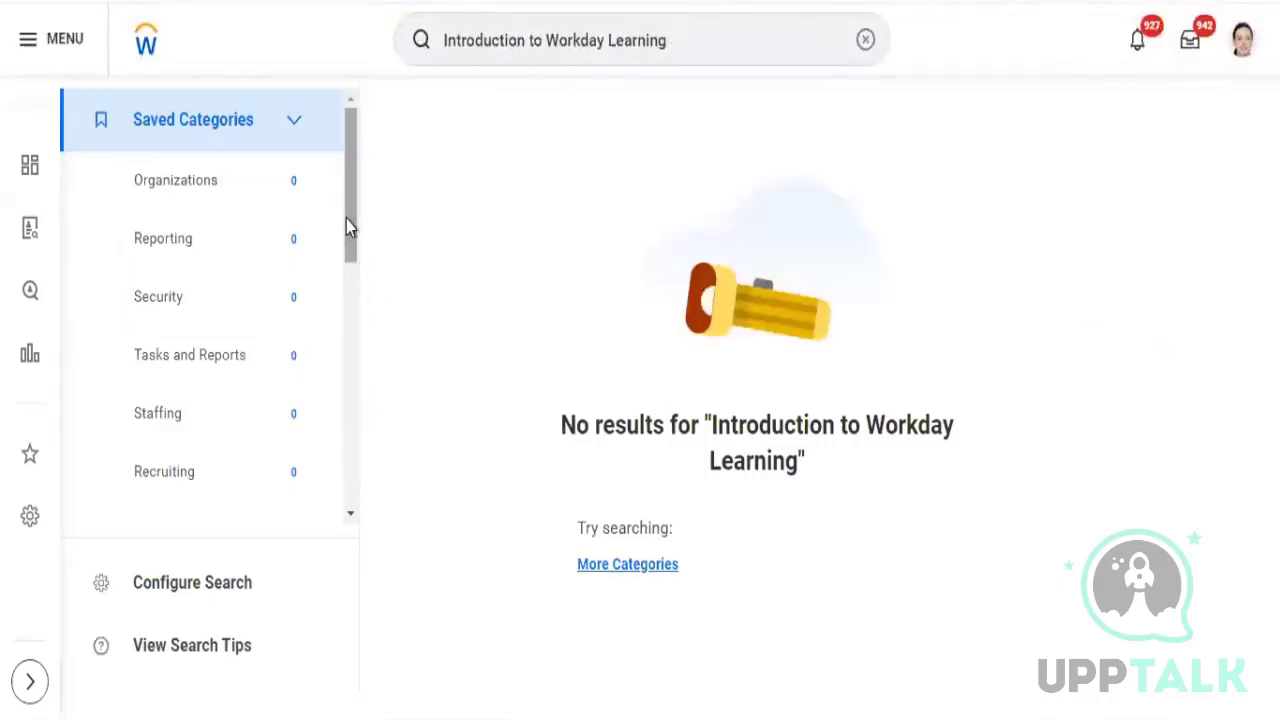
- Expand the additional search categories, filter the results to Learning, and open the Introduction to Workday Learning course
drag(346, 219, 355, 512)
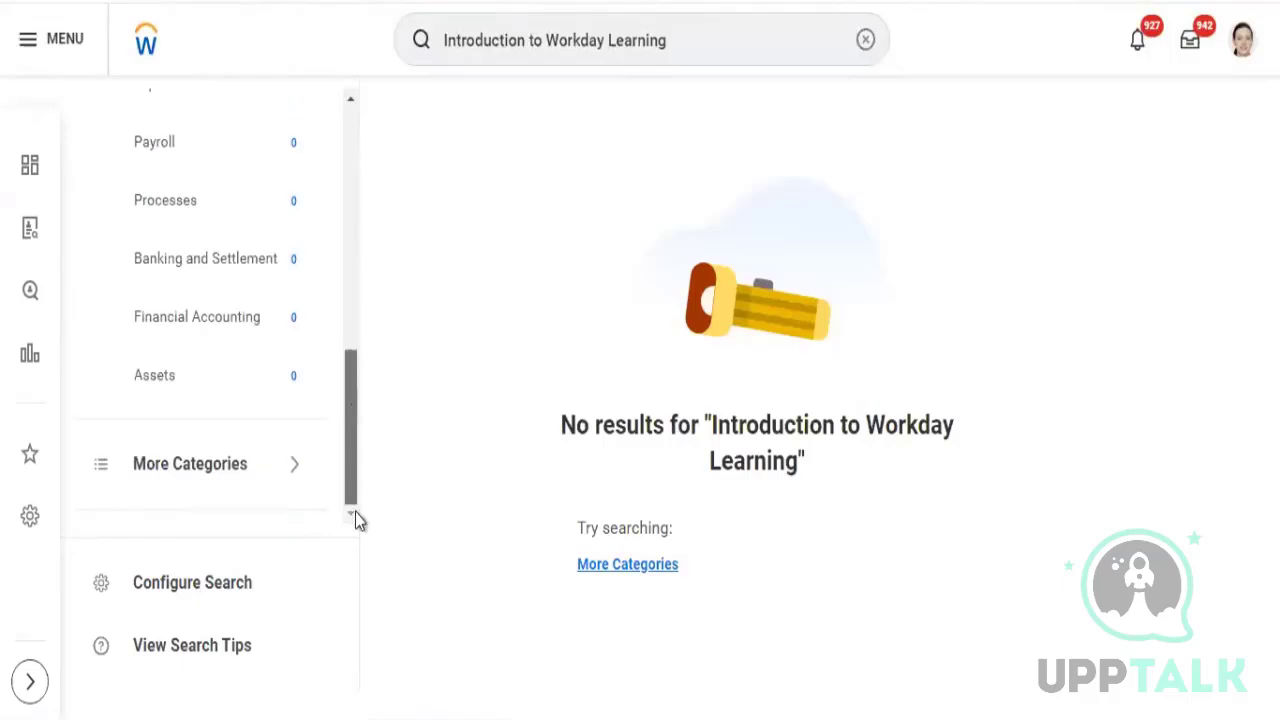
click(291, 469)
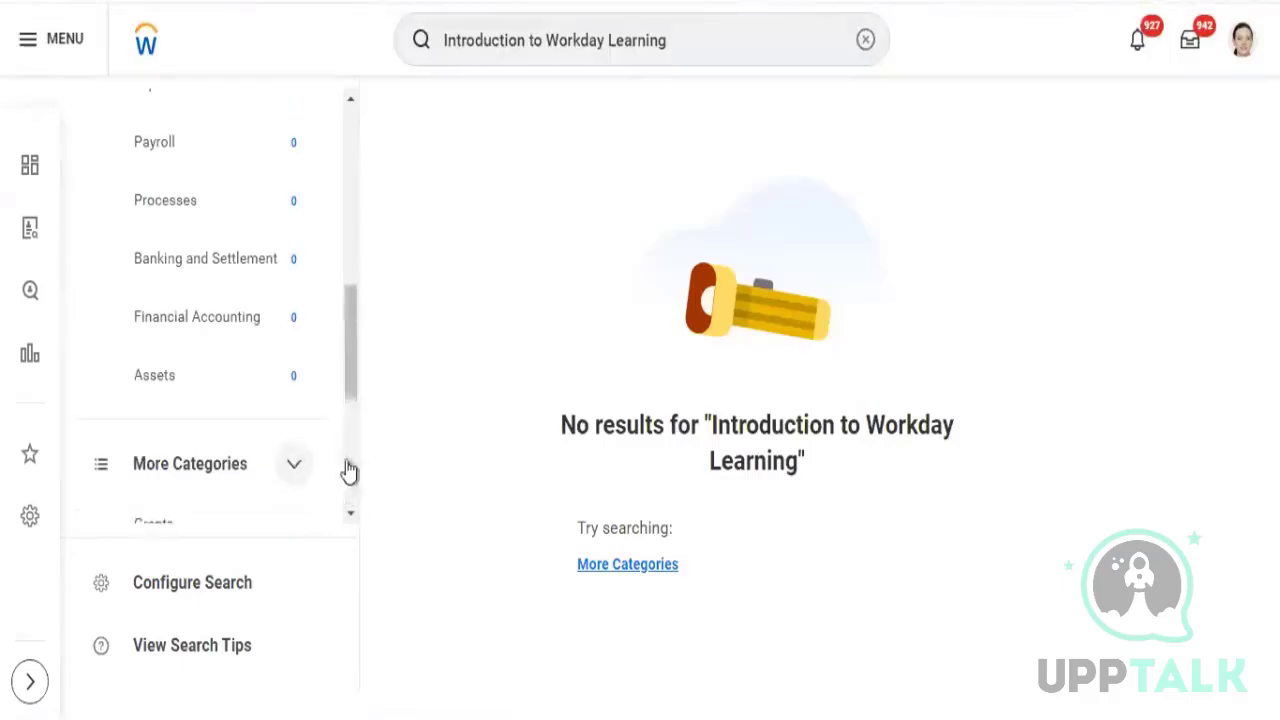
drag(344, 372, 346, 457)
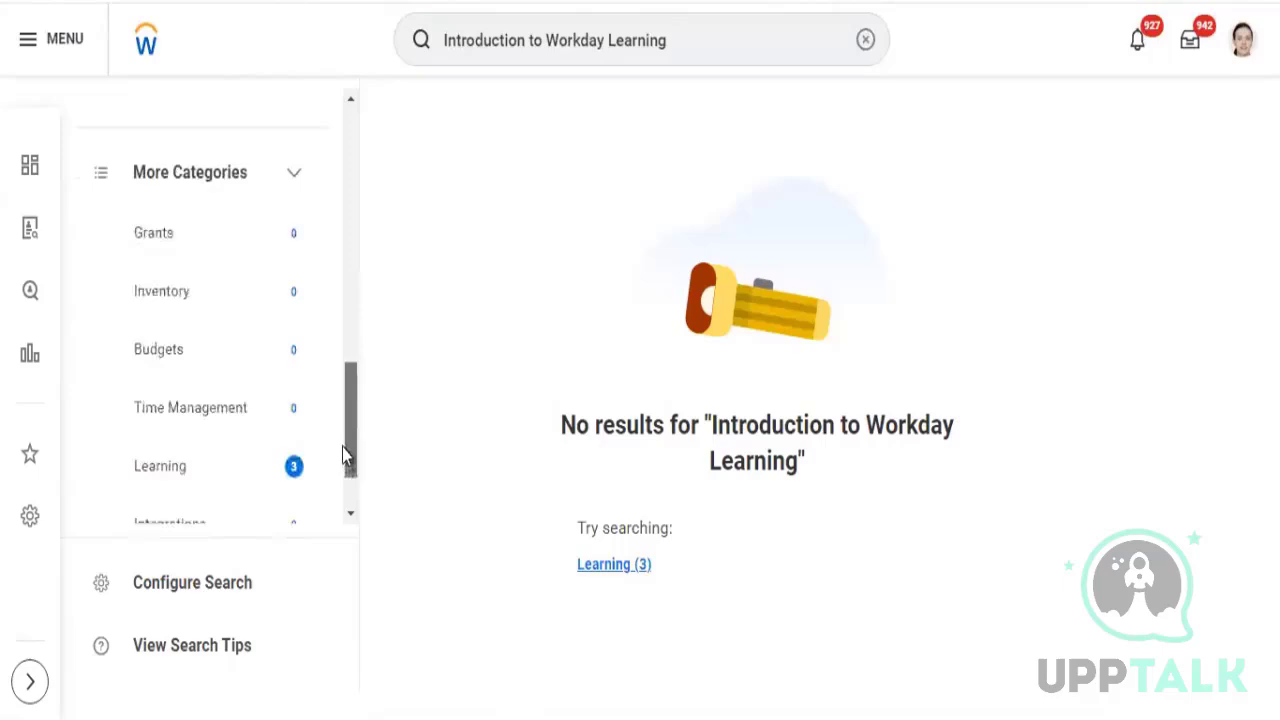
click(200, 454)
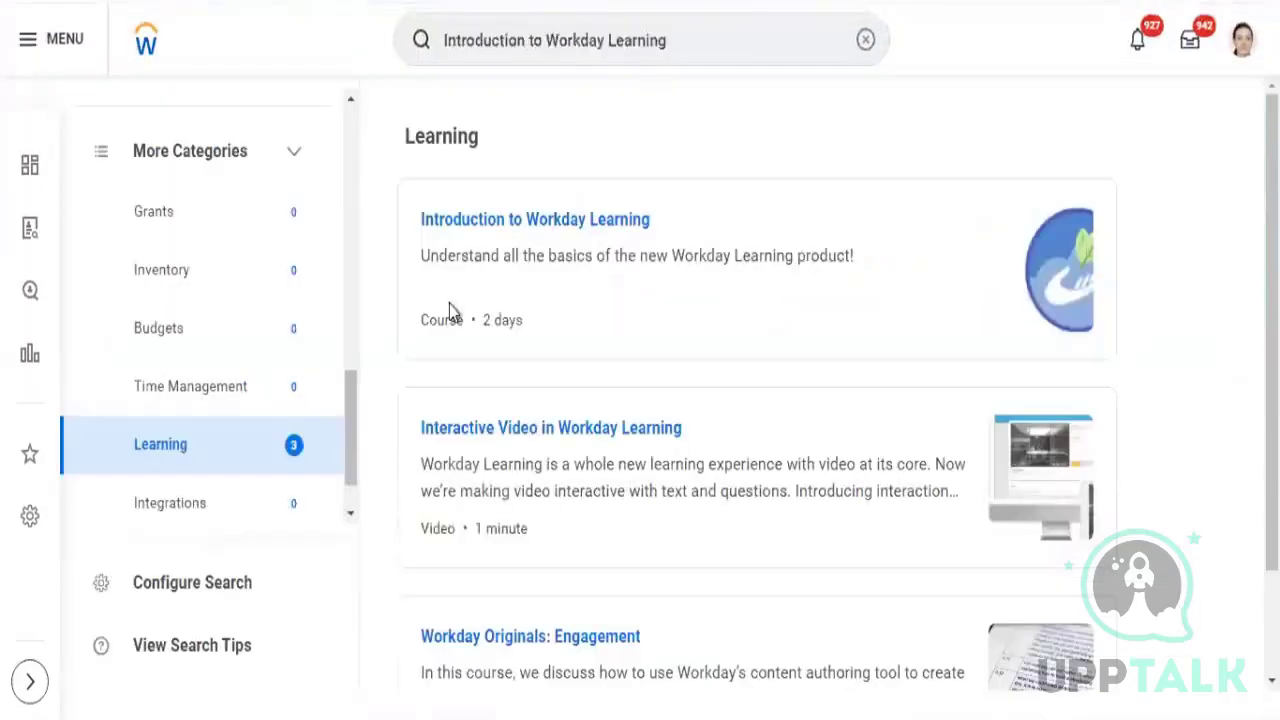
click(514, 220)
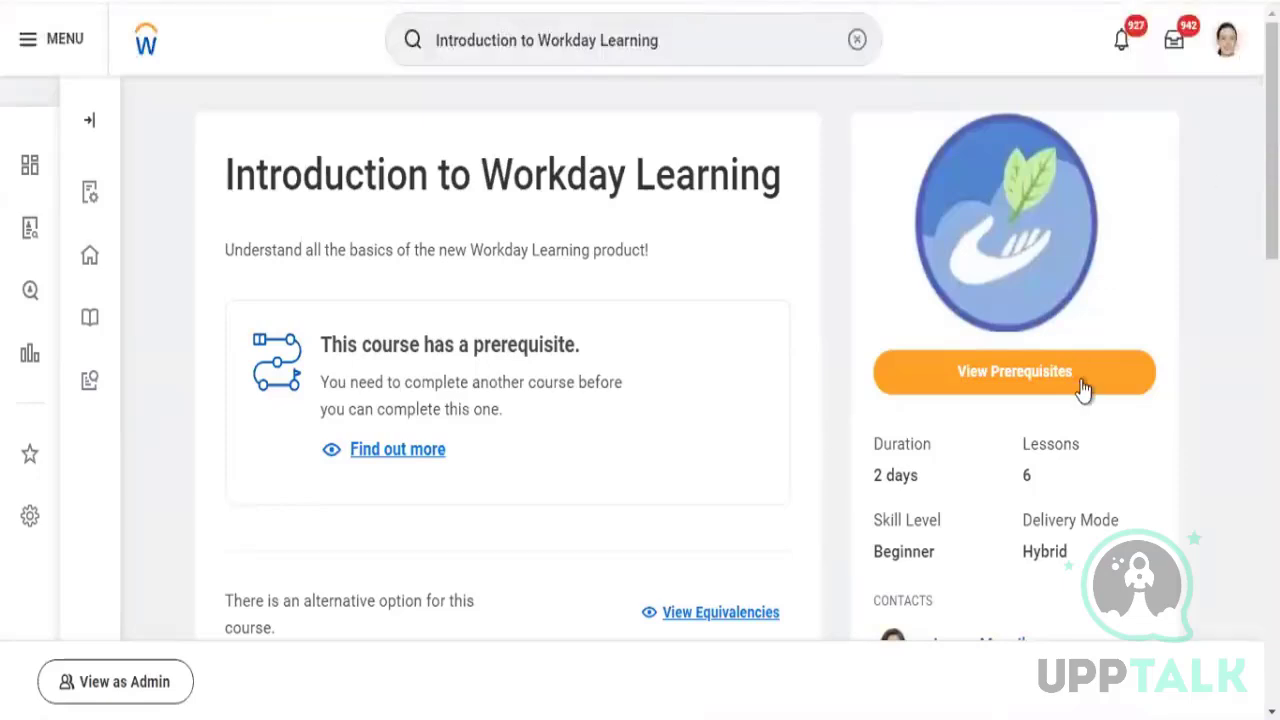
- Examine the course's prerequisite options, expanding Option 2 to check its required courses, and close the list
click(1047, 378)
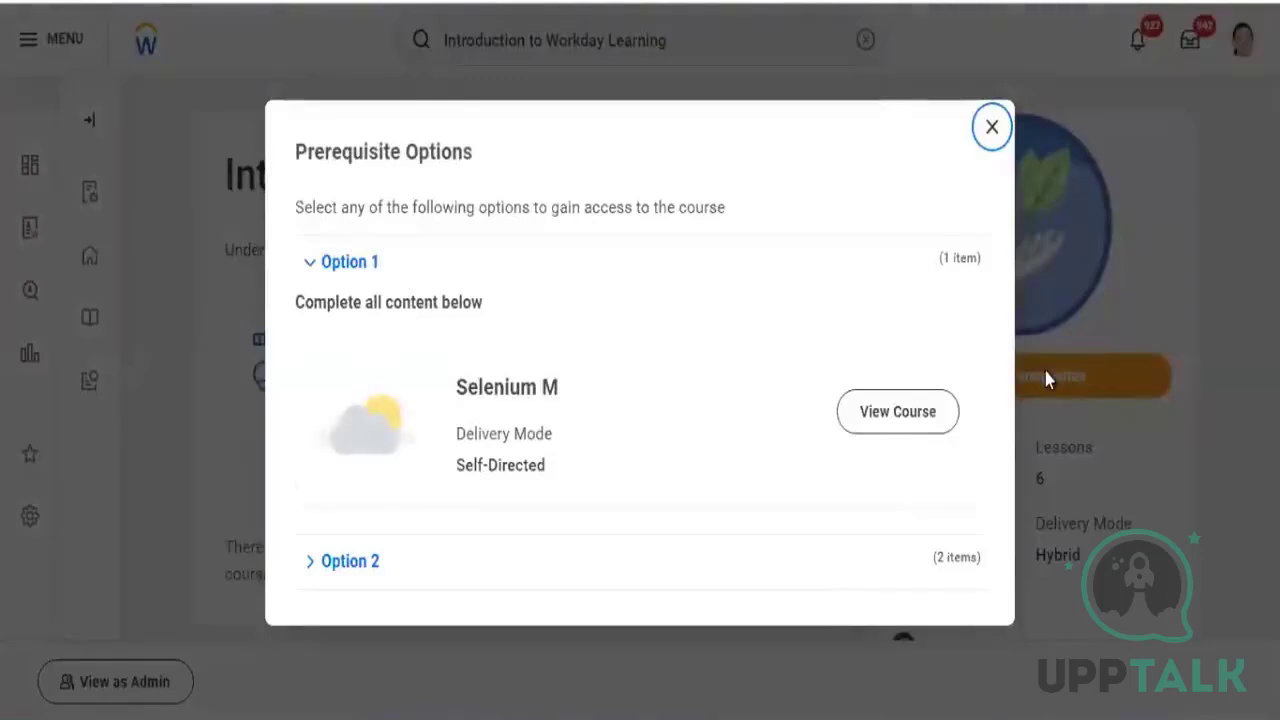
click(353, 565)
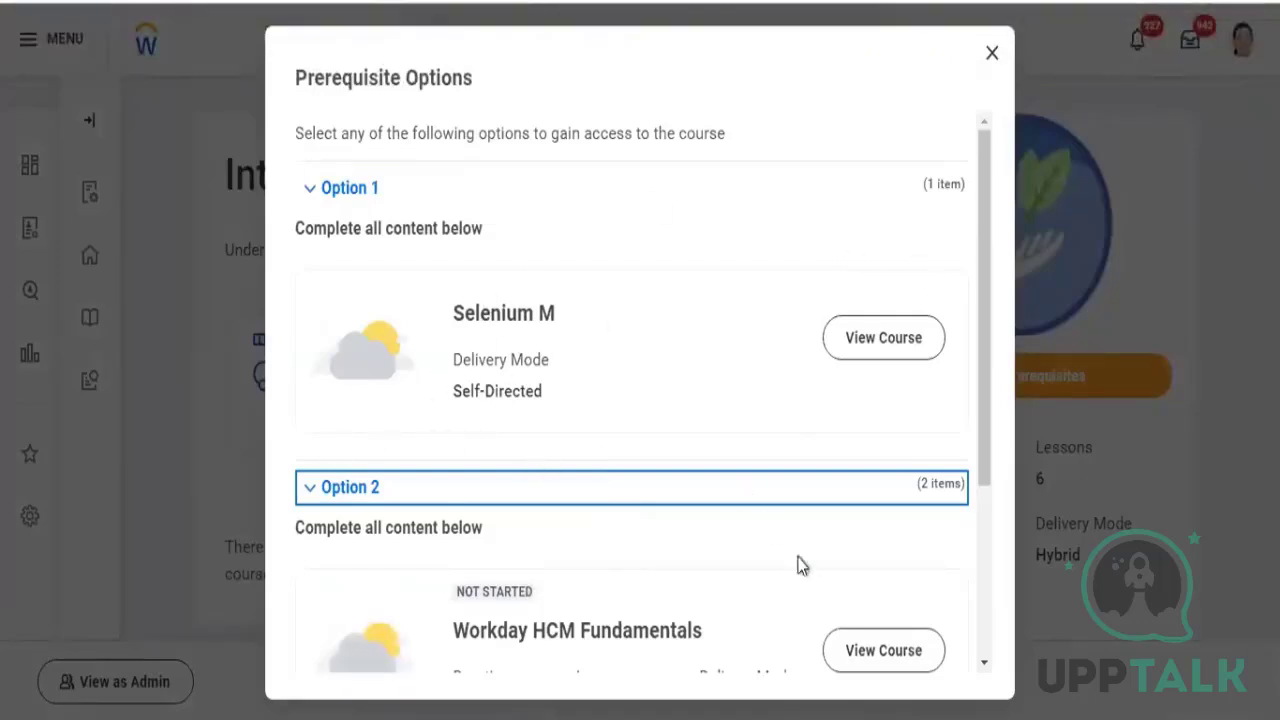
click(974, 443)
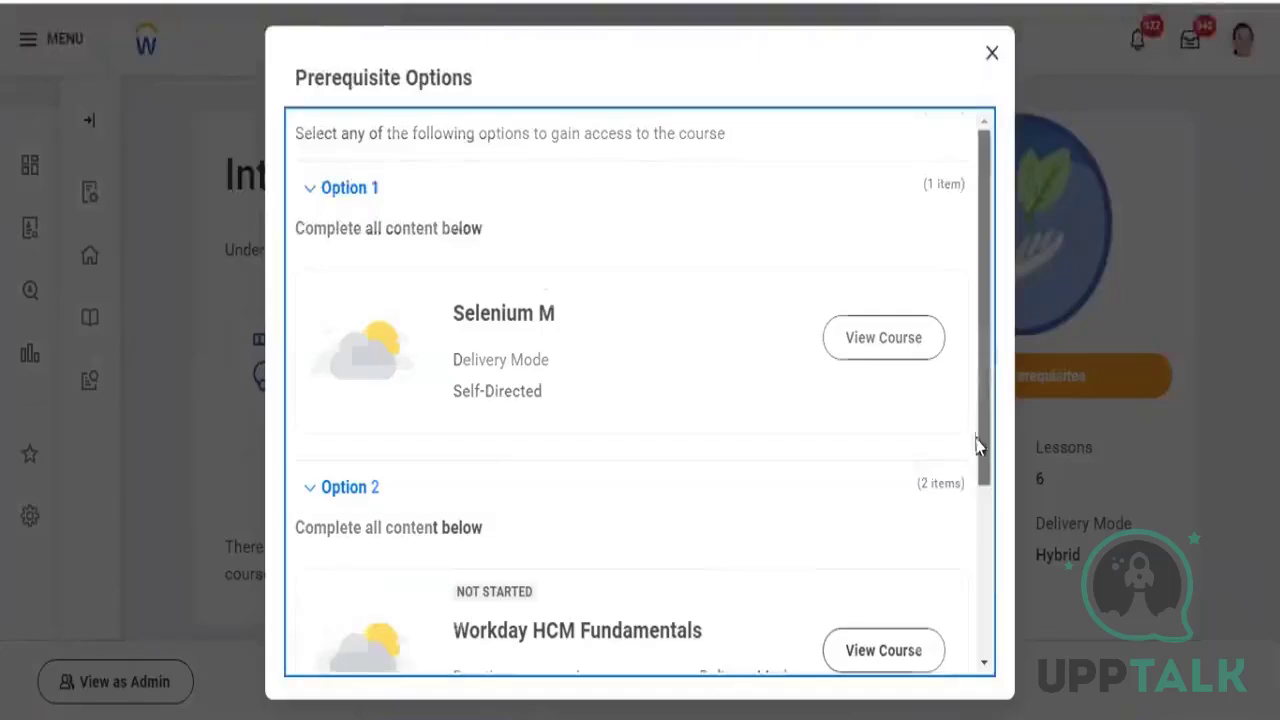
scroll(968, 503, down, 3)
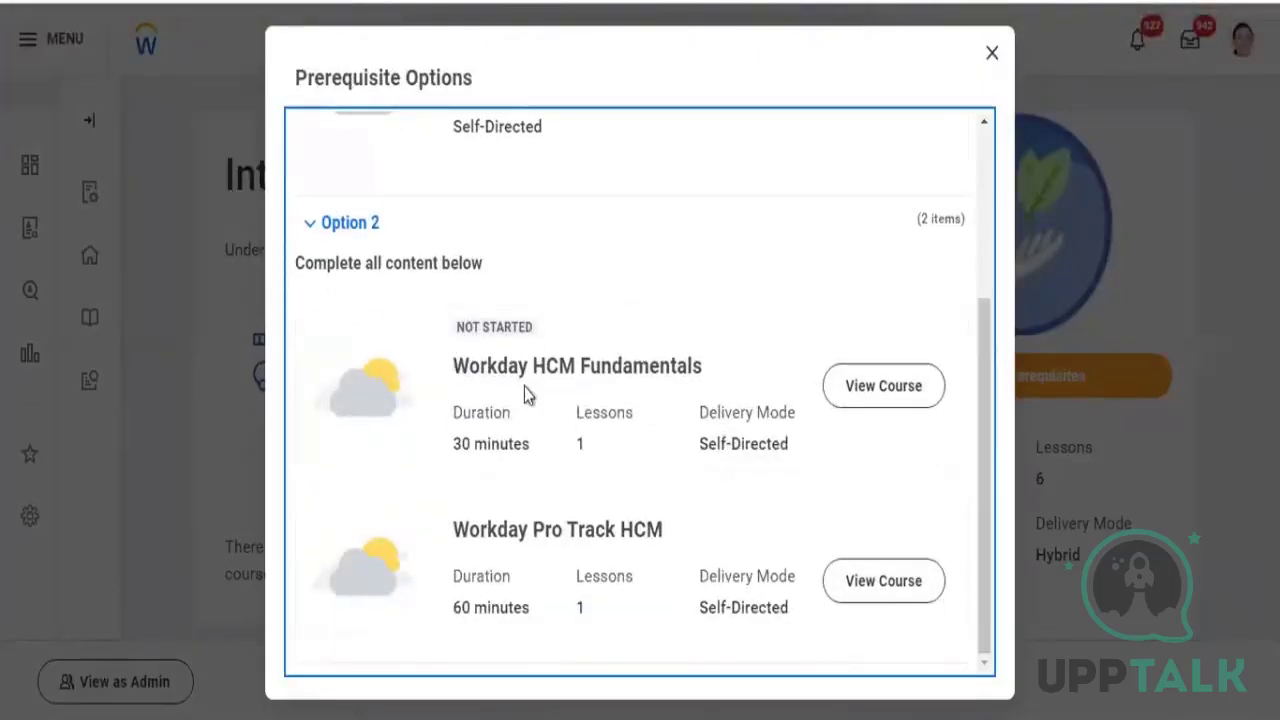
drag(527, 395, 701, 378)
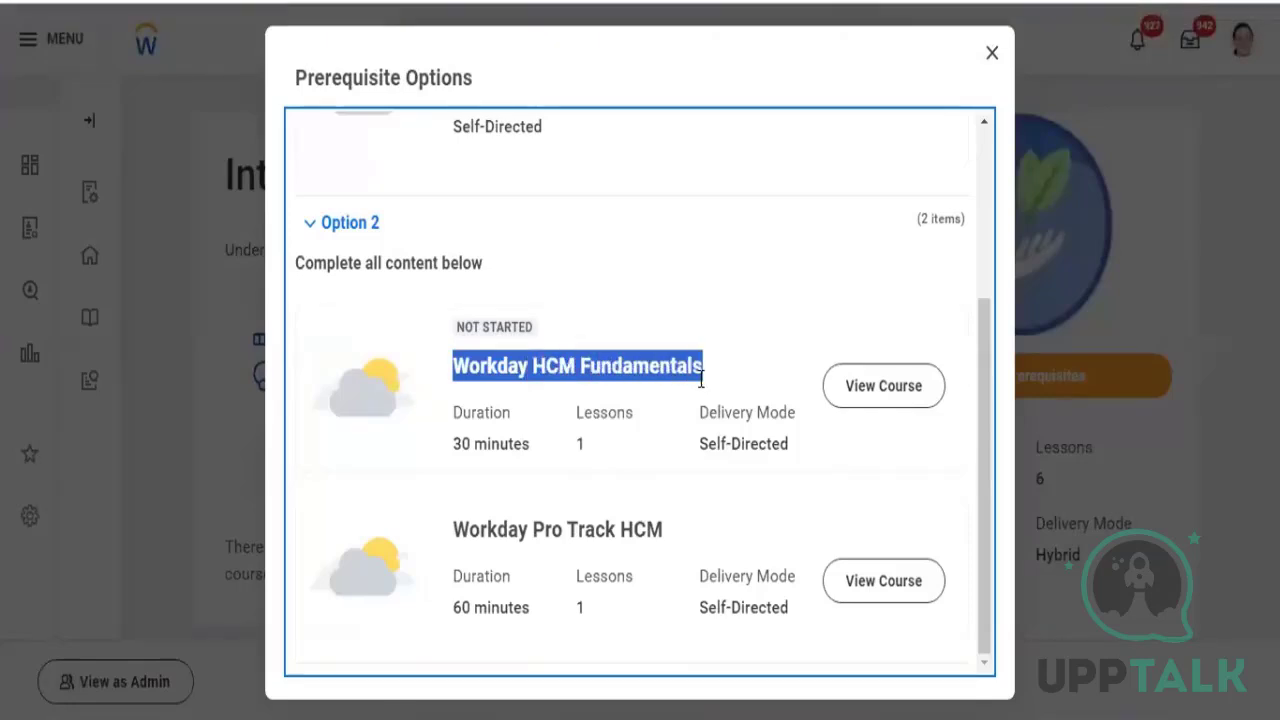
drag(452, 538, 661, 542)
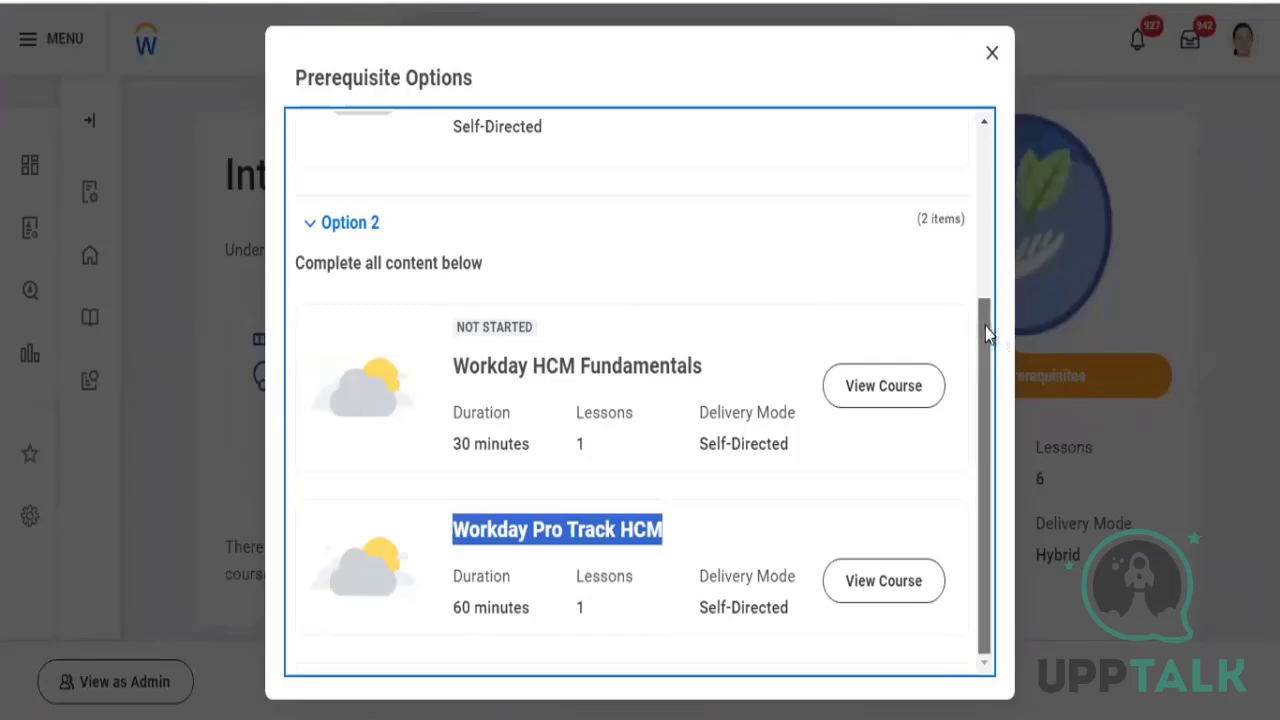
drag(985, 326, 985, 185)
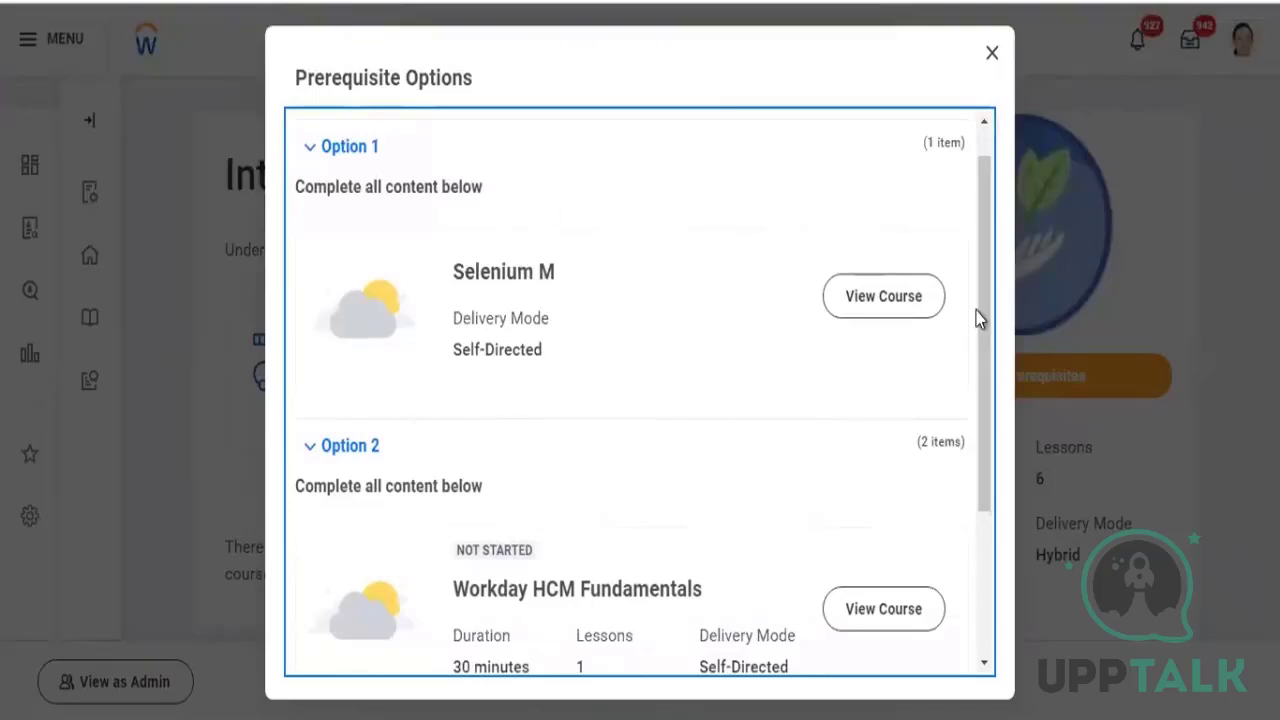
scroll(970, 360, down, 2)
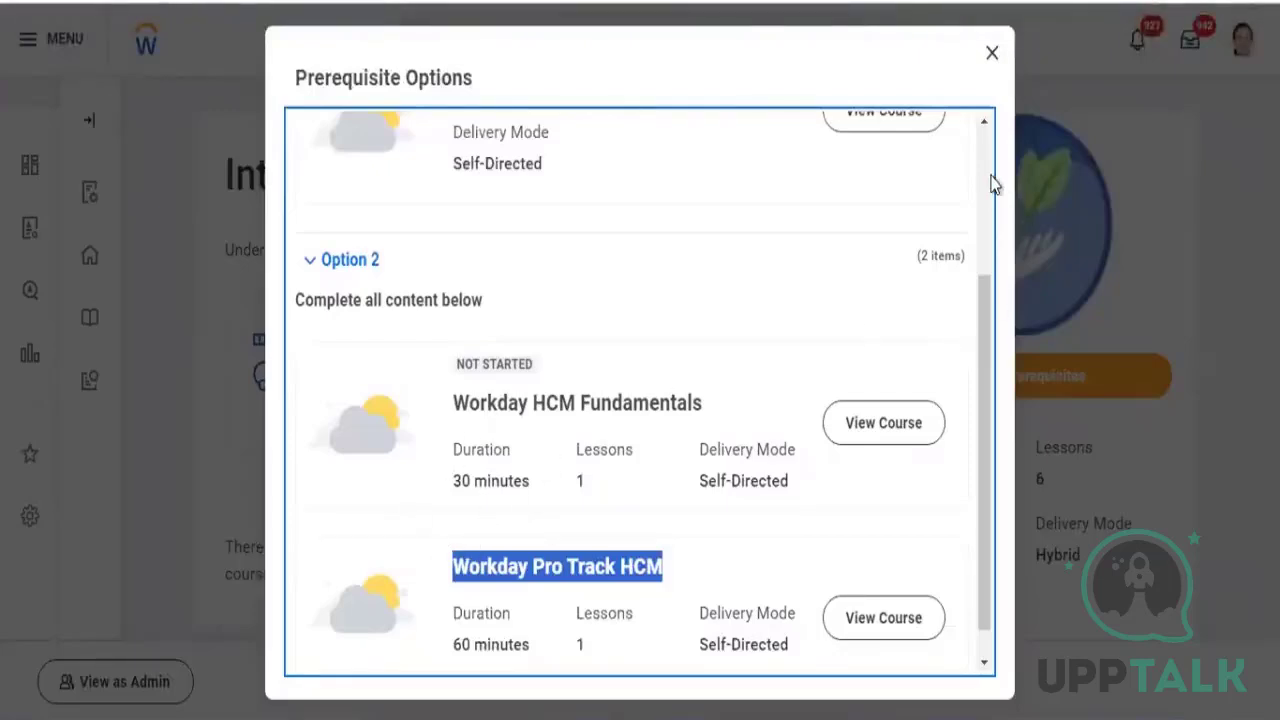
scroll(988, 178, up, 3)
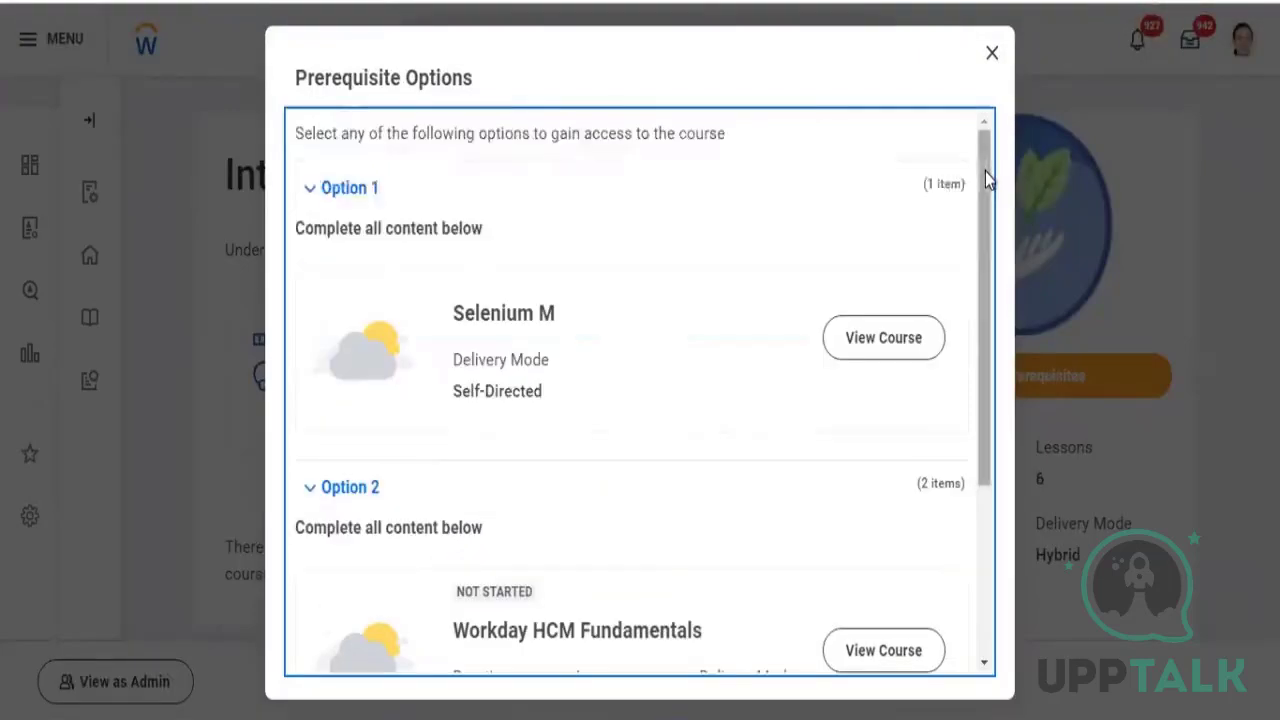
click(992, 55)
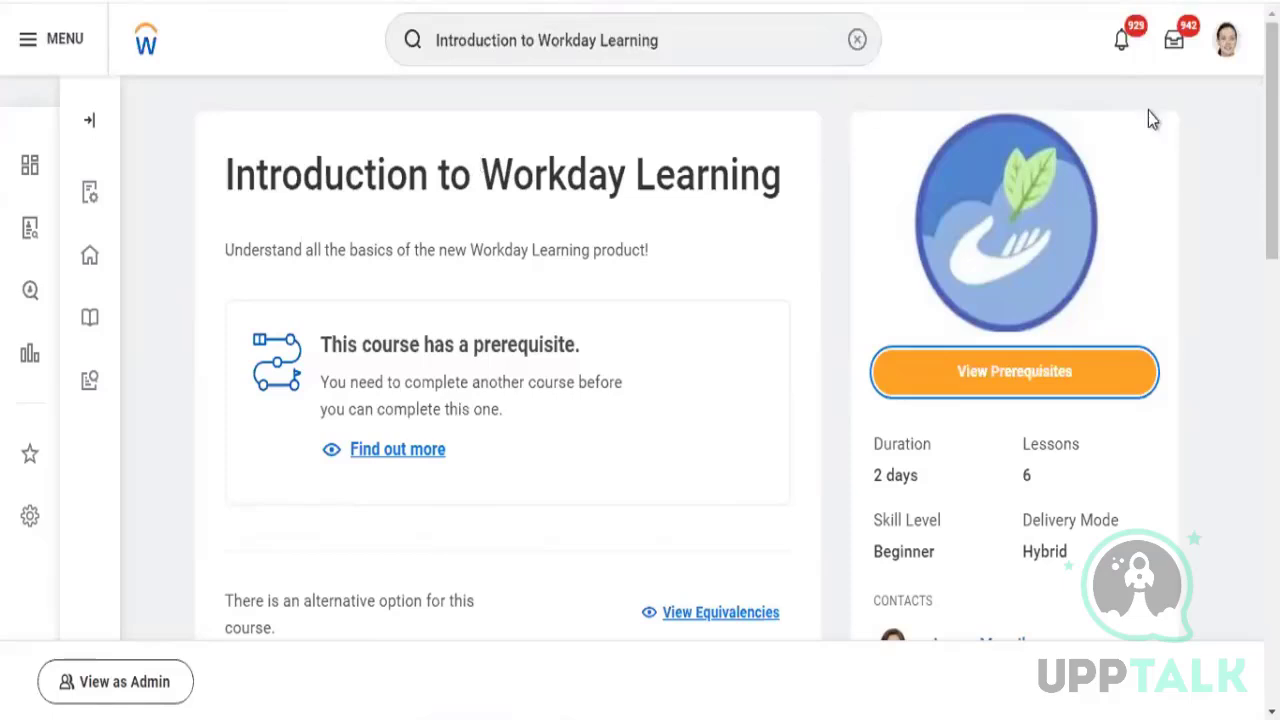
- Open the signed-in worker's profile and go to the Learning records in the Career section
click(1227, 50)
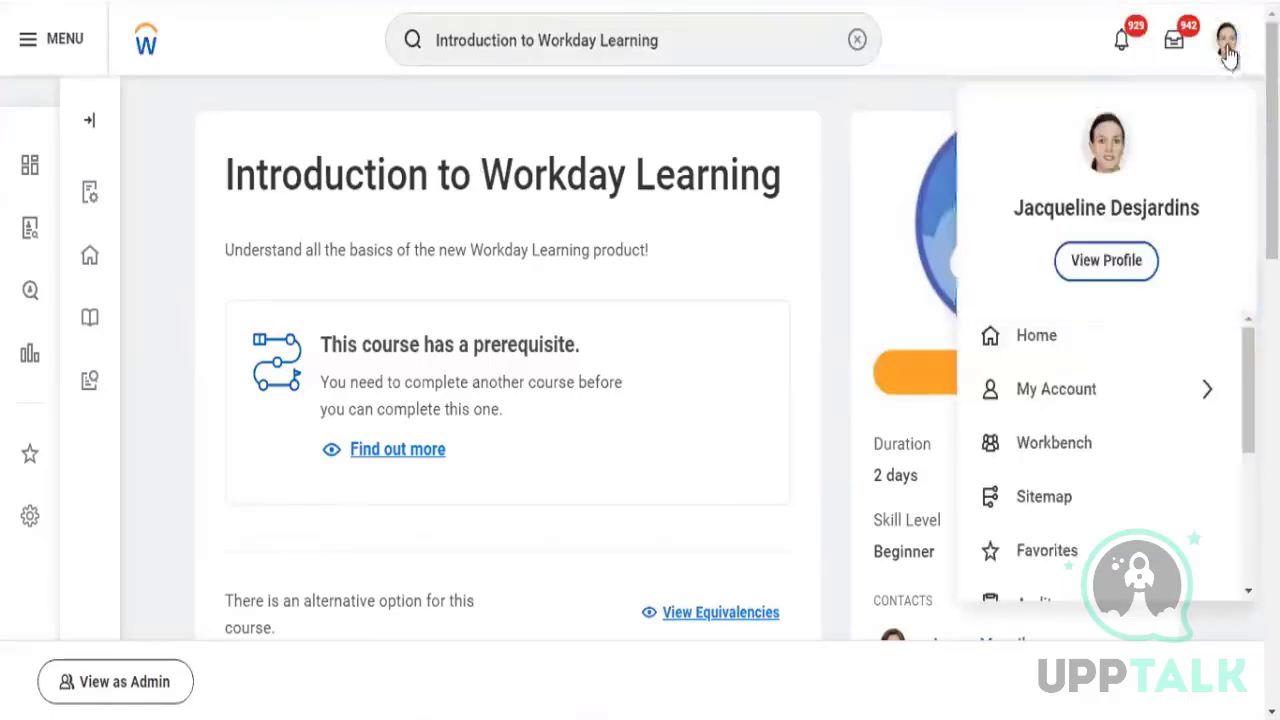
click(1106, 262)
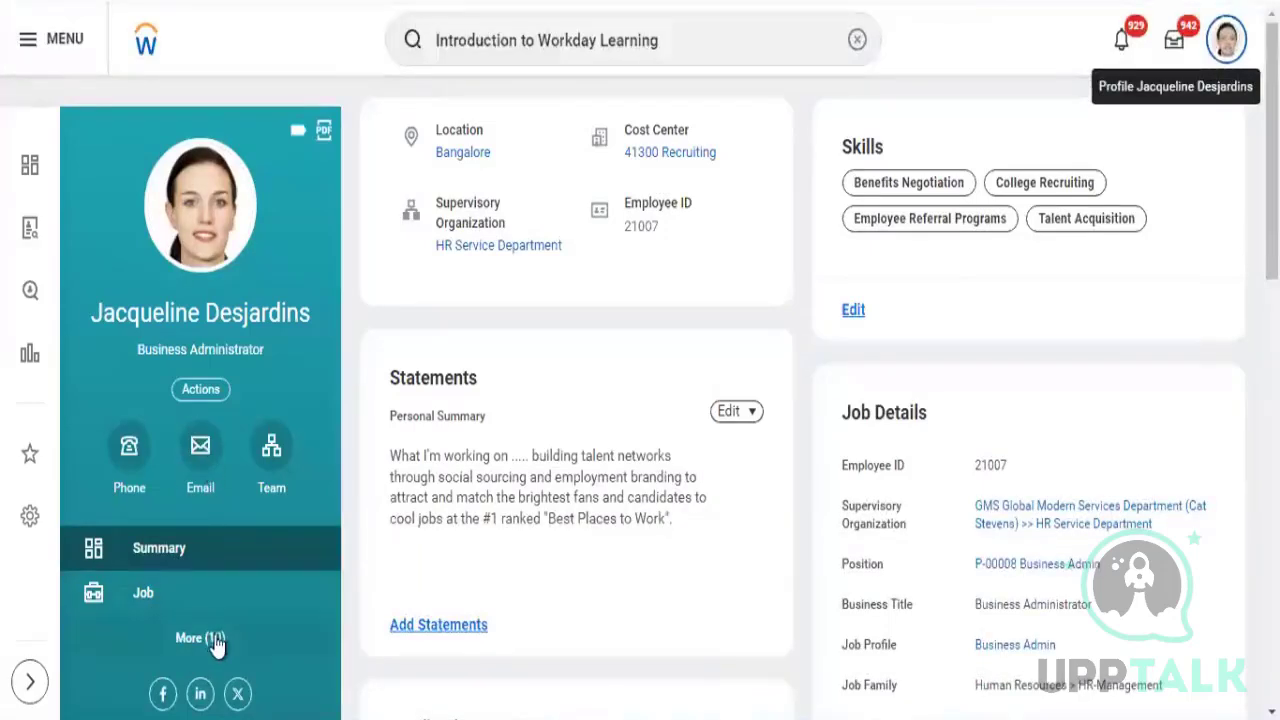
click(216, 639)
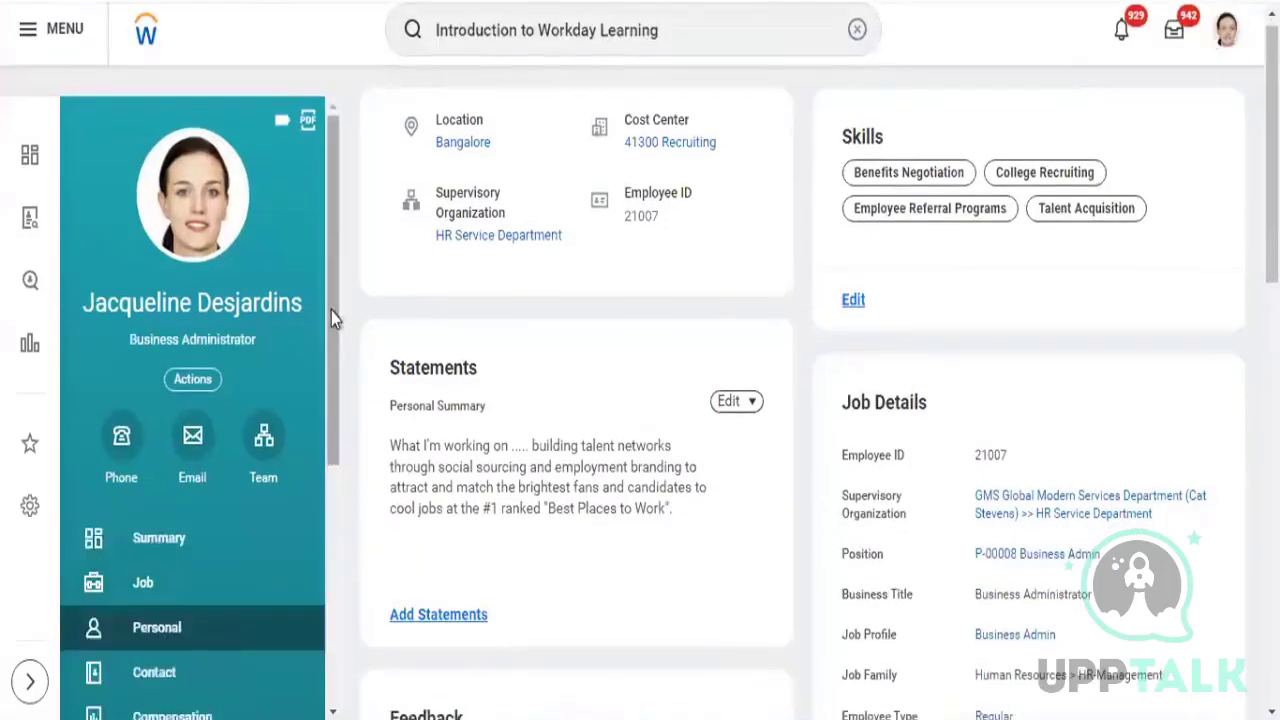
drag(329, 311, 331, 570)
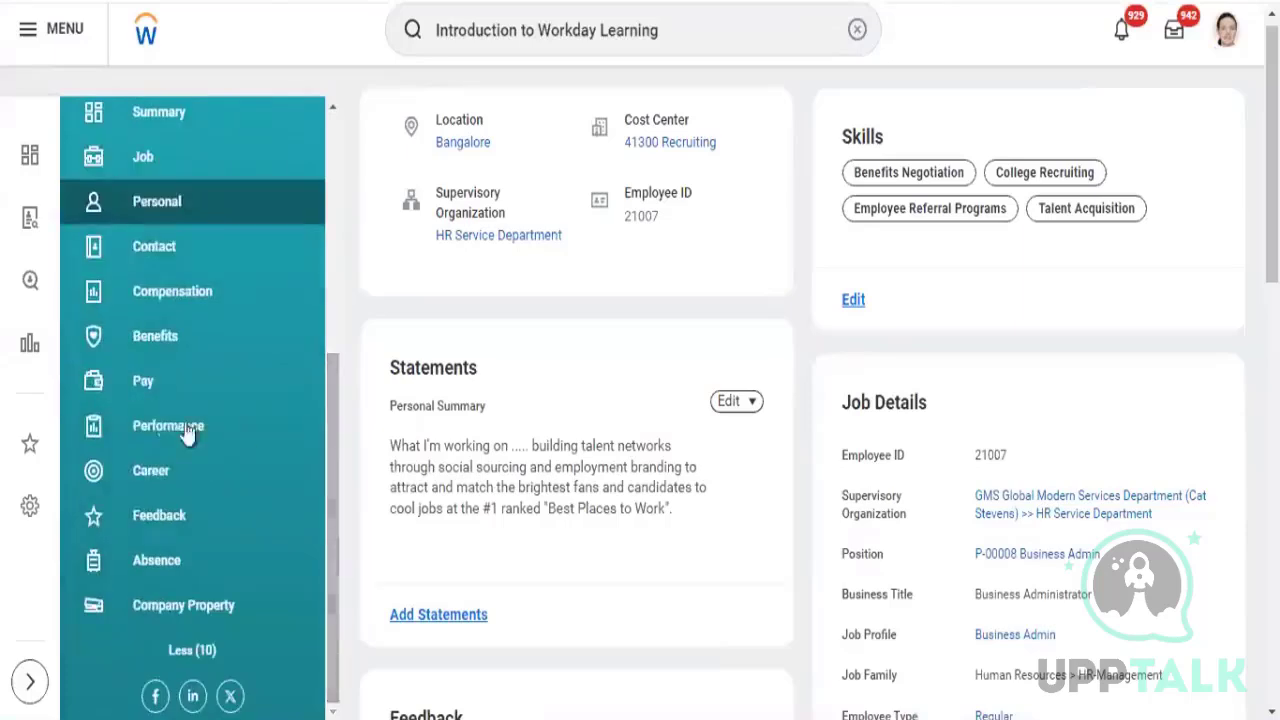
click(149, 478)
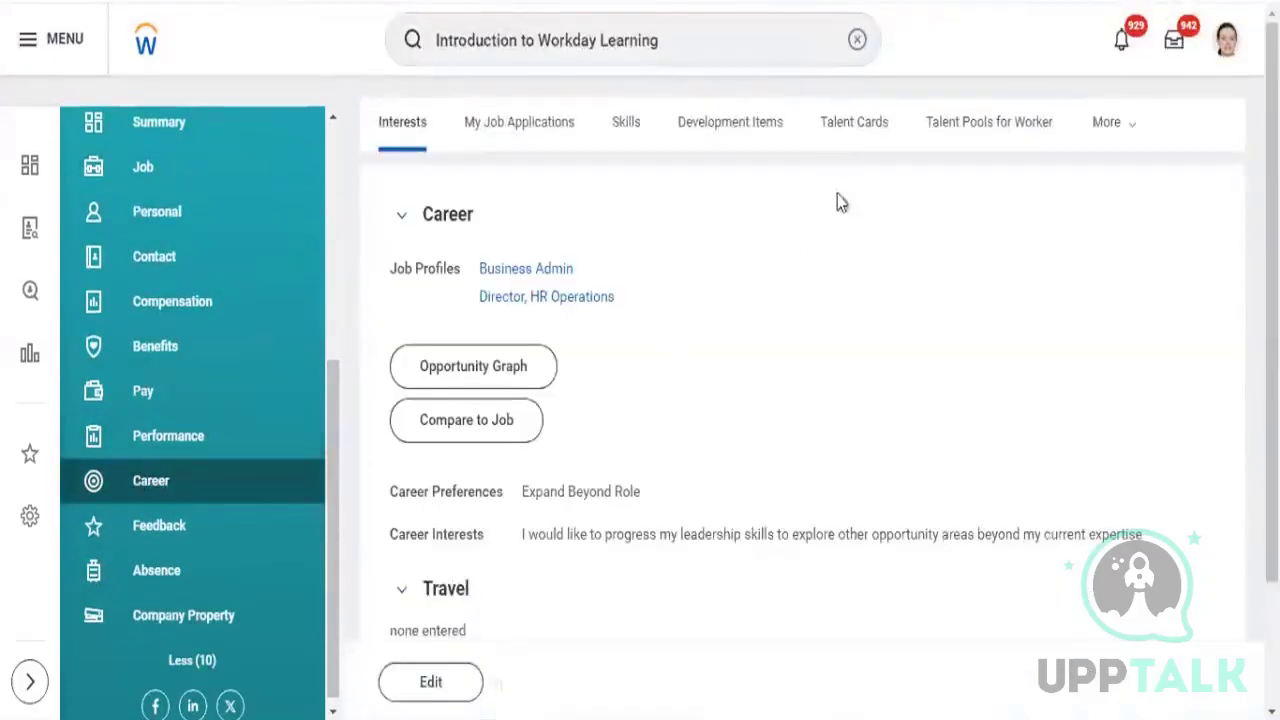
click(1108, 132)
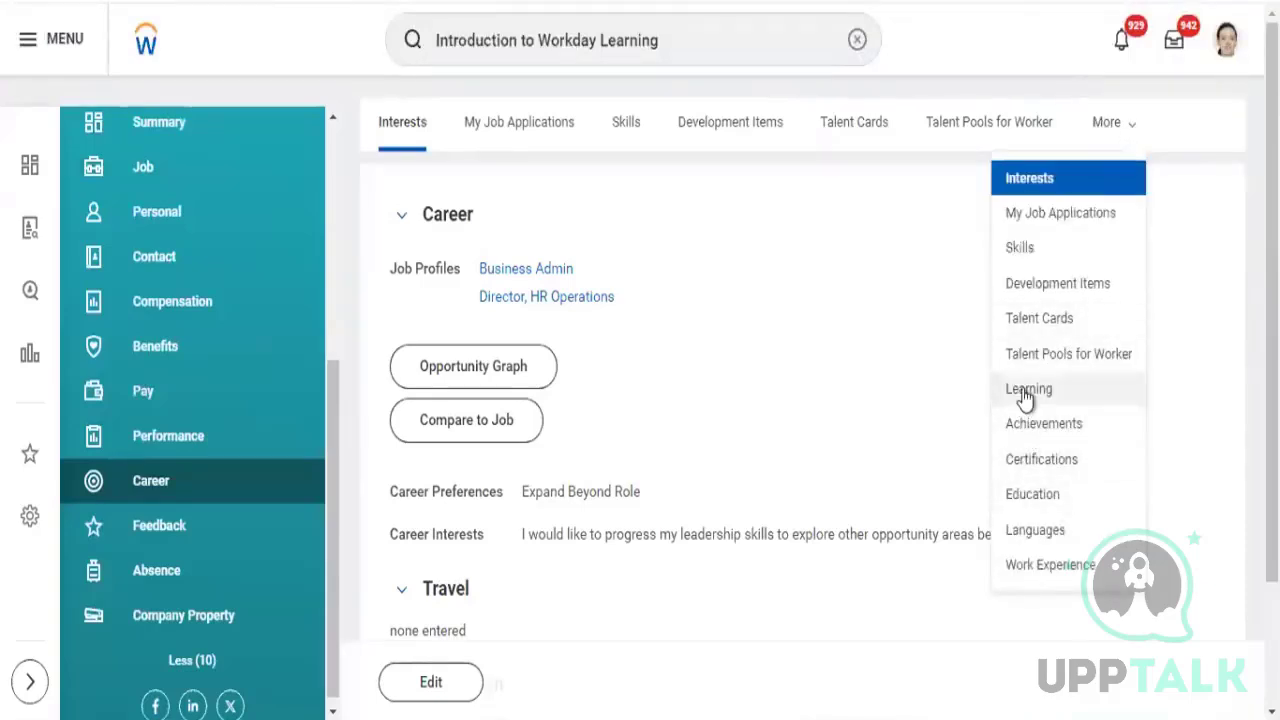
click(1026, 395)
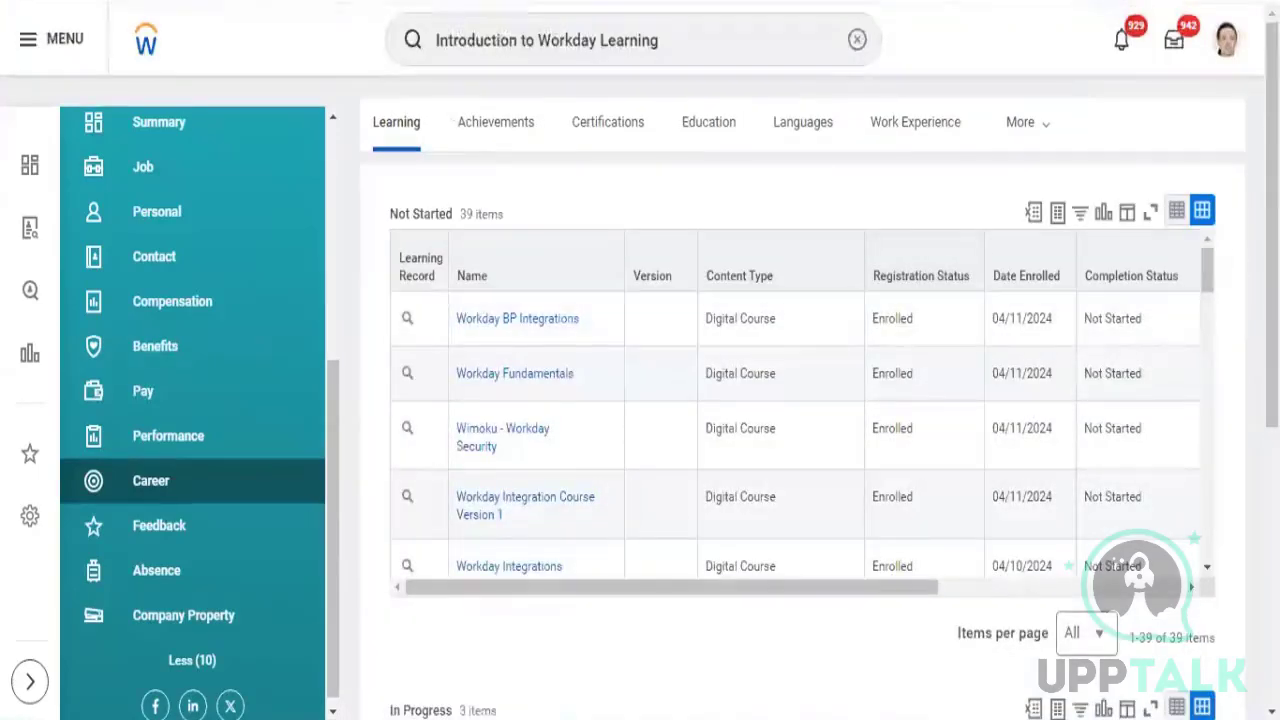
- Review the worker's learning records and check the enrollment actions available for the Workday BP Integrations record under Not Started
scroll(1092, 325, down, 5)
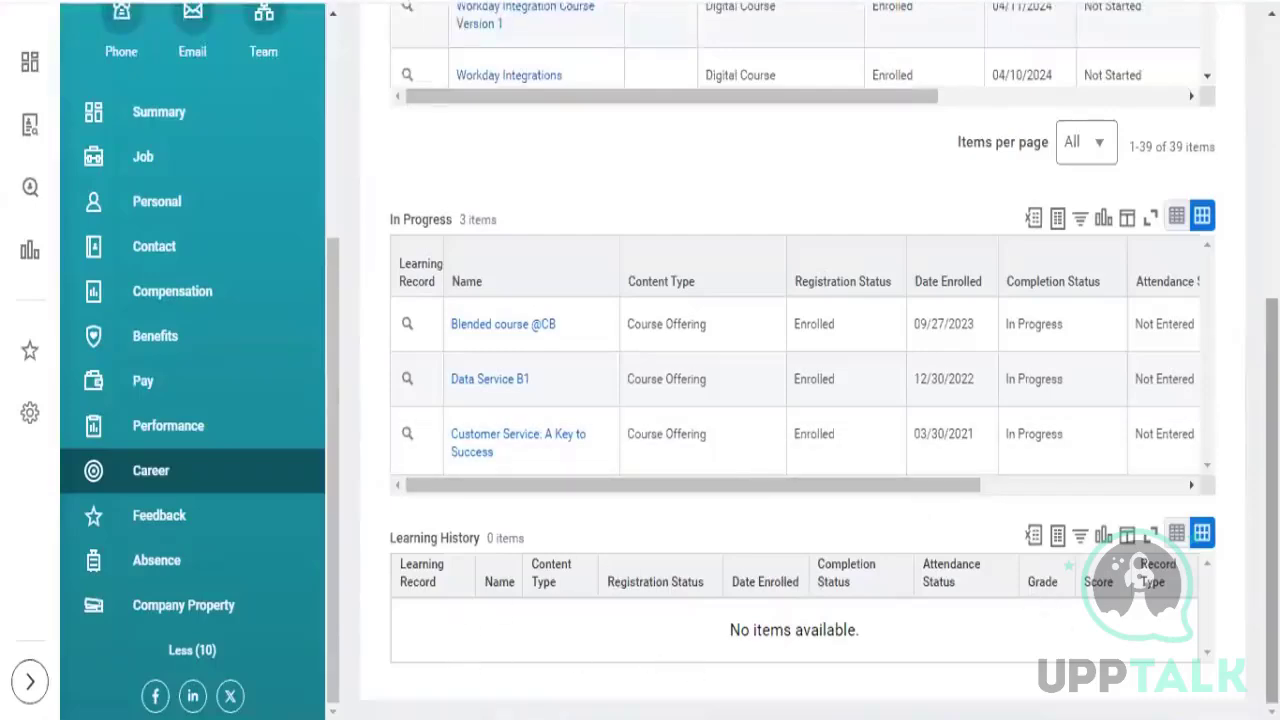
scroll(800, 400, up, 3)
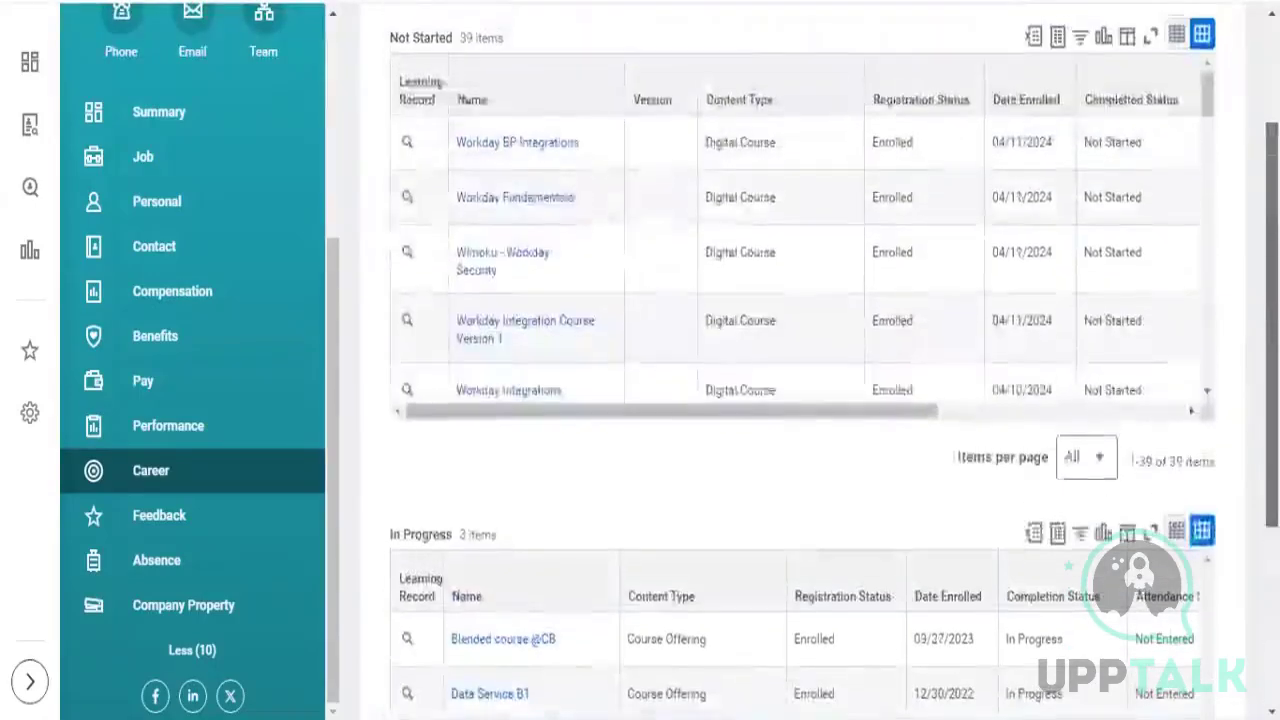
scroll(800, 360, up, 1)
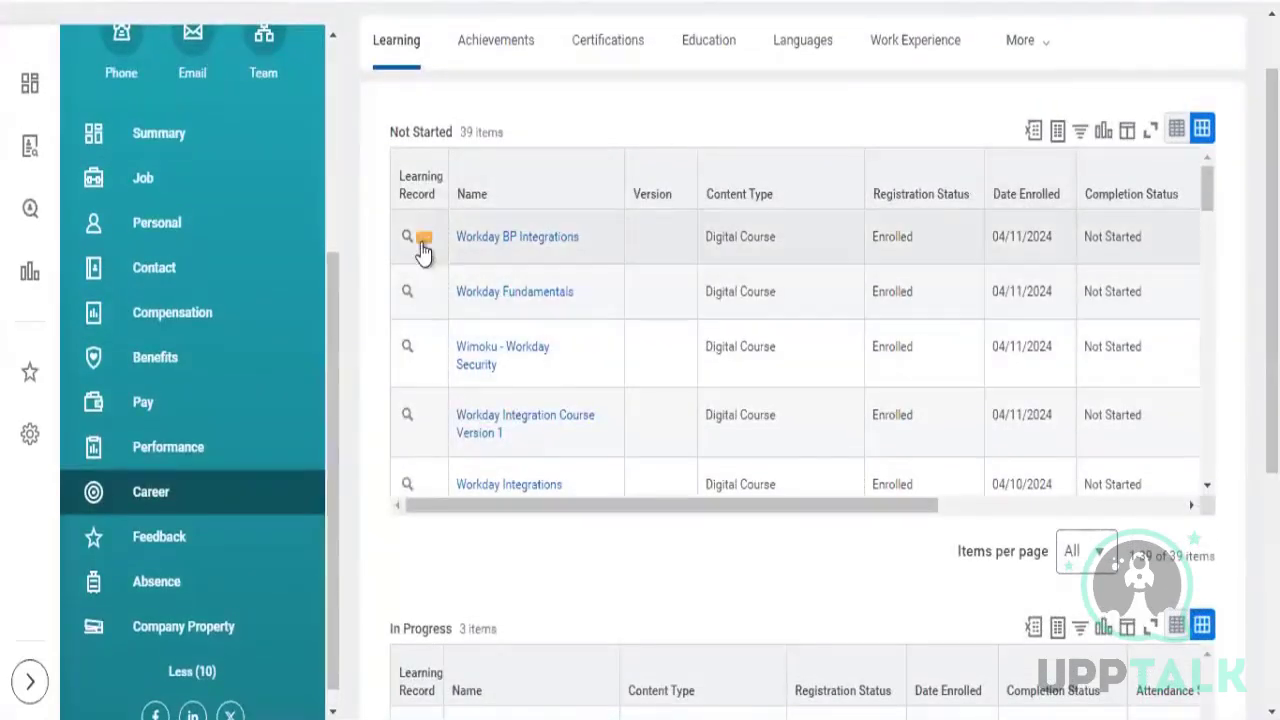
click(424, 240)
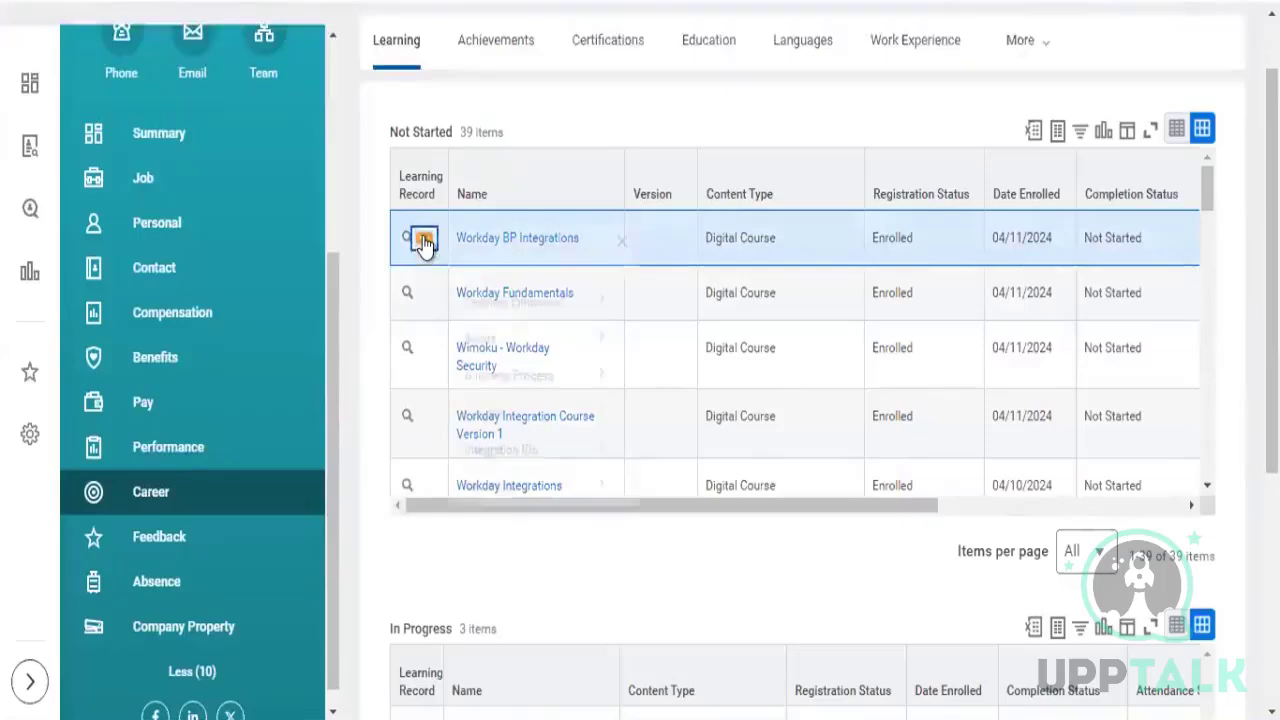
mouse_move(478, 313)
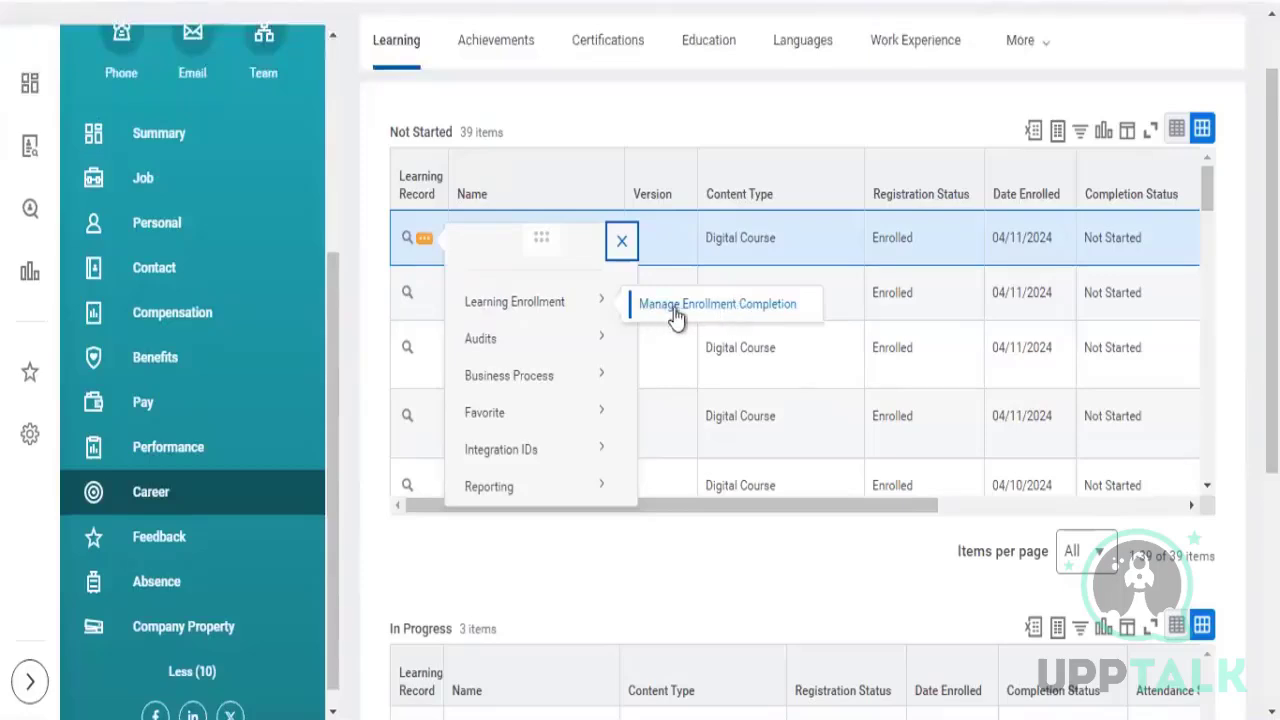
click(580, 97)
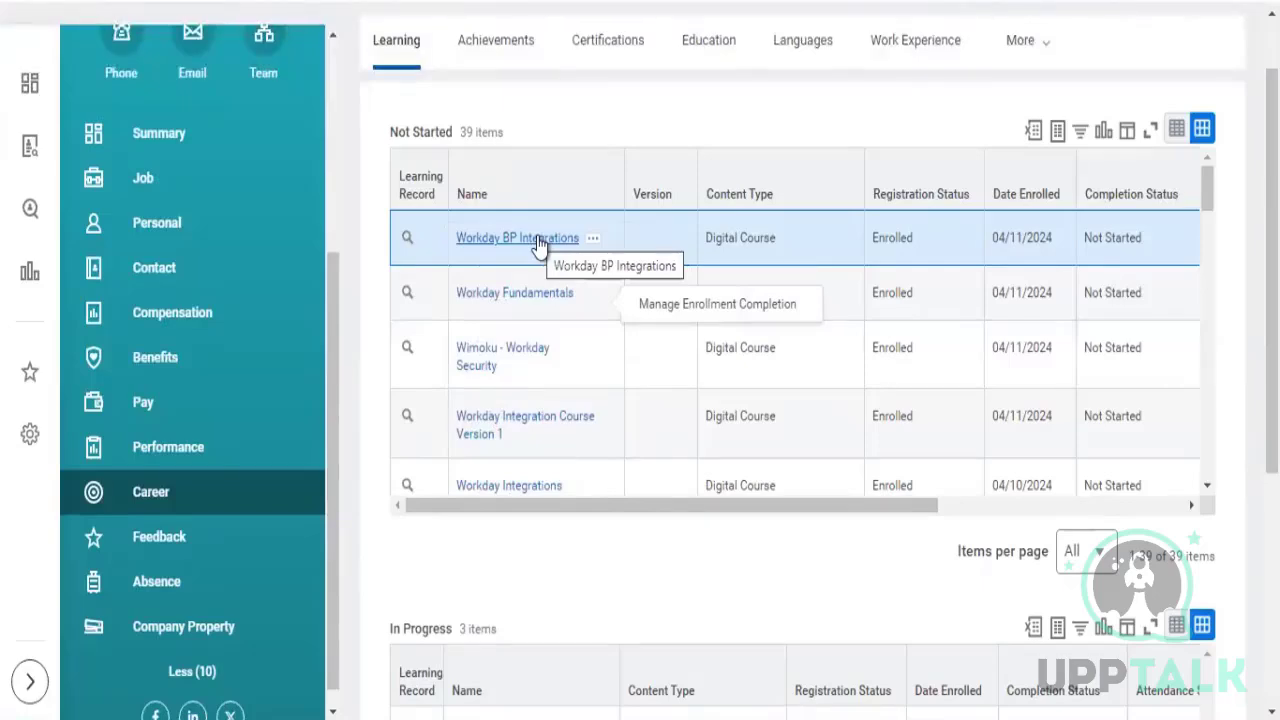
- Try to complete the Workday BP Integrations enrollment through Manage Enrollment Completion by only confirming and submitting it, without a tracking status
click(421, 246)
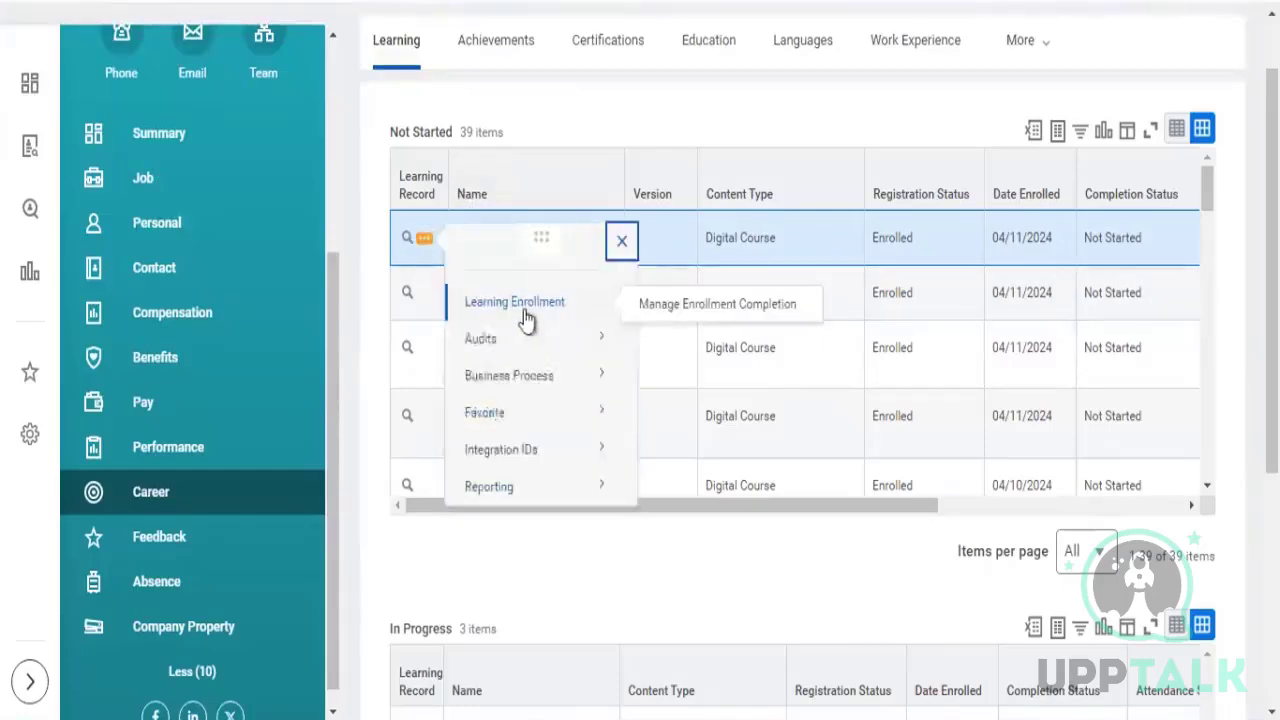
click(680, 310)
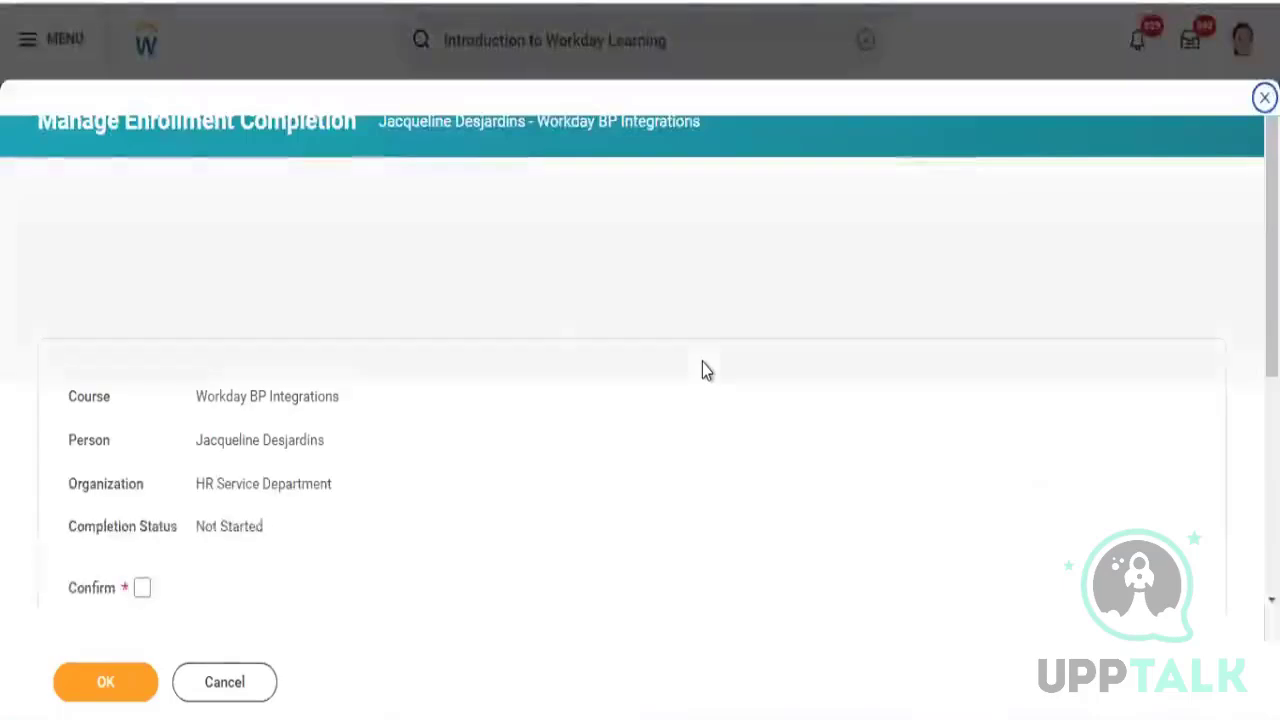
click(142, 588)
click(117, 689)
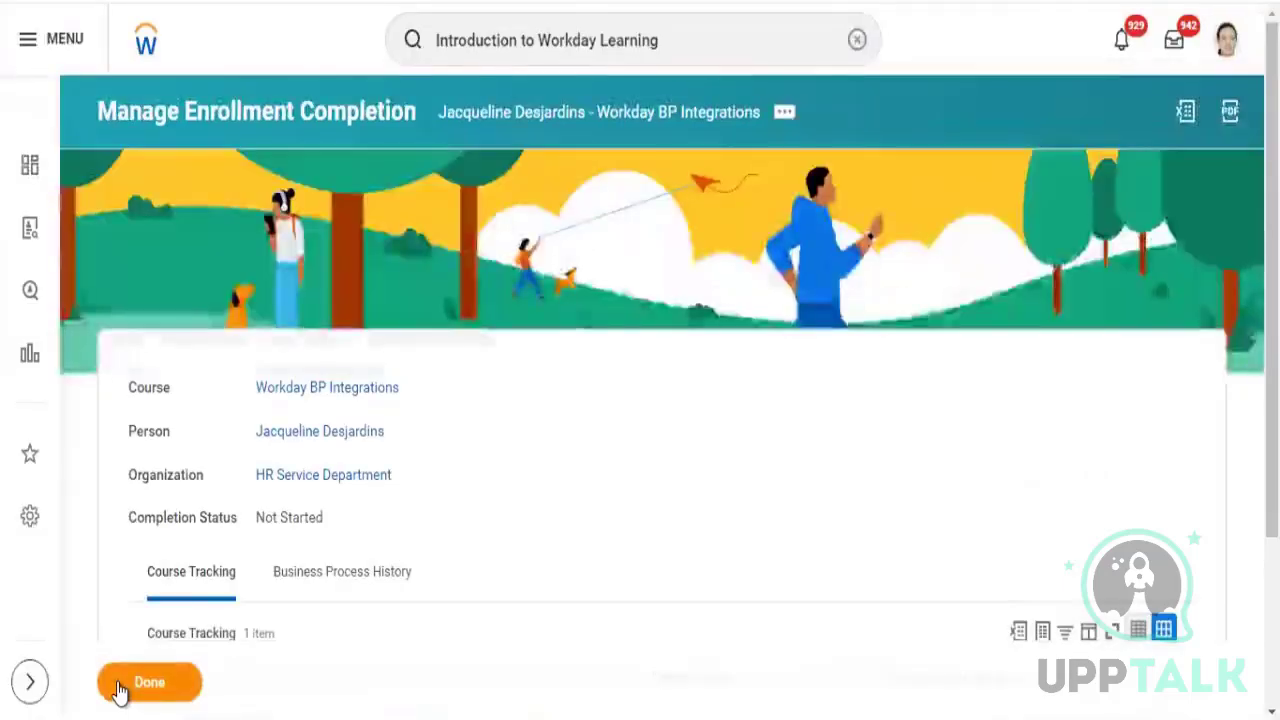
click(117, 689)
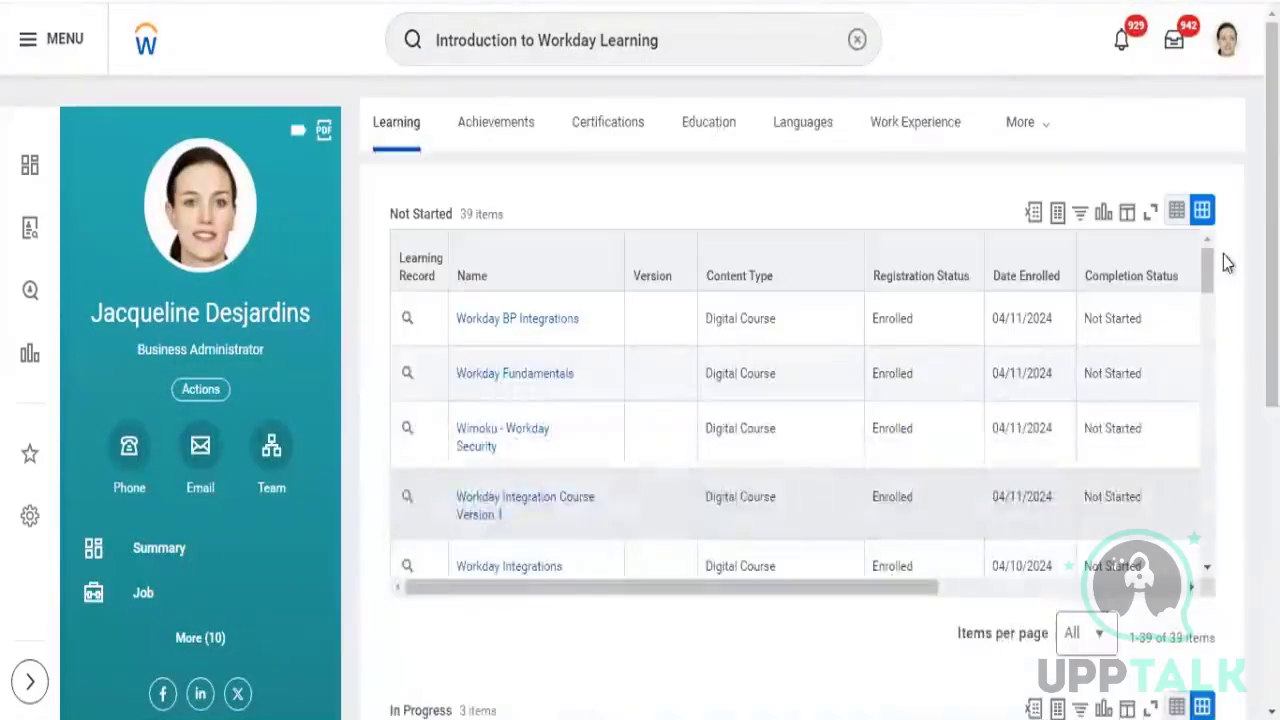
- Examine the Not Started, In Progress and Learning History lists for the Workday BP Integrations record and its completion status
scroll(800, 400, down, 5)
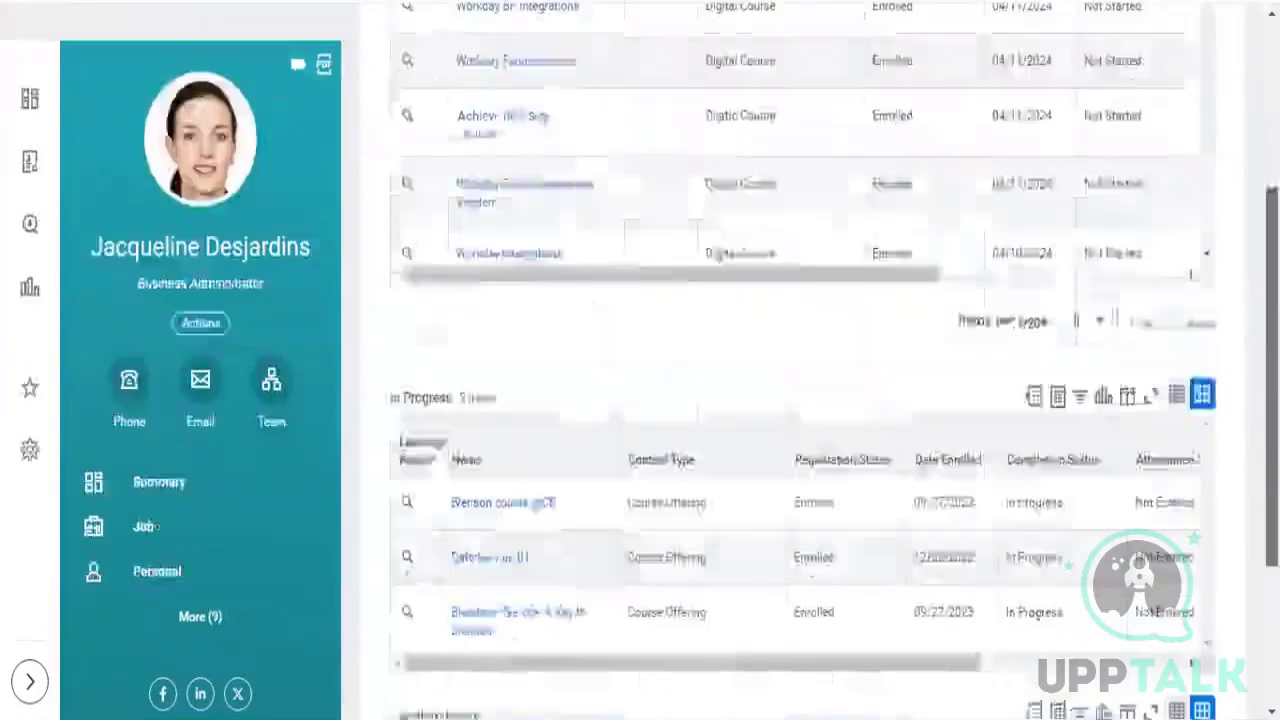
scroll(800, 350, up, 2)
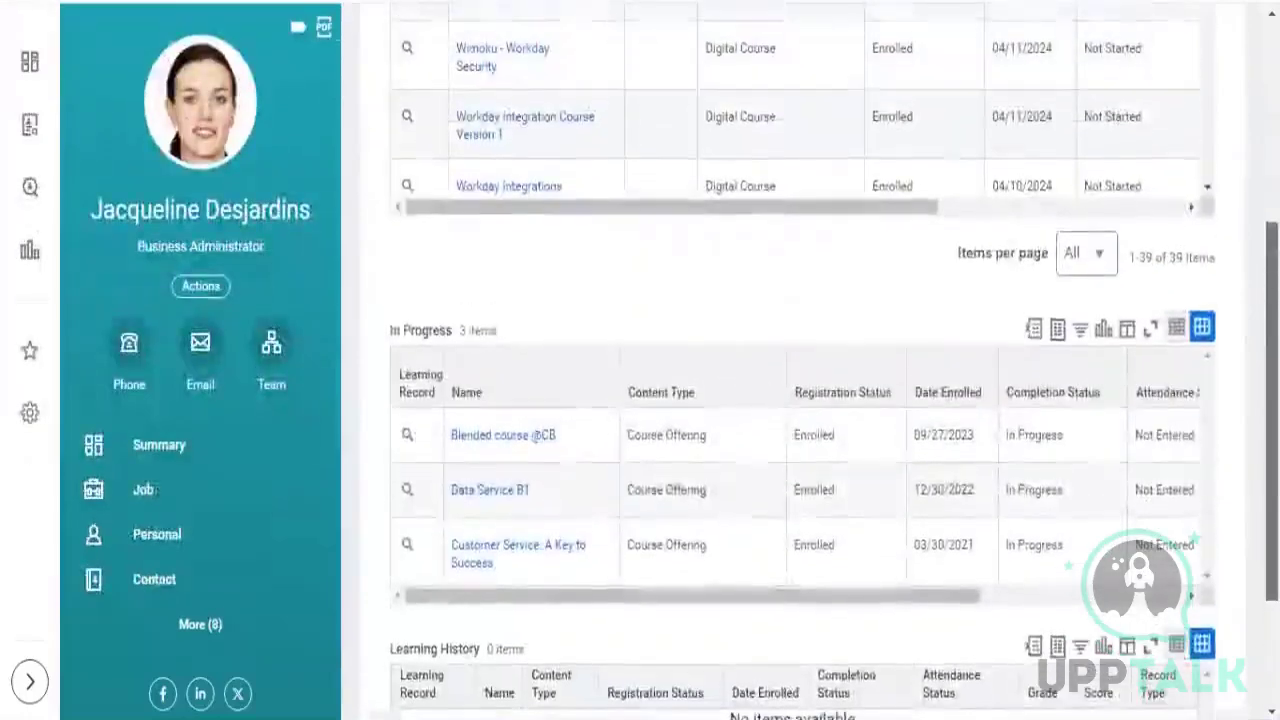
scroll(800, 350, down, 2)
scroll(800, 360, up, 3)
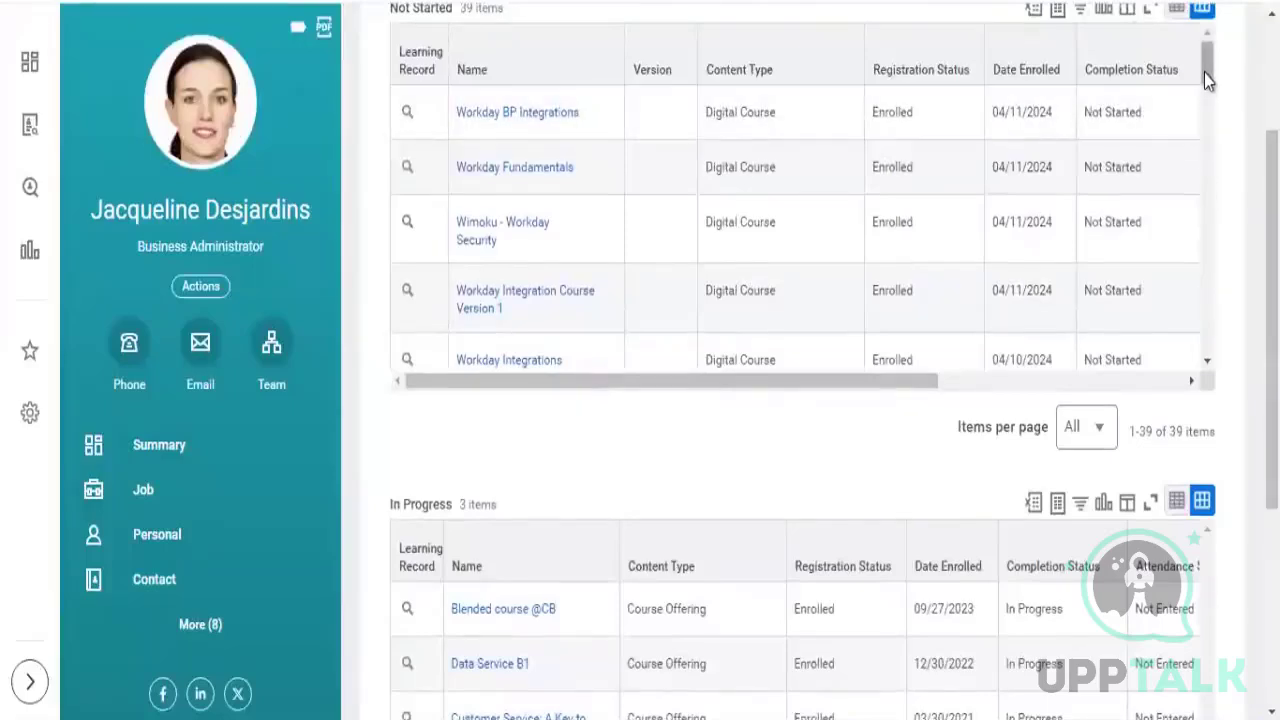
drag(1204, 73, 1189, 412)
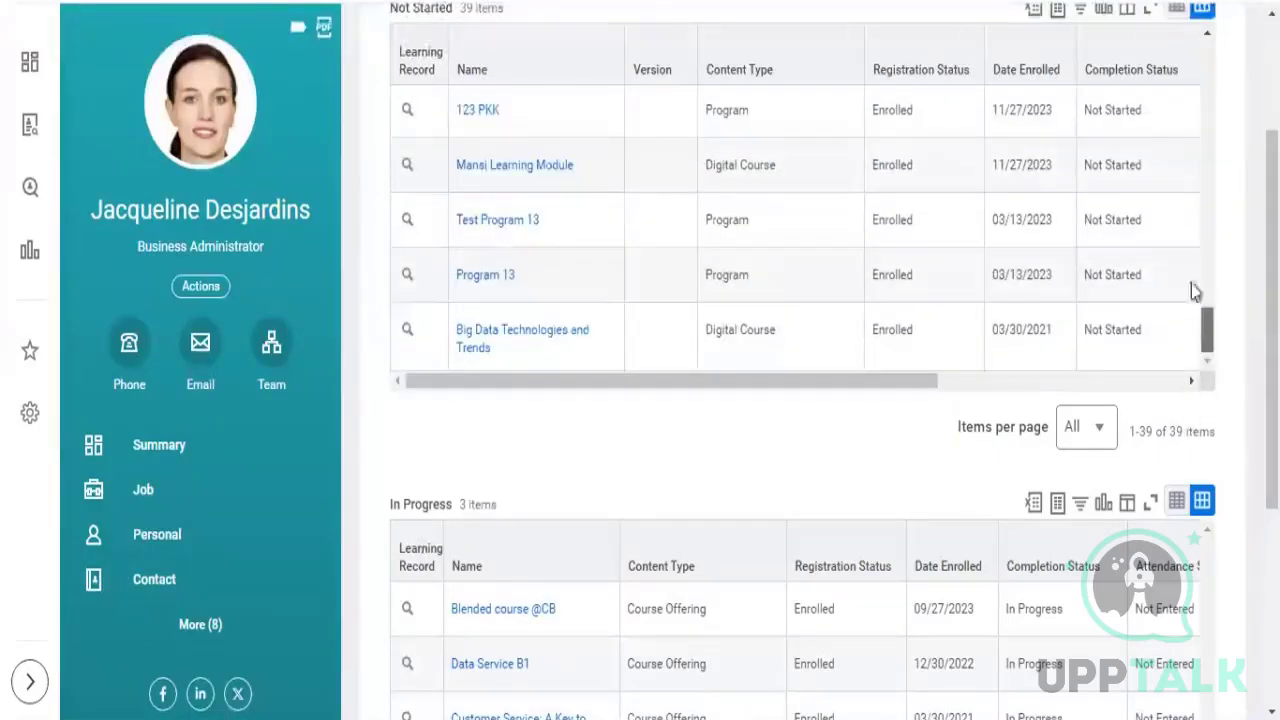
drag(1191, 283, 960, 211)
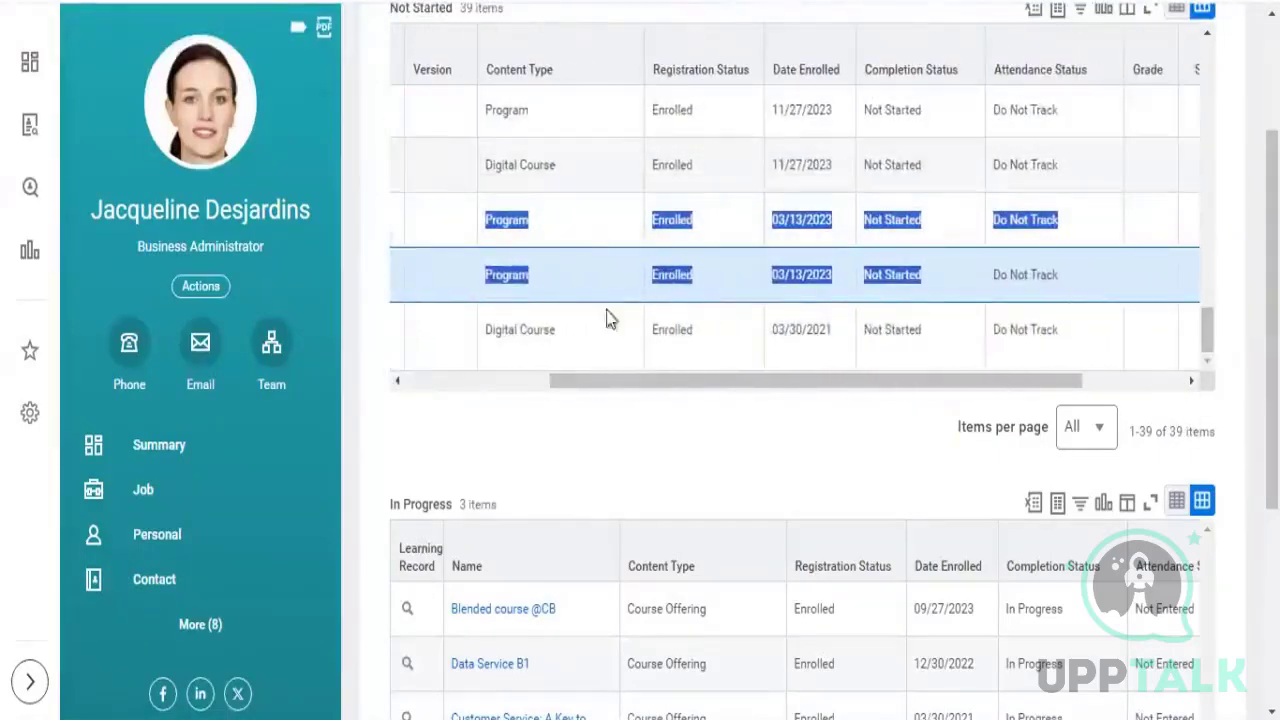
click(485, 382)
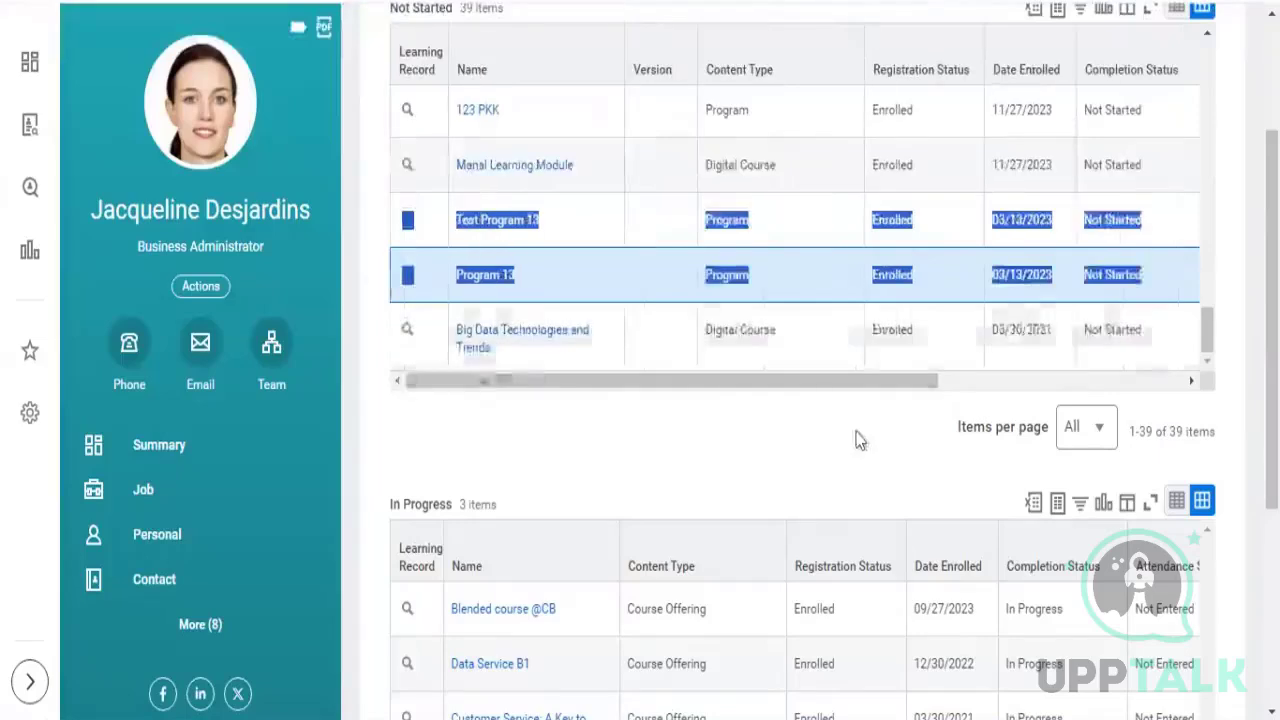
scroll(979, 297, up, 3)
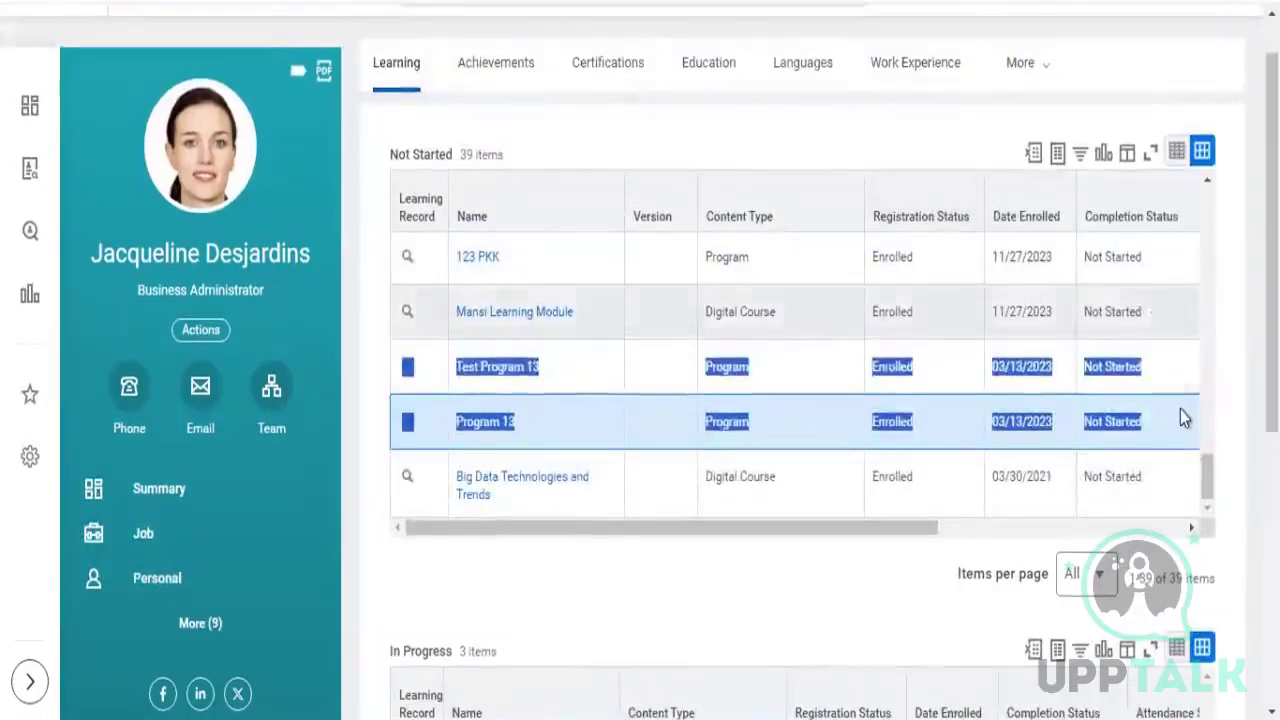
drag(1205, 482, 1180, 160)
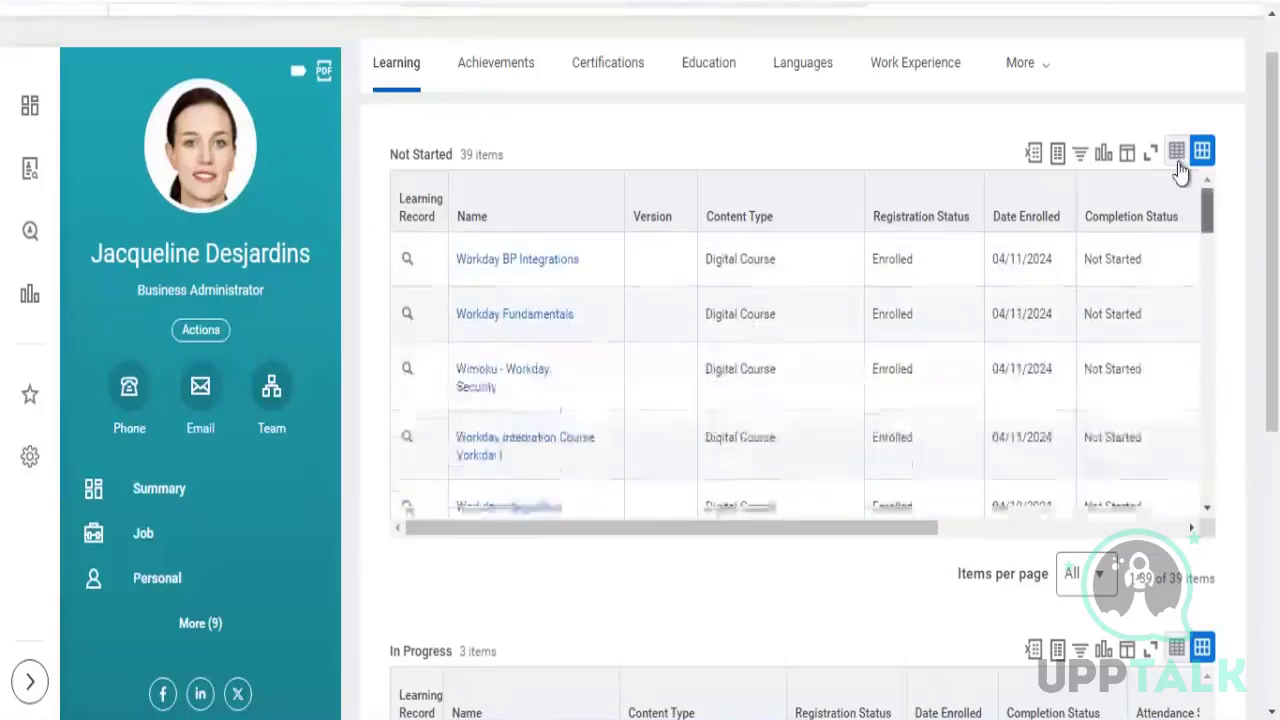
- Open Manage Enrollment Completion for Workday BP Integrations, confirm the change, and set the Workday BP Validations lesson's tracking status to Completed
click(425, 264)
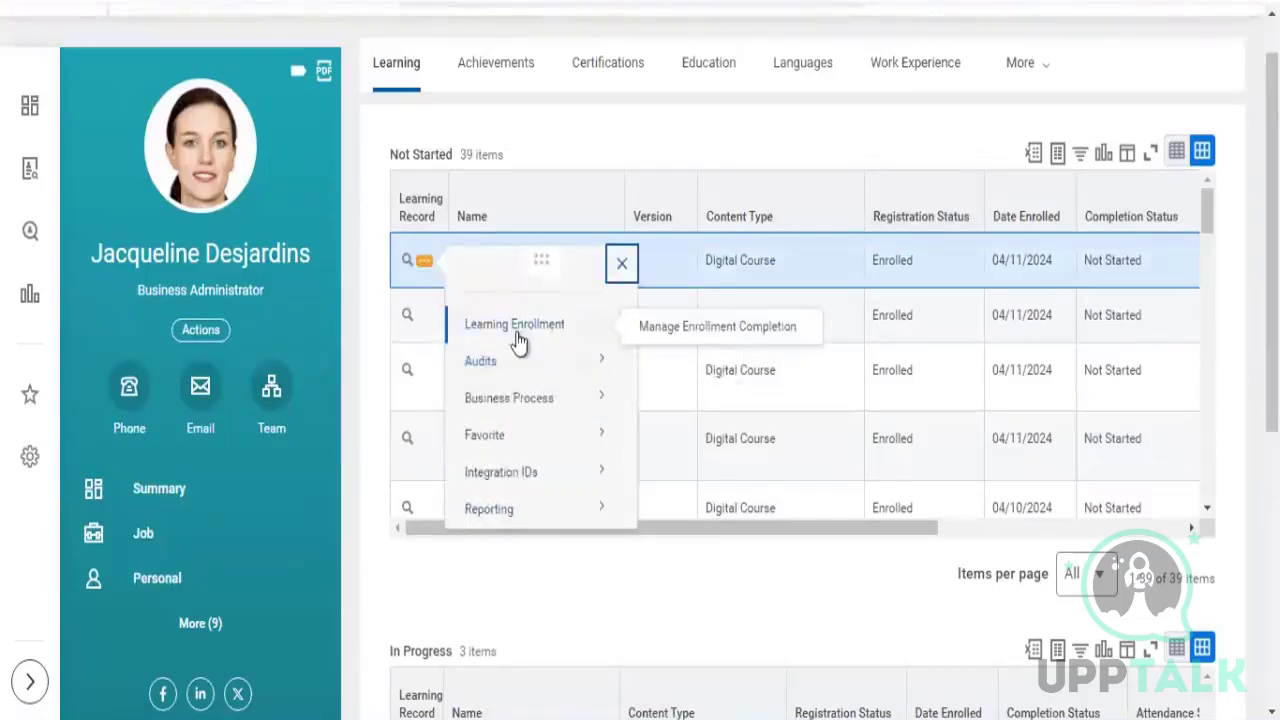
click(646, 328)
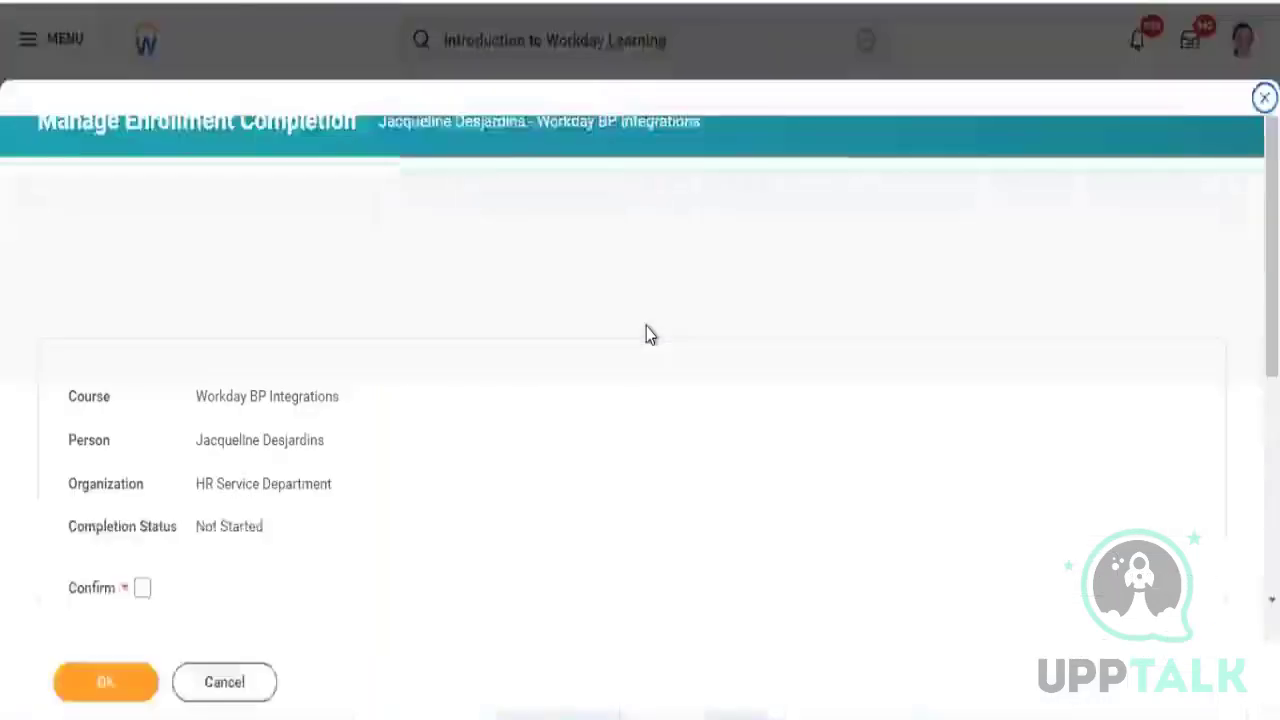
click(141, 590)
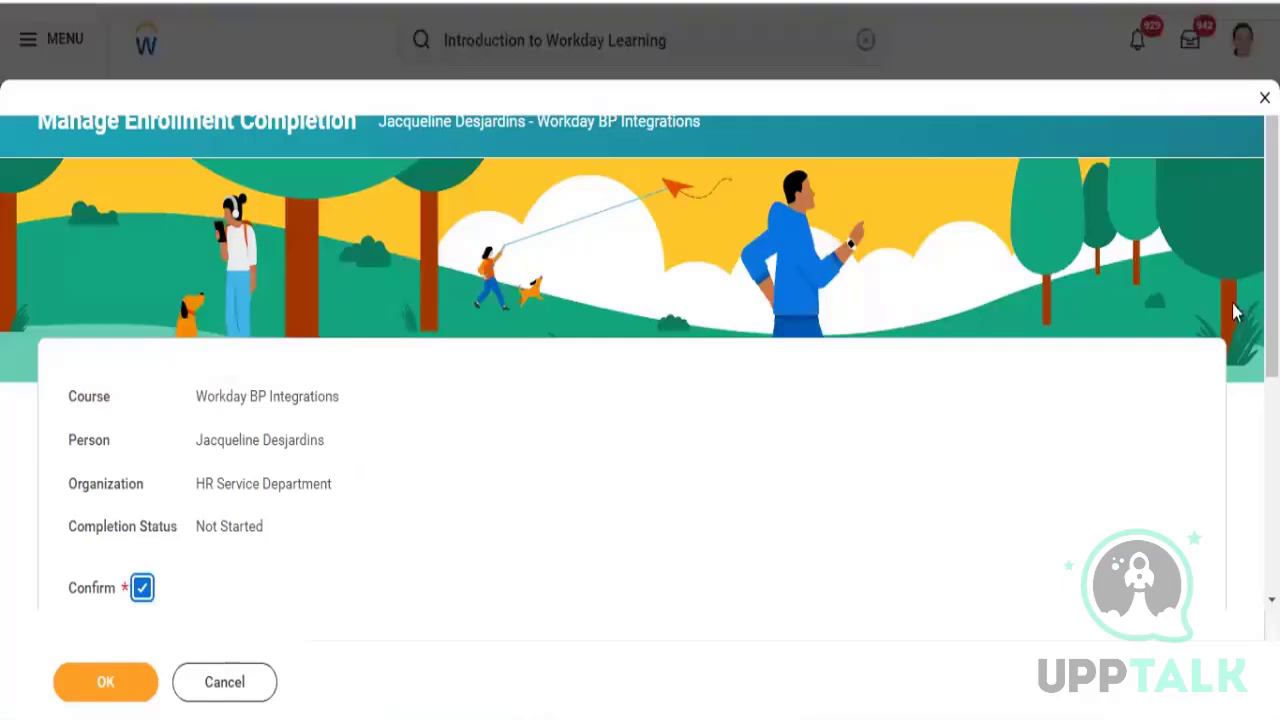
scroll(640, 360, down, 4)
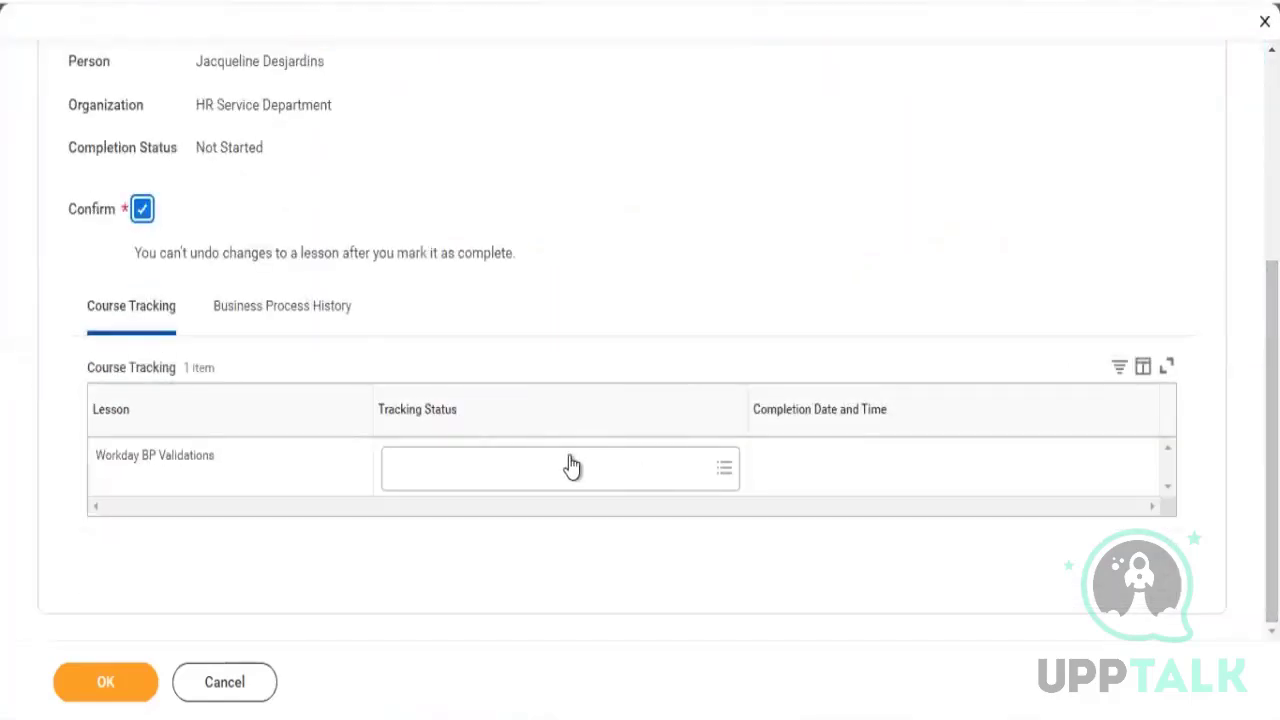
click(569, 455)
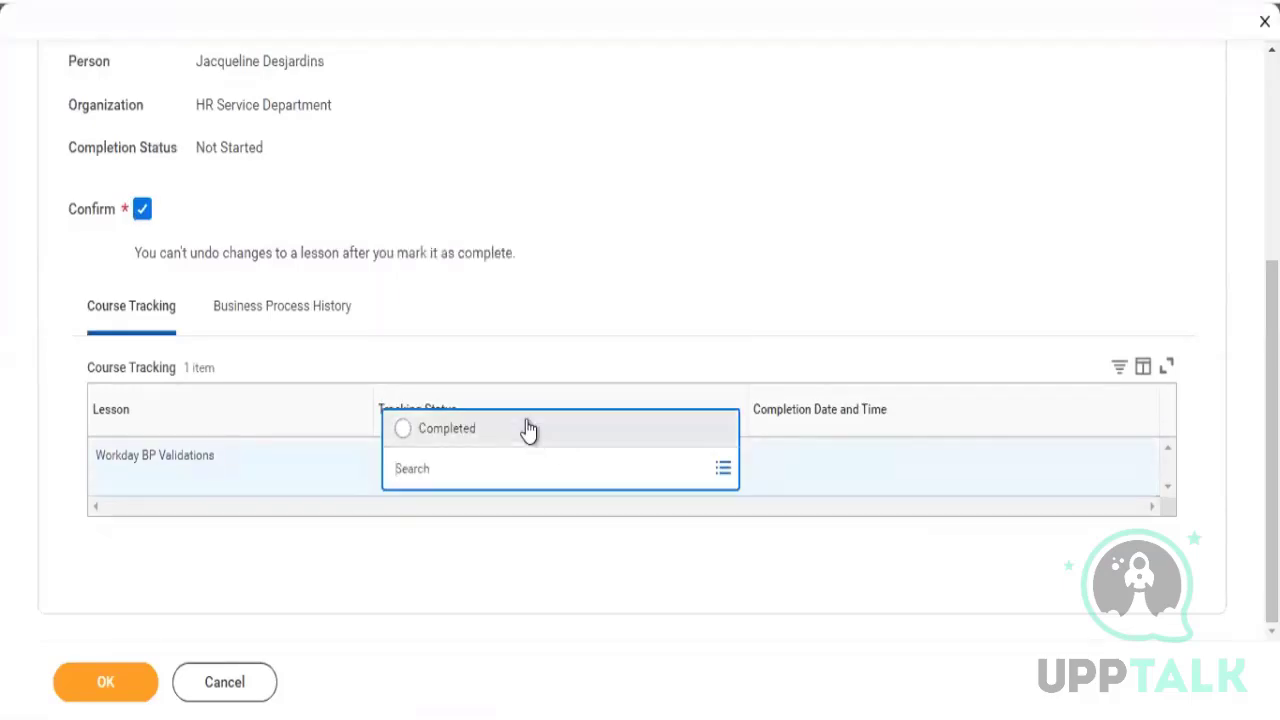
click(525, 429)
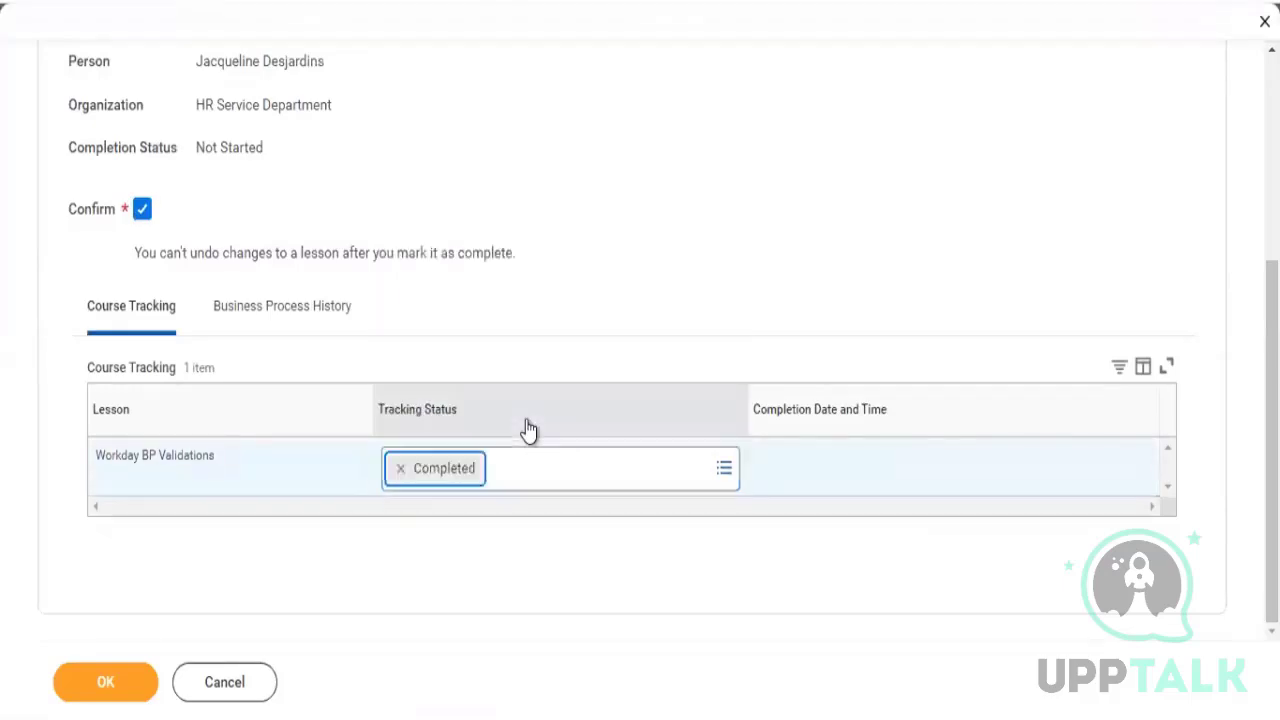
- Set the Workday BP Validations lesson's completion date to 04/11/2024, submit the enrollment completion, and return to the learning records
click(112, 692)
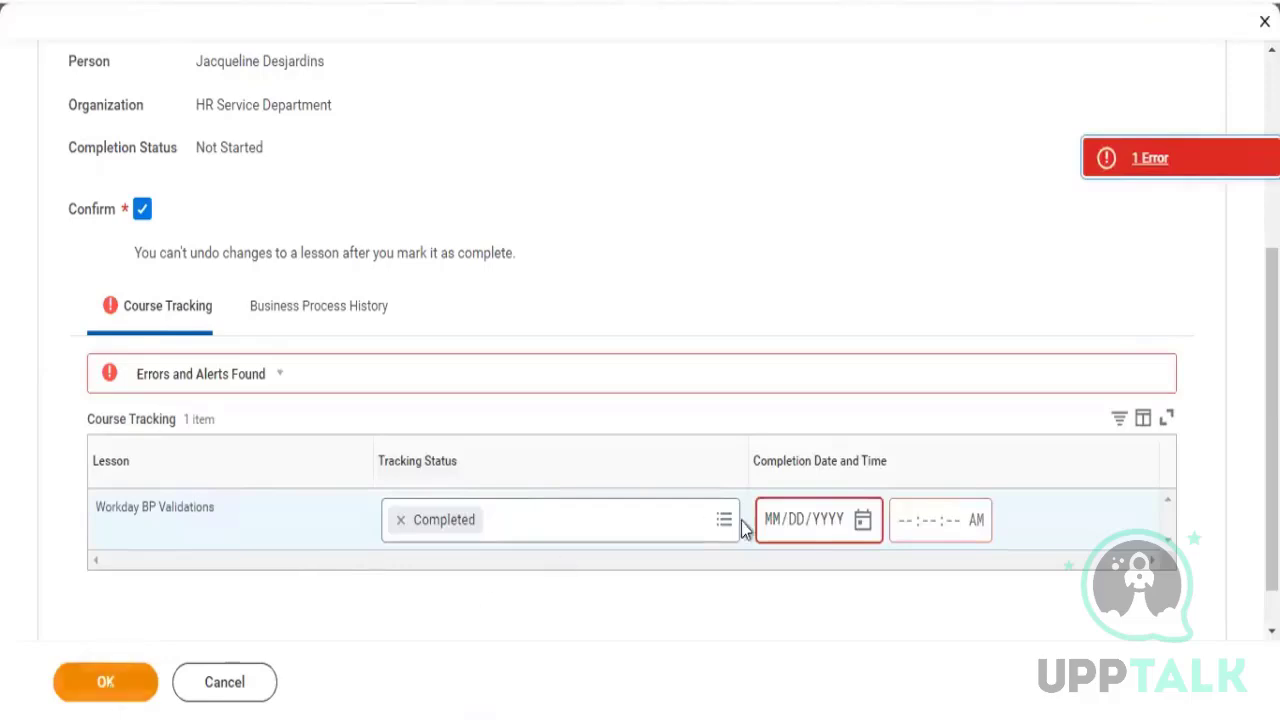
click(862, 521)
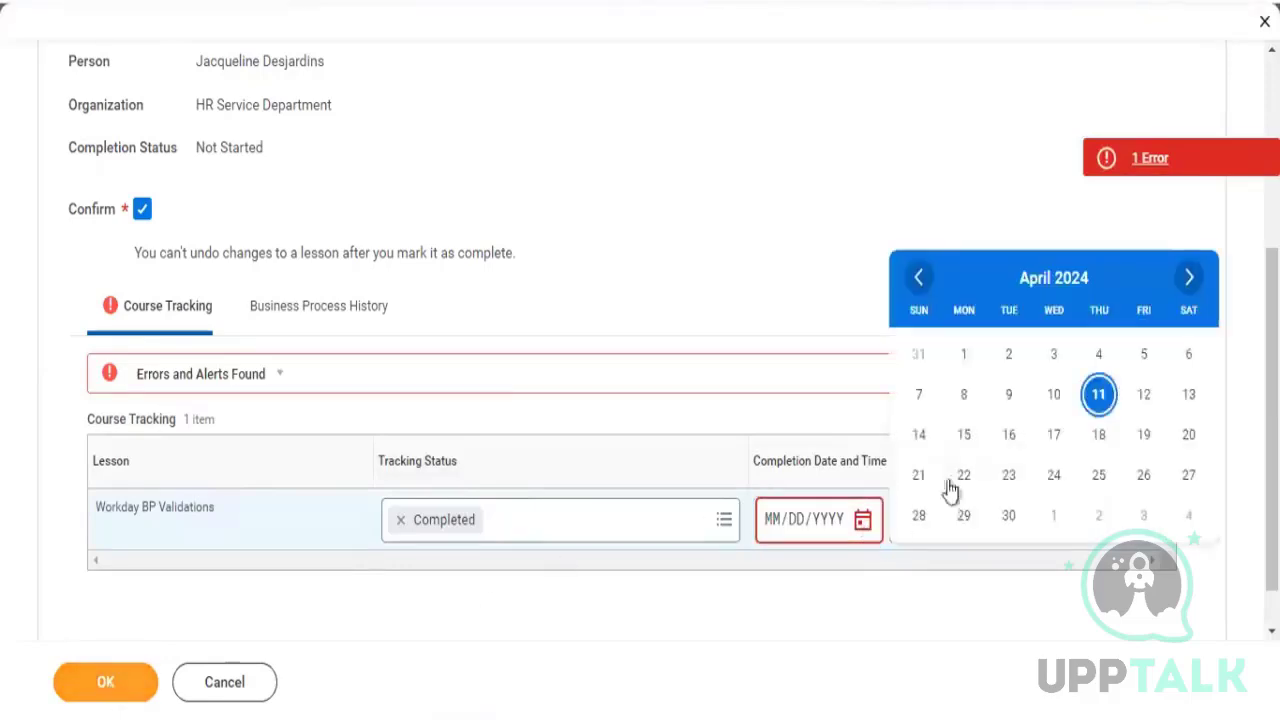
click(1097, 398)
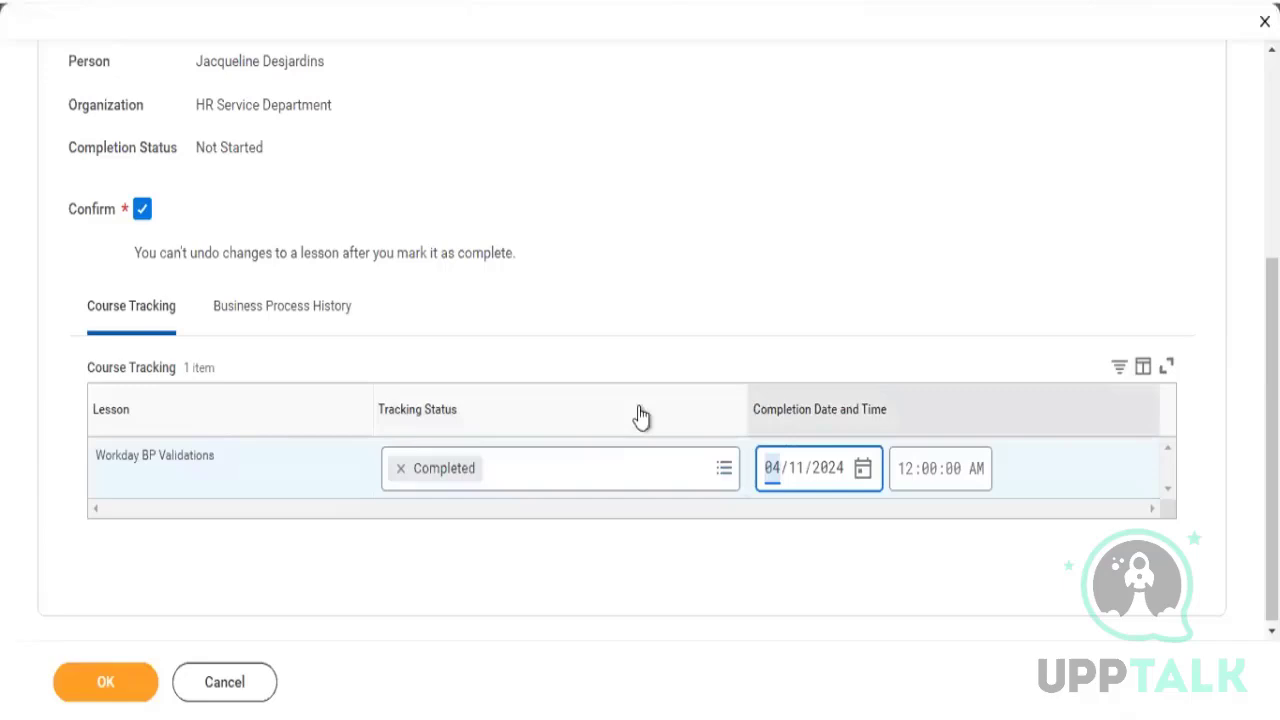
click(106, 682)
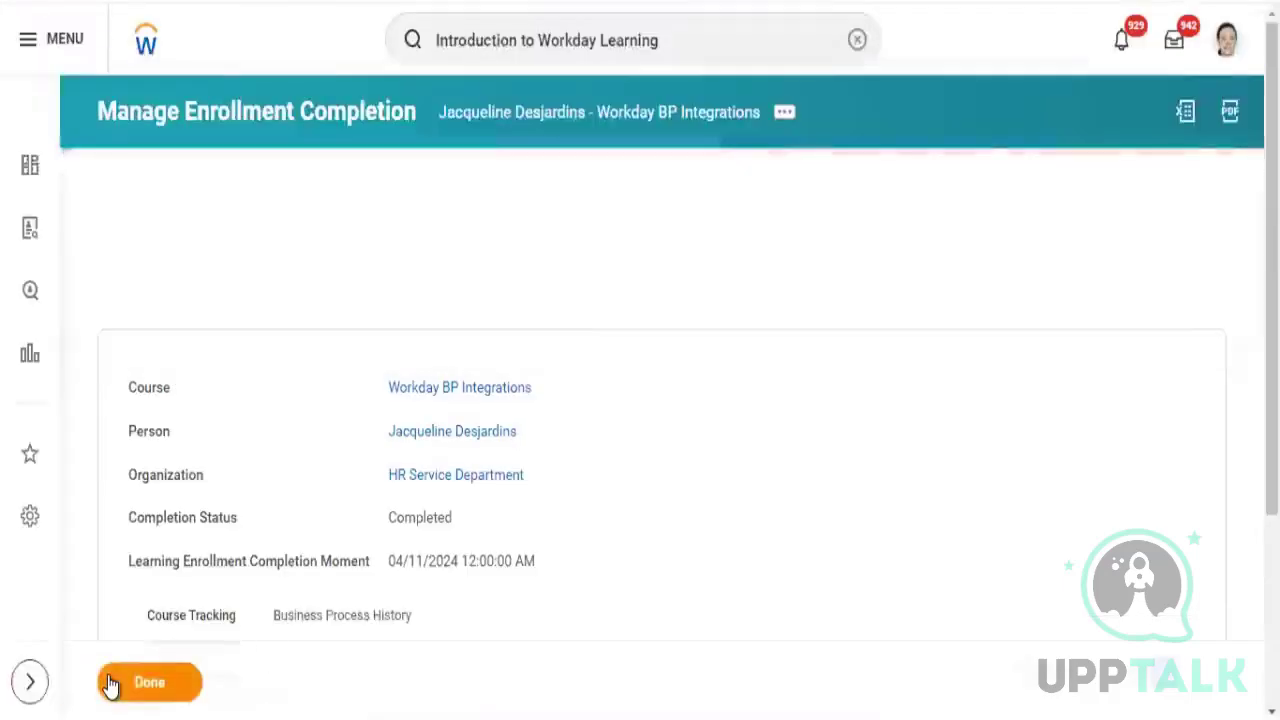
click(110, 684)
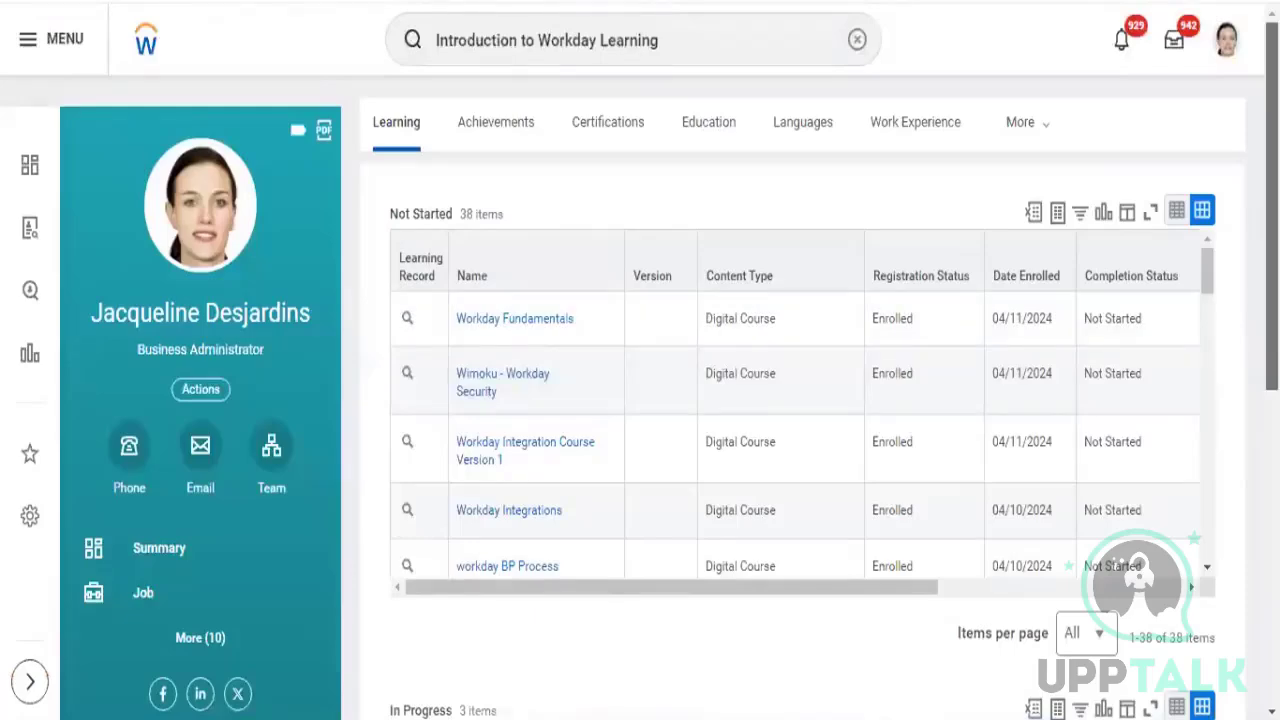
- Check the Workday BP Integrations record in Learning History and the related actions it offers, including Reporting
scroll(800, 400, down, 6)
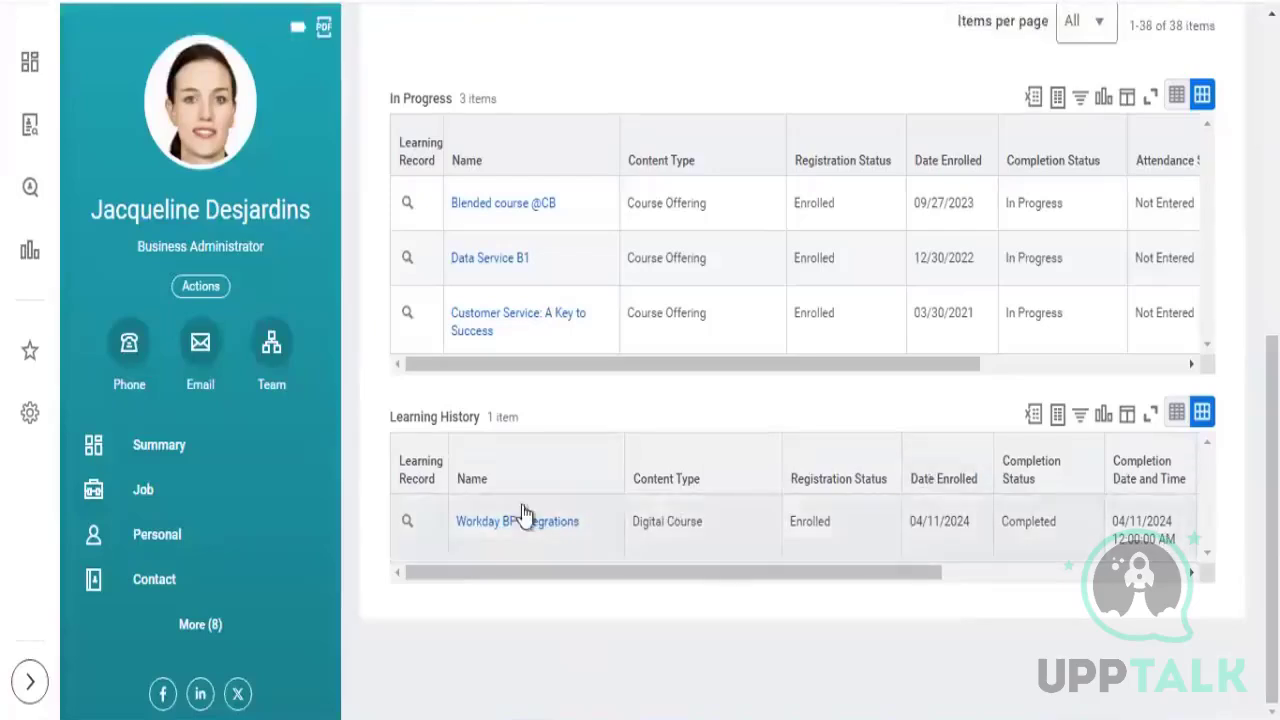
click(424, 524)
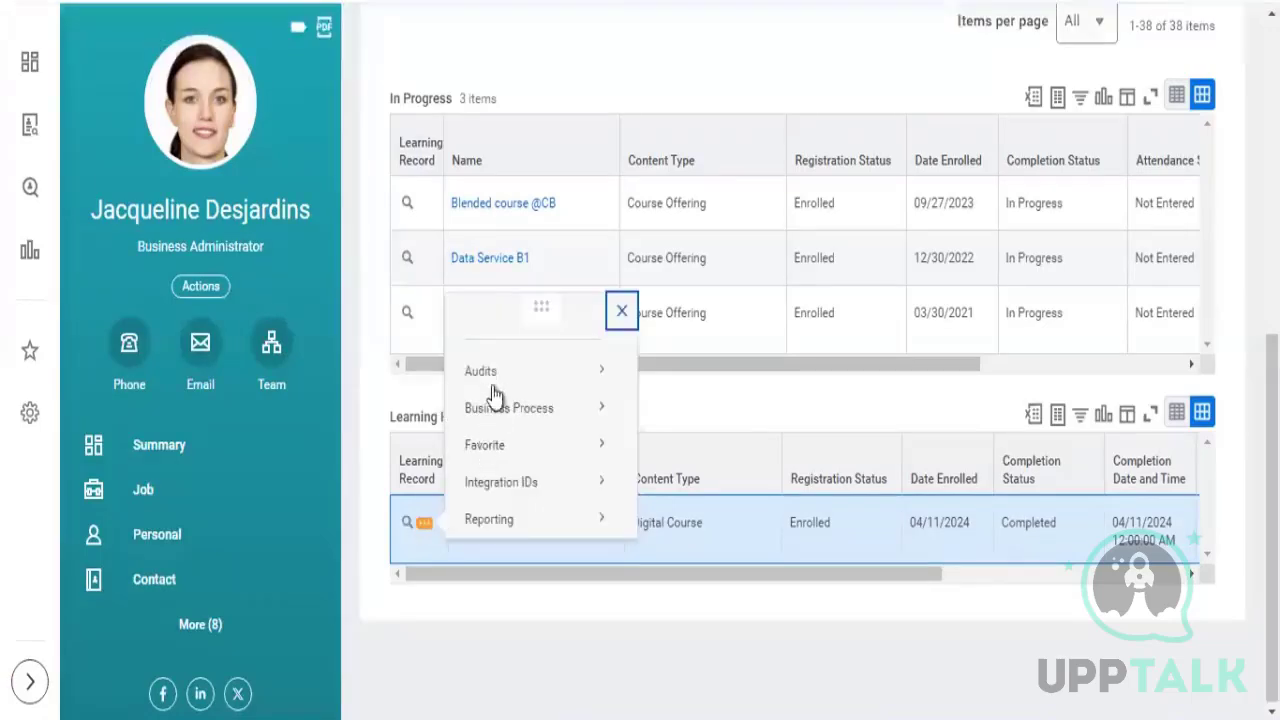
mouse_move(518, 395)
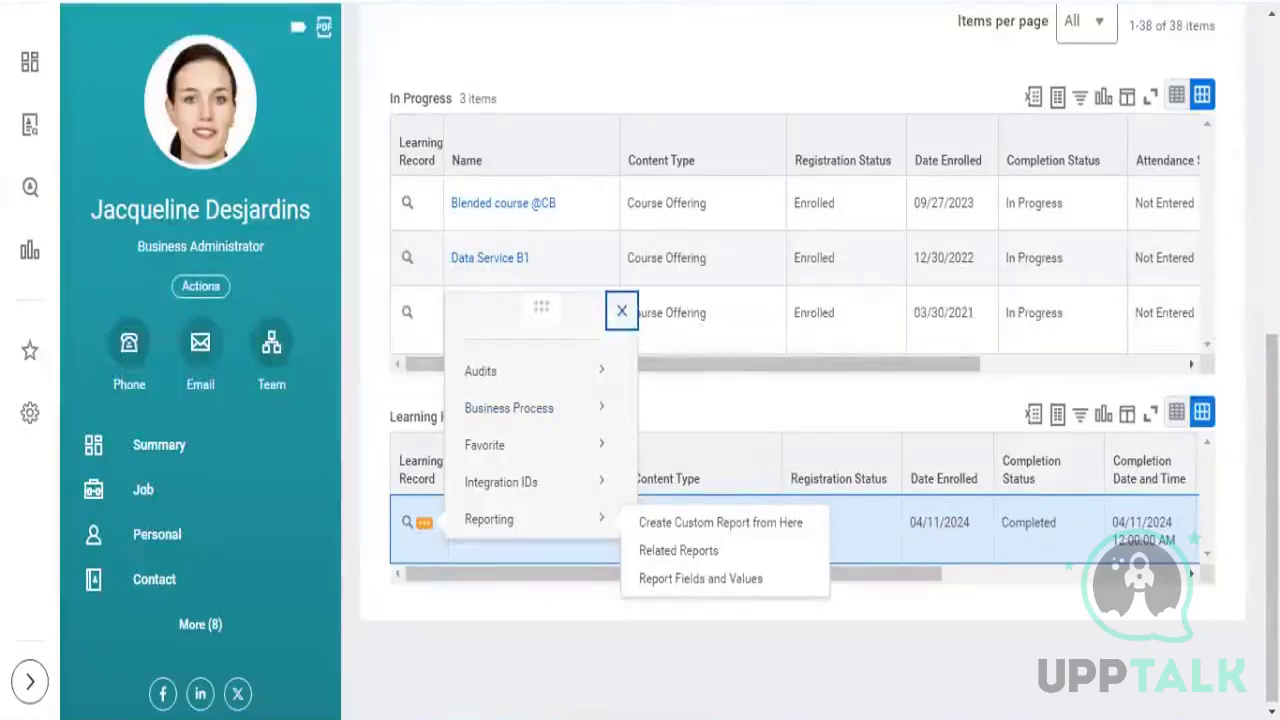
scroll(490, 190, up, 6)
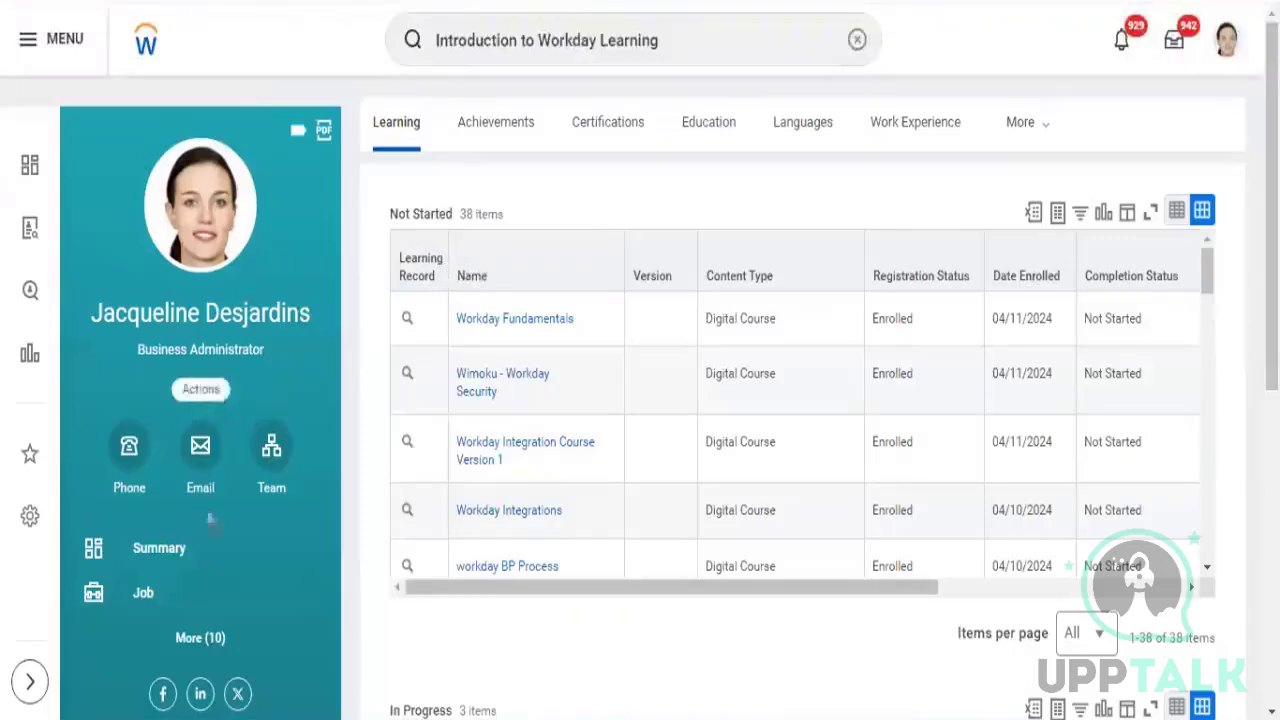
- Return to the home page and open the Learning app from the list of all apps
click(145, 50)
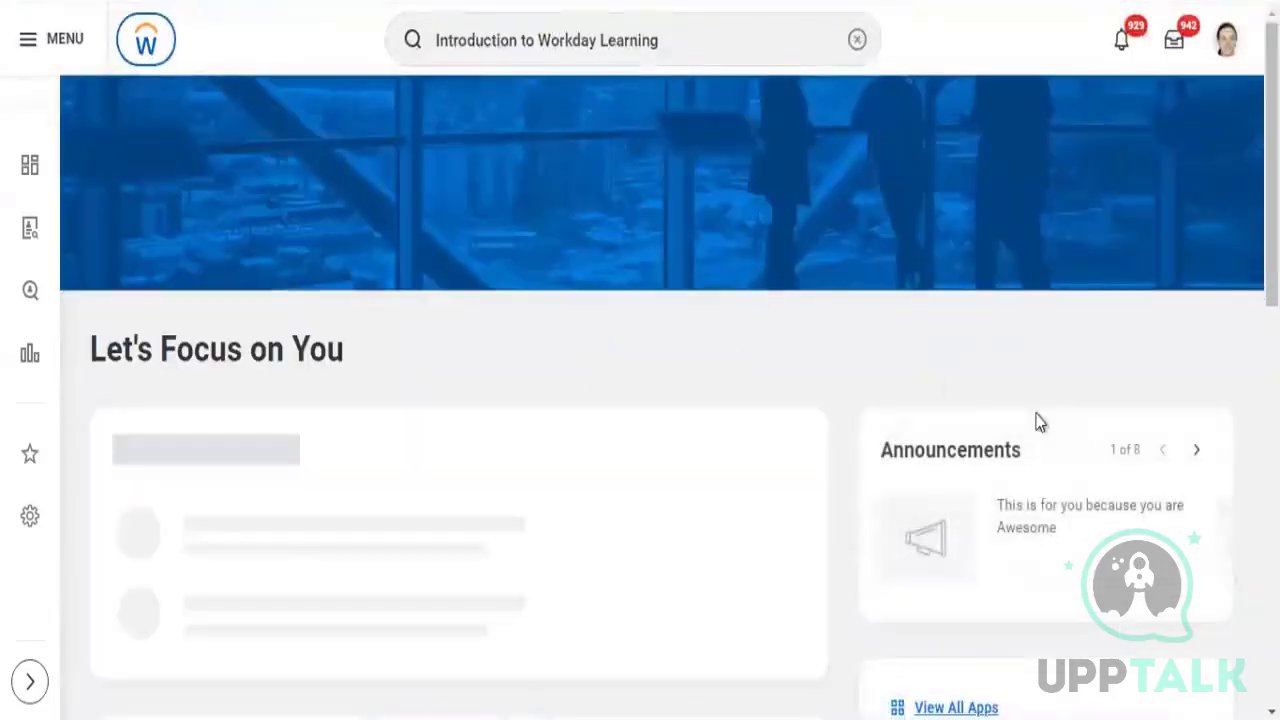
scroll(1088, 352, down, 3)
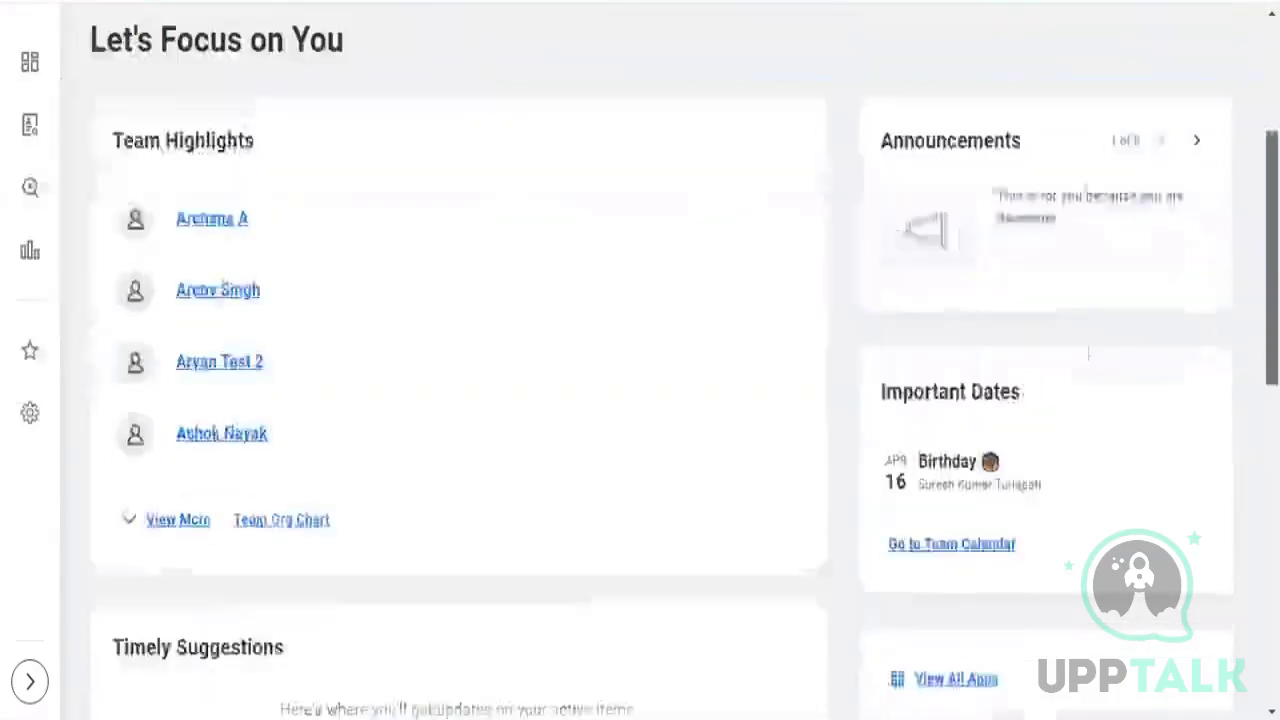
scroll(1088, 352, down, 3)
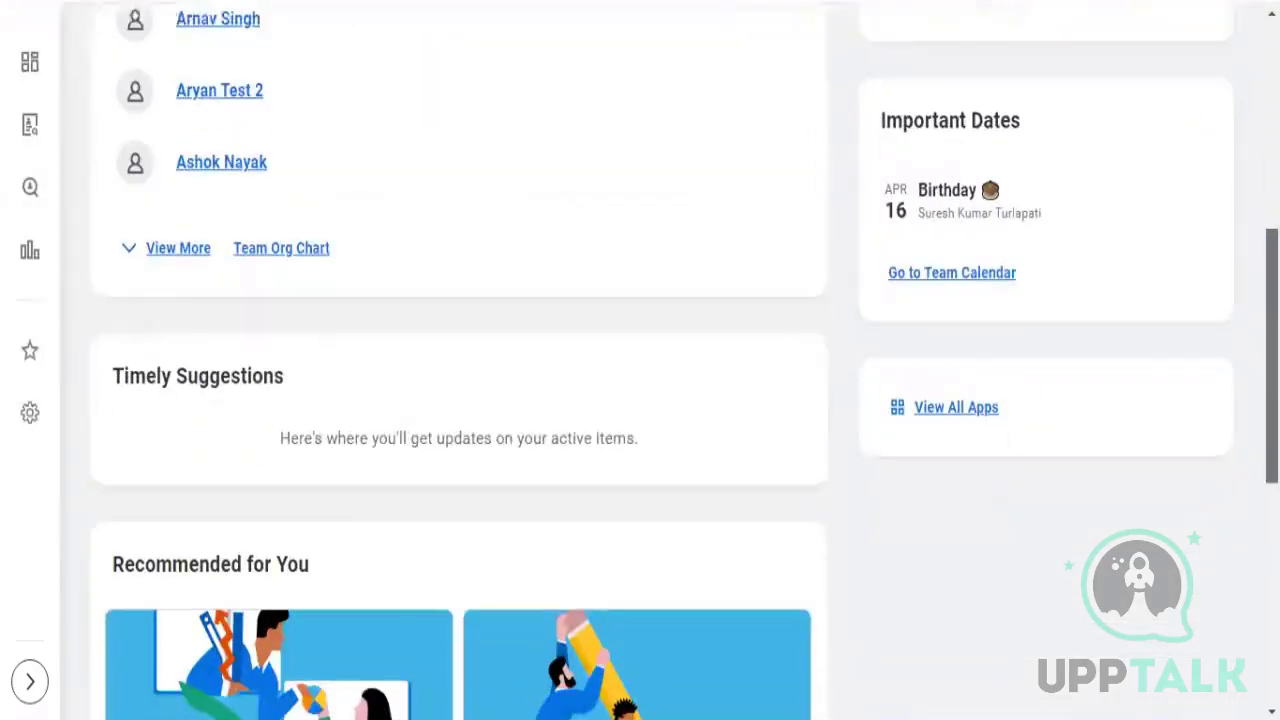
click(967, 410)
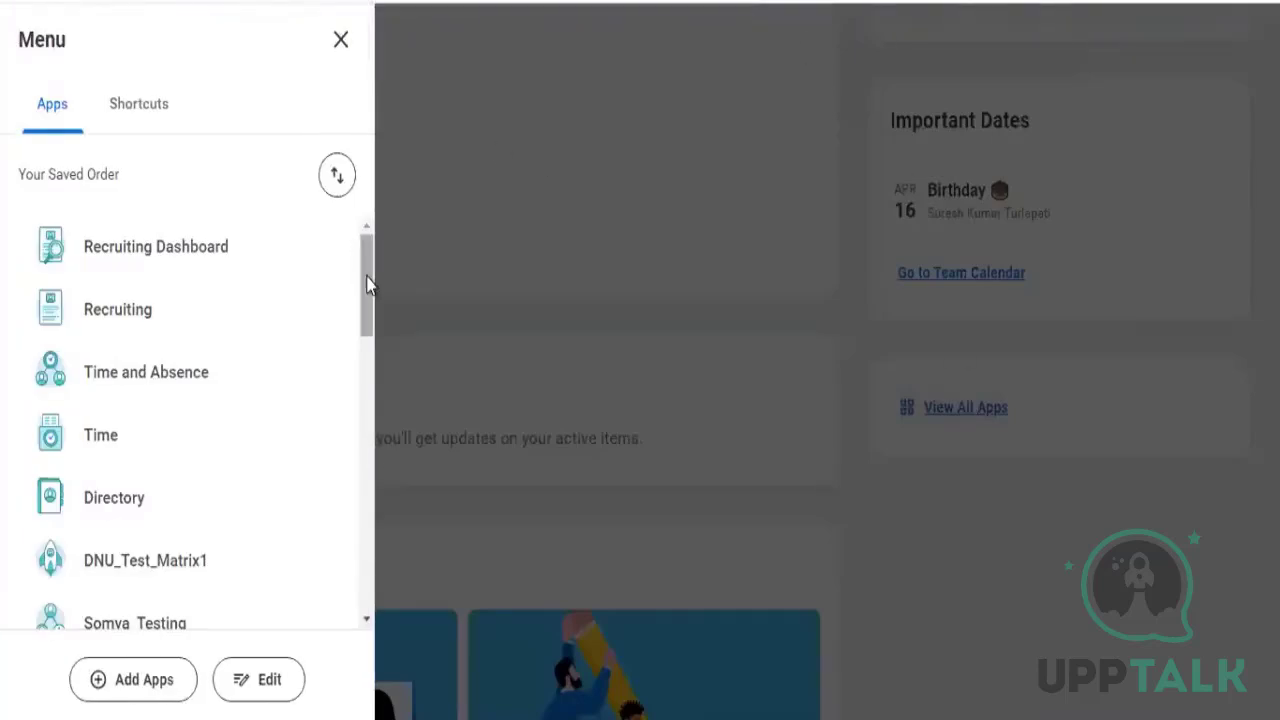
drag(367, 285, 360, 470)
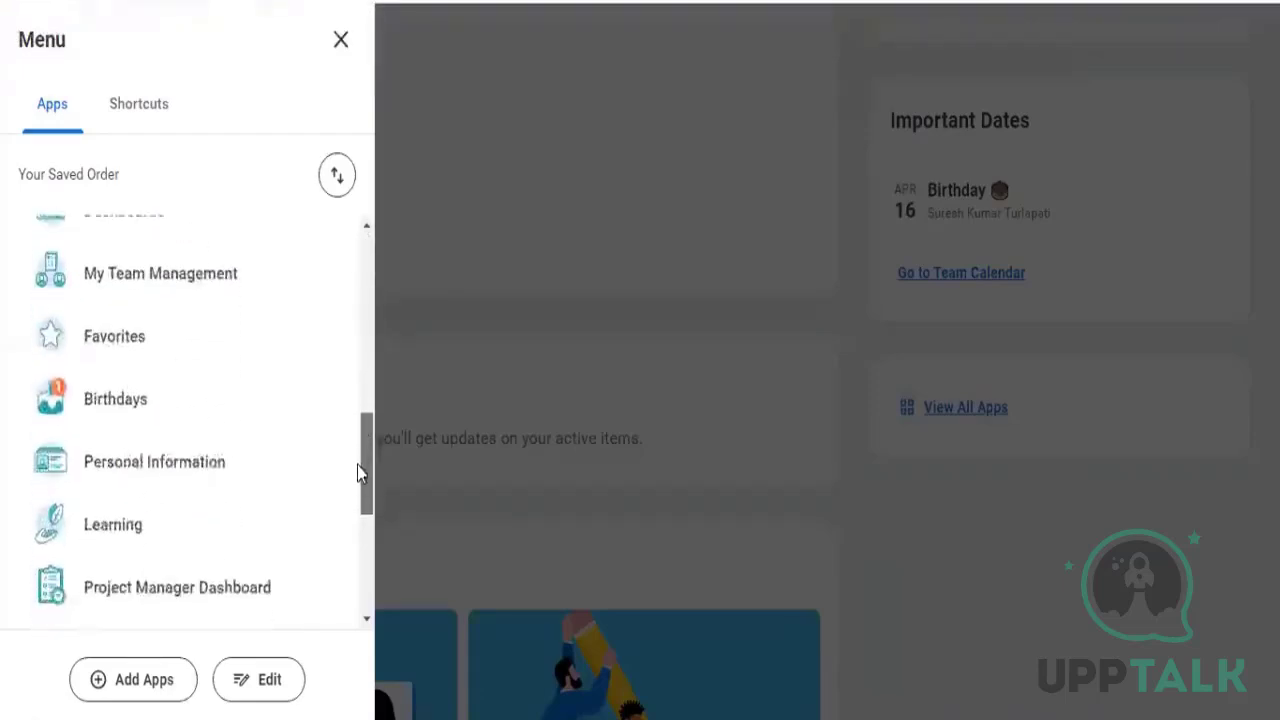
scroll(360, 470, down, 1)
click(124, 431)
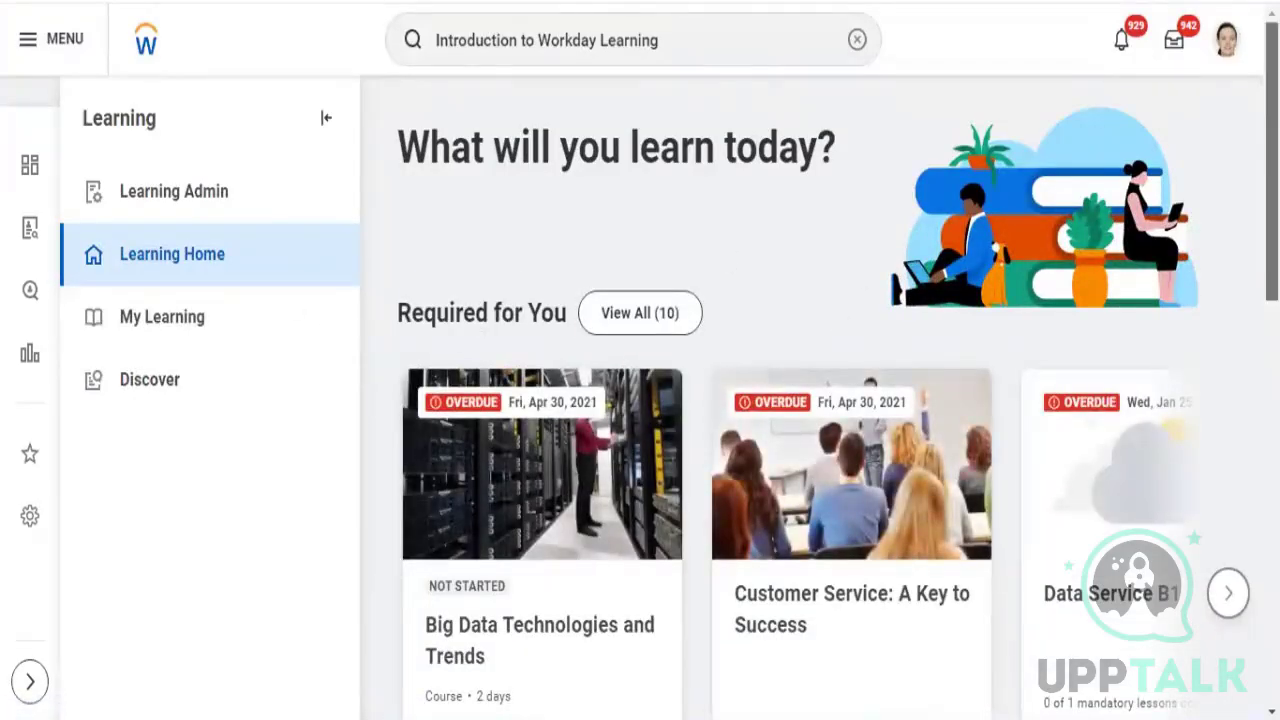
- Open the learning transcript from the View Your Learning History section of My Learning
scroll(778, 157, down, 5)
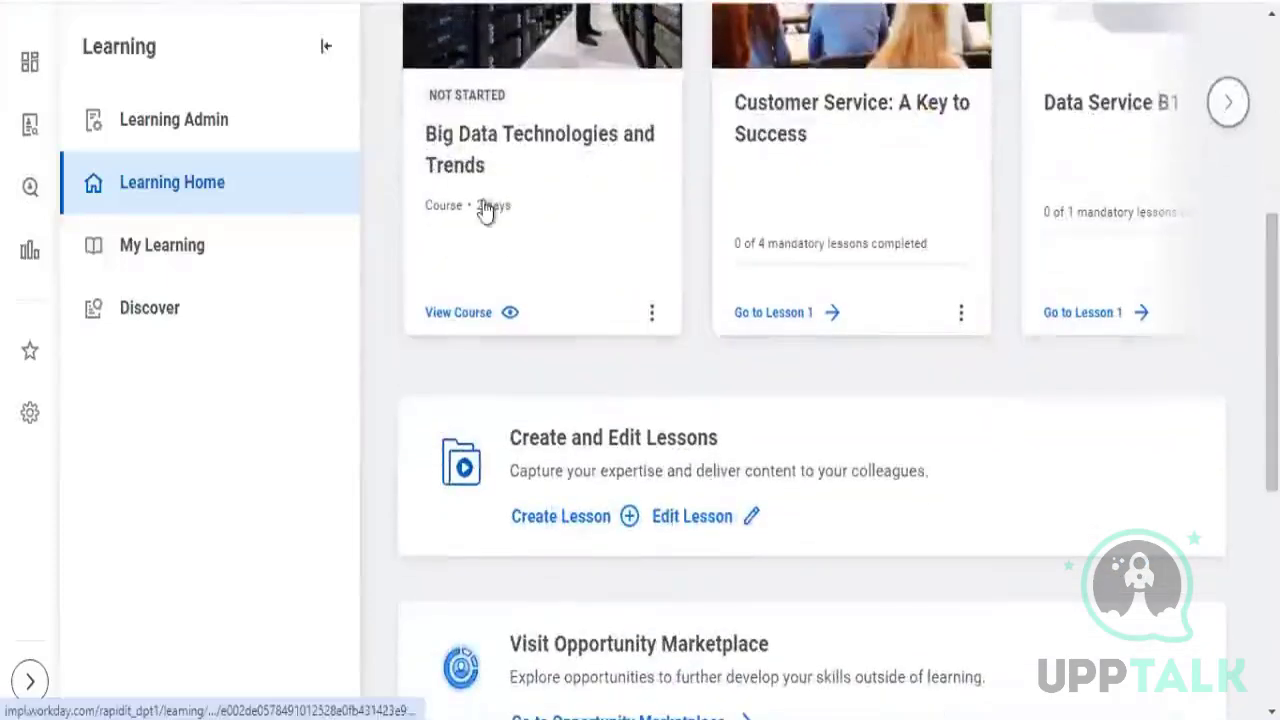
click(219, 248)
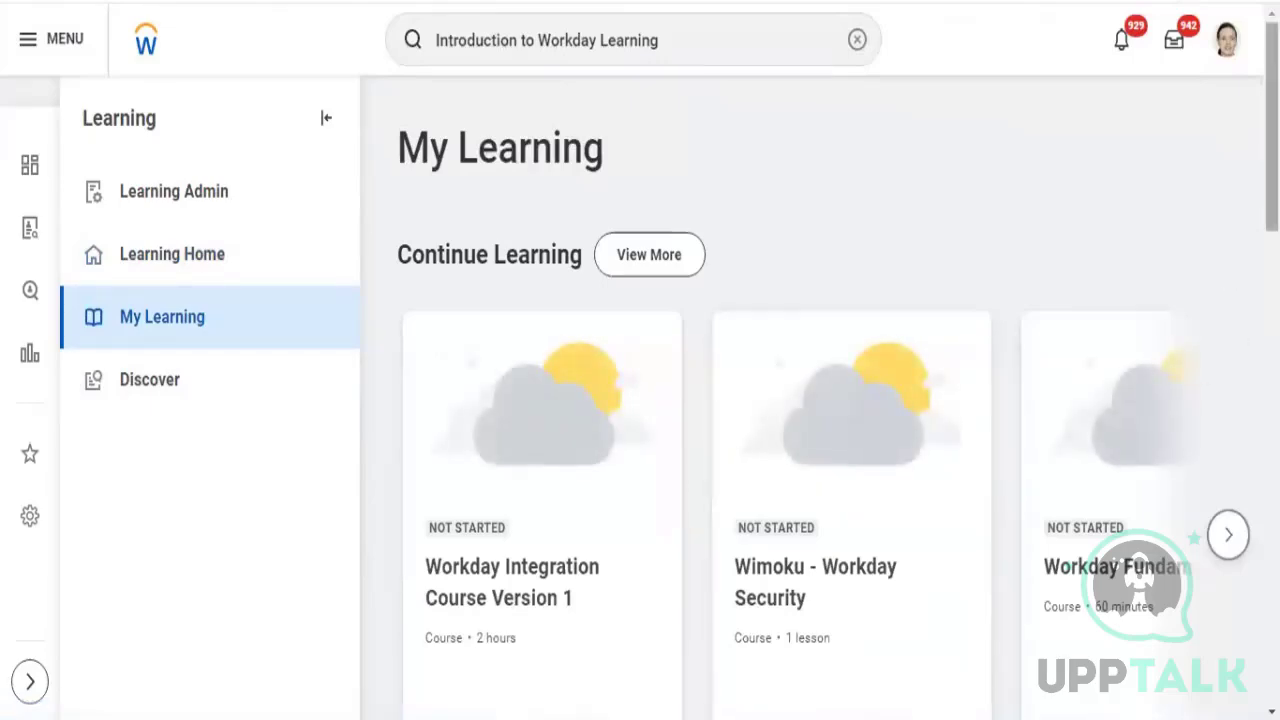
scroll(812, 400, down, 6)
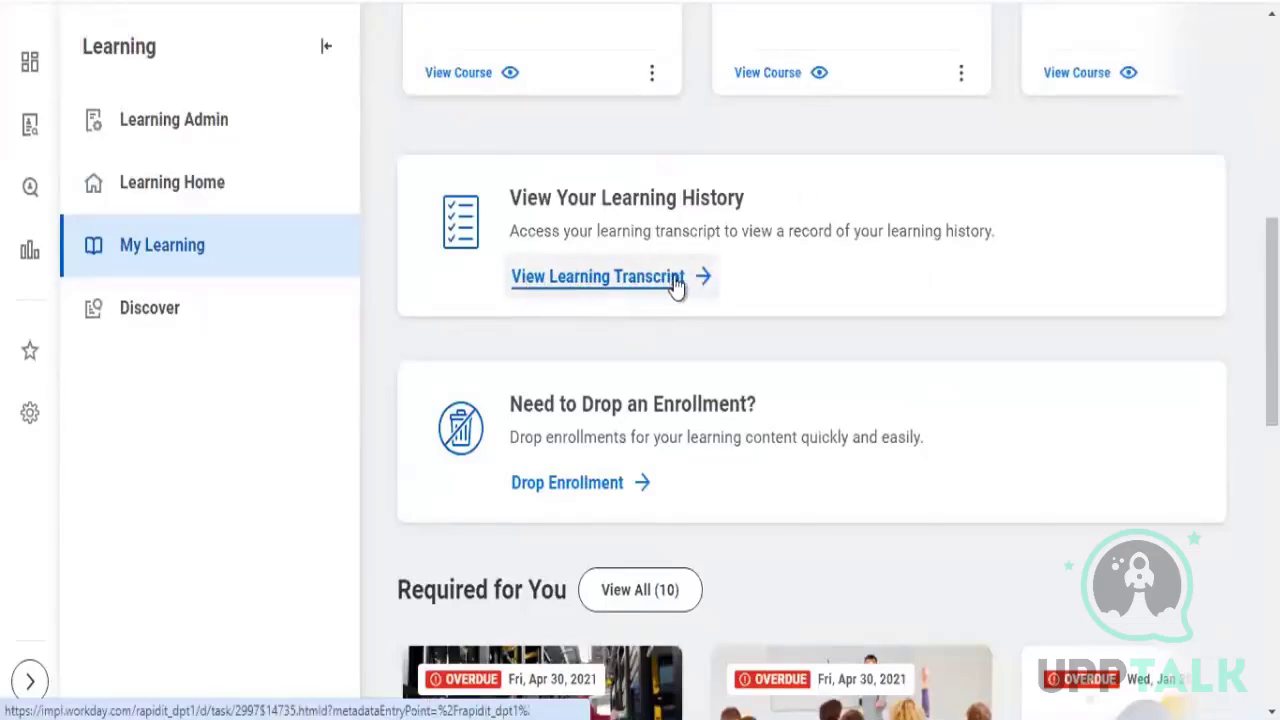
click(620, 284)
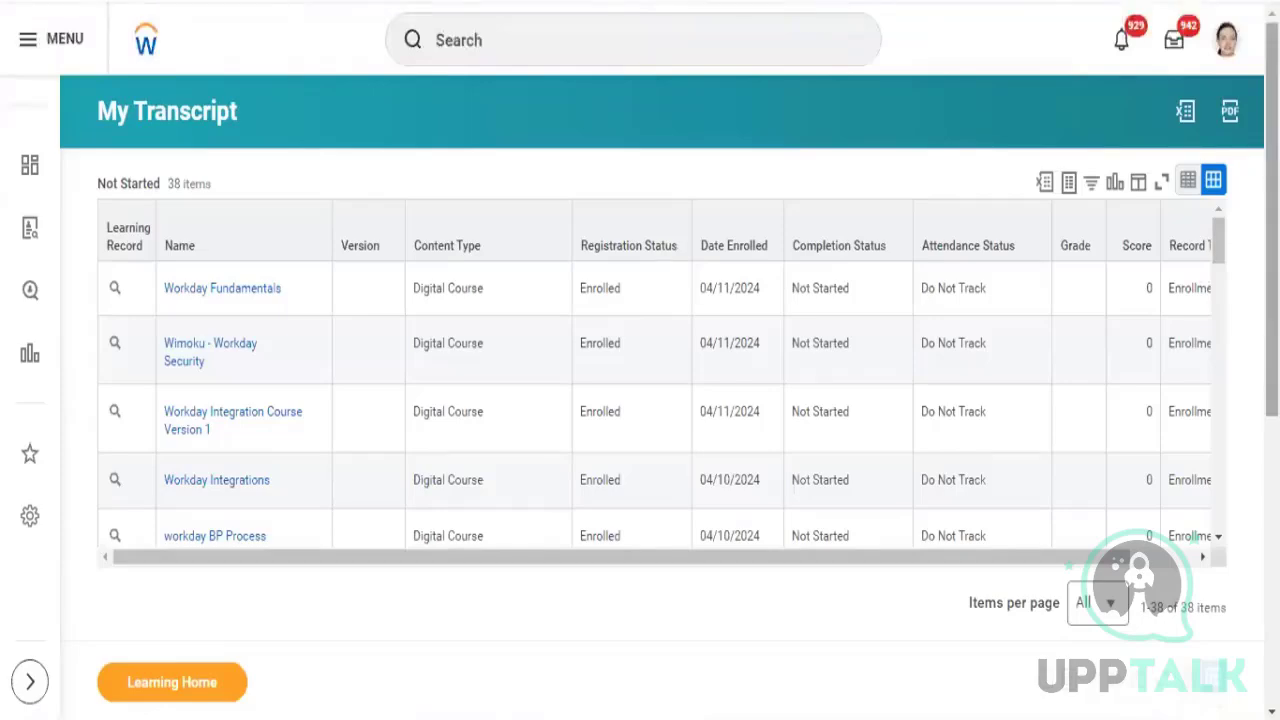
- Check the transcript's In Progress and Learning History lists and the related actions of the Workday BP Integrations record
scroll(640, 400, down, 5)
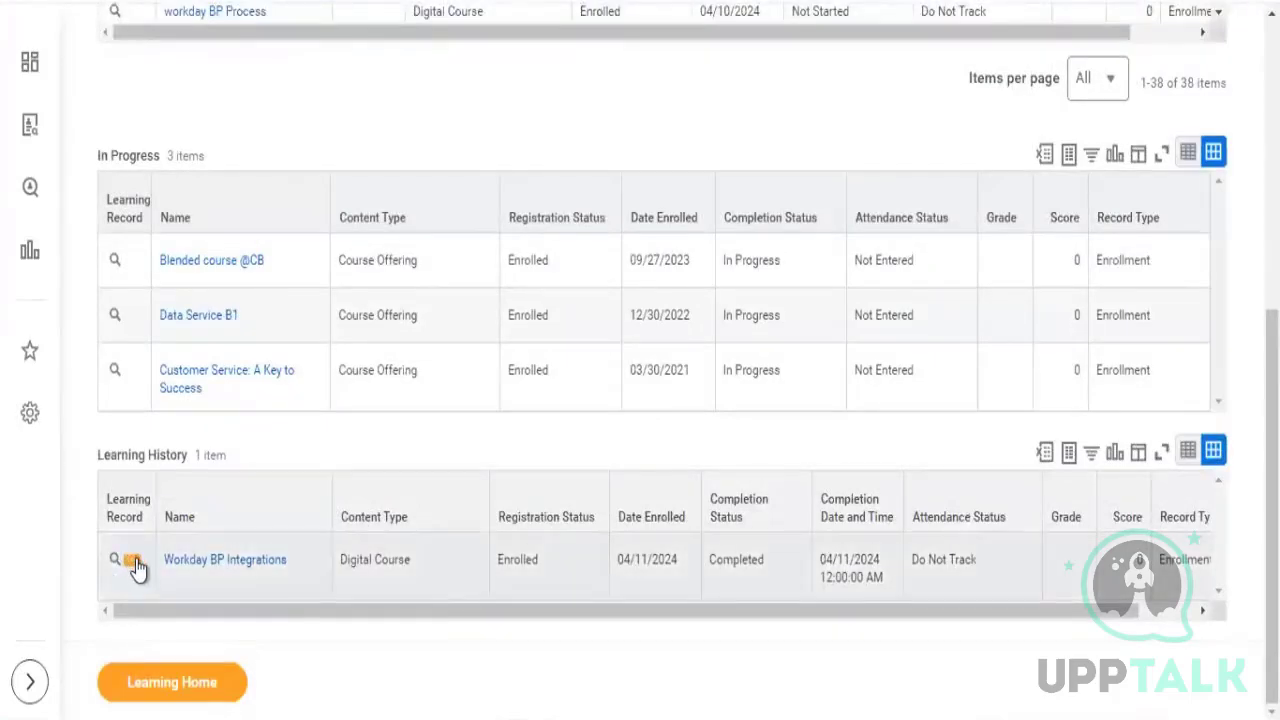
click(133, 564)
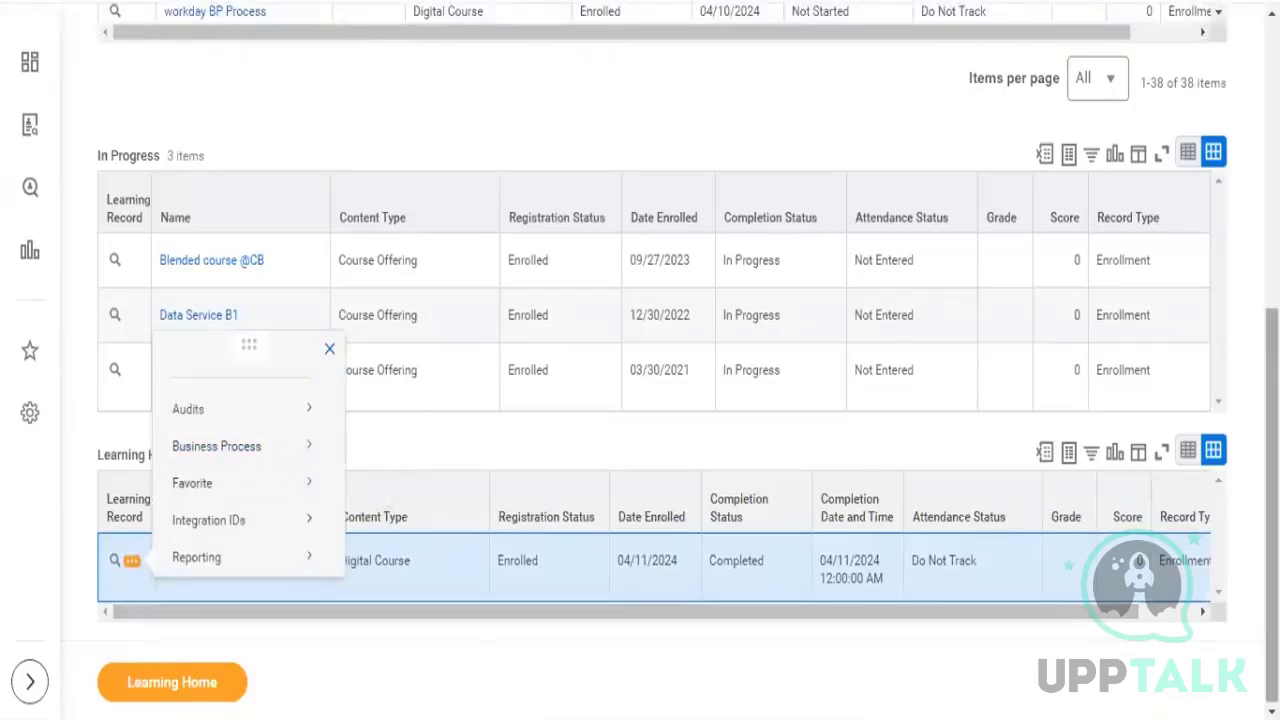
scroll(640, 400, up, 5)
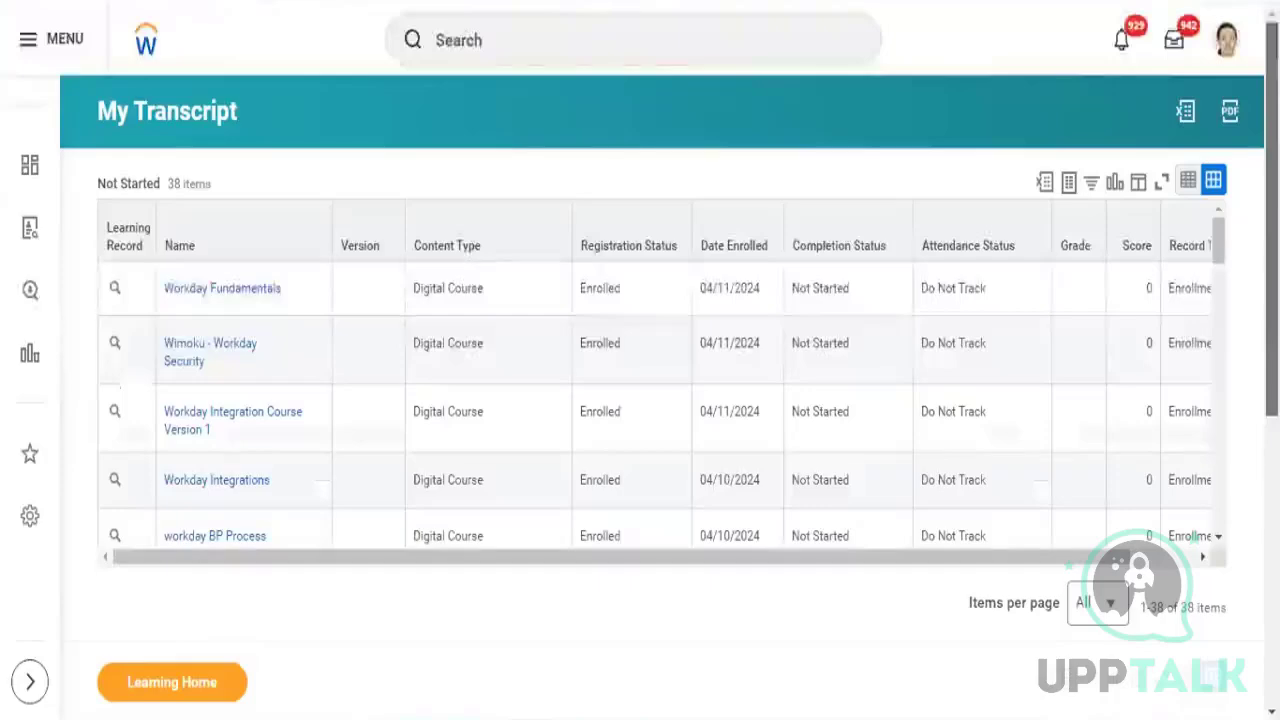
scroll(815, 575, down, 5)
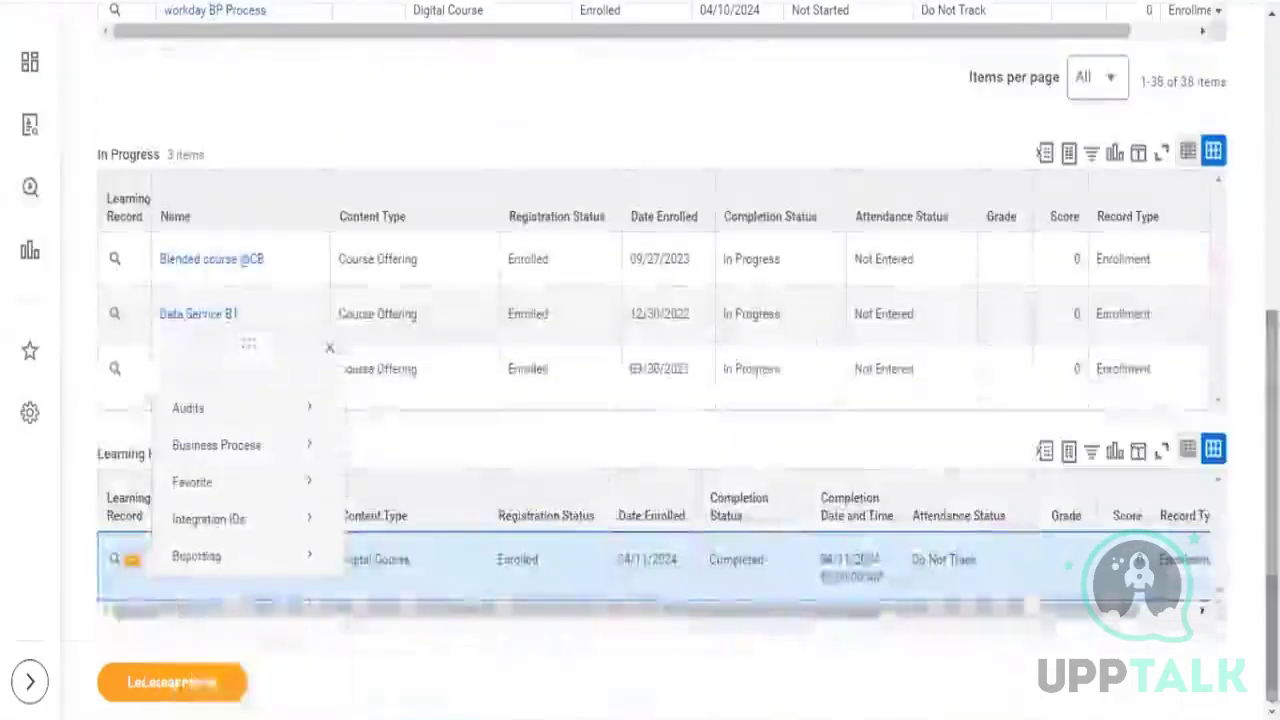
click(638, 450)
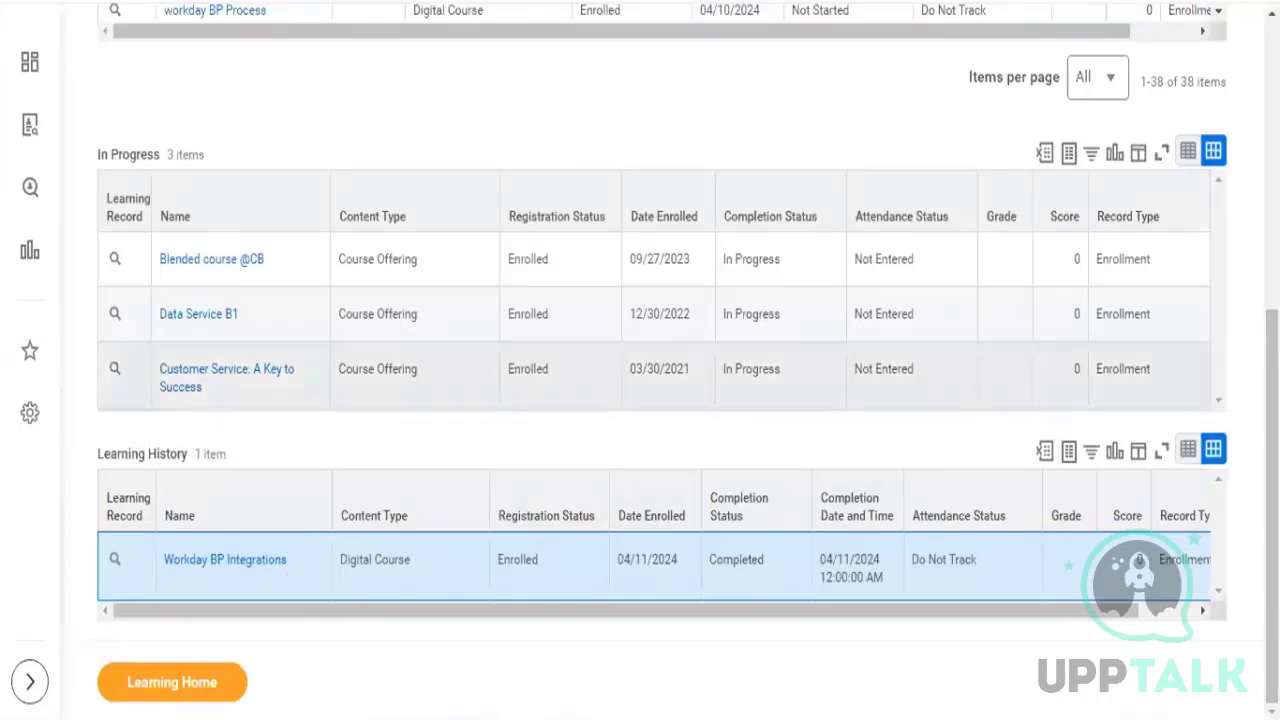
- Export My Transcript as a PDF, download it, and open My_Transcript.pdf
scroll(640, 360, up, 6)
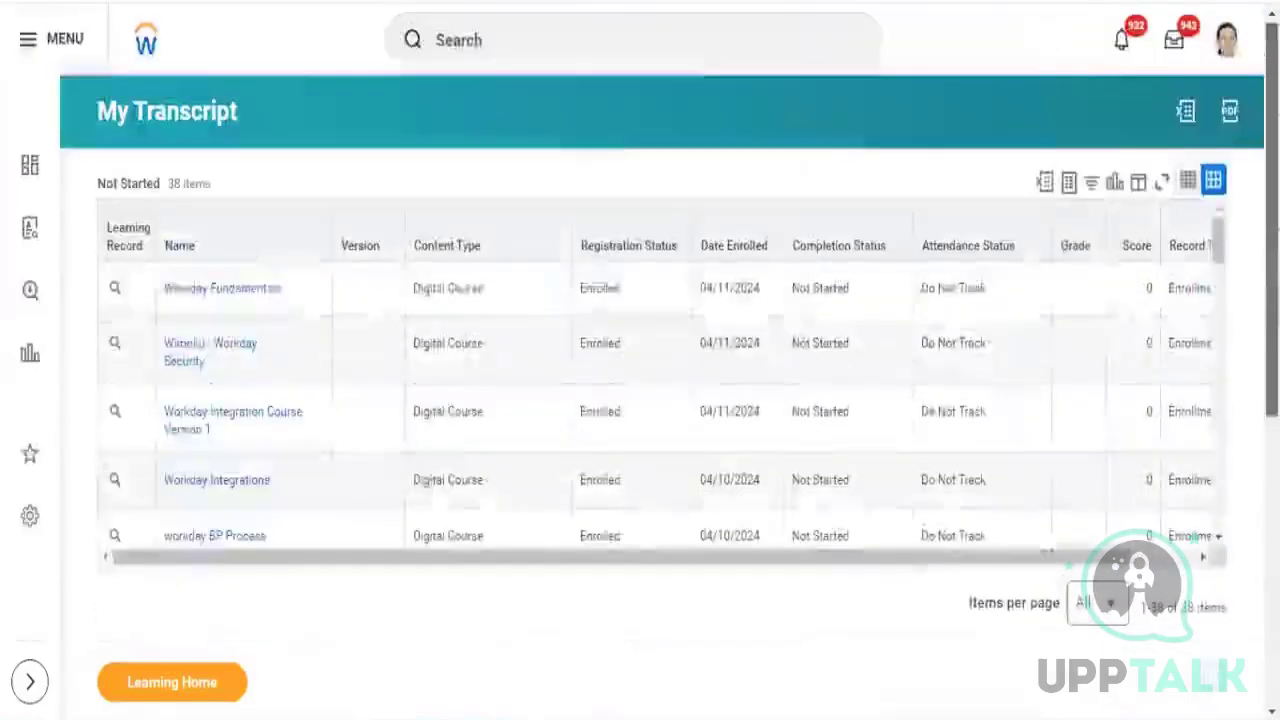
click(1229, 114)
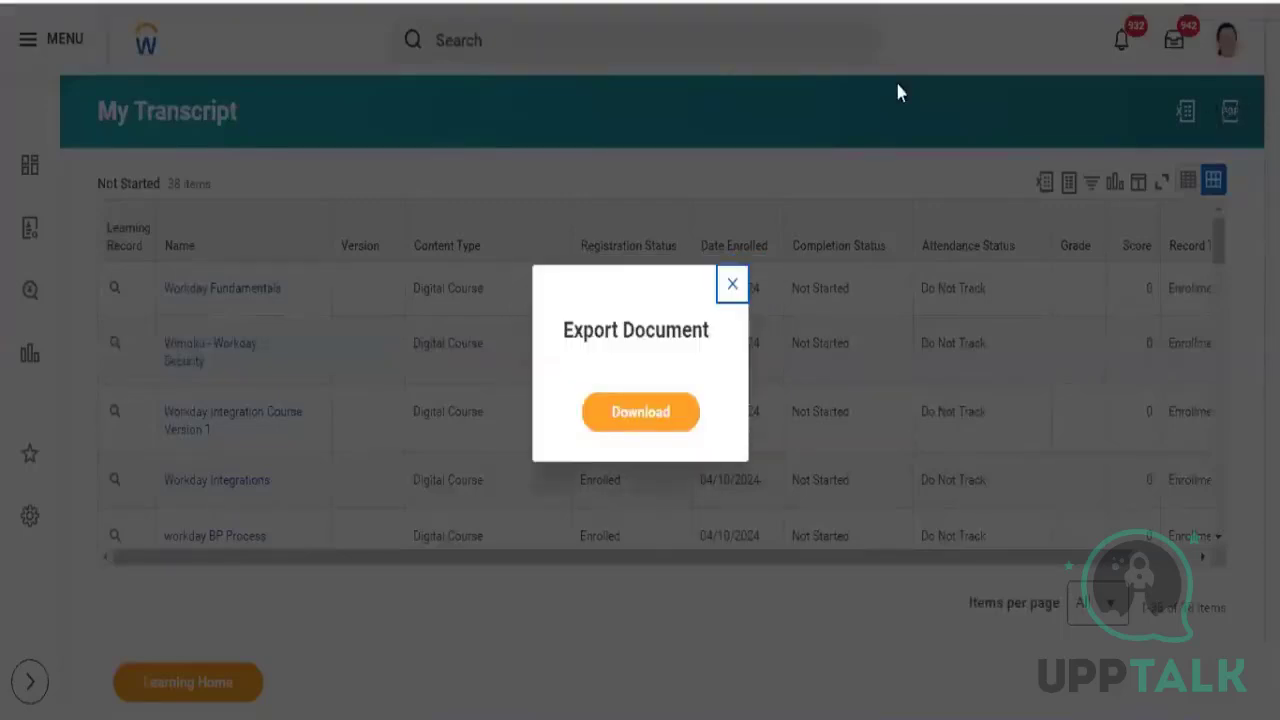
click(645, 418)
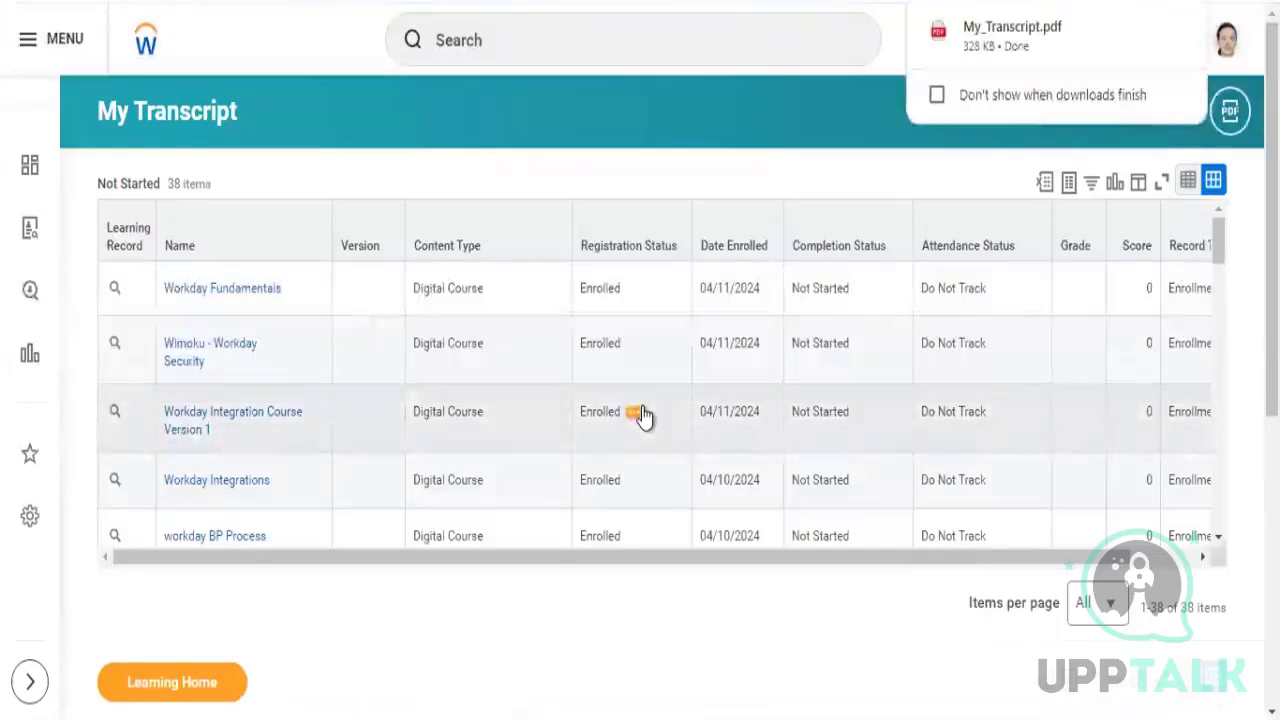
click(1010, 30)
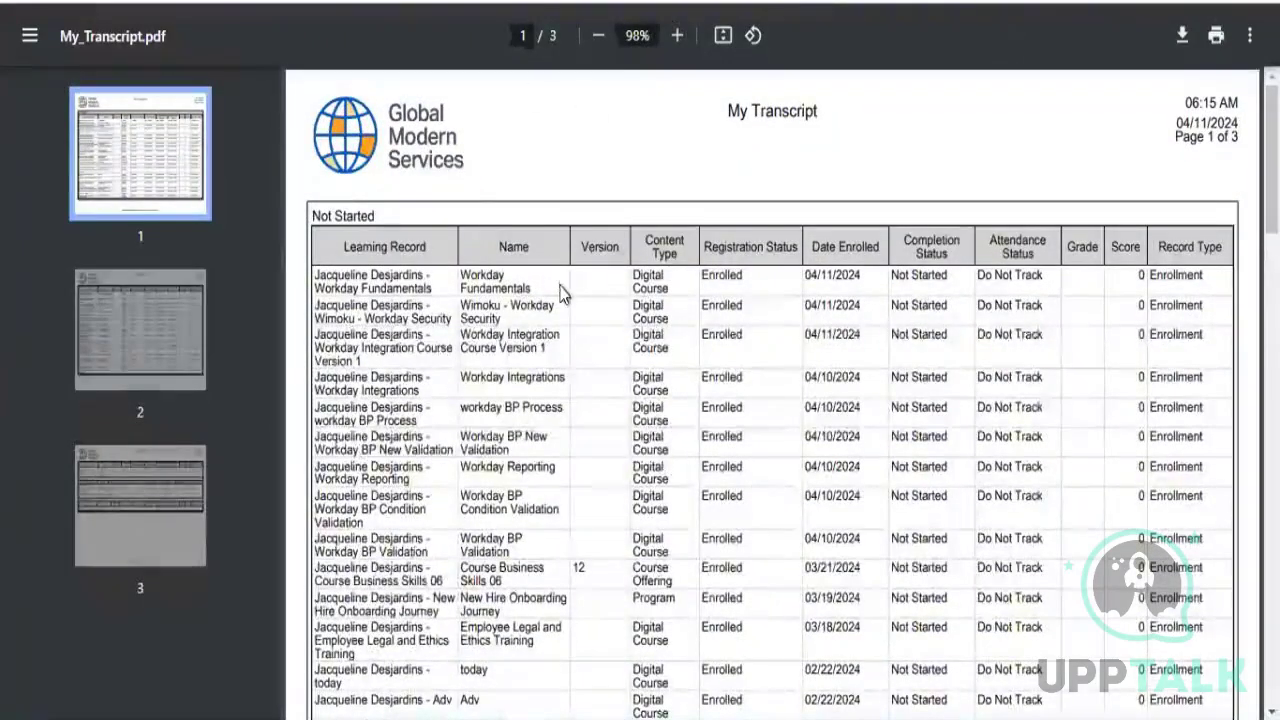
- Examine the Not Started, In Progress and Learning History tables across the three pages of the transcript PDF
click(163, 318)
click(129, 532)
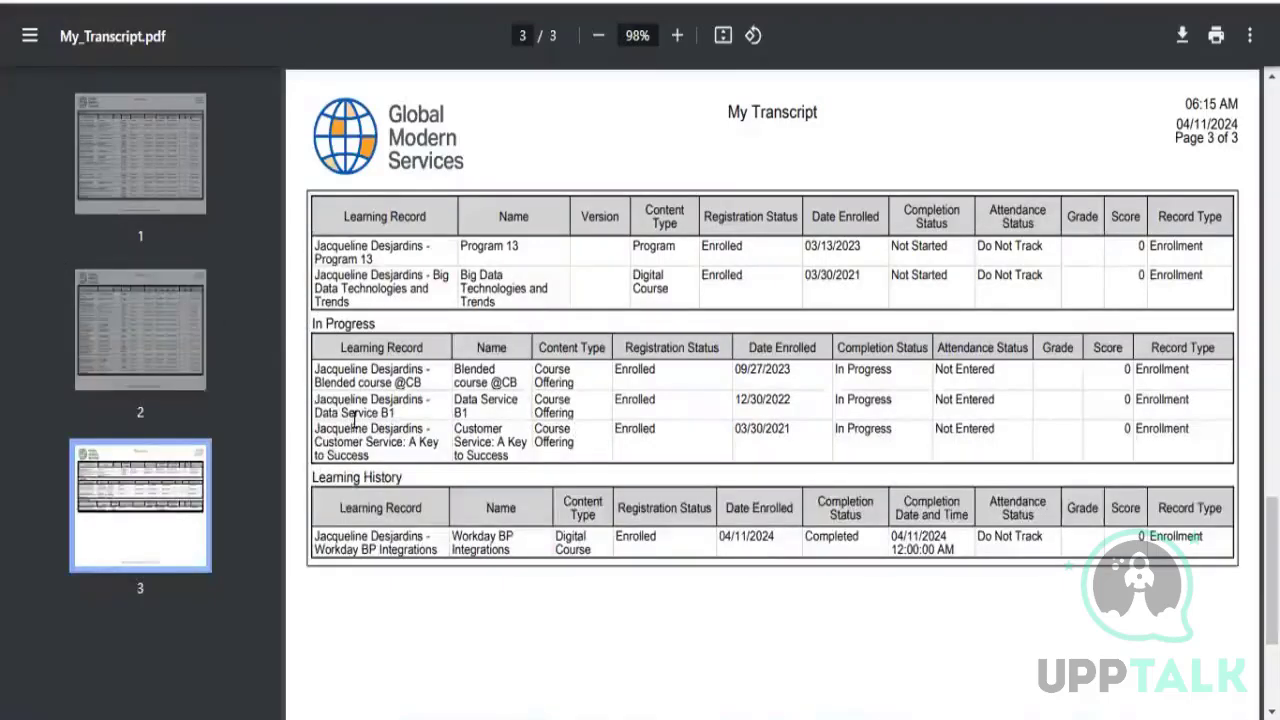
click(143, 160)
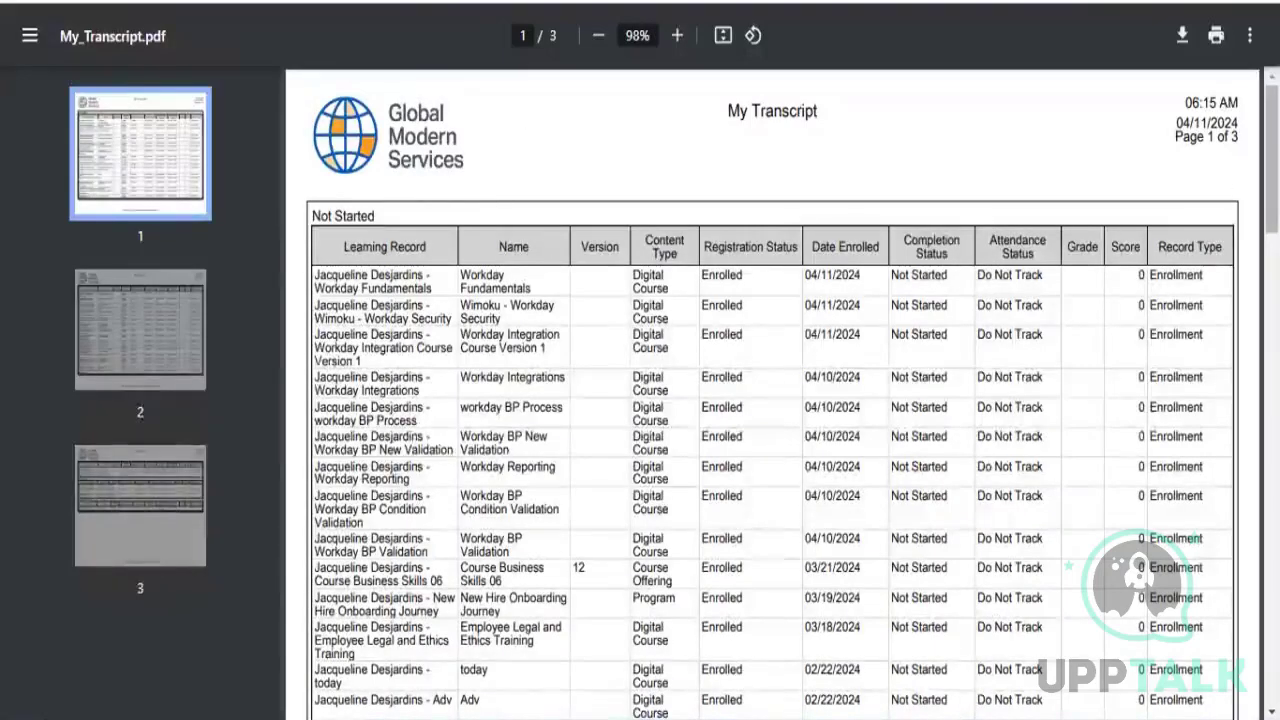
scroll(655, 545, down, 6)
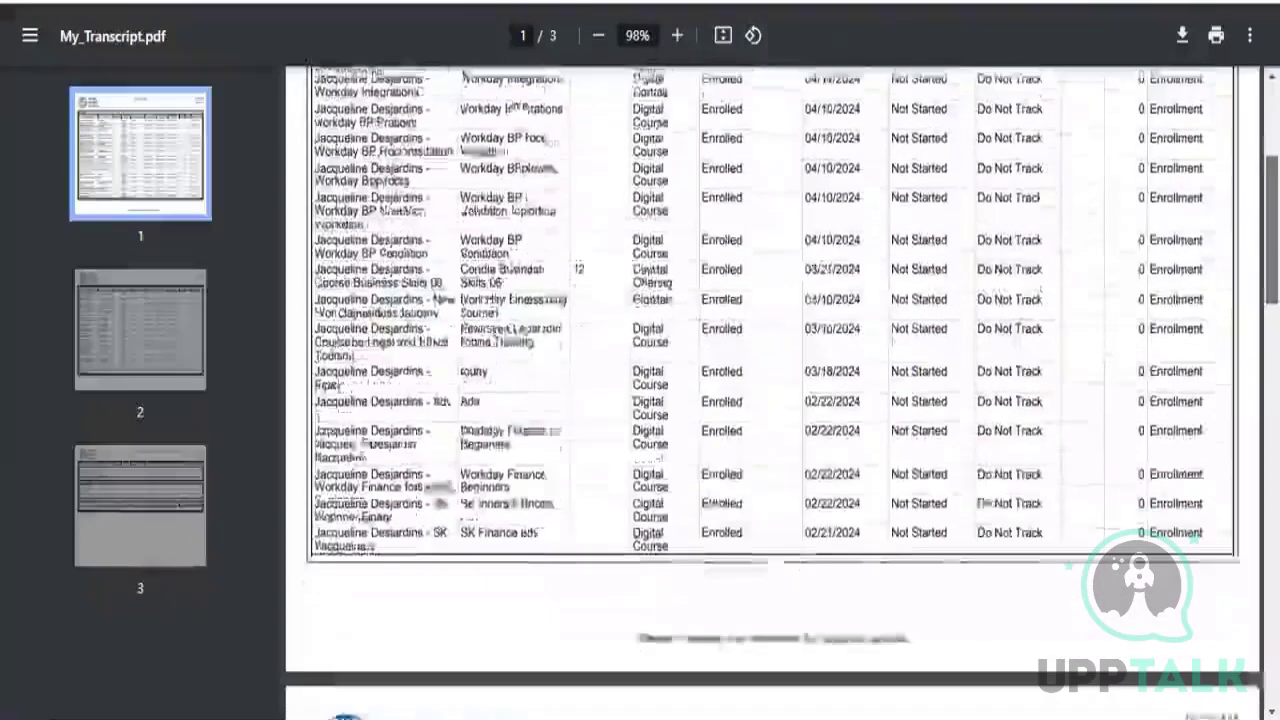
scroll(655, 545, down, 5)
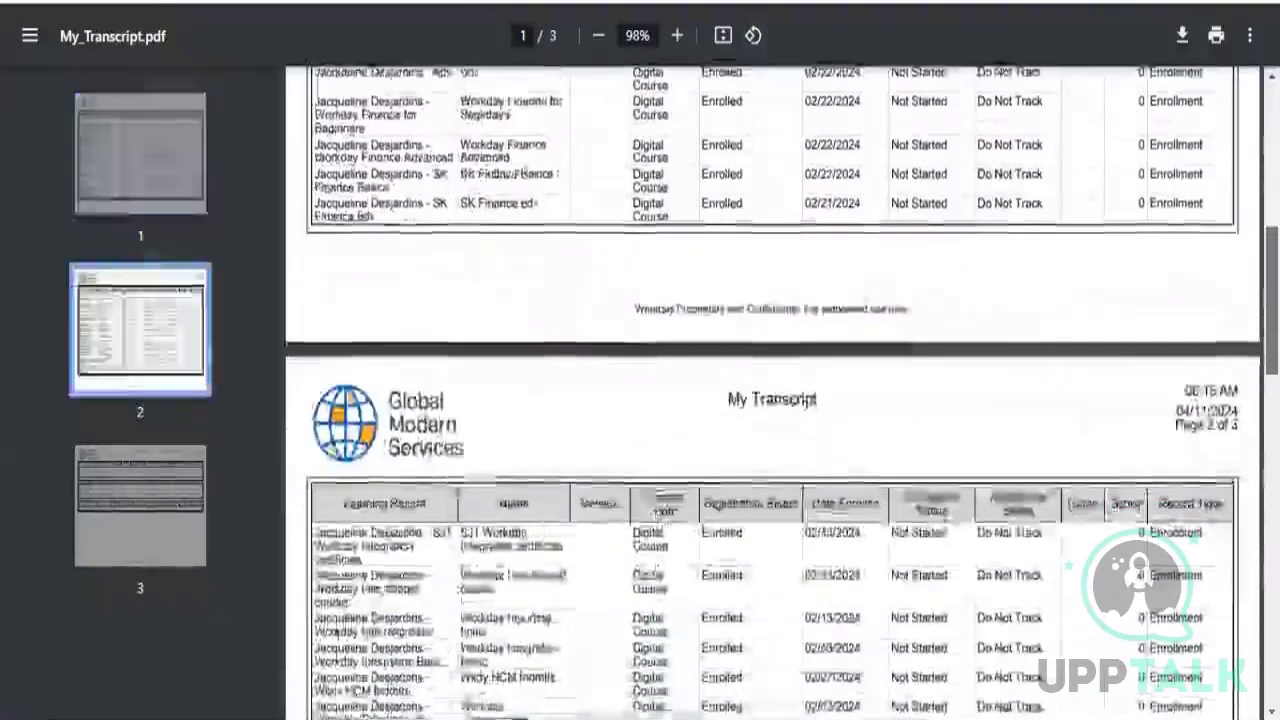
scroll(760, 390, down, 7)
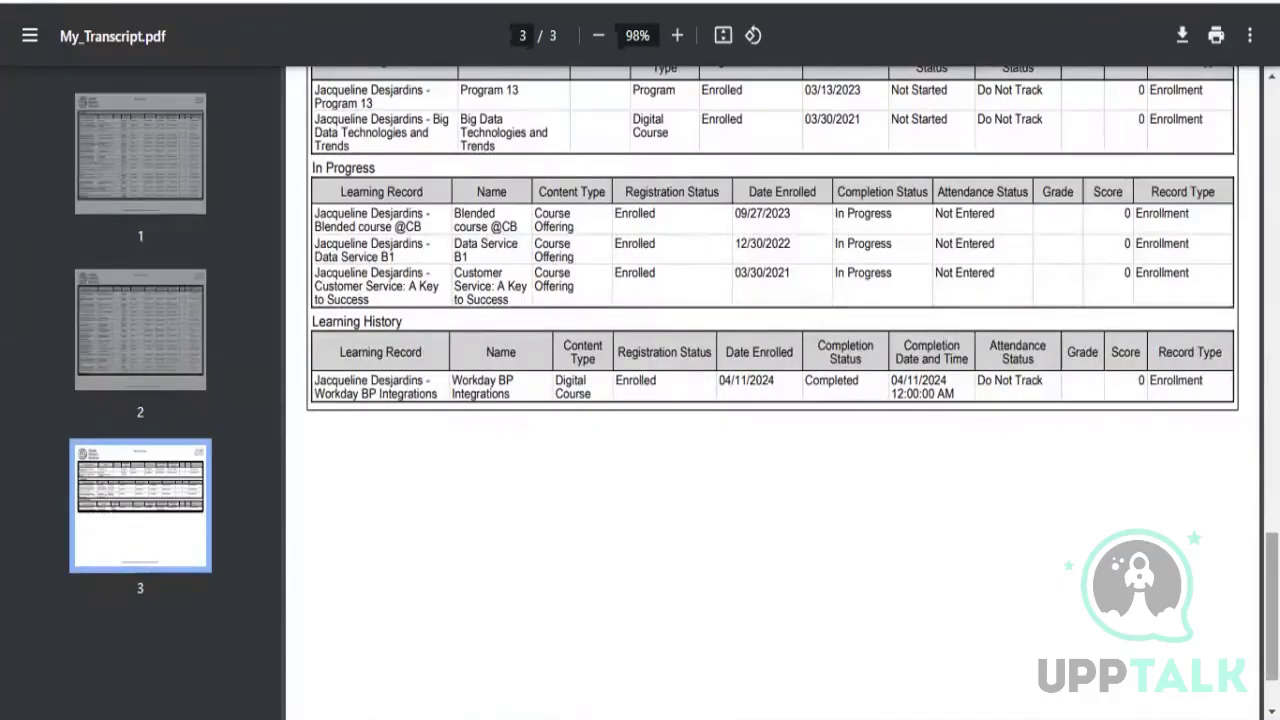
scroll(772, 390, up, 15)
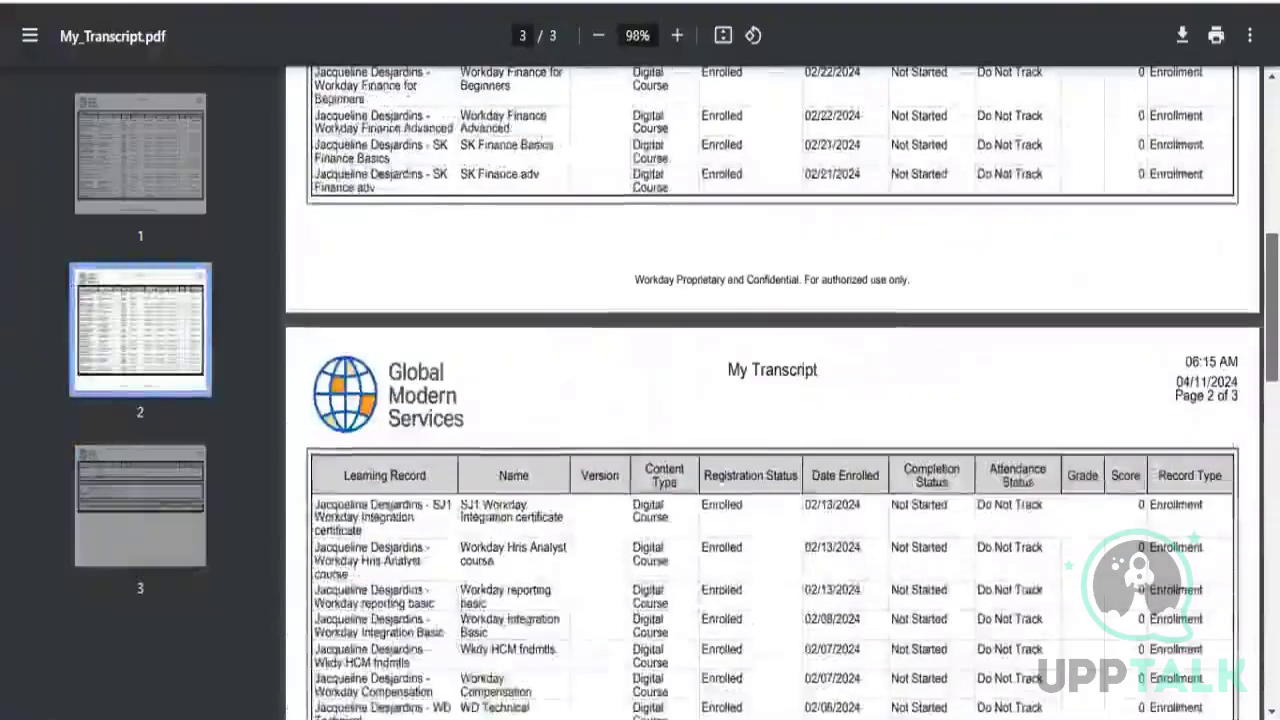
scroll(1235, 190, up, 5)
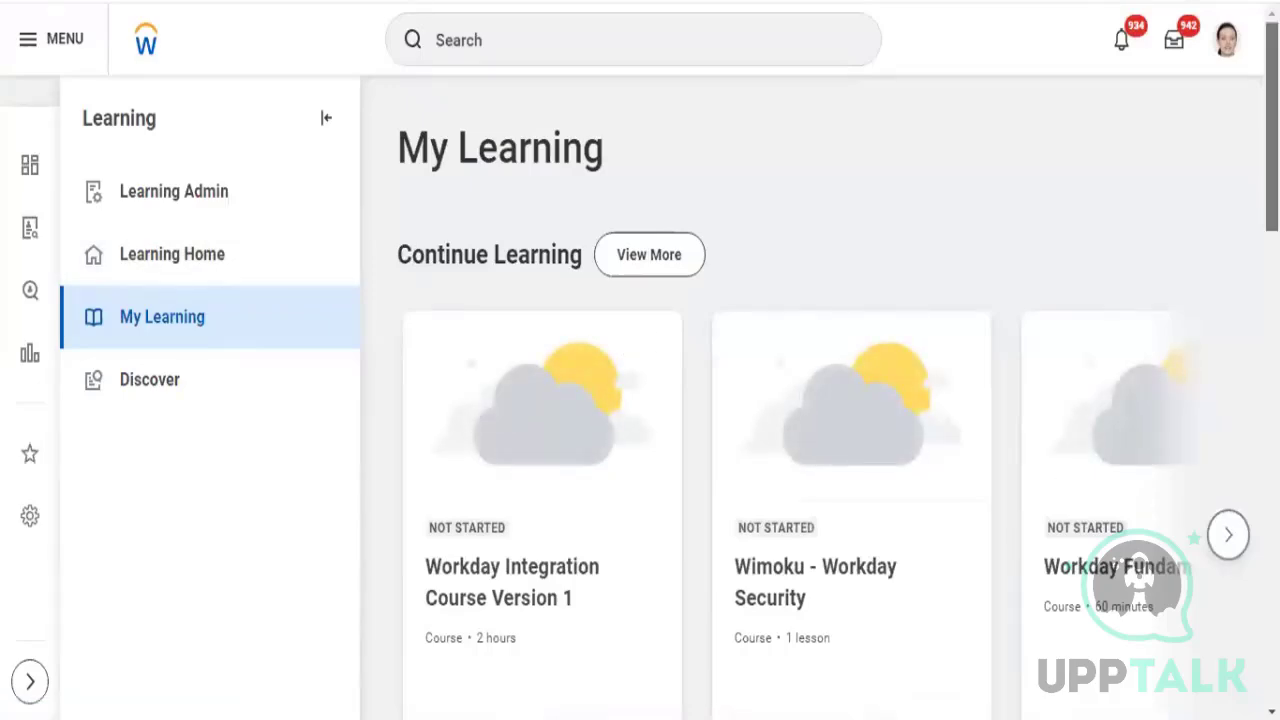
- Review the transcript and Drop Enrollment options in My Learning, and open the Learning Admin dashboard
scroll(812, 400, down, 5)
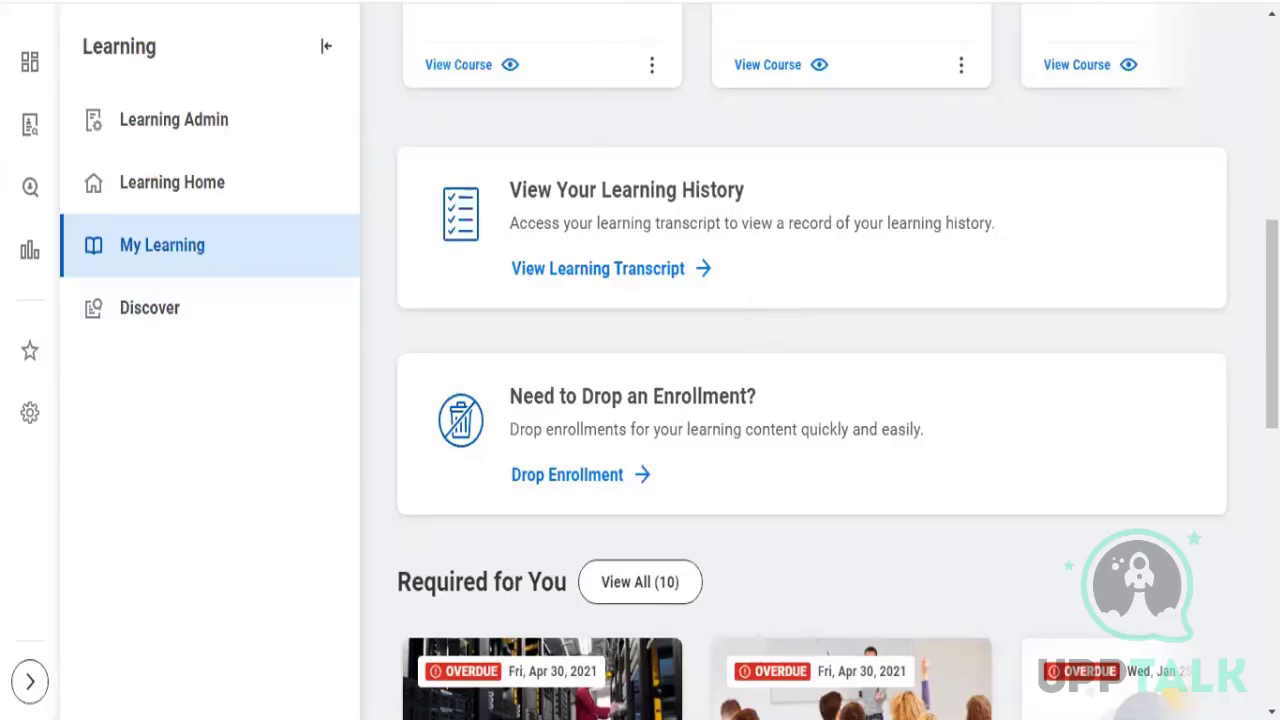
drag(1272, 262, 1272, 80)
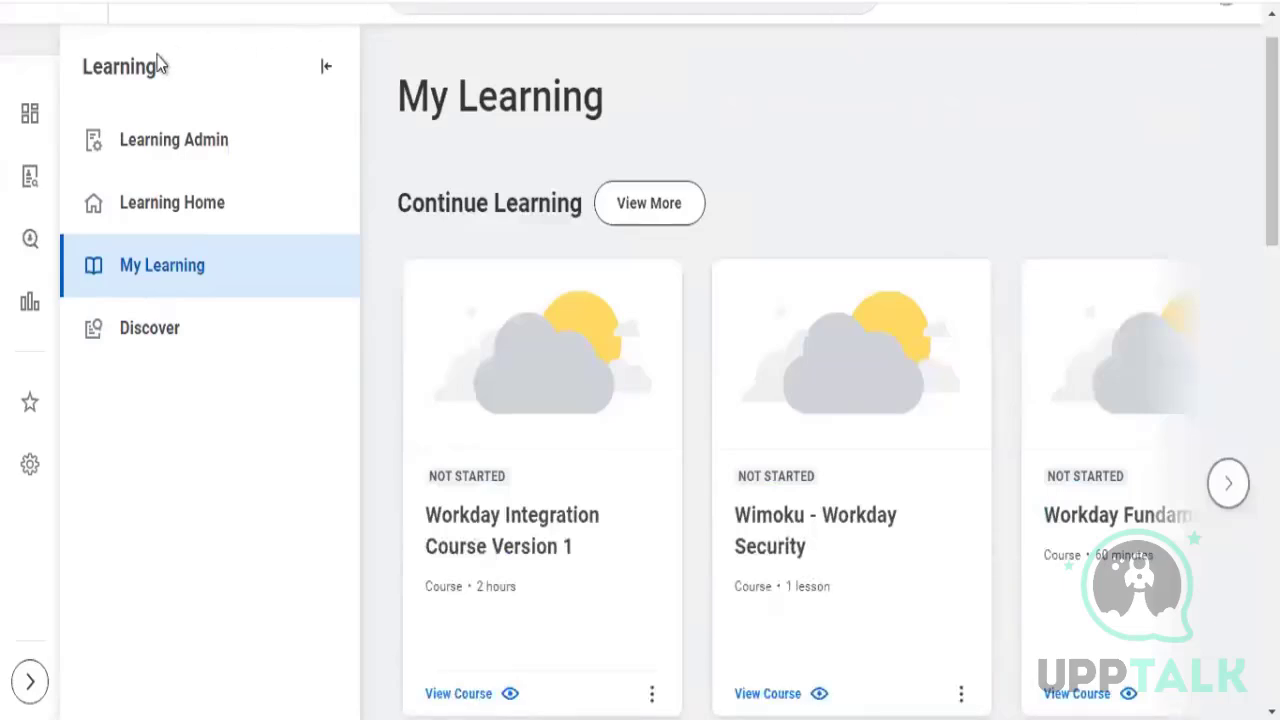
click(188, 142)
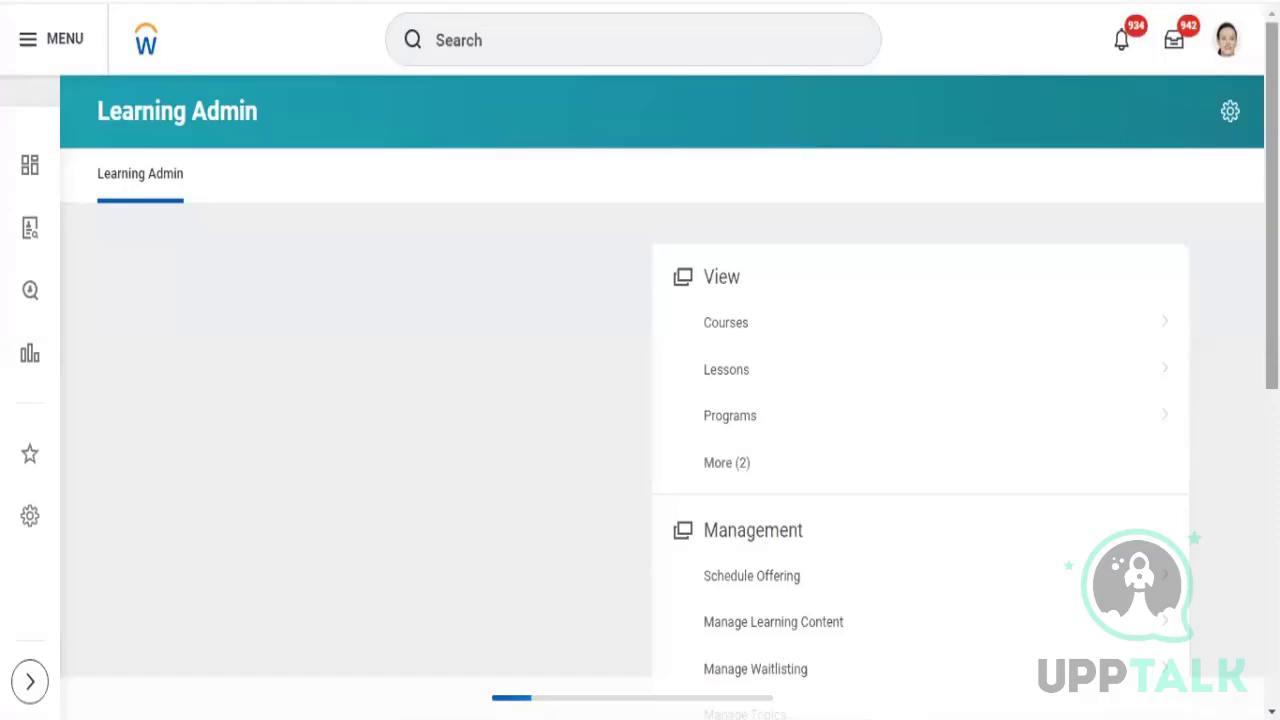
- Examine the Learning Admin dashboard's reports, charts and task links, and expand the View list to show all its entries
scroll(640, 400, down, 2)
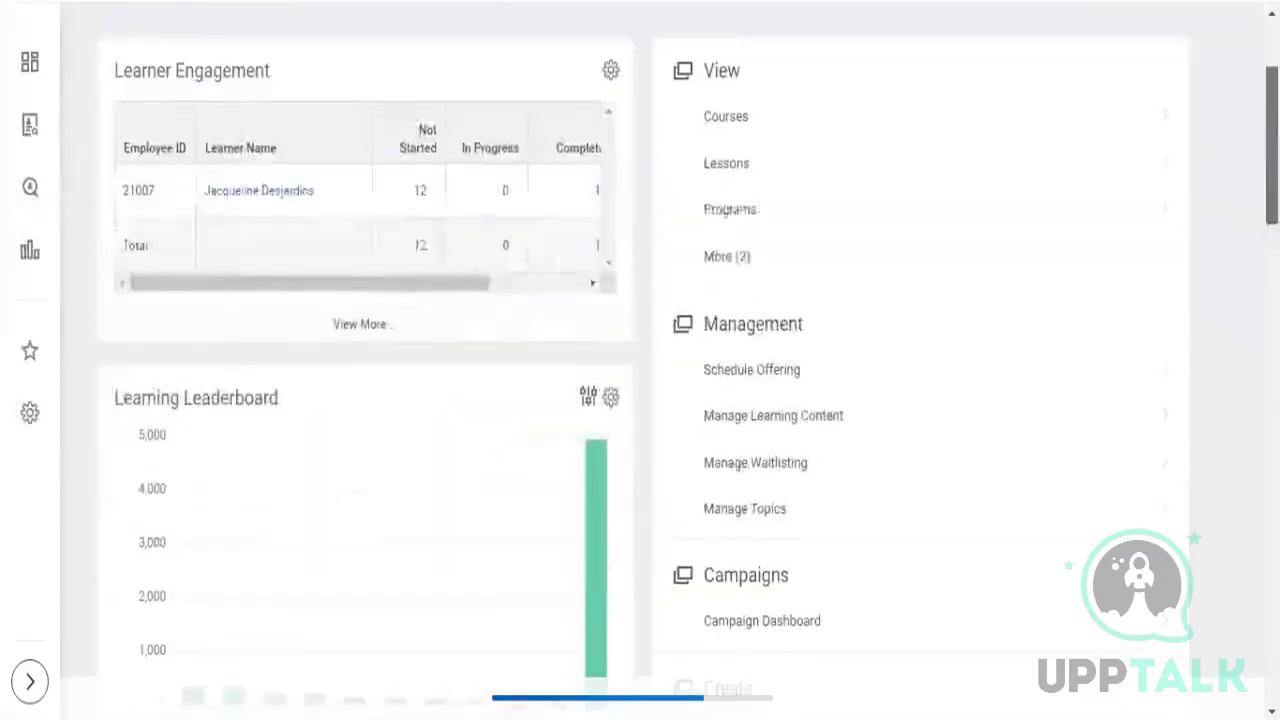
scroll(640, 400, down, 10)
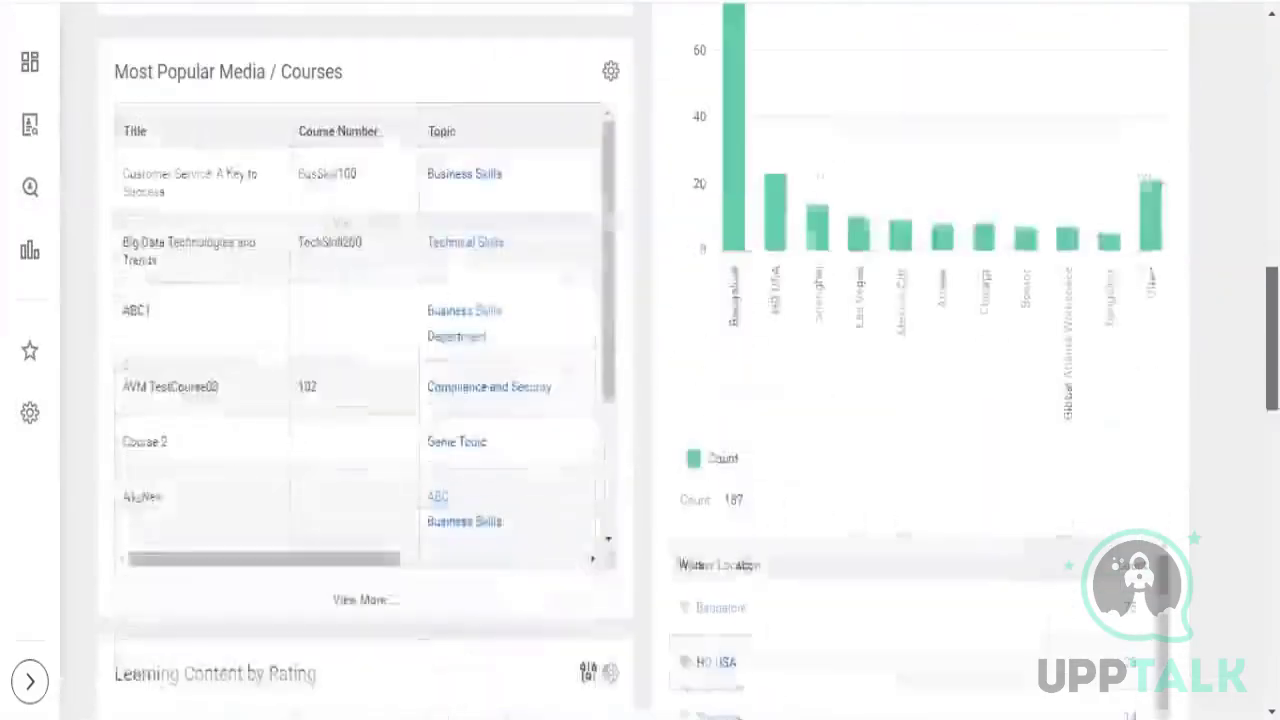
scroll(640, 400, down, 8)
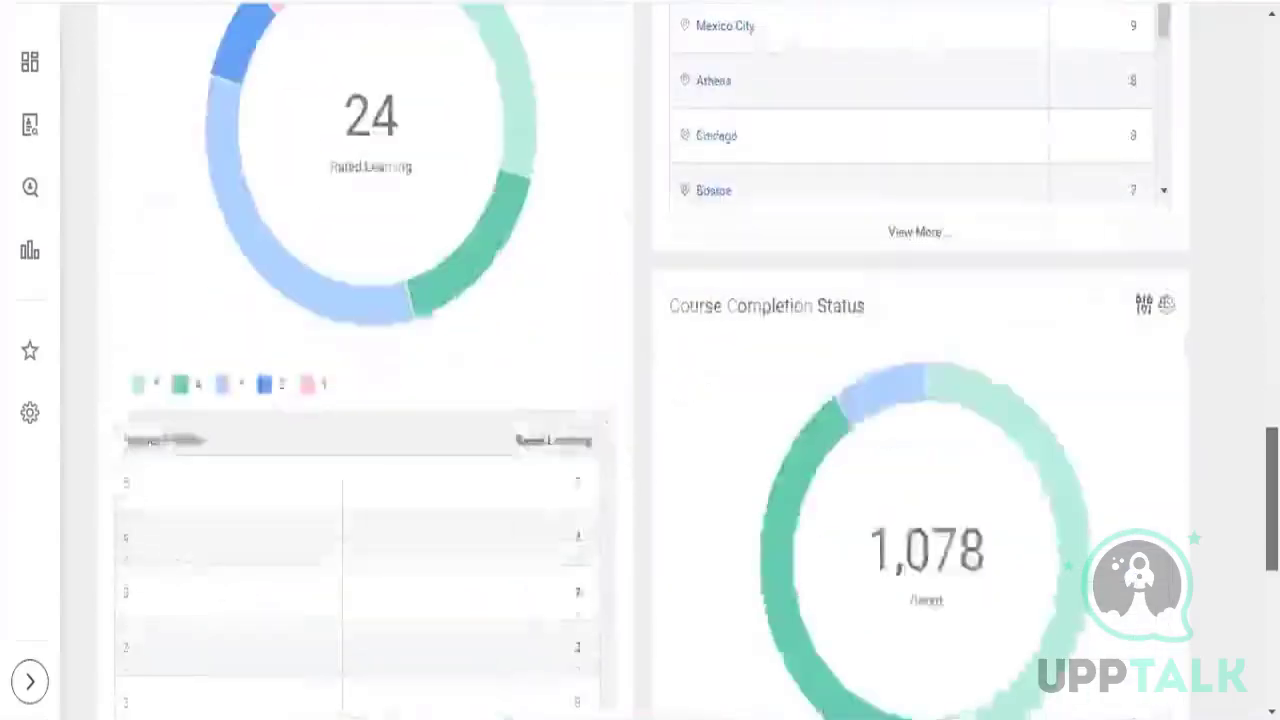
scroll(640, 400, down, 6)
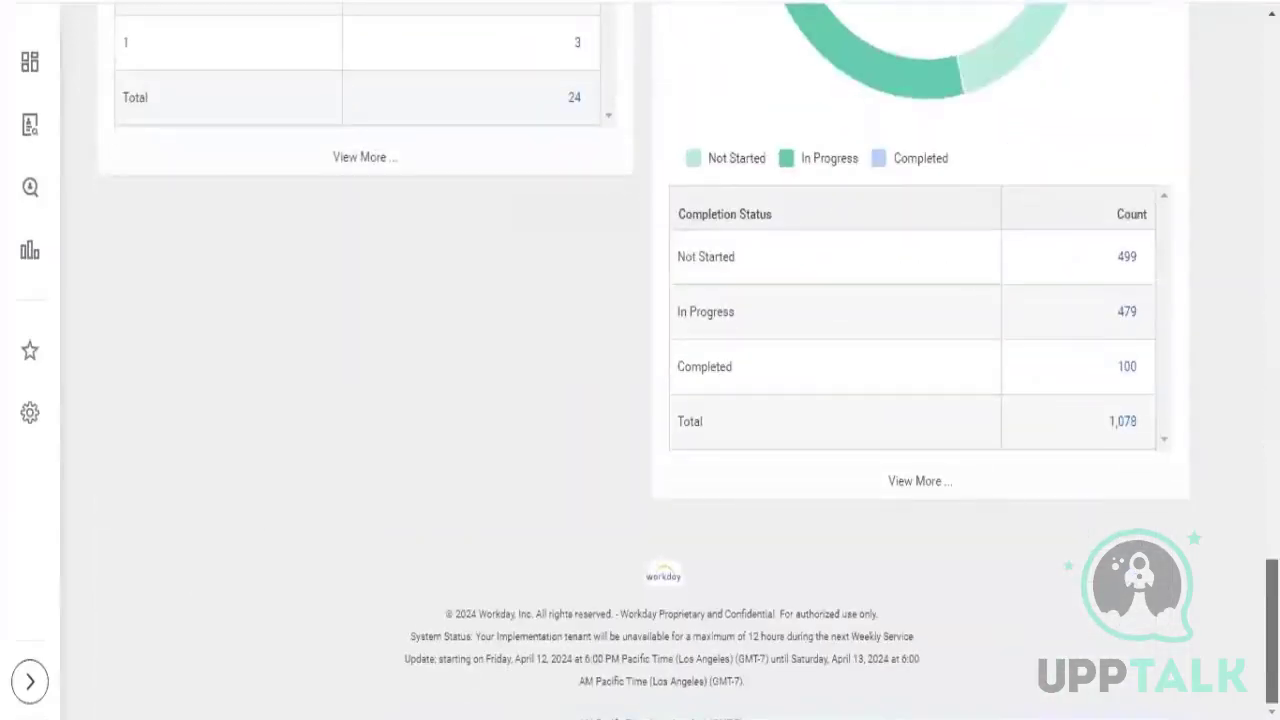
scroll(640, 400, up, 6)
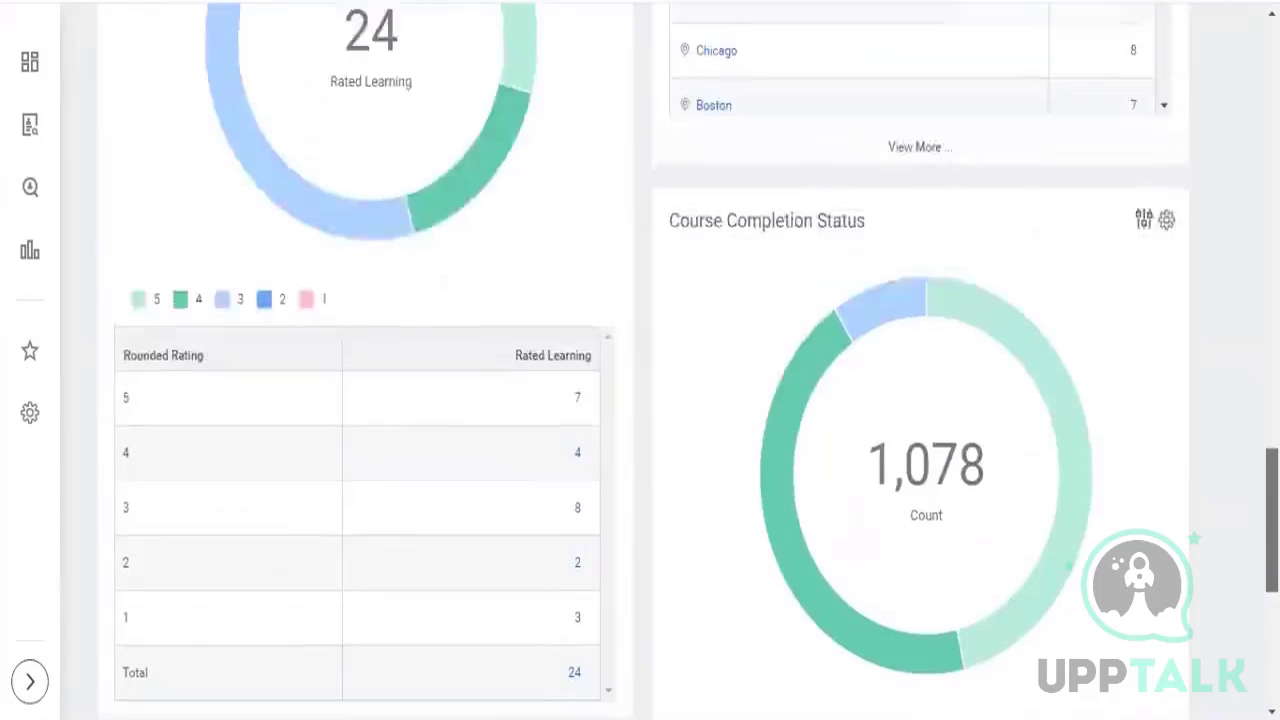
scroll(640, 400, up, 5)
scroll(640, 400, up, 2)
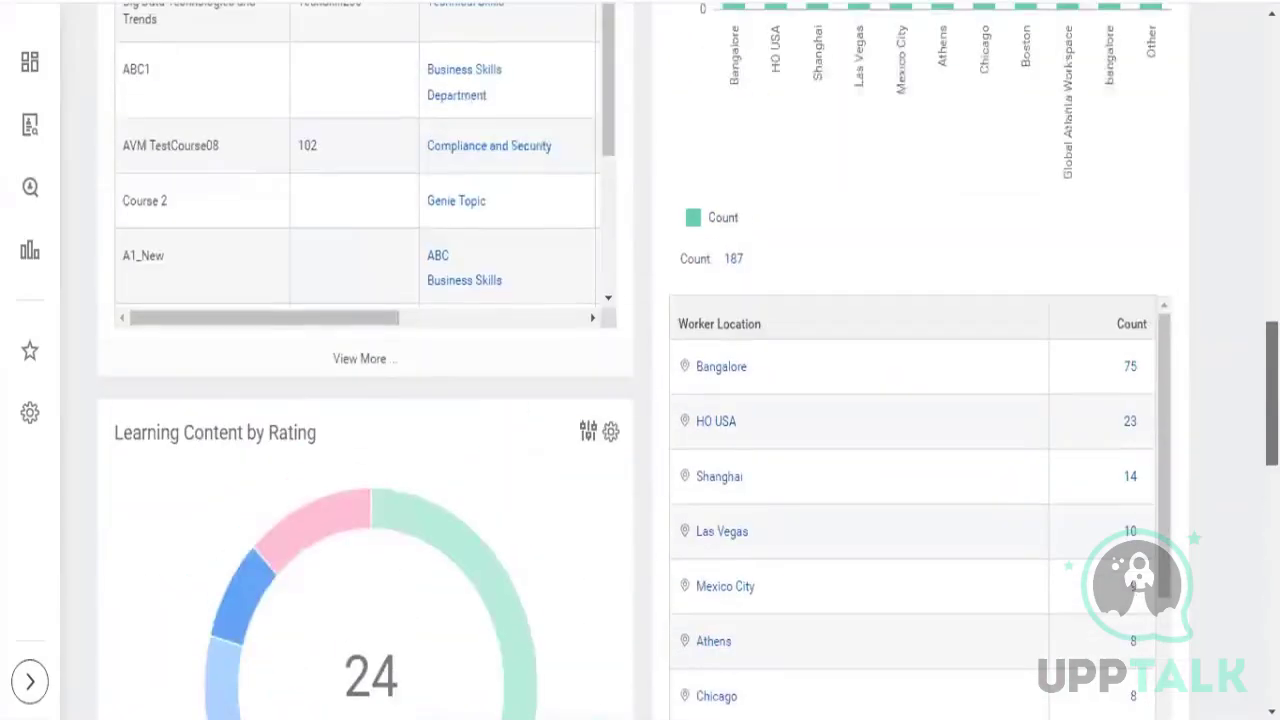
scroll(640, 400, up, 7)
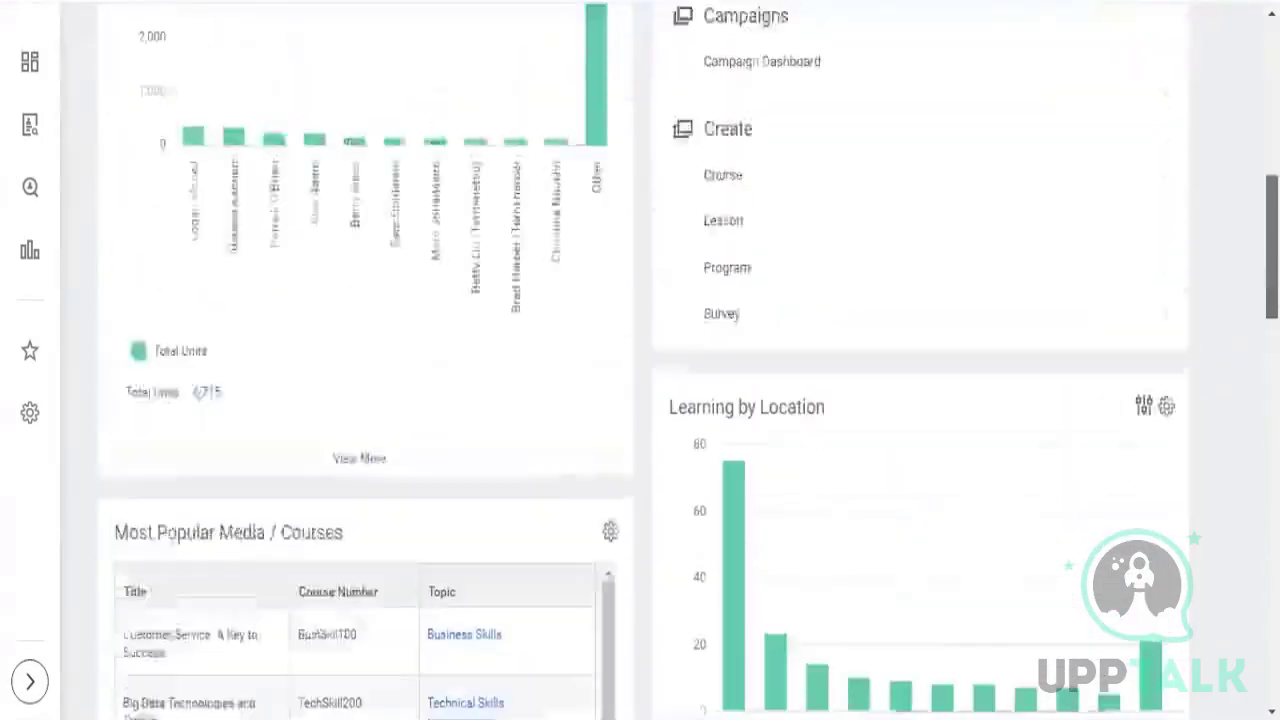
scroll(640, 400, up, 4)
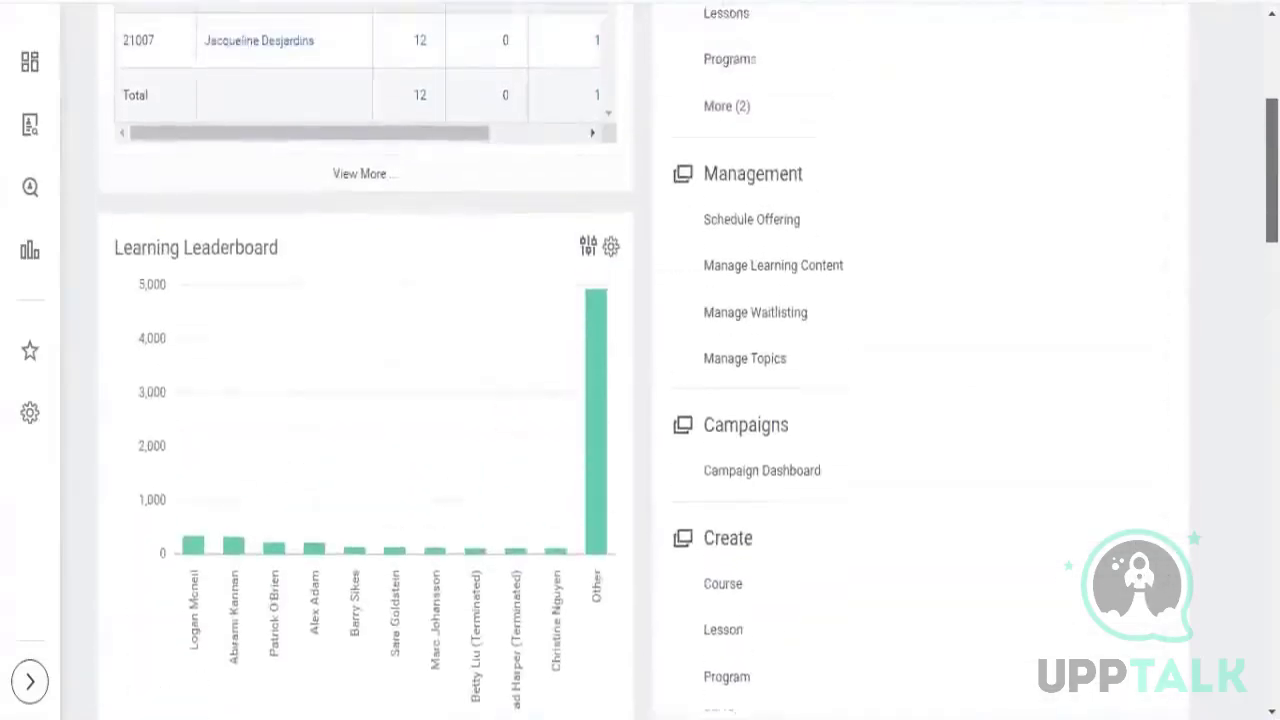
scroll(855, 357, up, 3)
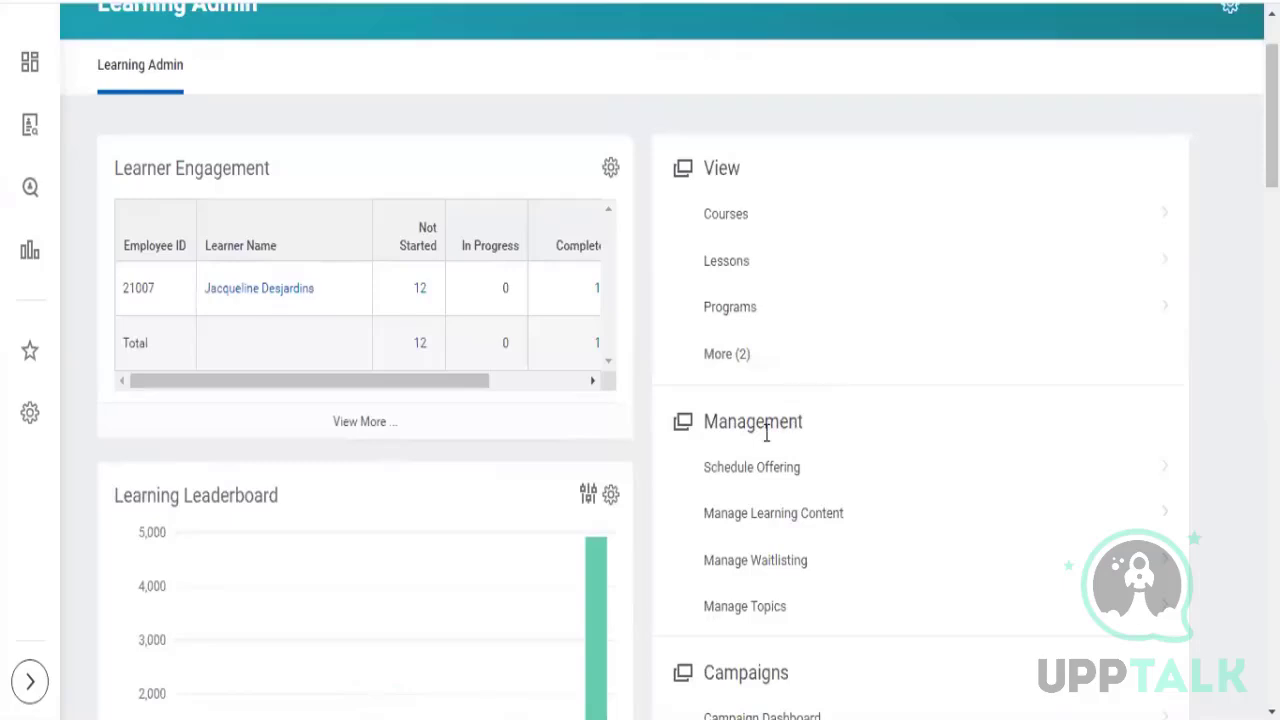
click(726, 358)
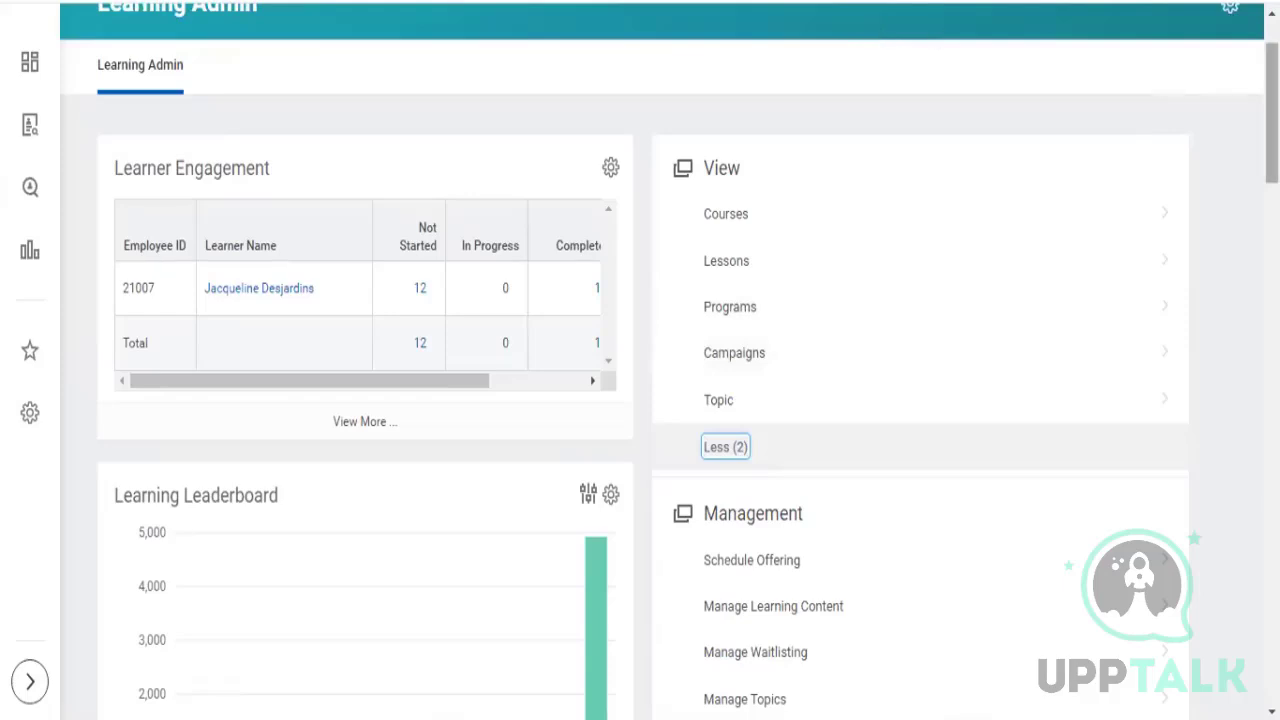
scroll(640, 360, up, 1)
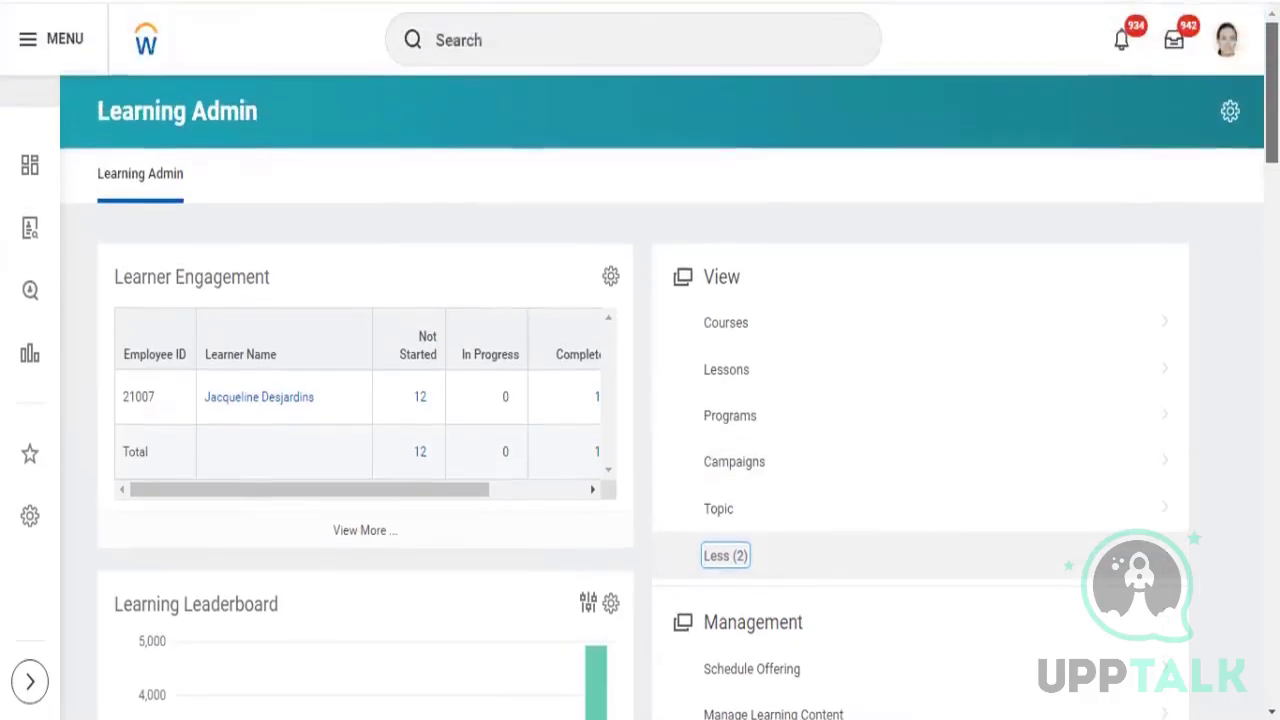